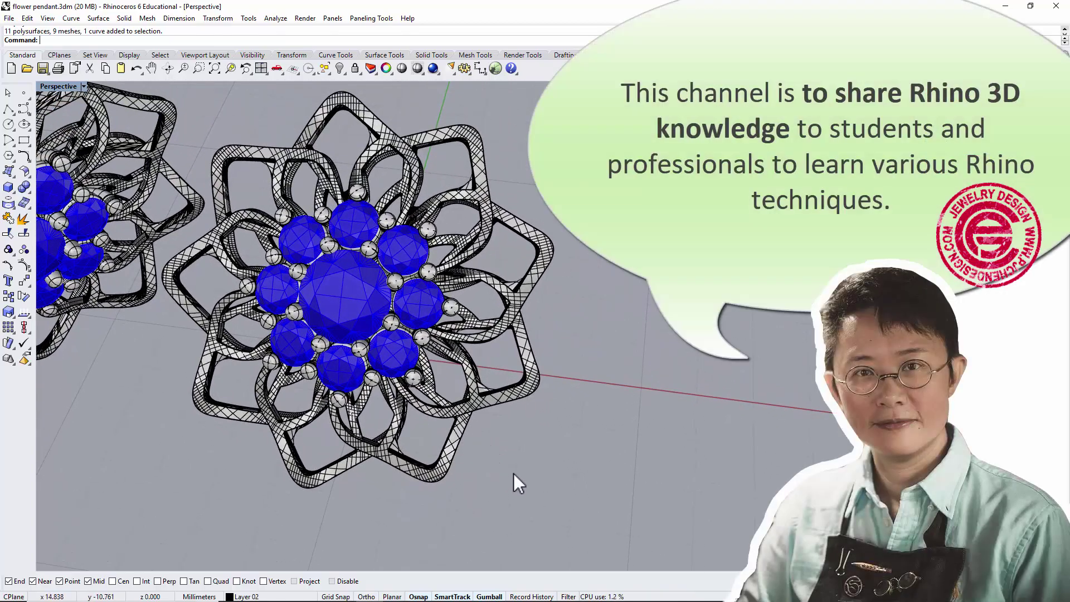
# Examine the pendant's blue gemstones and prong settings from several angles in the Perspective view
pyautogui.moveTo(514, 476); pyautogui.dragTo(542, 439, button='right')
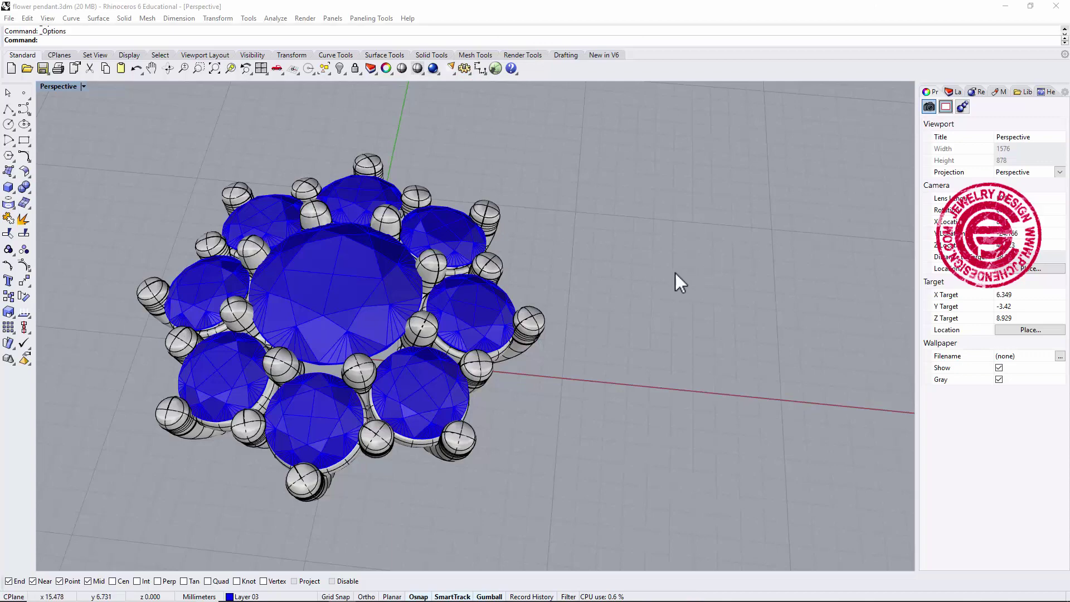
pyautogui.moveTo(674, 273); pyautogui.dragTo(626, 258, button='right')
pyautogui.scroll(3, 463, 225)
pyautogui.click(404, 189)
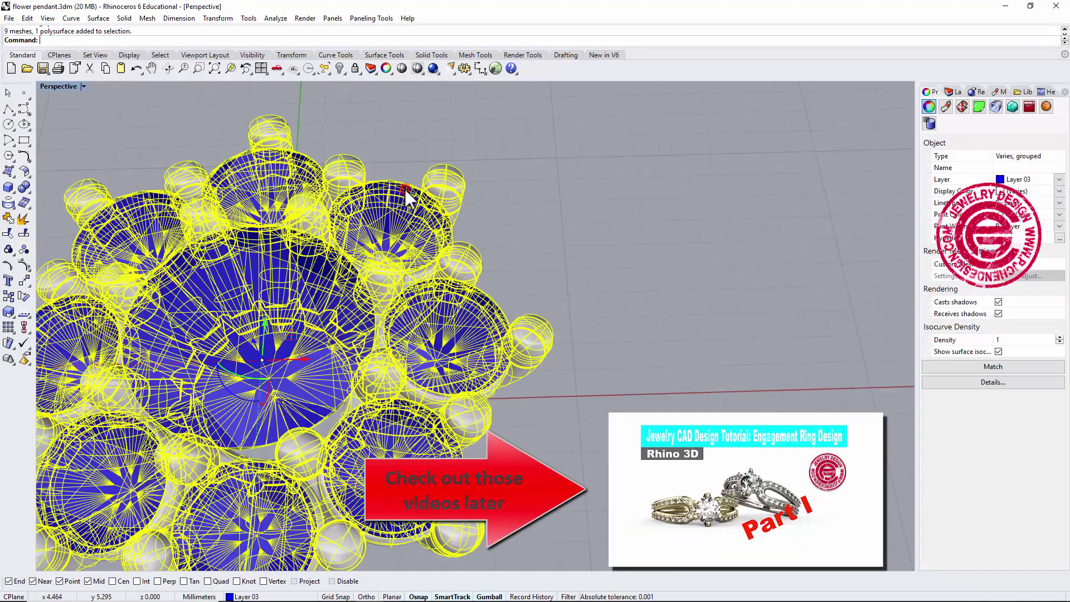
pyautogui.scroll(-3, 407, 189)
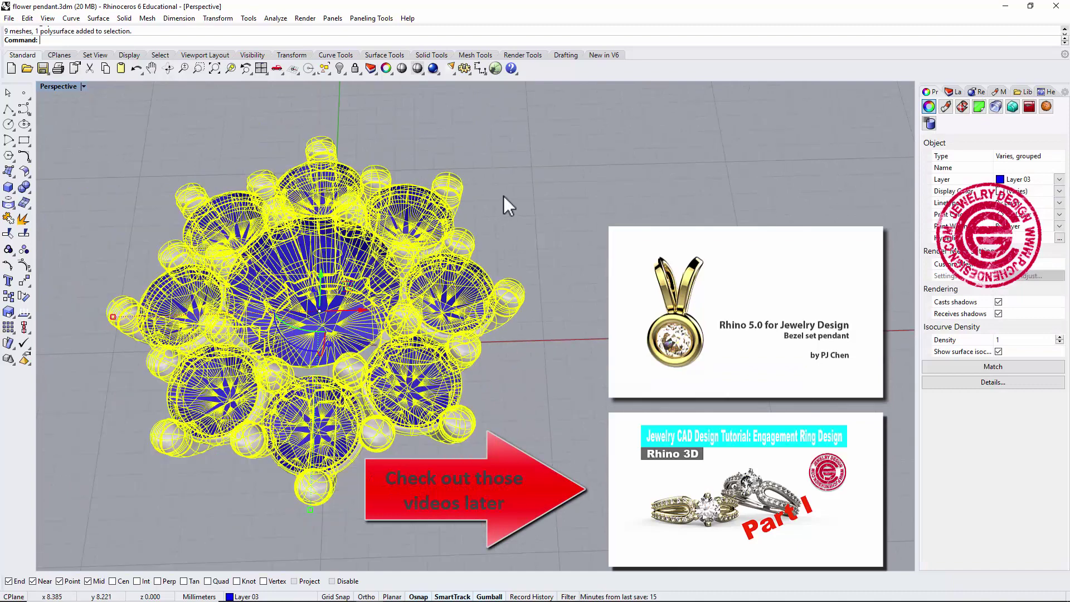
pyautogui.keyDown('shift'); pyautogui.moveTo(503, 196); pyautogui.dragTo(527, 189, button='right'); pyautogui.keyUp('shift')
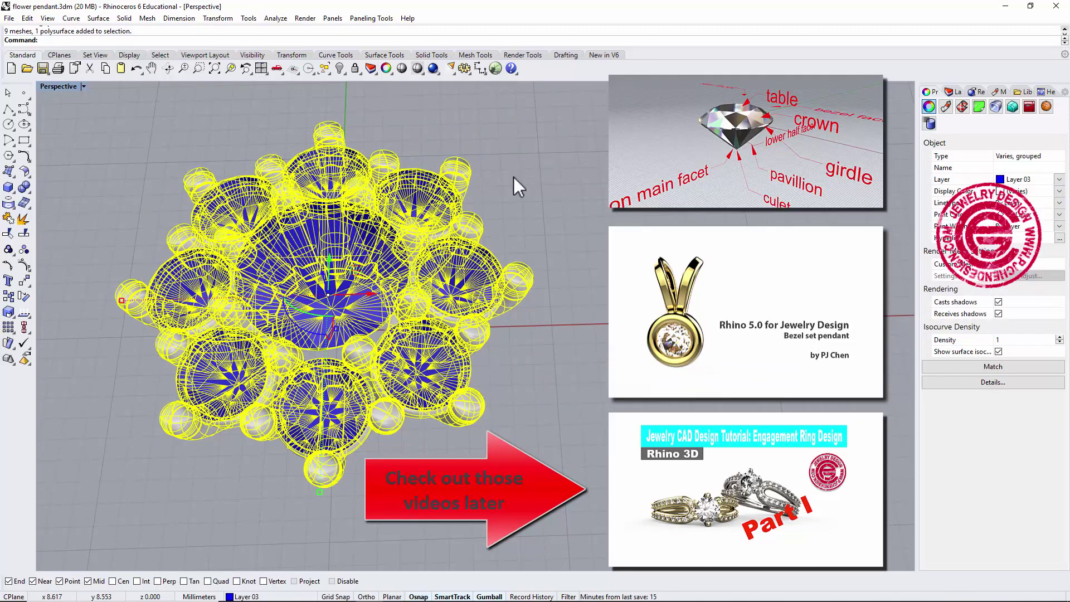
pyautogui.scroll(2, 518, 173)
pyautogui.click(525, 170)
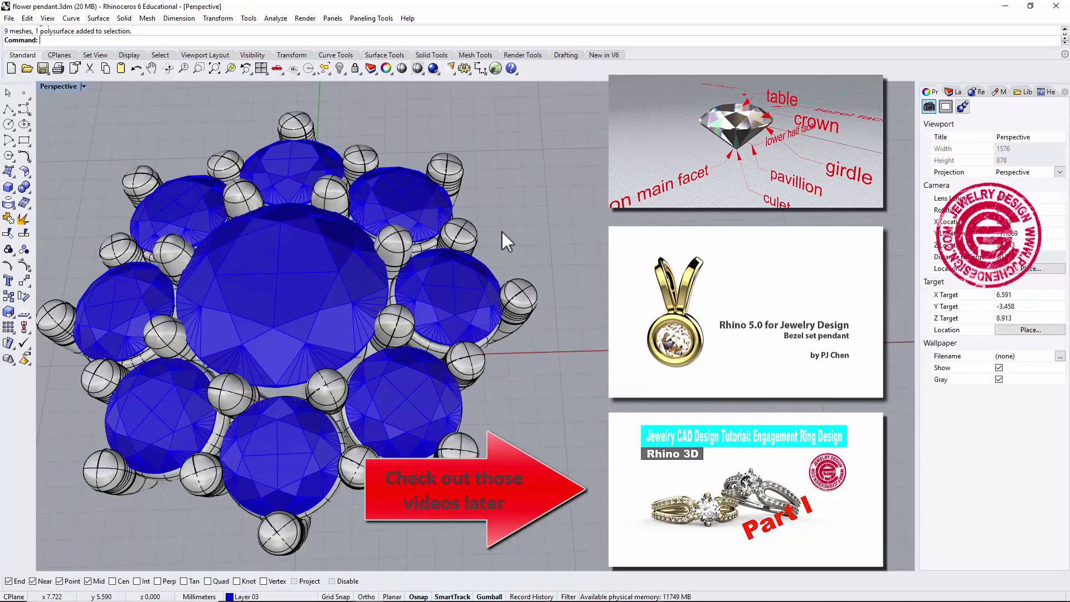
pyautogui.moveTo(554, 255); pyautogui.dragTo(530, 301, button='right')
pyautogui.scroll(-3, 522, 263)
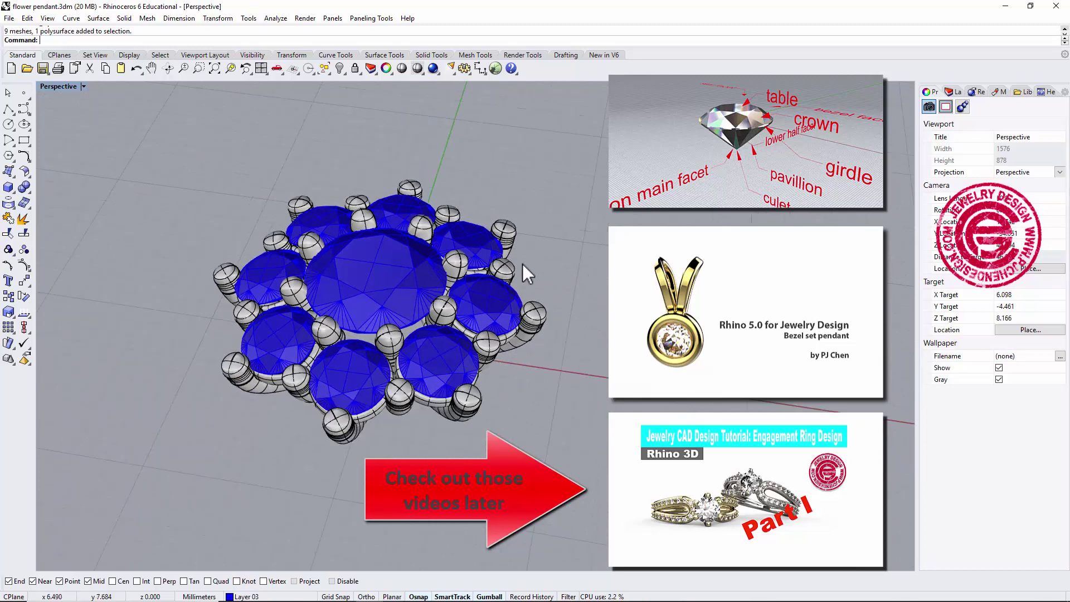
pyautogui.scroll(5, 515, 240)
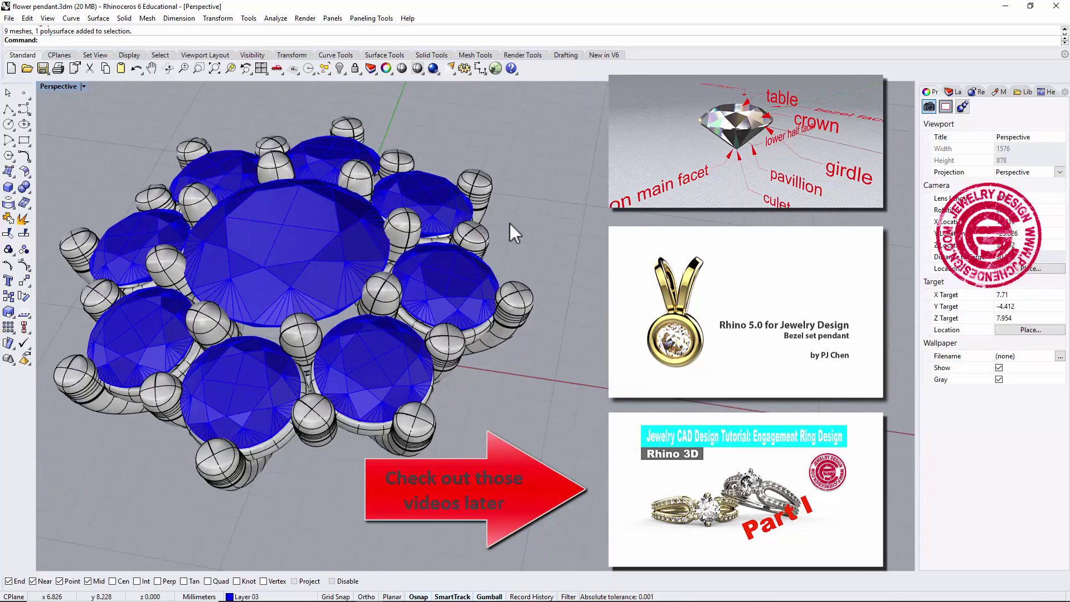
pyautogui.keyDown('shift'); pyautogui.moveTo(513, 222); pyautogui.dragTo(546, 274, button='right'); pyautogui.keyUp('shift')
pyautogui.scroll(-5, 591, 251)
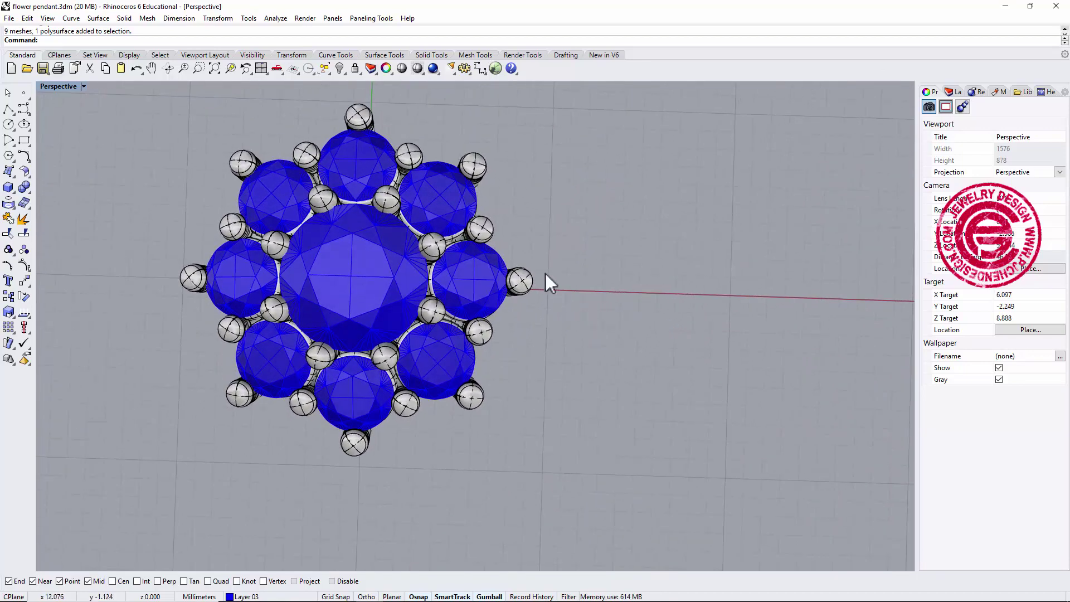
# In the Top view, draw a 10 mm square from the origin into the positive quadrant with Grid Snap turned on
pyautogui.doubleClick(58, 86)
pyautogui.doubleClick(49, 88)
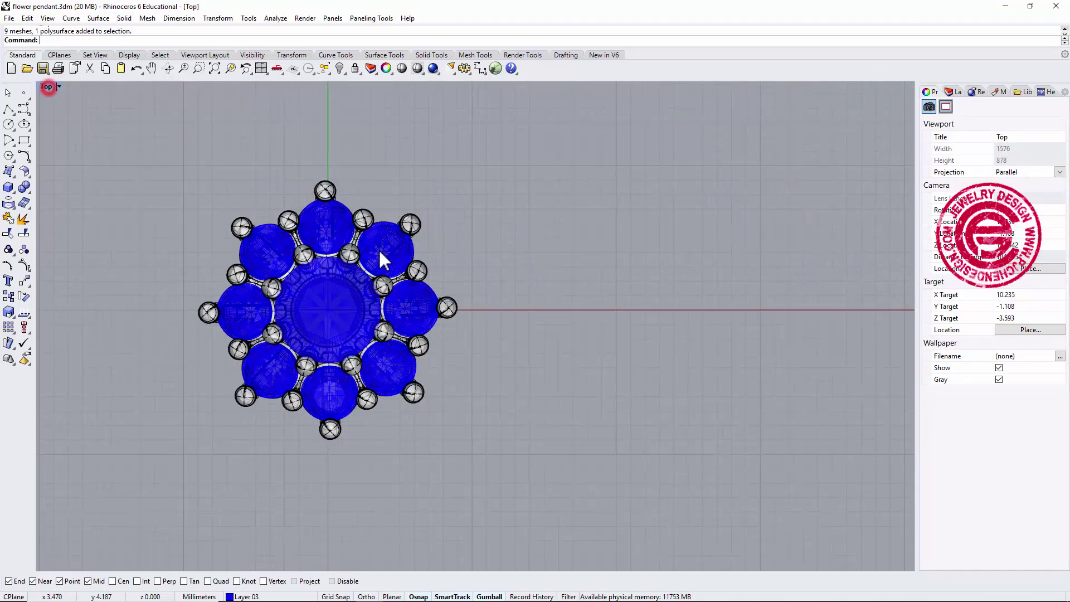
pyautogui.scroll(4, 379, 249)
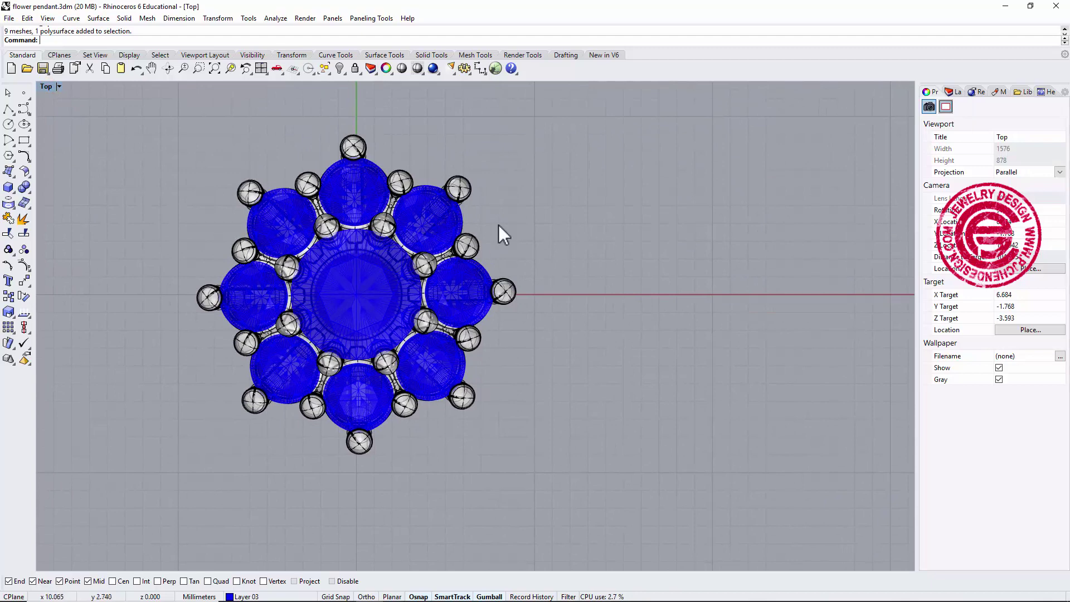
pyautogui.moveTo(555, 249); pyautogui.dragTo(556, 298, button='right')
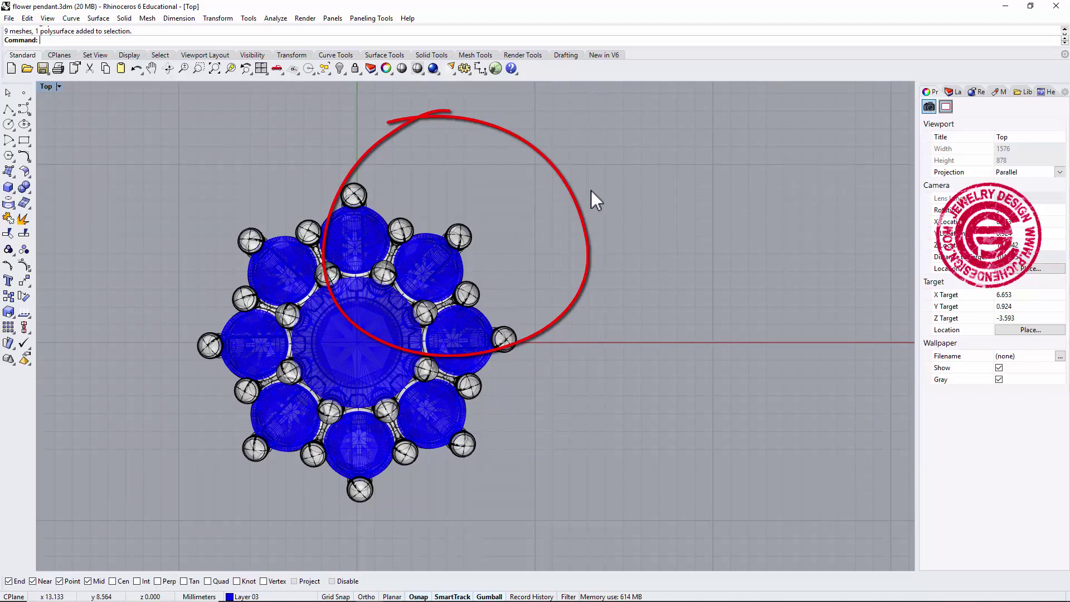
pyautogui.click(25, 139)
pyautogui.write('0')
pyautogui.press('Return')
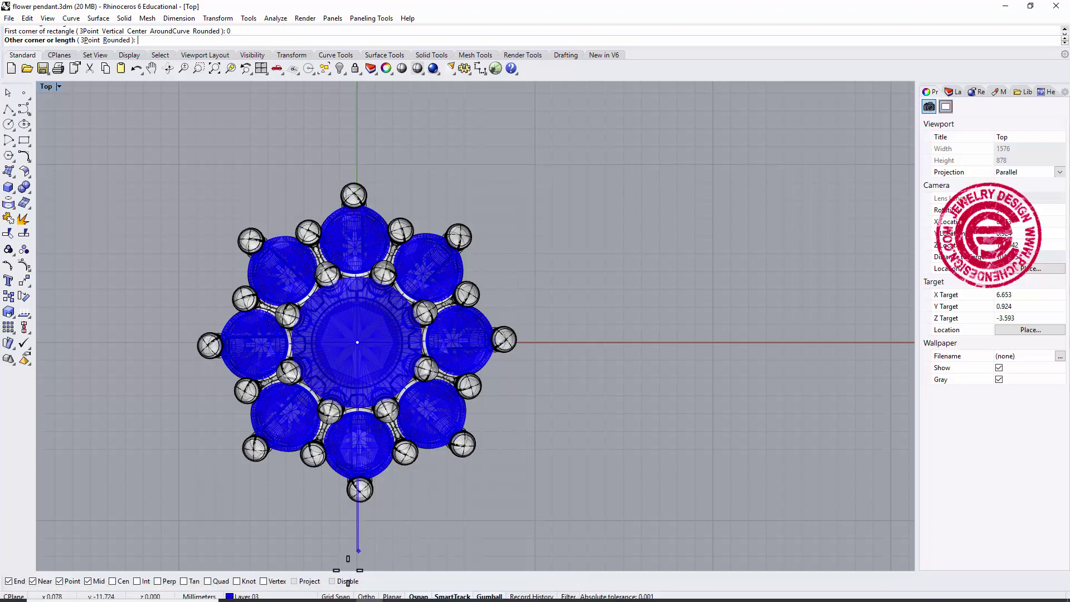
pyautogui.click(335, 596)
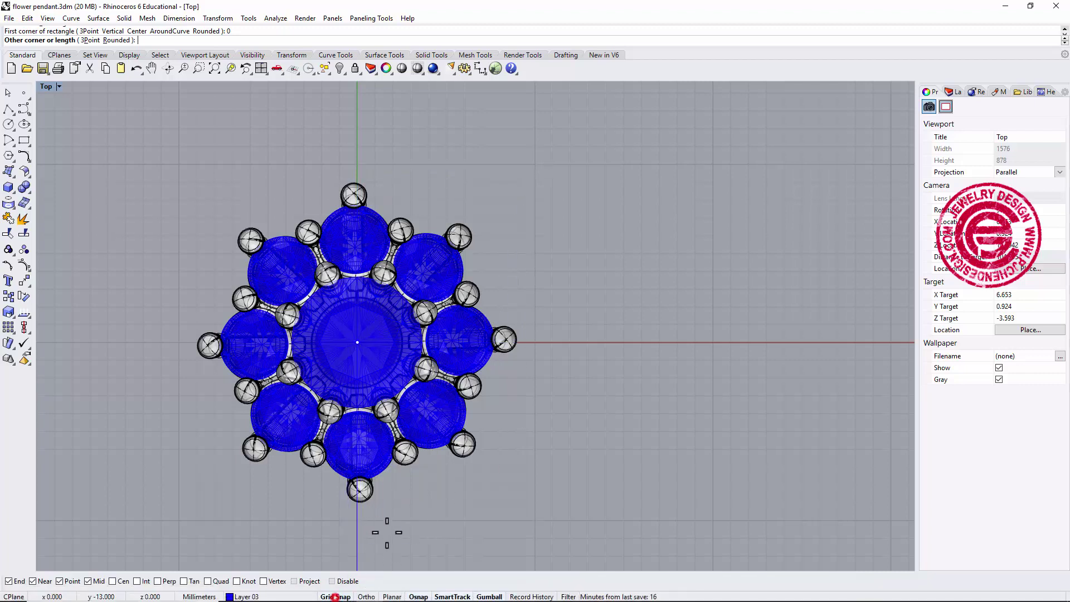
pyautogui.click(538, 166)
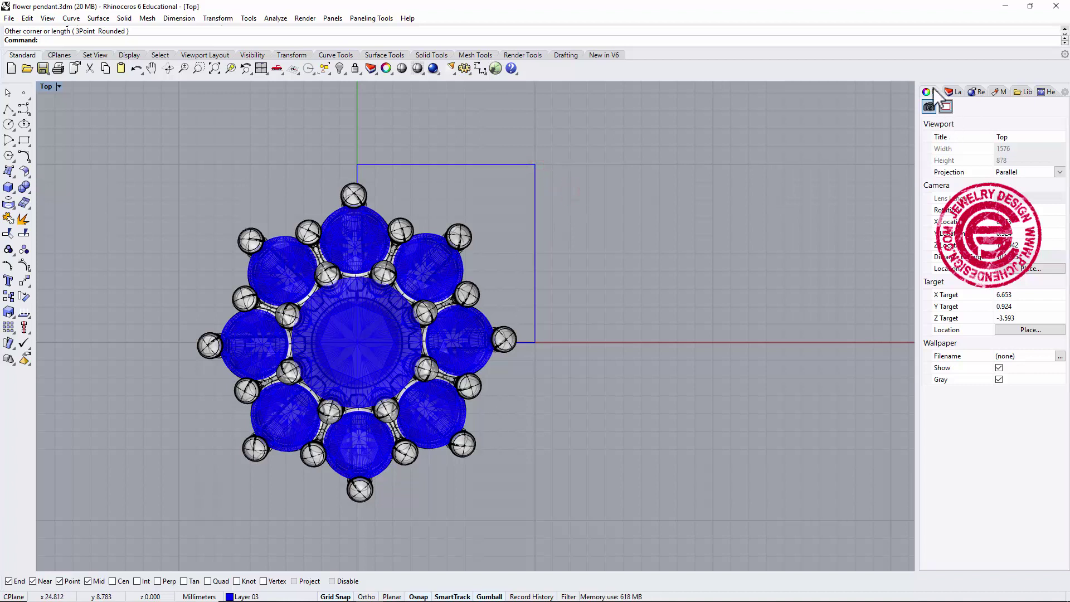
# Move the square curve to Layer 04
pyautogui.click(954, 91)
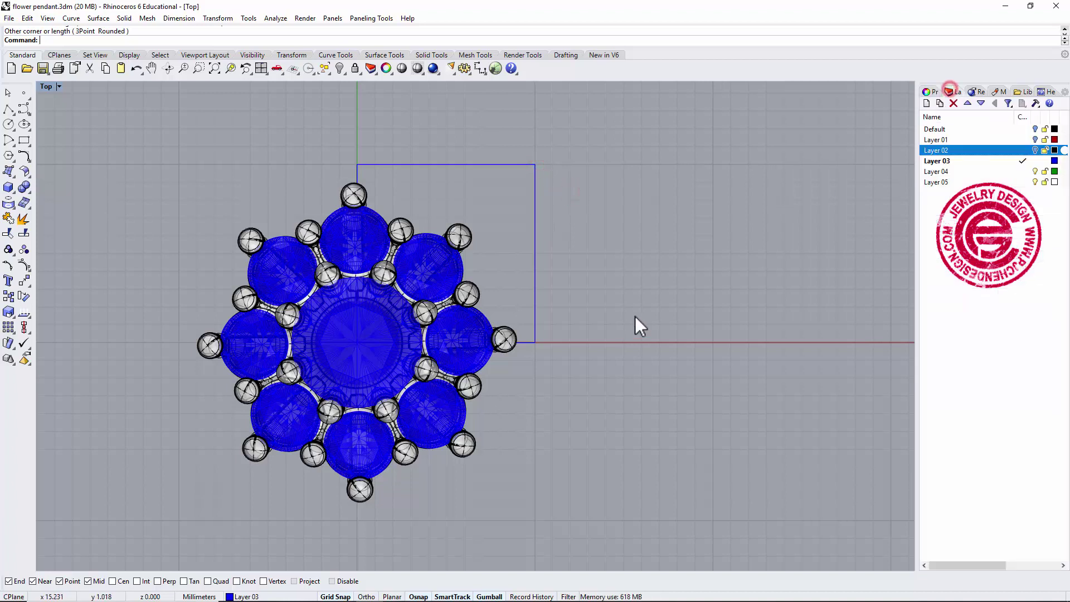
pyautogui.click(999, 171)
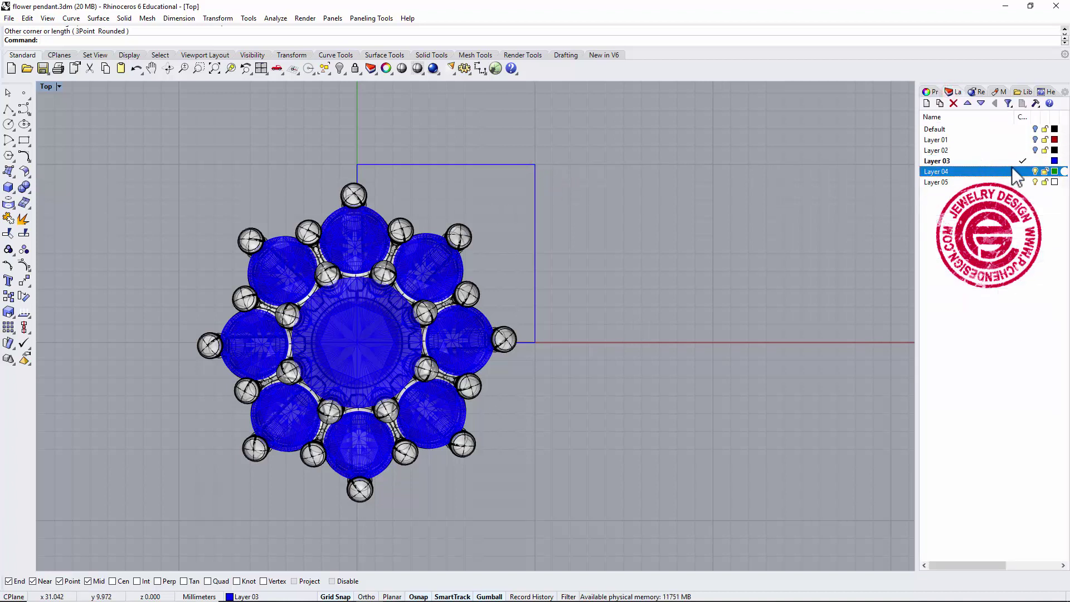
pyautogui.click(621, 212)
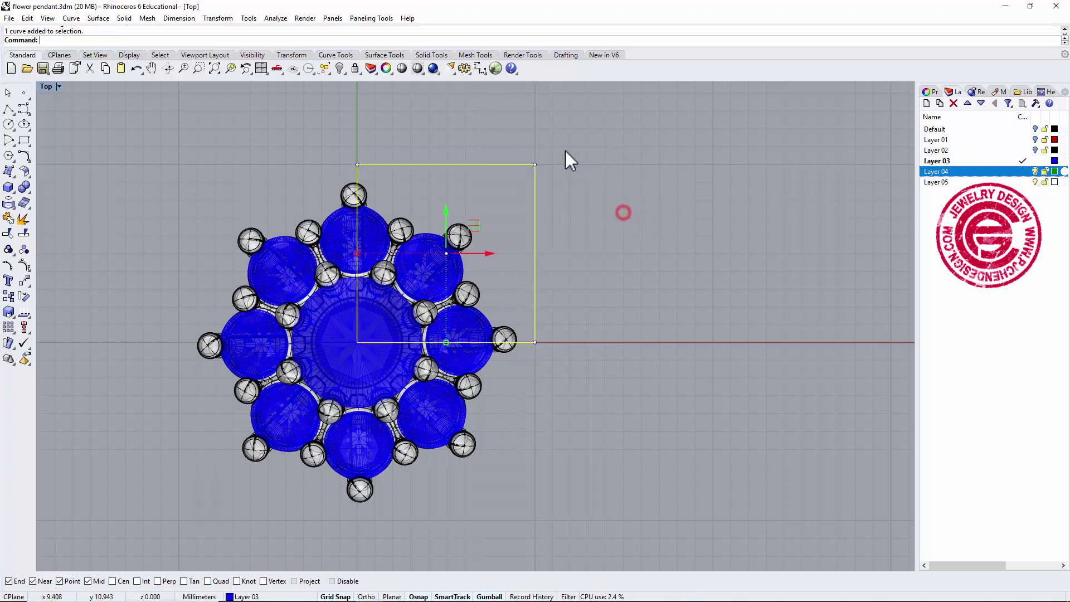
pyautogui.rightClick(940, 171)
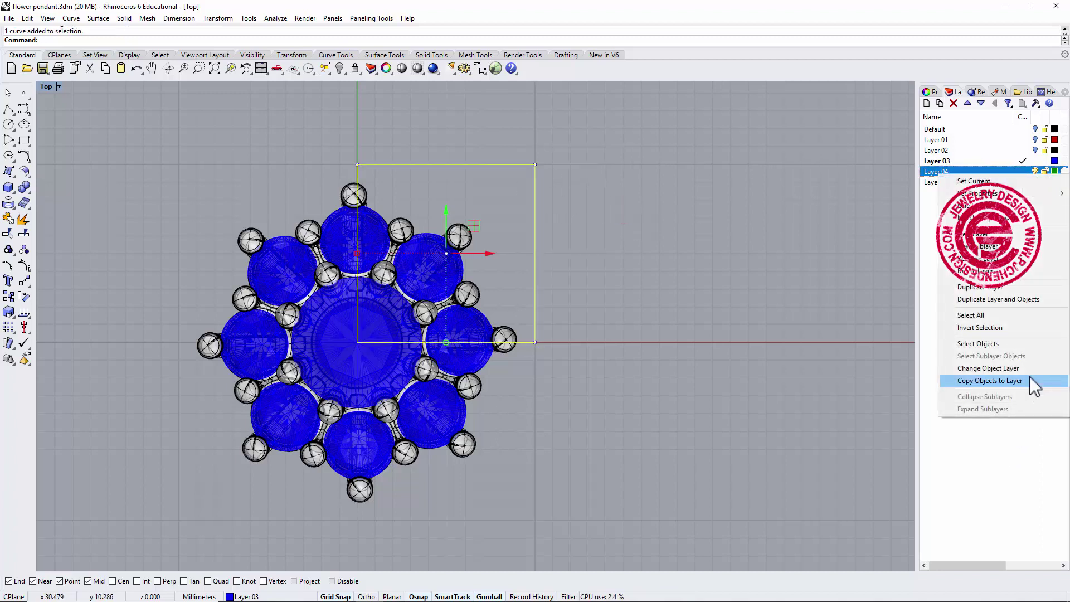
pyautogui.click(1003, 368)
# Make Layer 04 the current layer and hide Layer 03 with the gemstones and prongs
pyautogui.click(1035, 161)
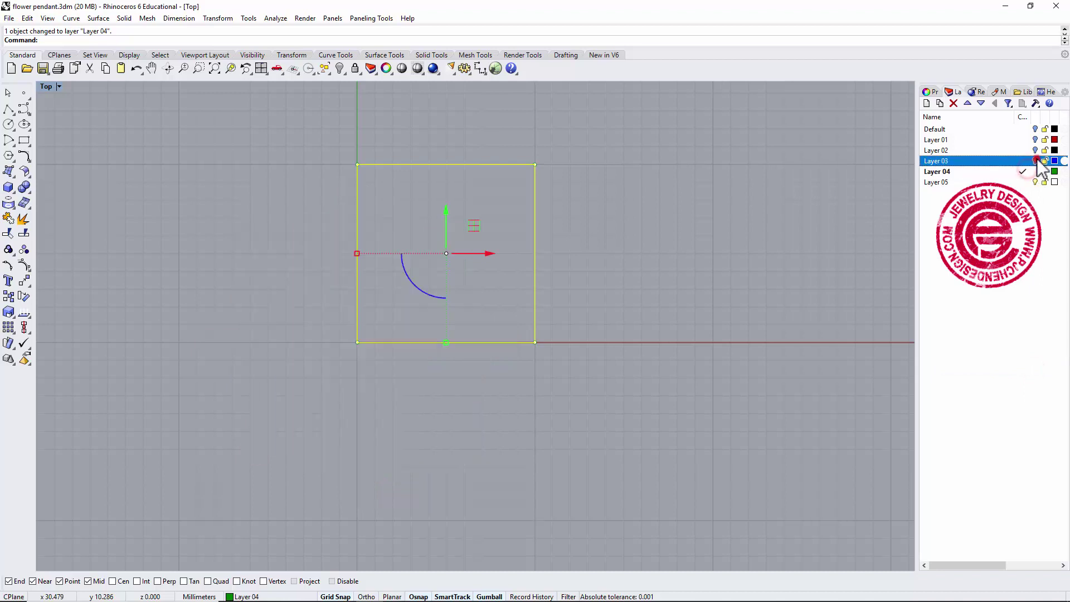
pyautogui.click(618, 267)
pyautogui.moveTo(627, 265); pyautogui.dragTo(503, 240, button='right')
pyautogui.hotkey('ctrl', 'z')
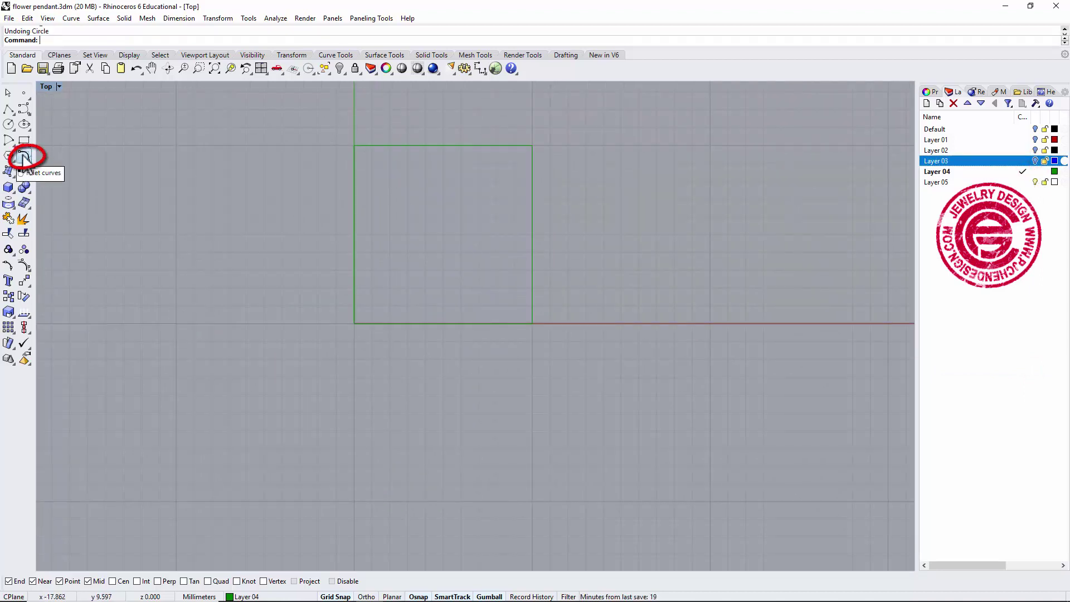
# Fillet the square's upper-right corner with a radius of 1.5 mm
pyautogui.click(23, 158)
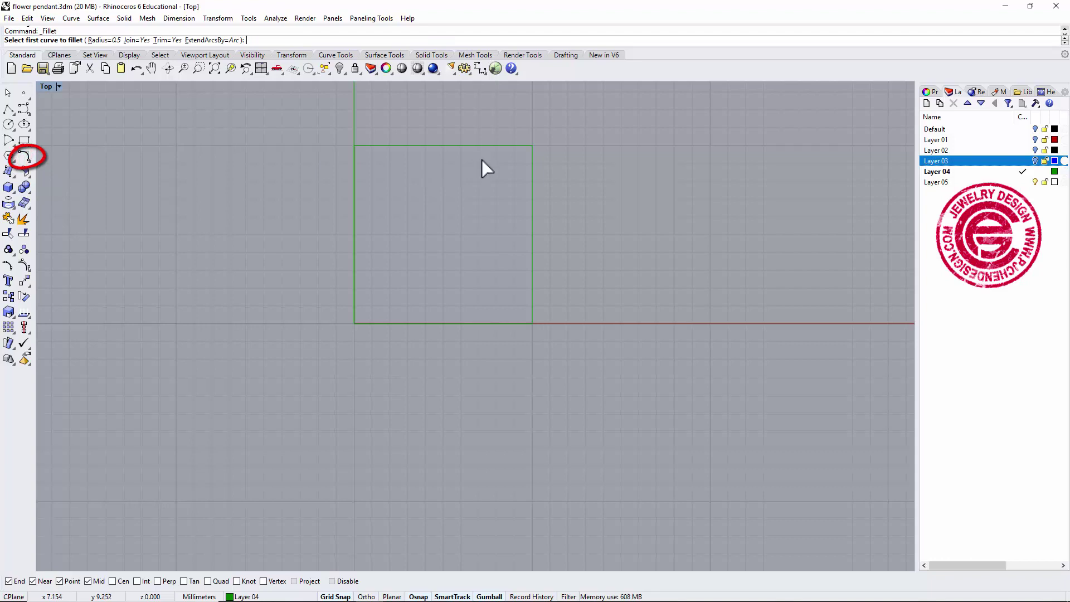
pyautogui.moveTo(481, 159); pyautogui.dragTo(456, 185, button='right')
pyautogui.scroll(2, 456, 185)
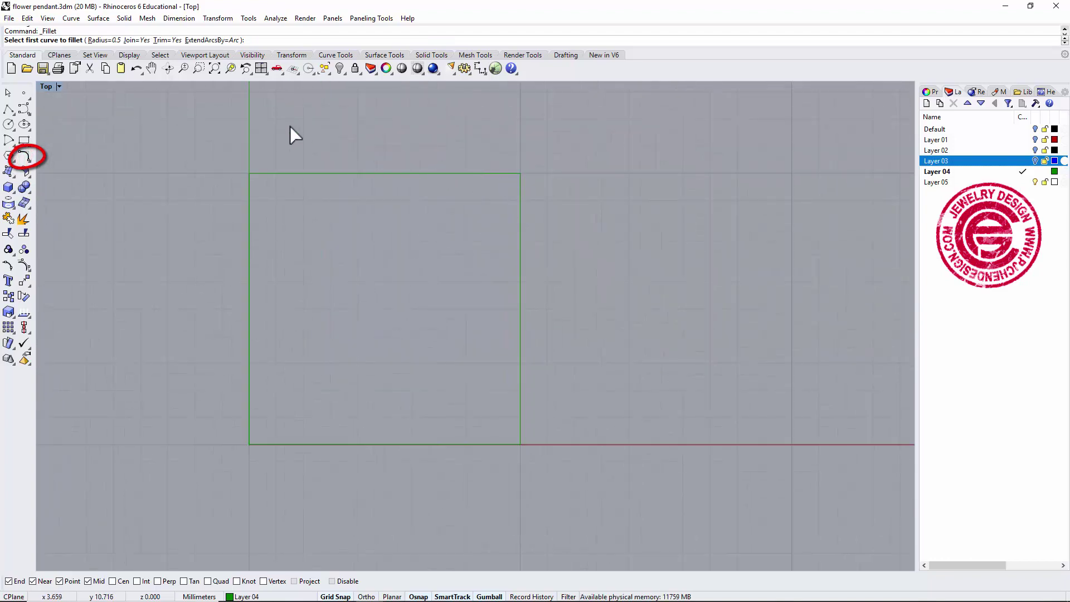
pyautogui.click(101, 40)
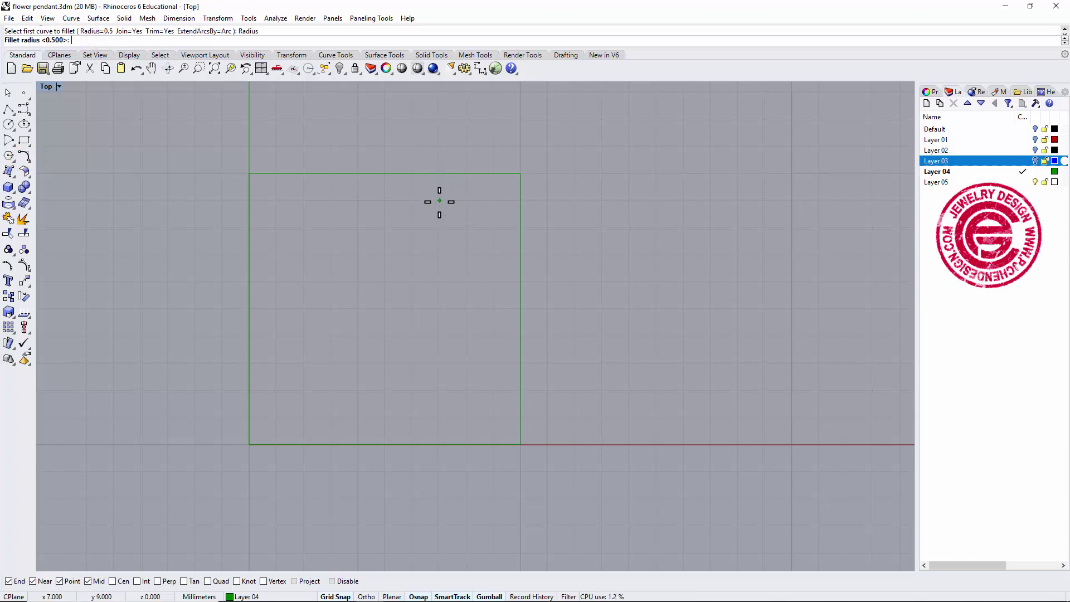
pyautogui.write('1.5')
pyautogui.press('Return')
pyautogui.click(501, 173)
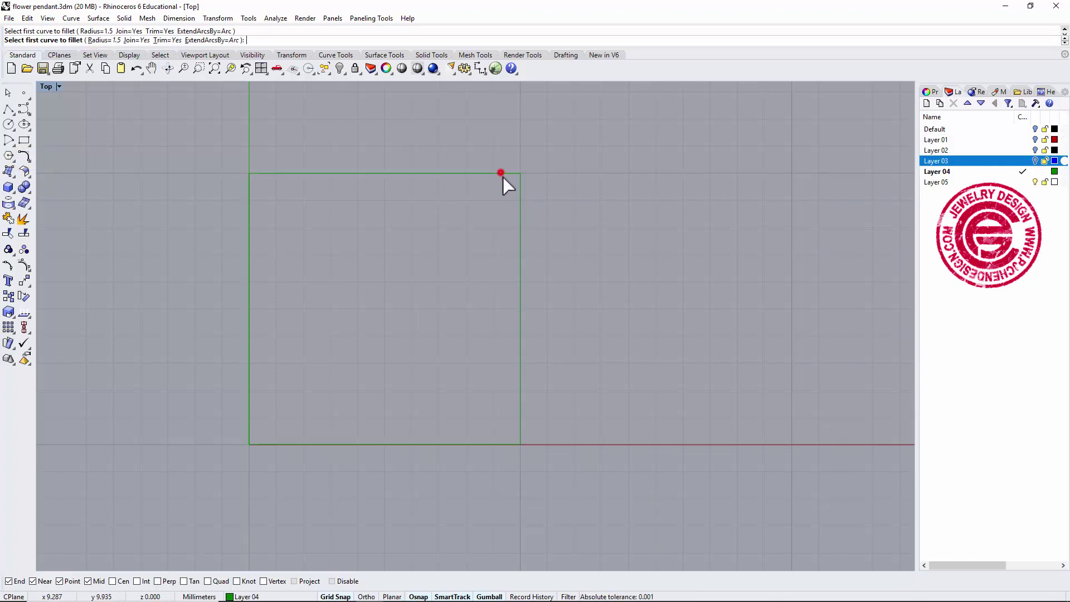
pyautogui.click(521, 202)
pyautogui.scroll(-2, 516, 209)
pyautogui.press('Right')
pyautogui.press('Down')
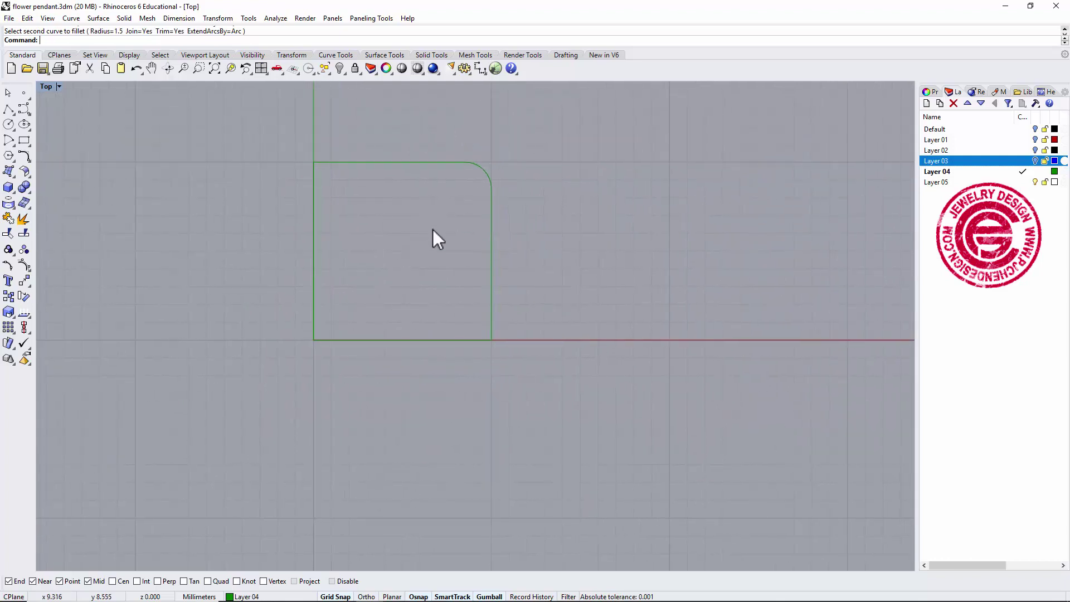
# Fillet the square's upper-left corner with a radius of 3 mm
pyautogui.press('Return')
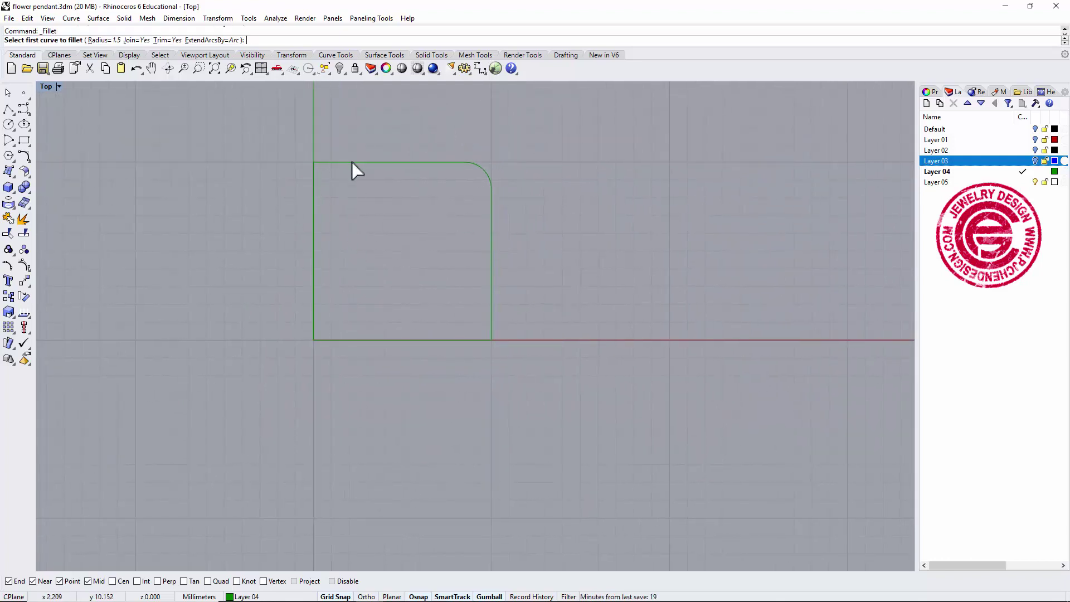
pyautogui.write('3')
pyautogui.press('Return')
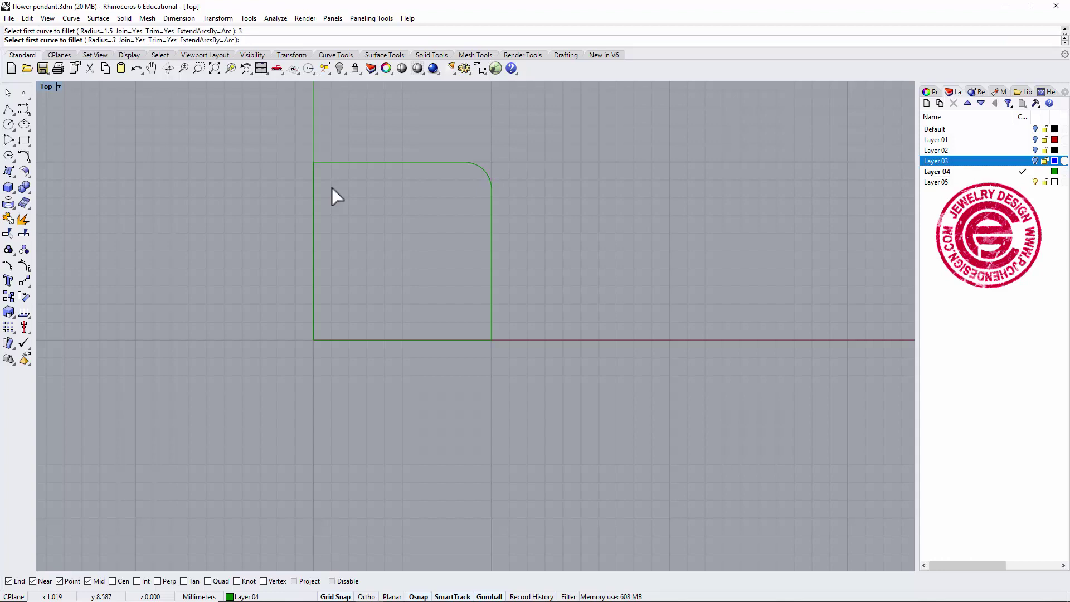
pyautogui.press('Escape')
pyautogui.click(317, 193)
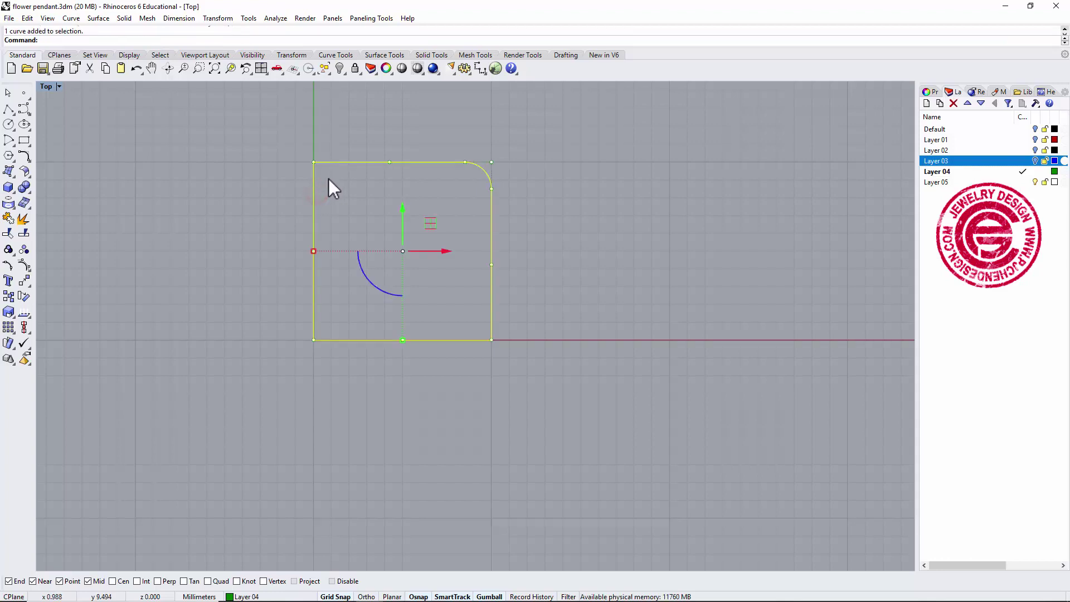
pyautogui.press('Return')
pyautogui.click(313, 180)
pyautogui.click(332, 162)
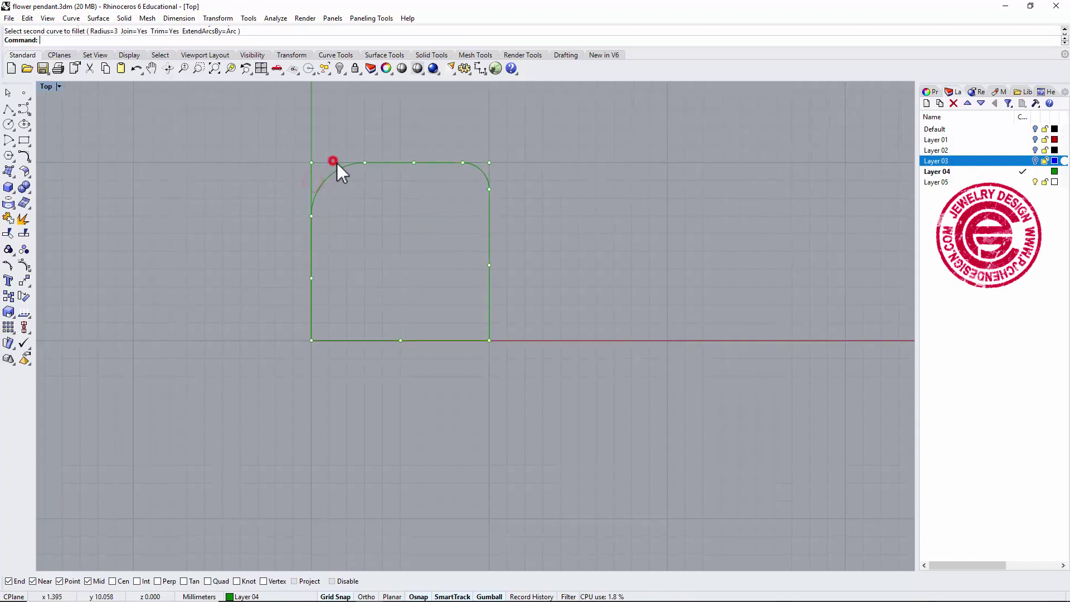
# Fillet the square's lower-right corner with the same 3 mm radius
pyautogui.press('Return')
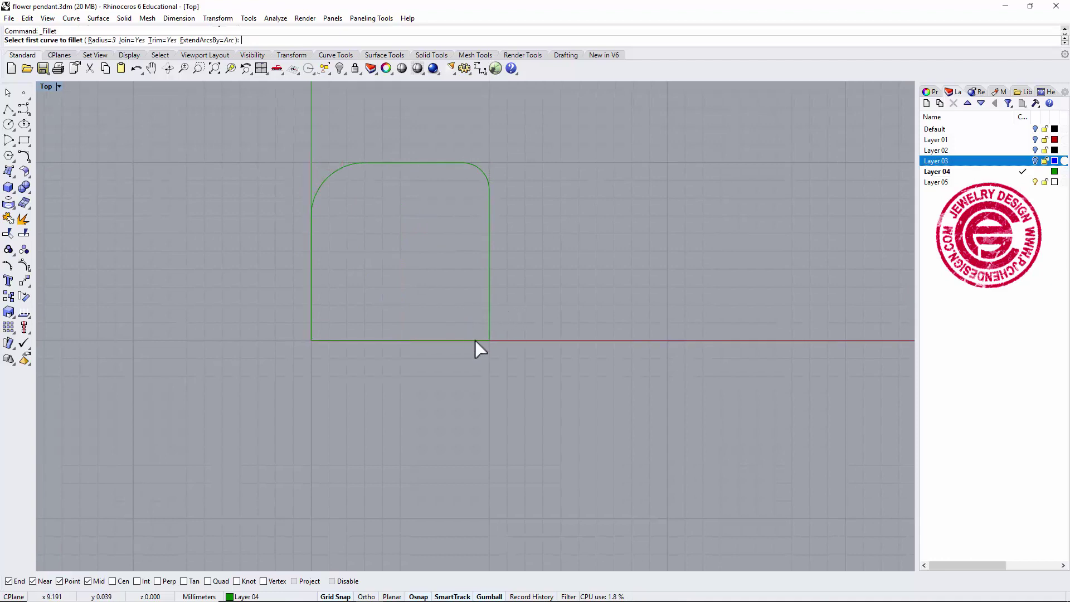
pyautogui.click(475, 340)
pyautogui.click(489, 318)
pyautogui.scroll(-1, 446, 335)
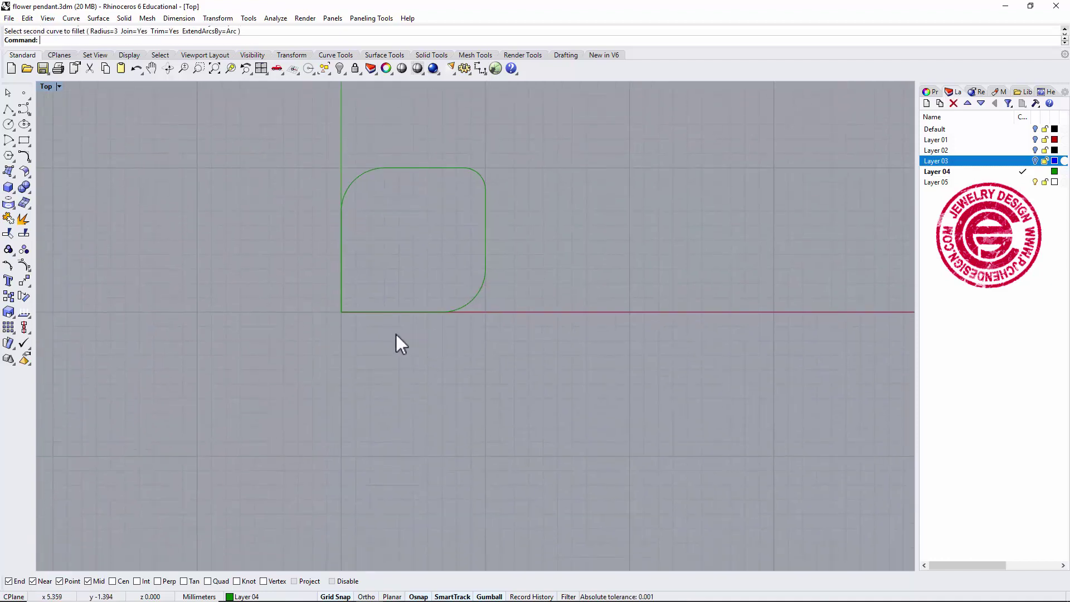
# Fillet the square's lower-left corner at the origin with a radius of 1.5 mm
pyautogui.scroll(3, 362, 317)
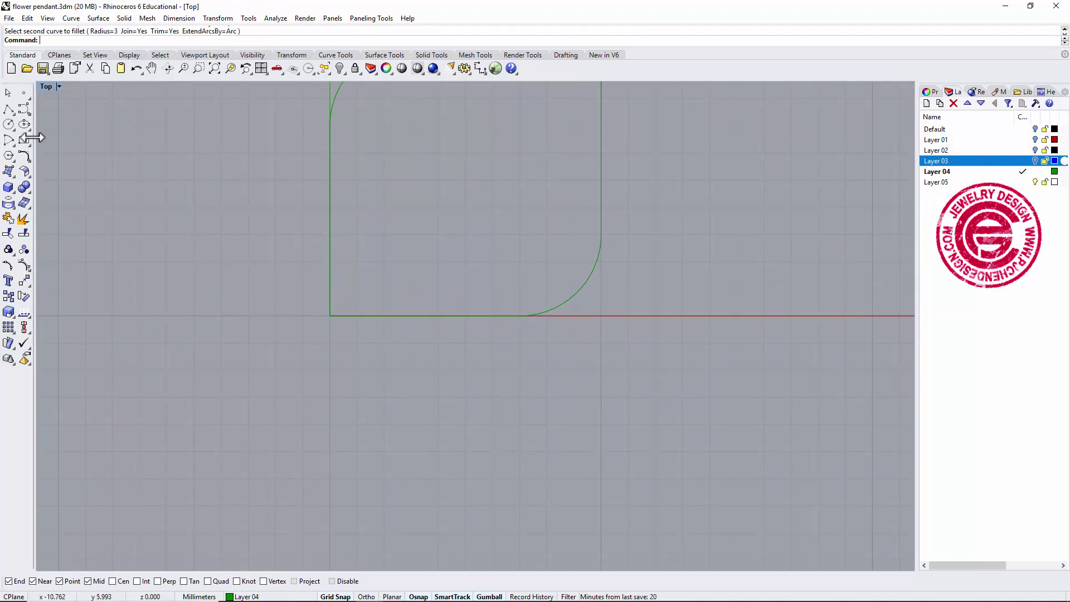
pyautogui.press('Return')
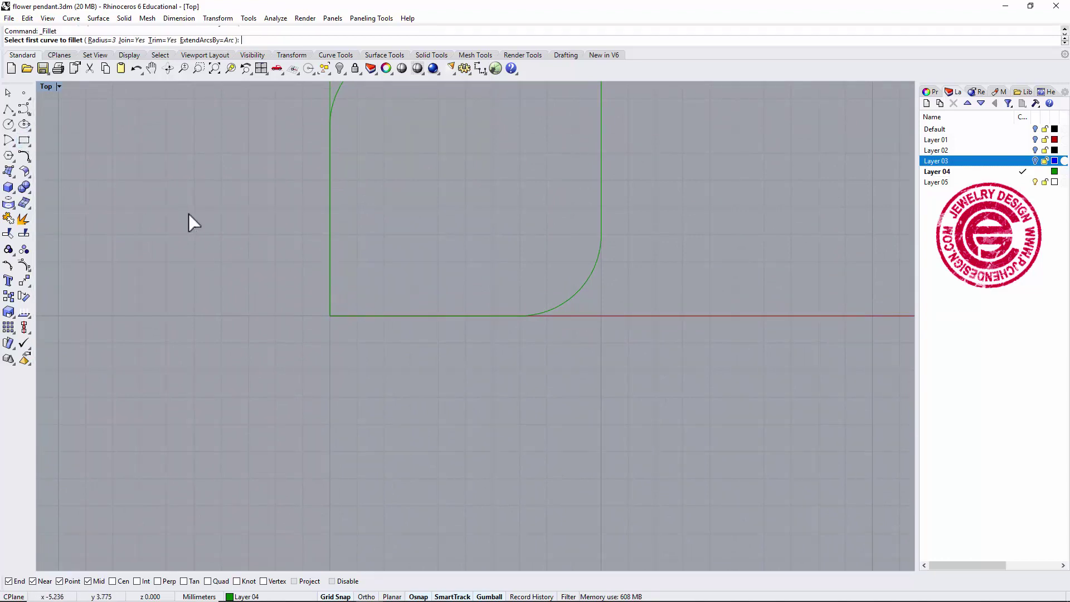
pyautogui.click(100, 40)
pyautogui.write('1.5')
pyautogui.press('Return')
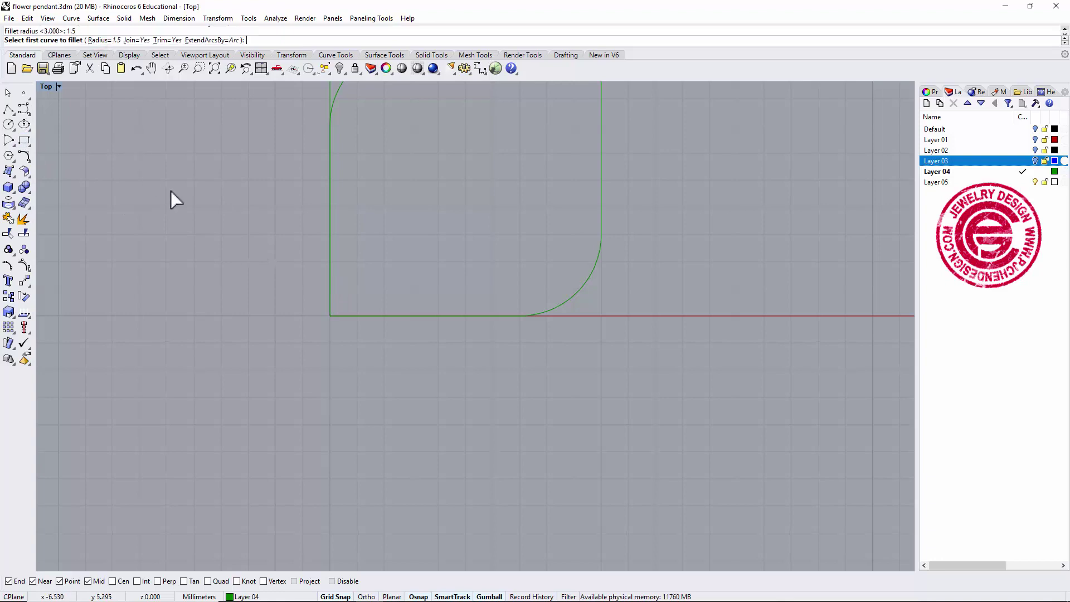
pyautogui.click(328, 278)
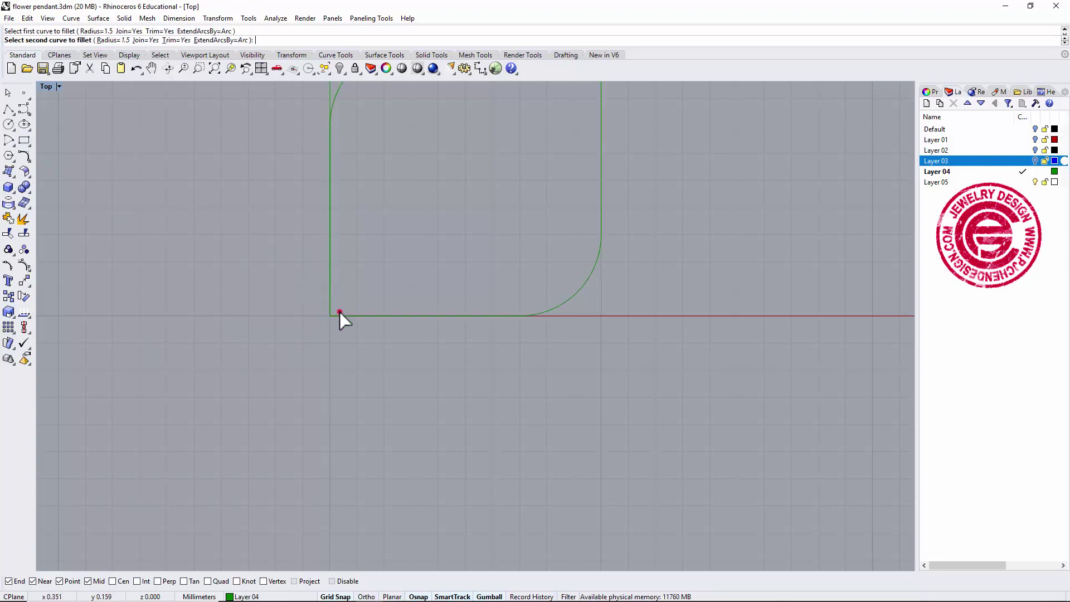
pyautogui.click(340, 313)
pyautogui.scroll(-3, 416, 262)
pyautogui.scroll(-2, 429, 255)
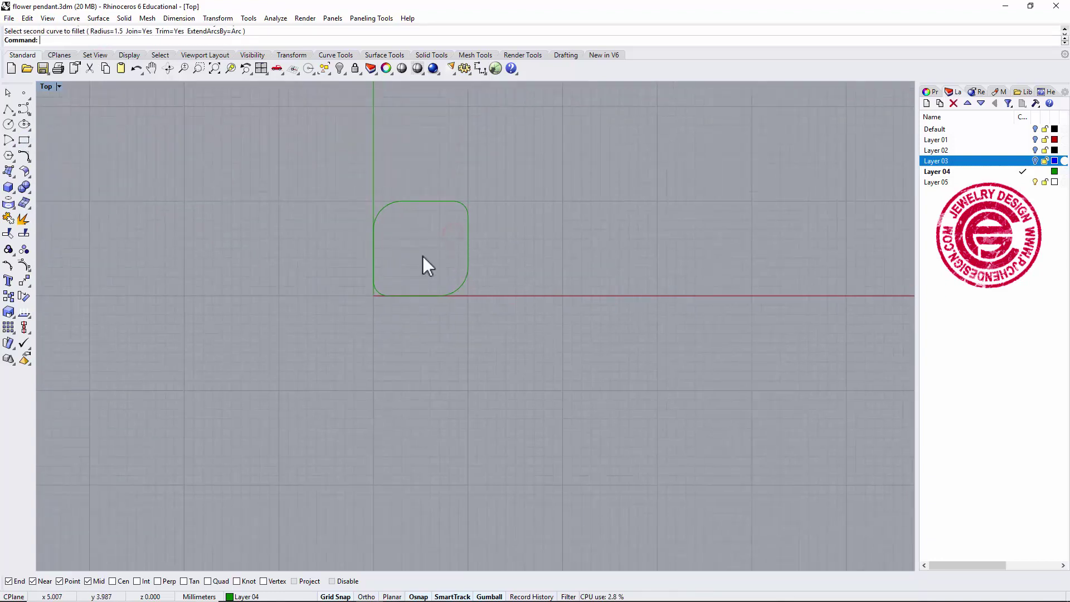
# Draw a vertical line about 15 mm long from the origin up along the Y axis, extending past the rounded square
pyautogui.scroll(3, 421, 253)
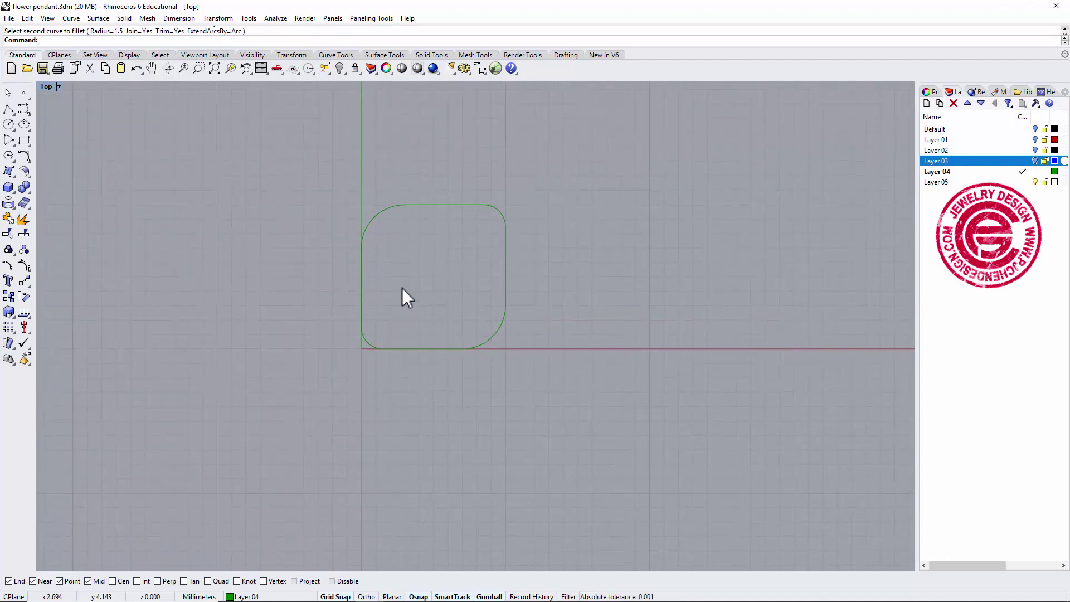
pyautogui.click(8, 109)
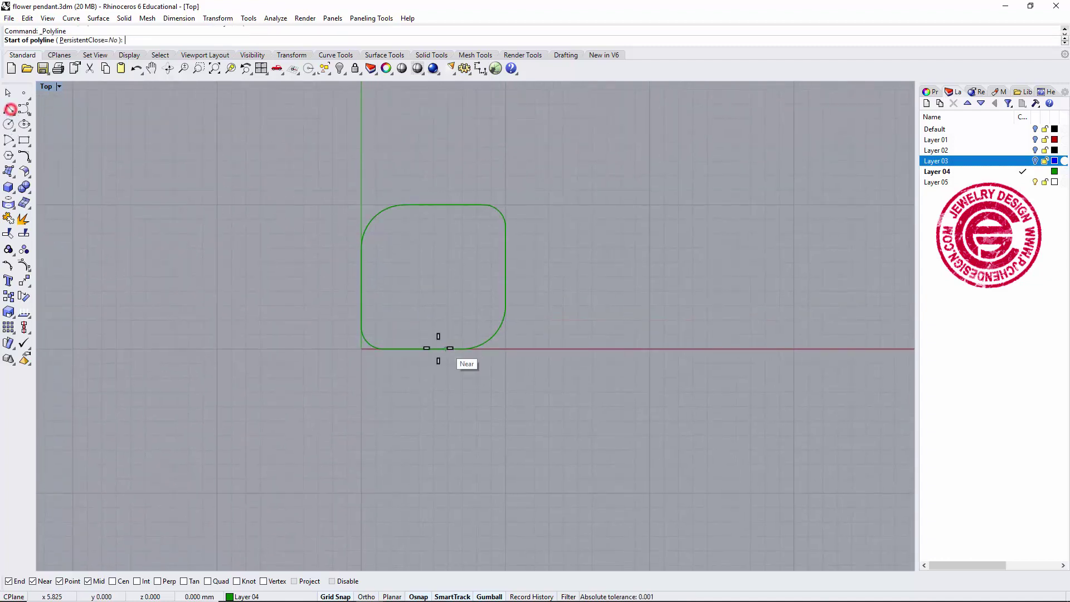
pyautogui.click(362, 350)
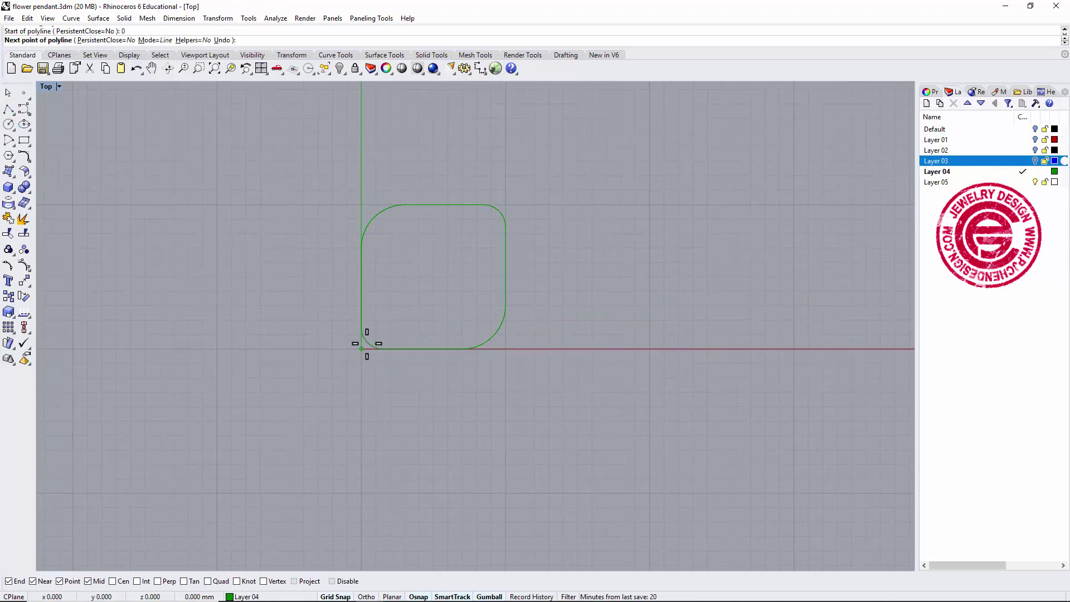
pyautogui.click(359, 134)
pyautogui.press('Return')
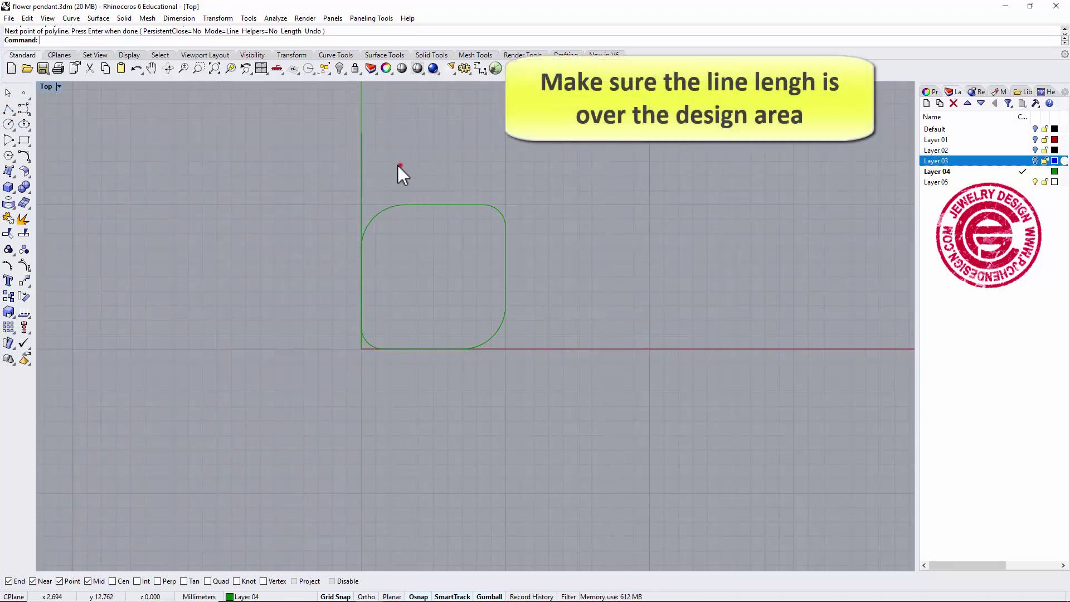
# Polar-array the vertical line around the origin with 6 items over a -90° fill angle, ending on the X axis
pyautogui.moveTo(399, 165); pyautogui.dragTo(338, 167)
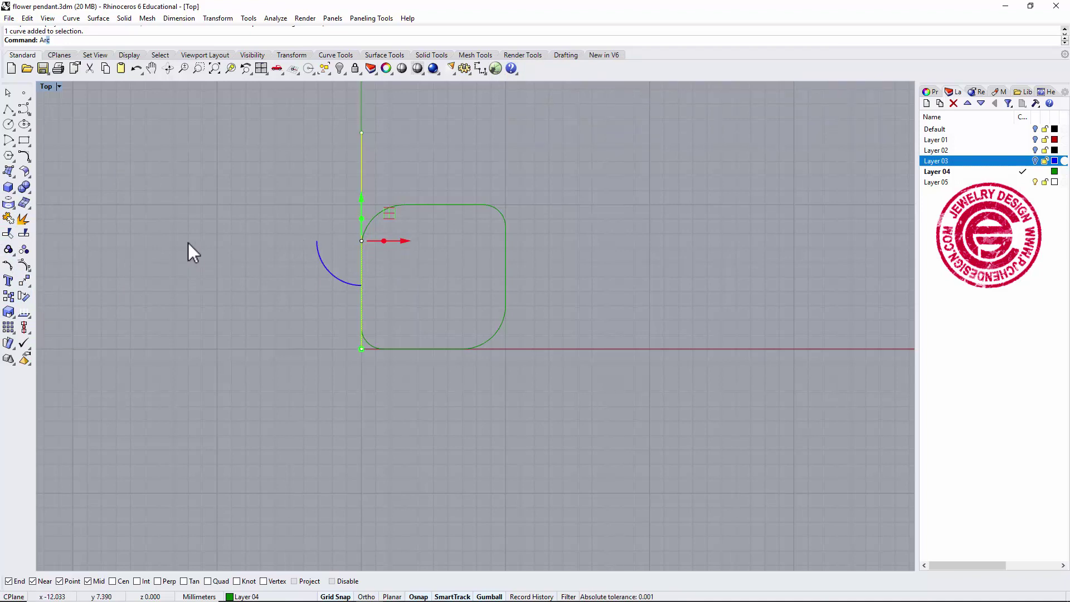
pyautogui.write('r')
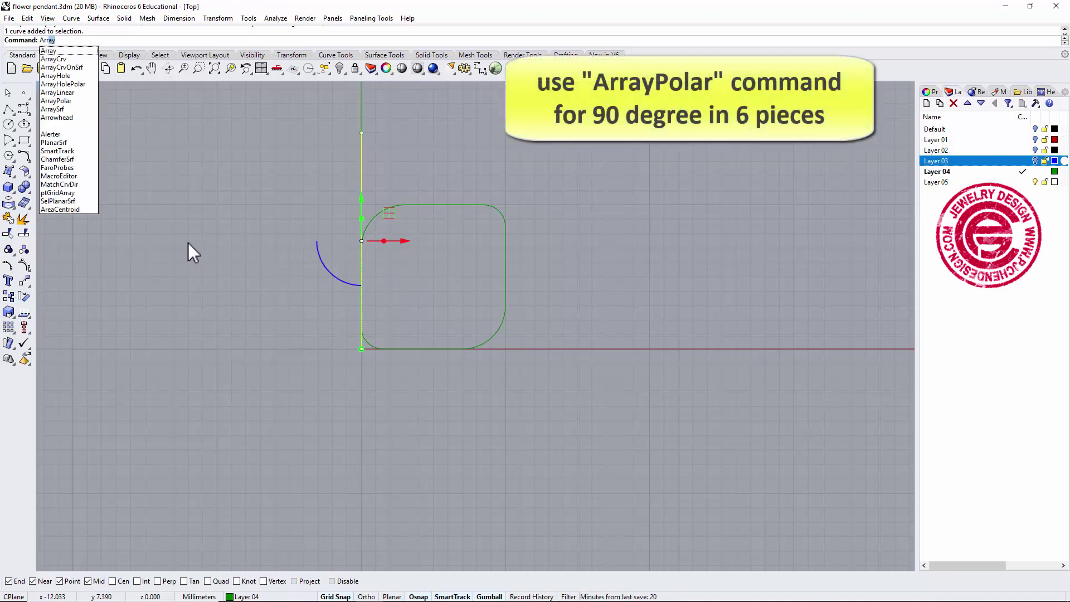
pyautogui.click(89, 101)
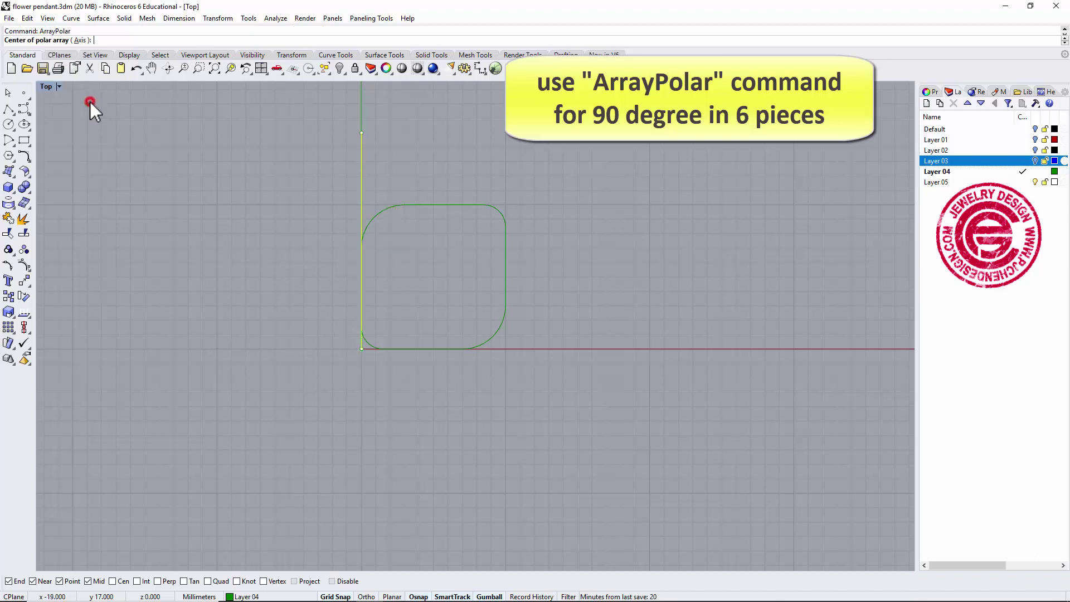
pyautogui.click(360, 352)
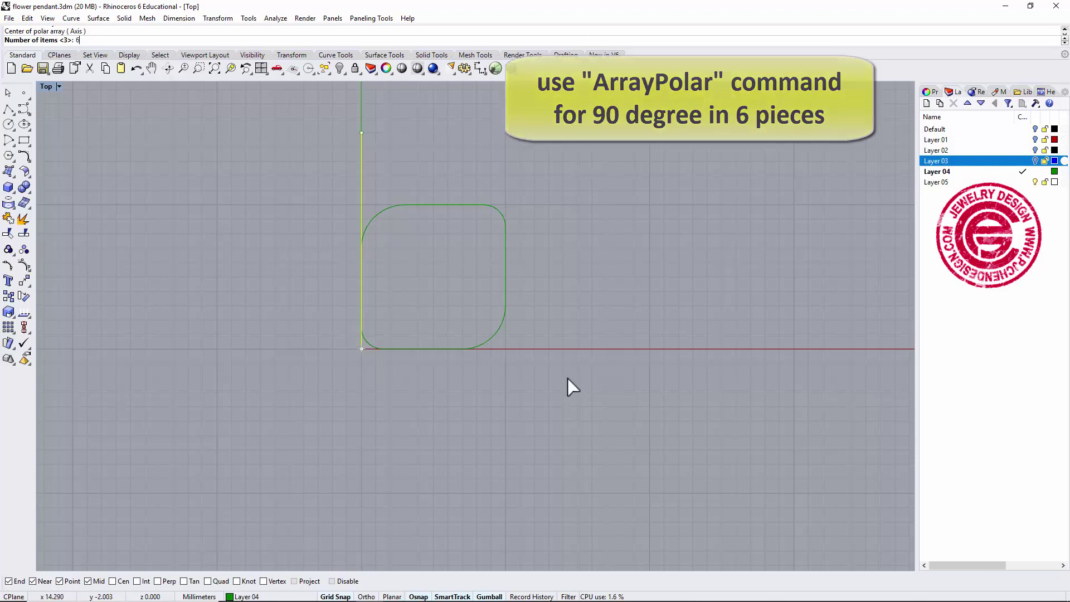
pyautogui.write('6')
pyautogui.press('Return')
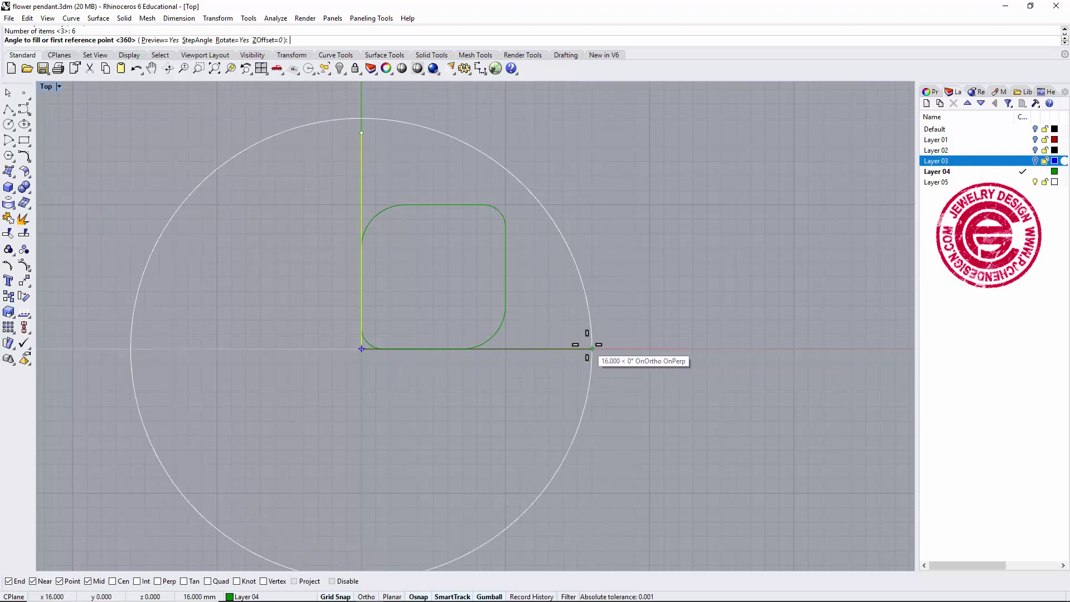
pyautogui.click(360, 119)
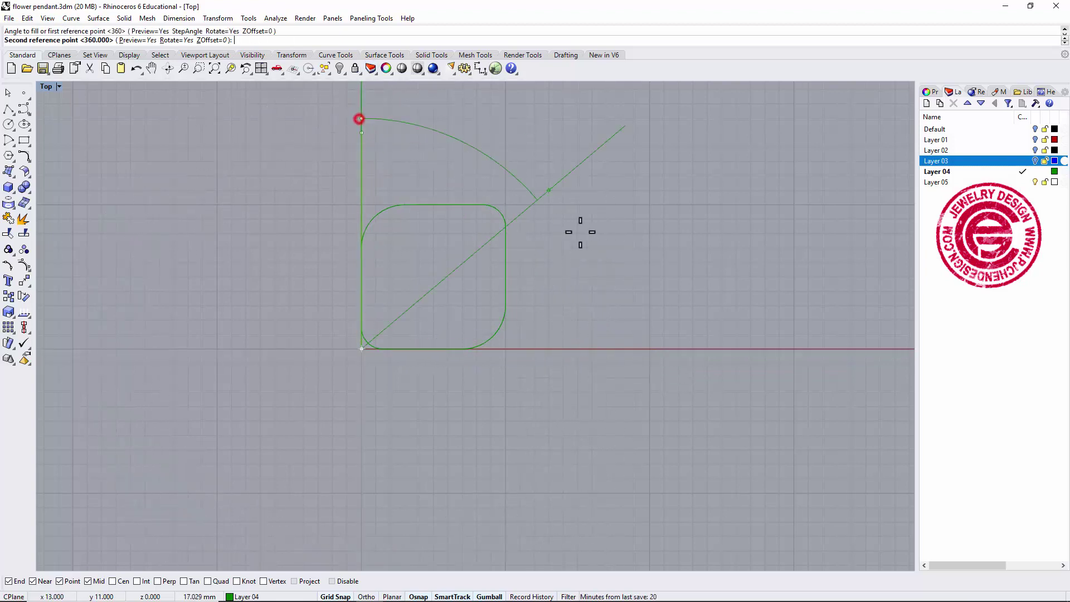
pyautogui.click(599, 351)
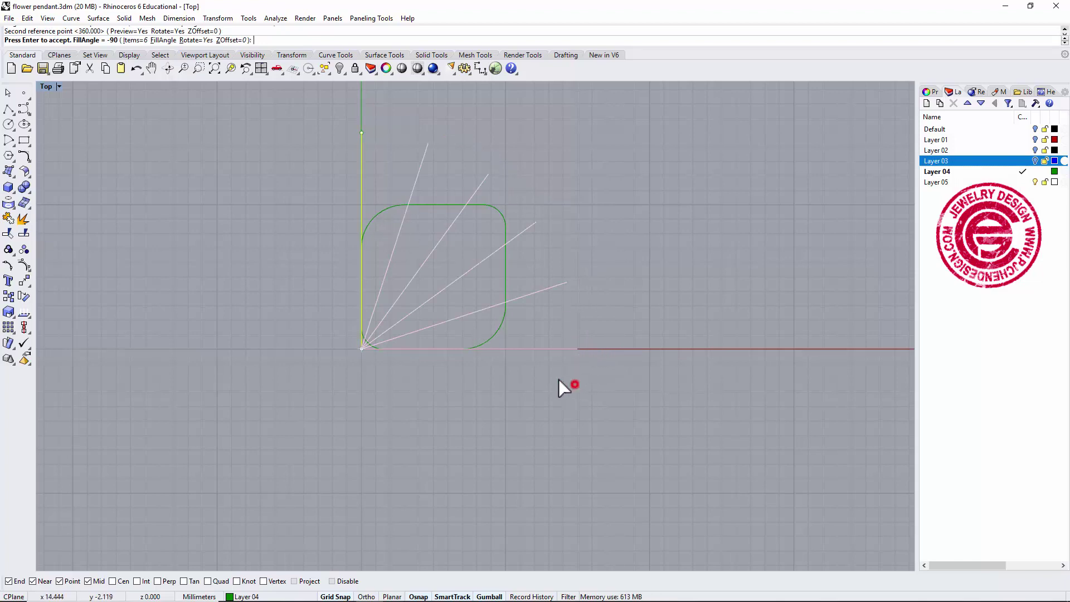
pyautogui.rightClick(575, 371)
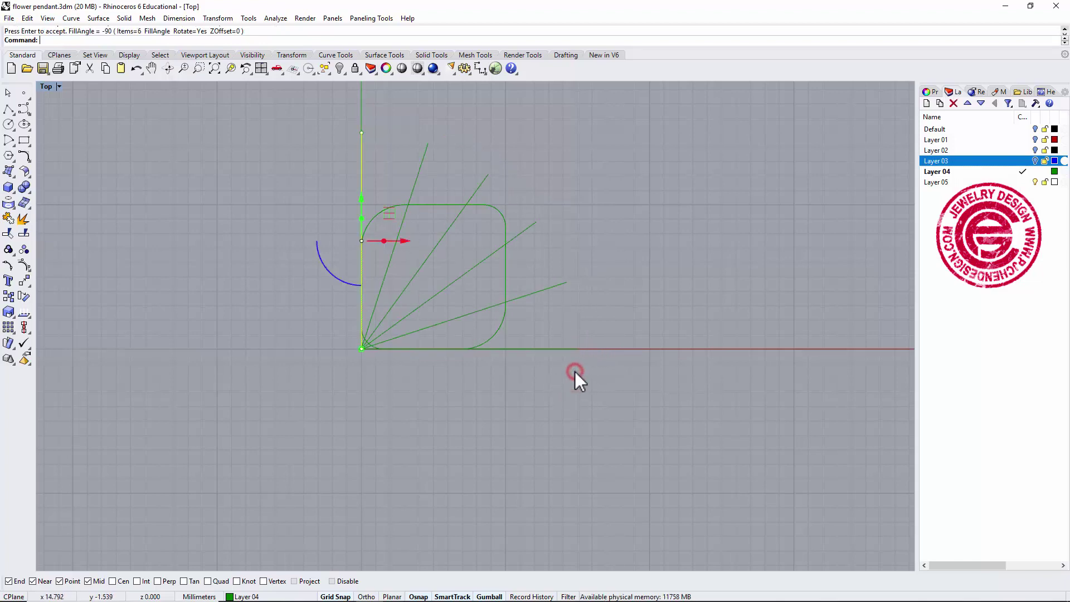
pyautogui.click(637, 292)
# Rebuild all six radiating lines with a point count of 5 and degree 3, deleting the input curves
pyautogui.moveTo(550, 300); pyautogui.dragTo(577, 289, button='right')
pyautogui.click(581, 277)
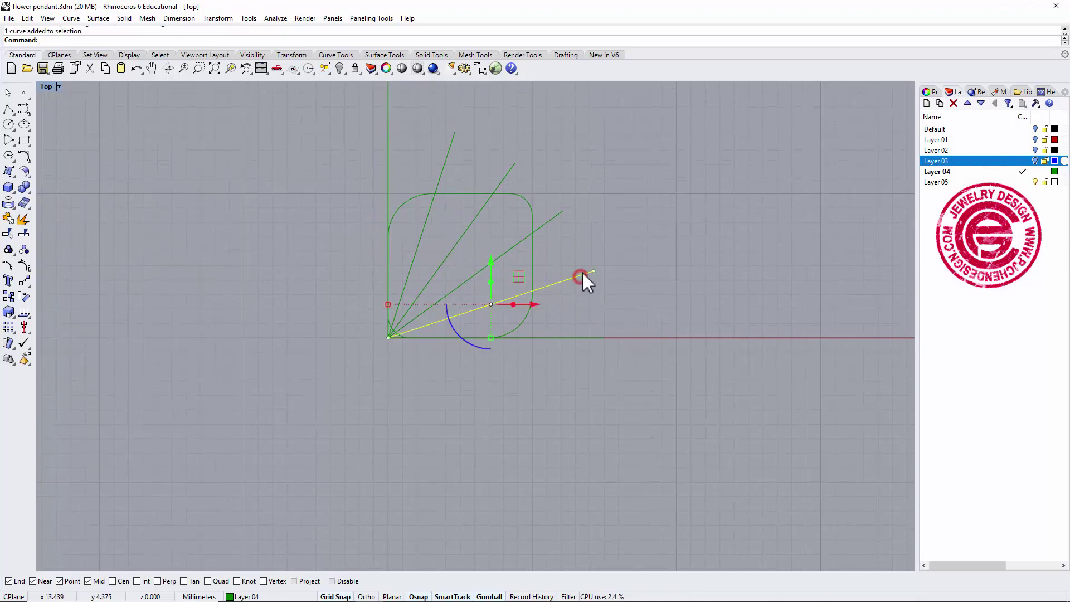
pyautogui.keyDown('shift'); pyautogui.click(598, 339); pyautogui.keyUp('shift')
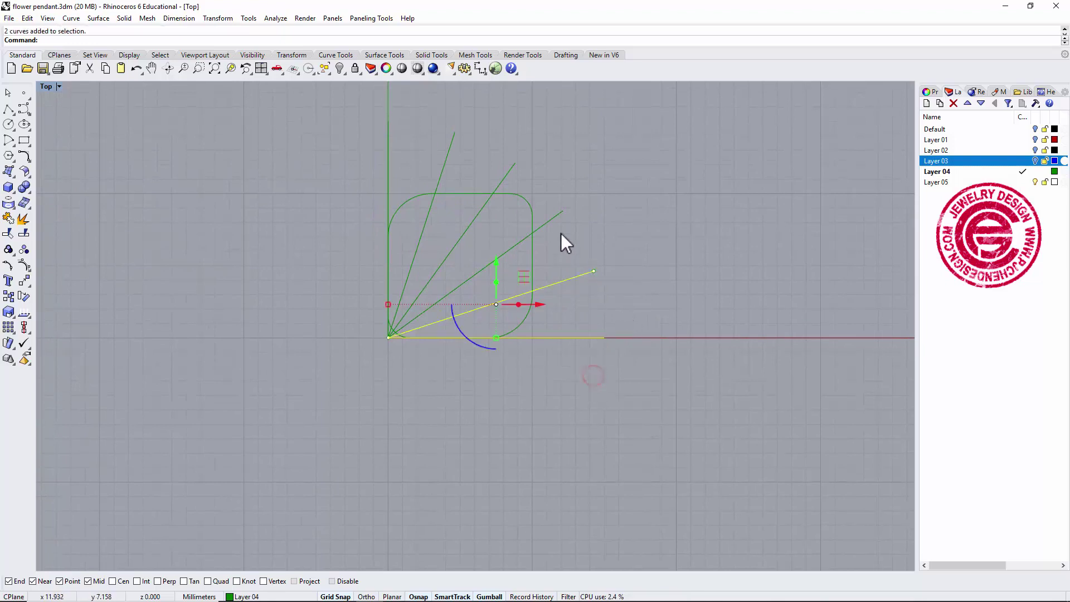
pyautogui.keyDown('shift'); pyautogui.click(557, 212); pyautogui.keyUp('shift')
pyautogui.keyDown('shift'); pyautogui.click(510, 173); pyautogui.keyUp('shift')
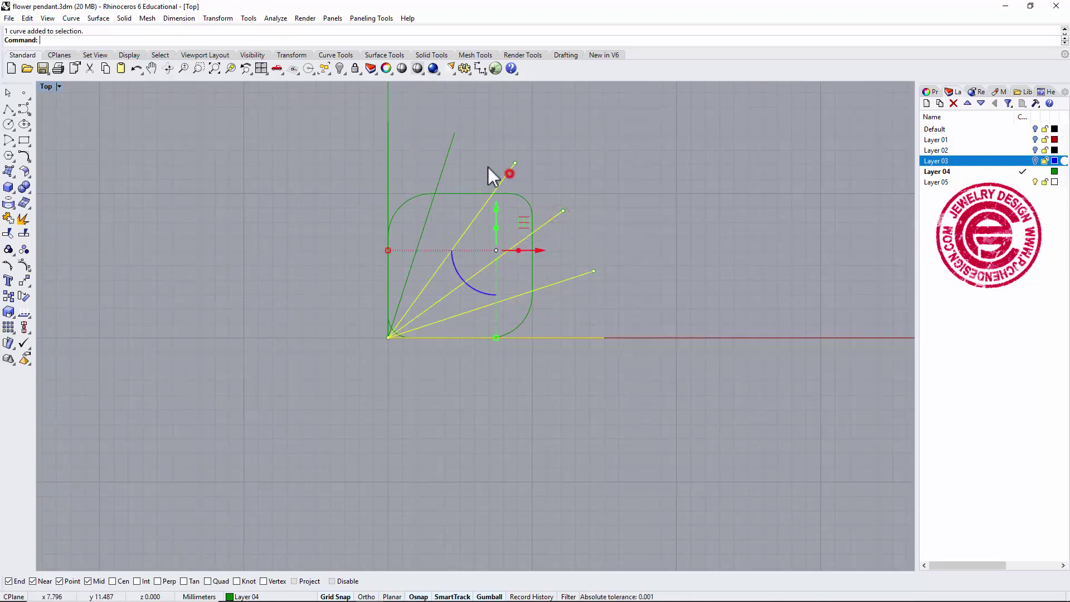
pyautogui.keyDown('shift'); pyautogui.click(449, 153); pyautogui.keyUp('shift')
pyautogui.keyDown('shift'); pyautogui.click(387, 159); pyautogui.keyUp('shift')
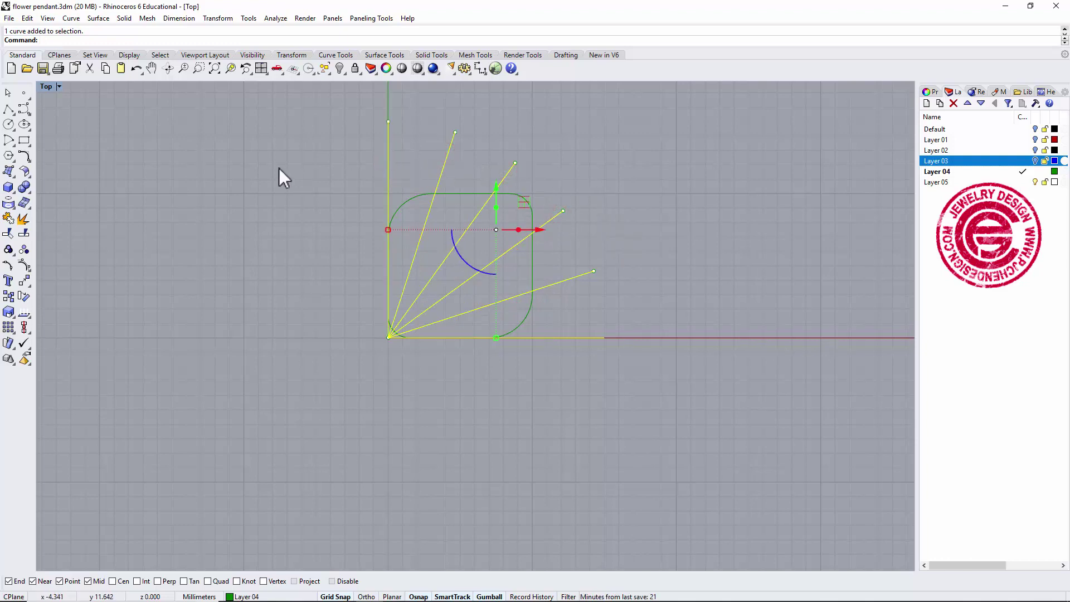
pyautogui.write('rebuild')
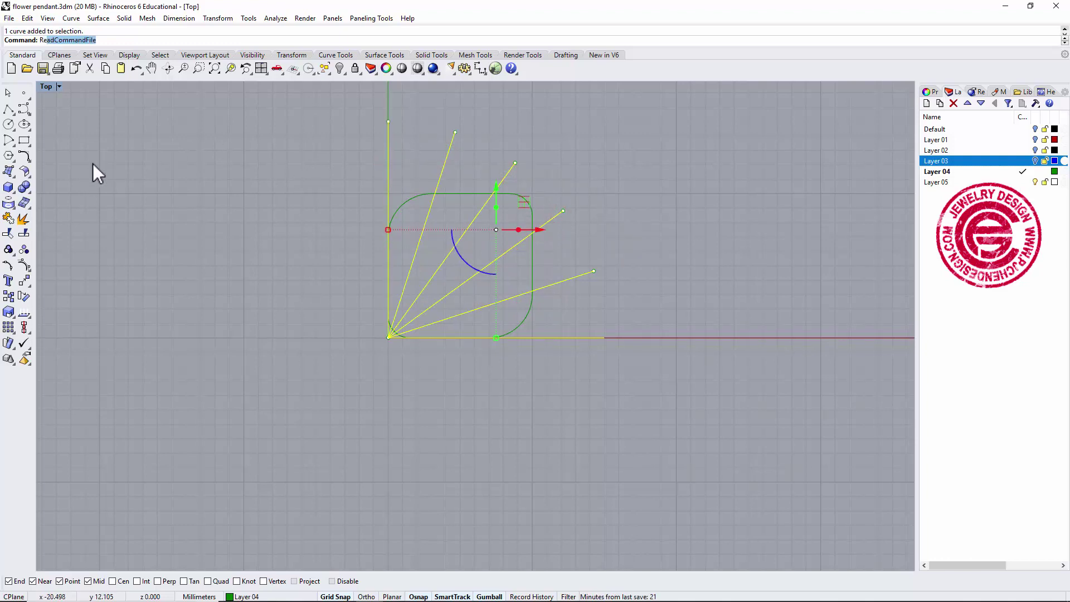
pyautogui.press('Return')
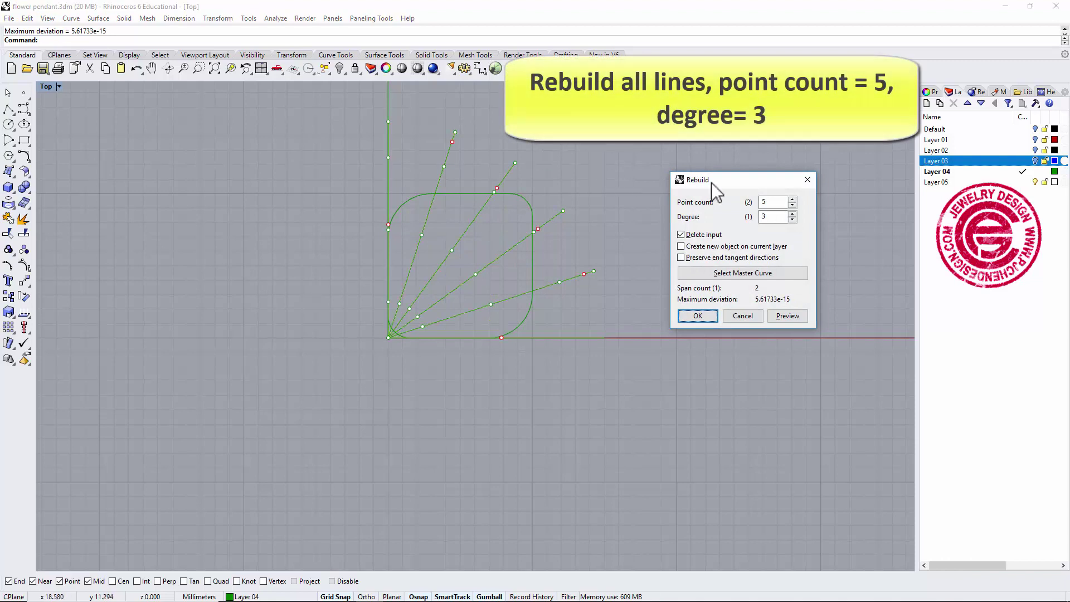
pyautogui.moveTo(724, 180); pyautogui.dragTo(660, 144)
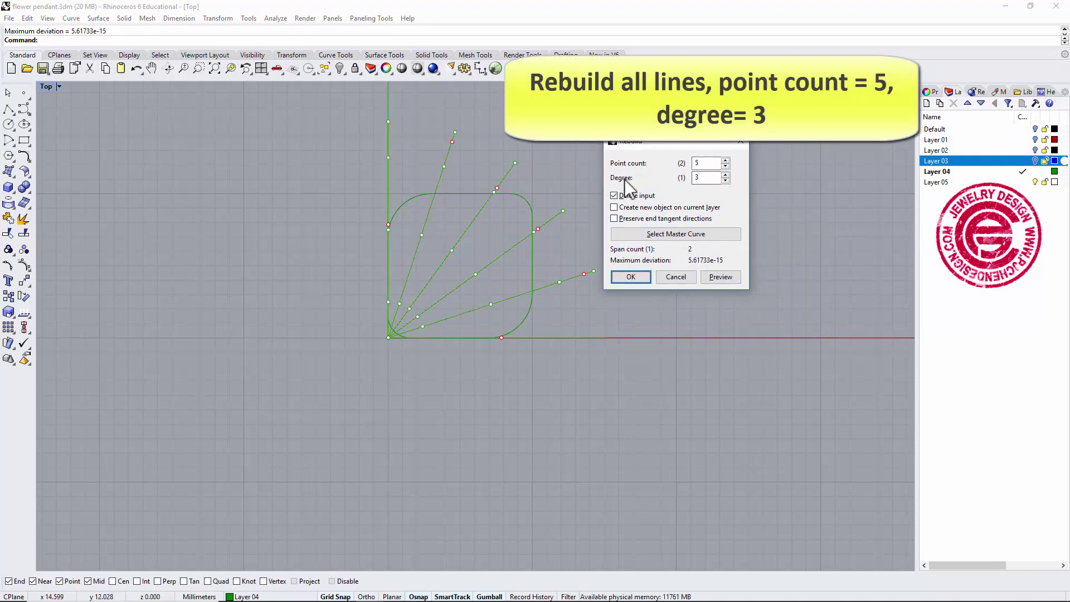
pyautogui.click(636, 274)
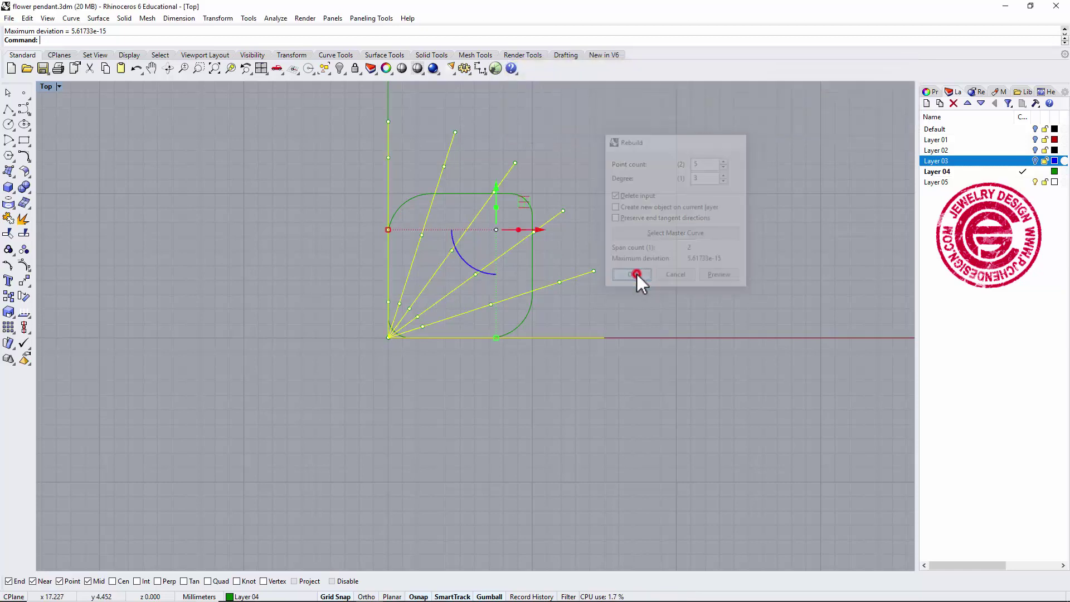
pyautogui.click(663, 253)
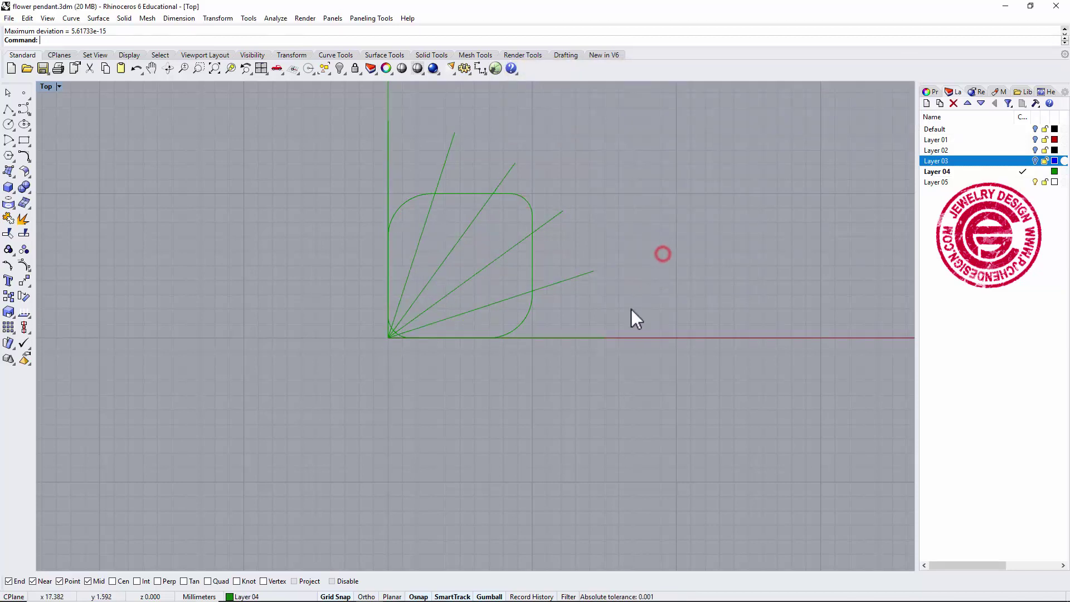
pyautogui.click(575, 277)
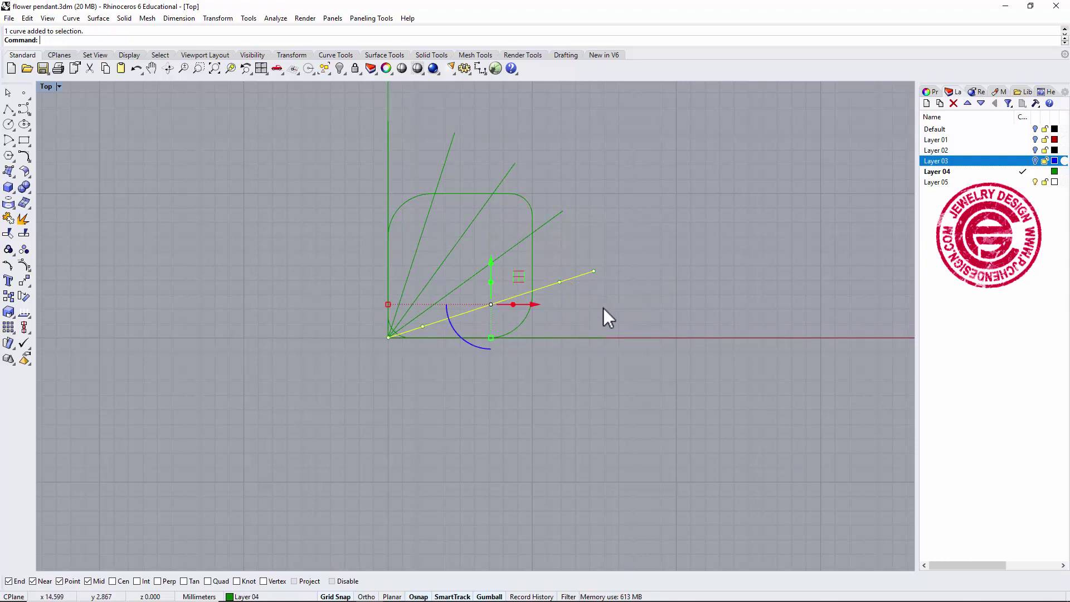
pyautogui.moveTo(587, 338); pyautogui.dragTo(557, 315)
pyautogui.scroll(3, 569, 338)
pyautogui.scroll(2, 570, 338)
pyautogui.press('Escape')
pyautogui.scroll(-2, 627, 296)
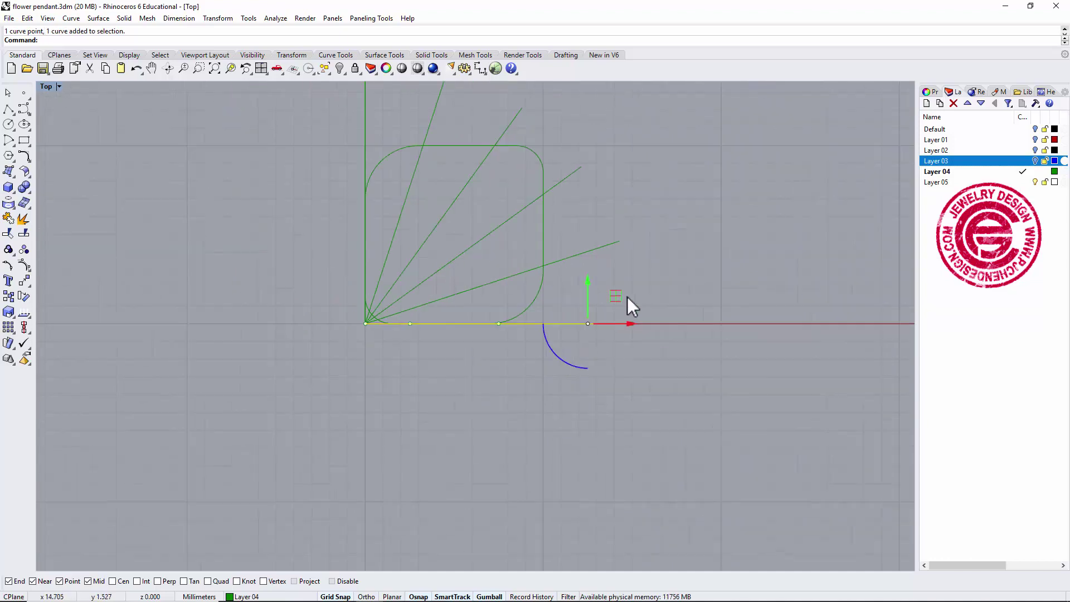
# Turn on the control points of all six radiating lines, leaving the rounded square out of the selection
pyautogui.scroll(-2, 671, 323)
pyautogui.moveTo(360, 125); pyautogui.dragTo(671, 390)
pyautogui.keyDown('ctrl'); pyautogui.click(584, 215); pyautogui.keyUp('ctrl')
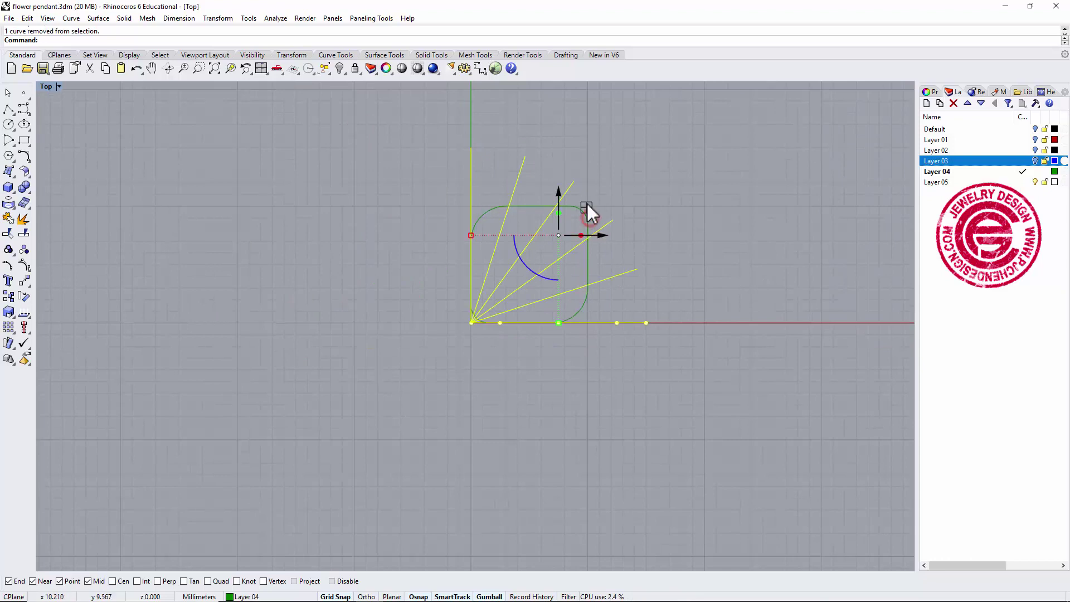
pyautogui.scroll(3, 628, 280)
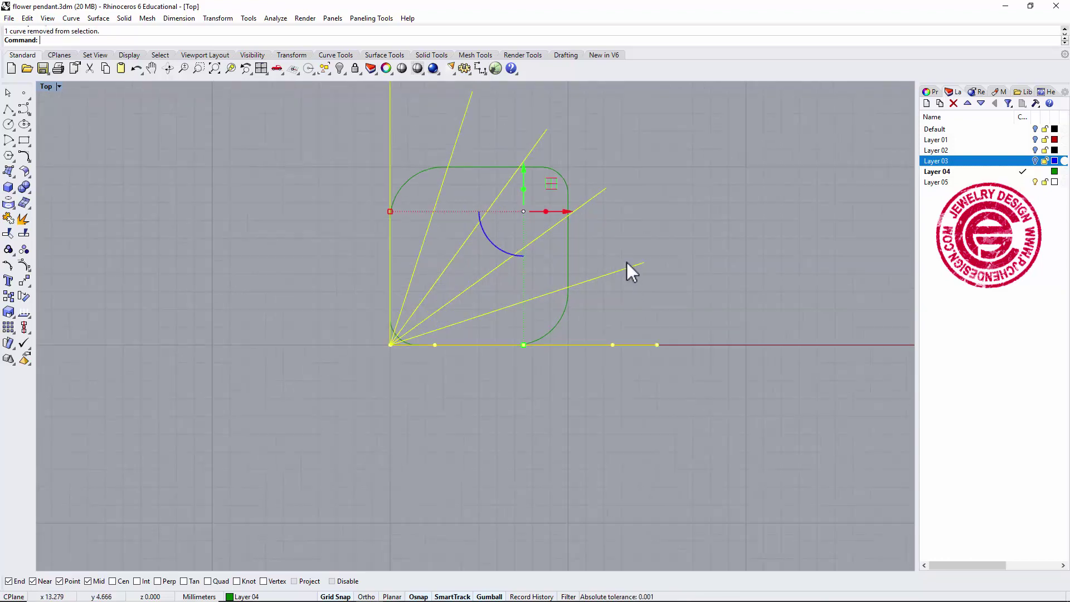
pyautogui.click(25, 266)
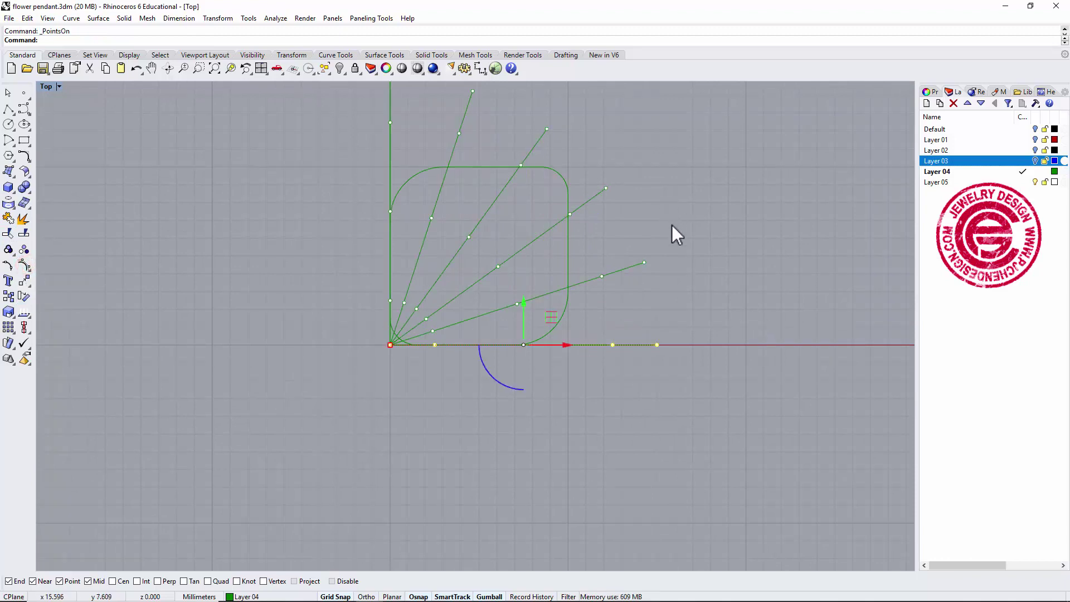
pyautogui.click(626, 326)
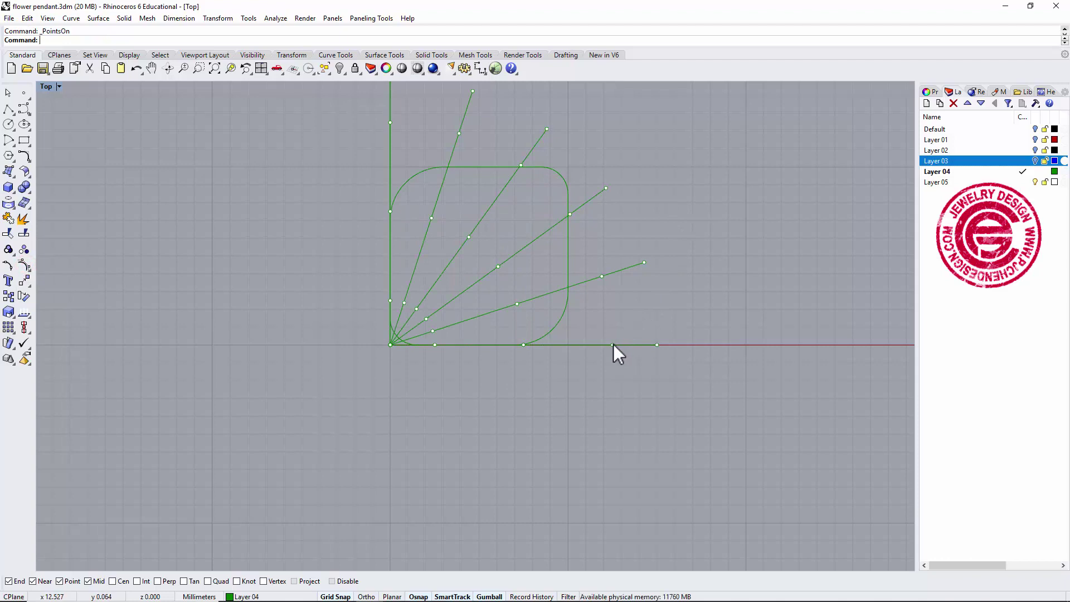
# Raise the second-to-last control points of every other radiating line, starting with the X-axis one, slightly along Z, and turn off grid snap
pyautogui.click(613, 344)
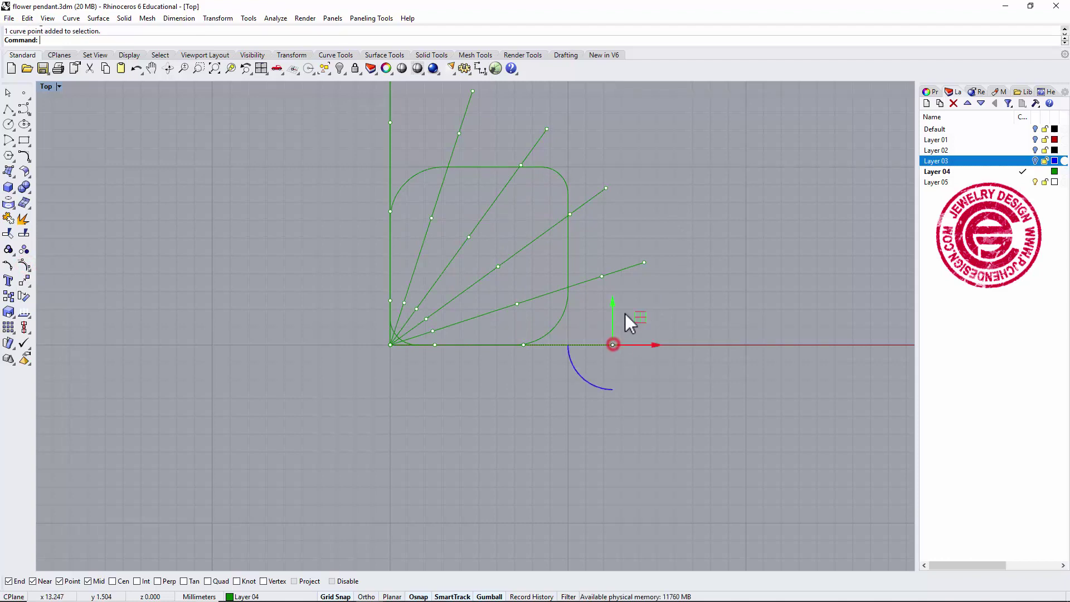
pyautogui.keyDown('shift'); pyautogui.click(569, 214); pyautogui.keyUp('shift')
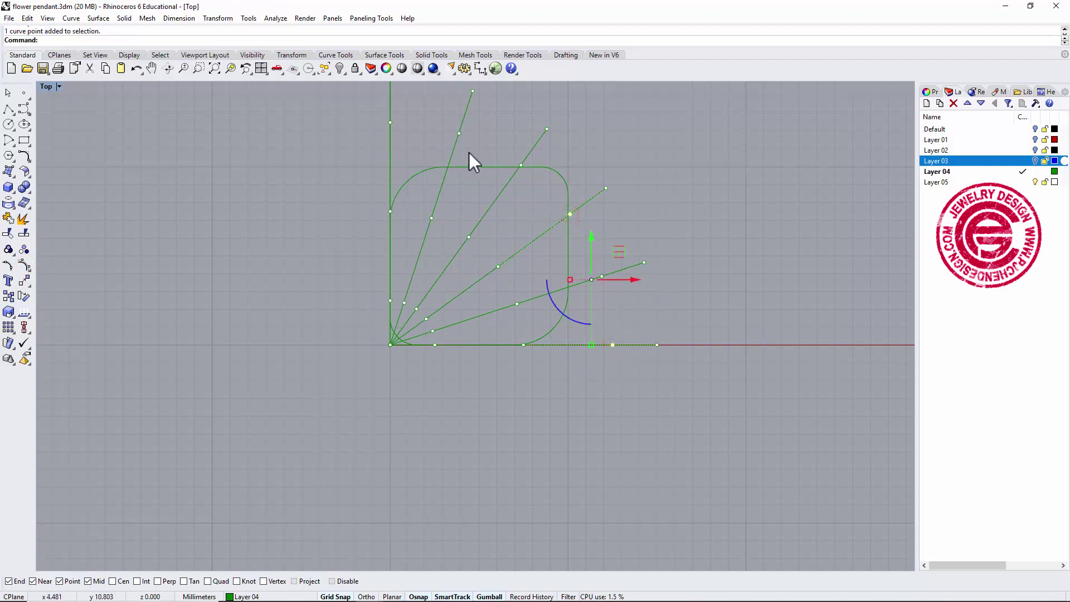
pyautogui.keyDown('shift'); pyautogui.click(459, 133); pyautogui.keyUp('shift')
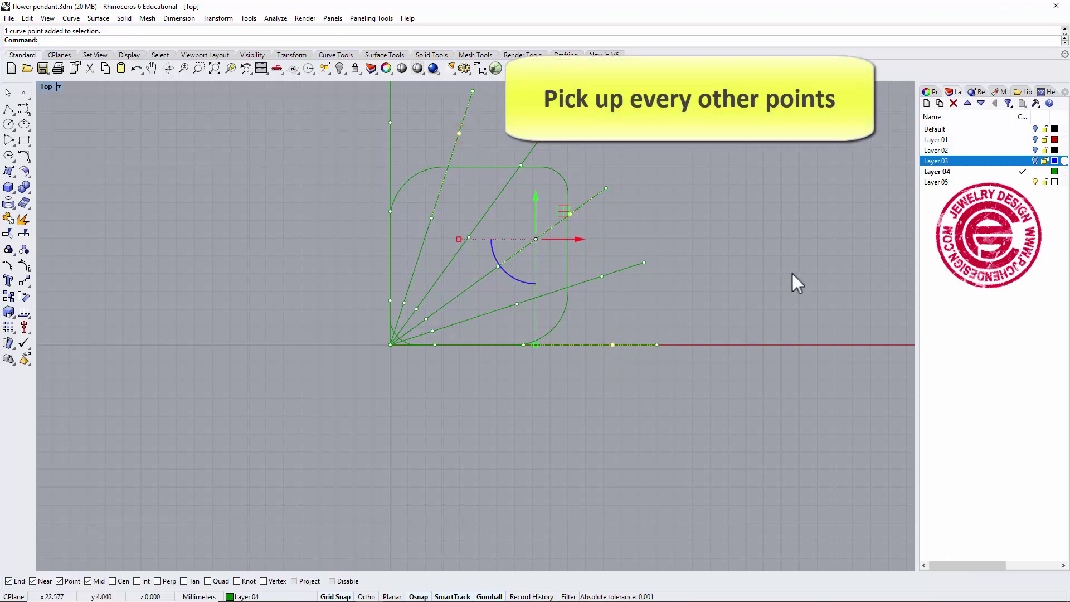
pyautogui.doubleClick(45, 85)
pyautogui.doubleClick(500, 92)
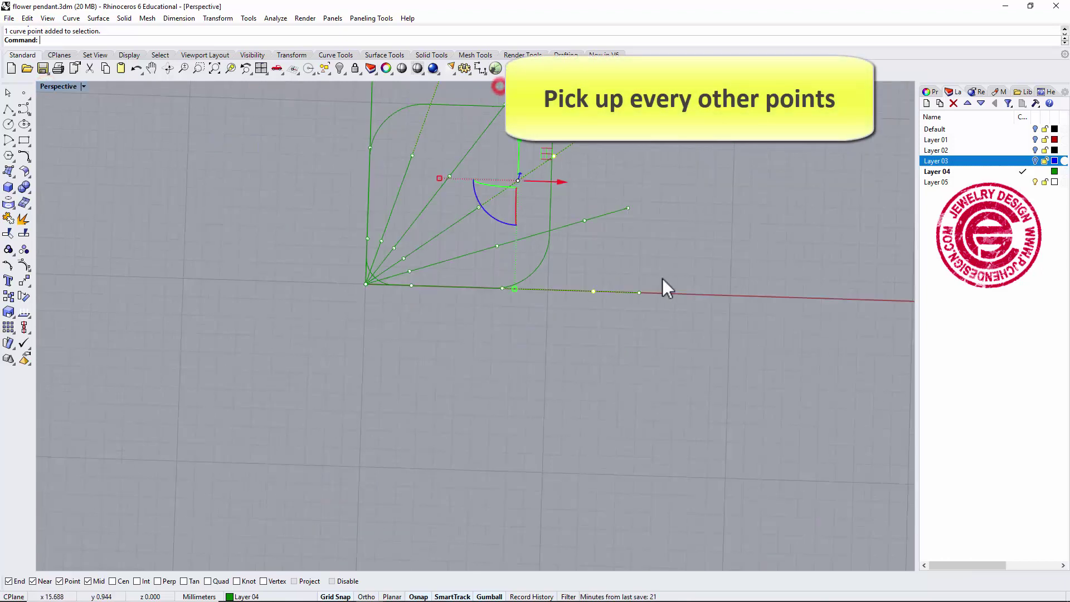
pyautogui.moveTo(663, 284); pyautogui.dragTo(613, 226, button='right')
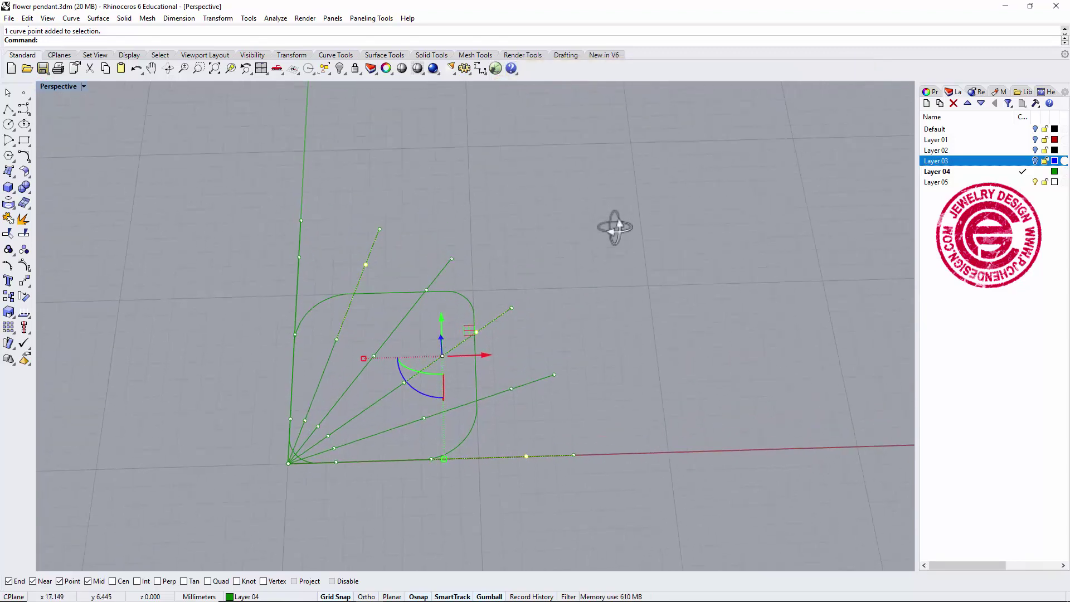
pyautogui.moveTo(525, 341); pyautogui.dragTo(518, 290, button='right')
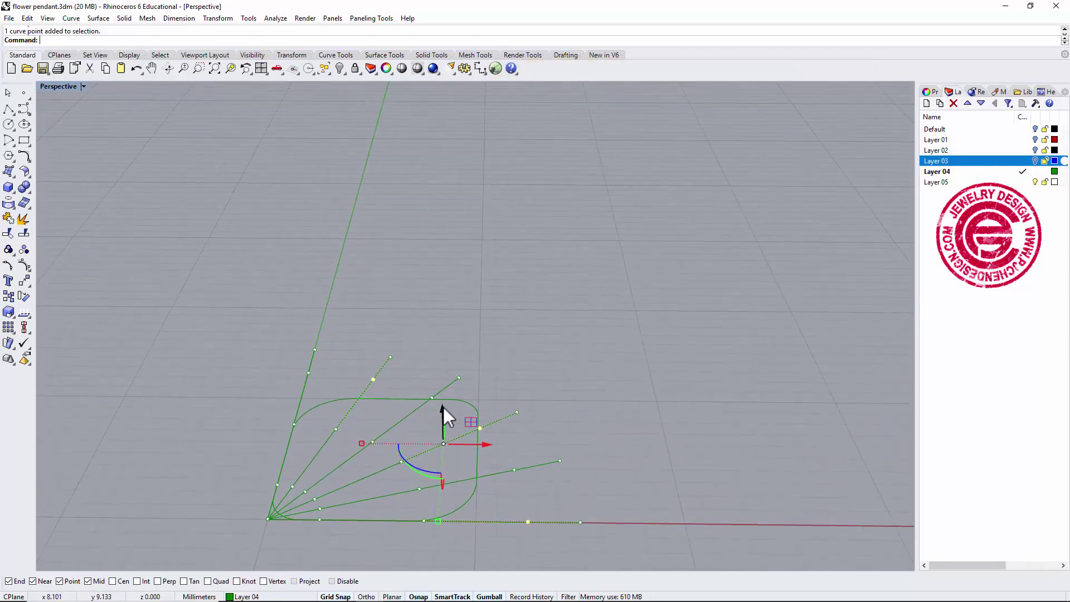
pyautogui.moveTo(443, 408); pyautogui.dragTo(442, 393)
pyautogui.click(343, 597)
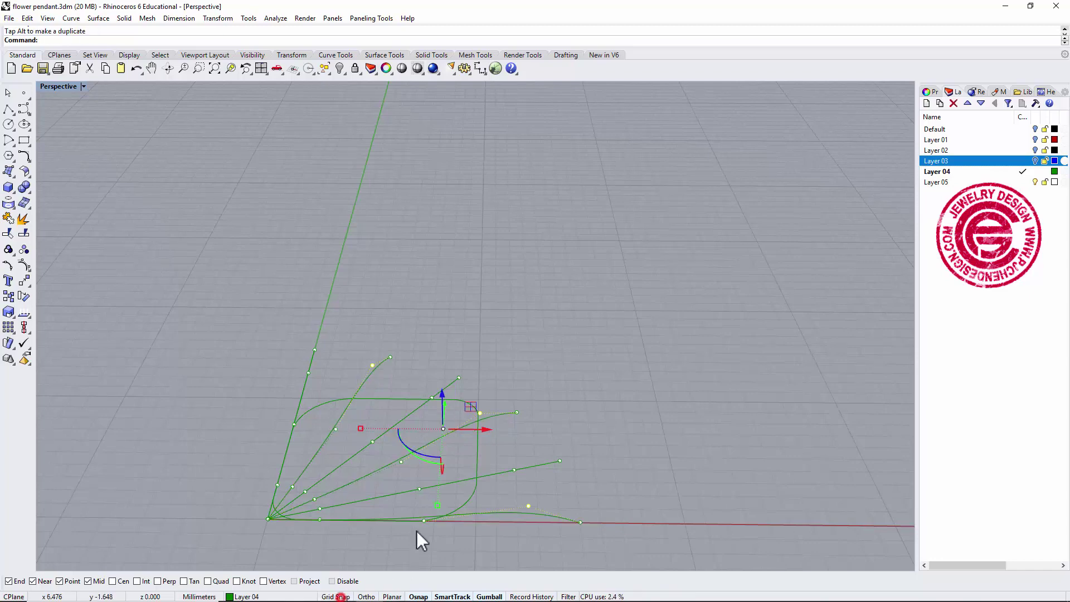
pyautogui.keyDown('shift'); pyautogui.moveTo(589, 405); pyautogui.dragTo(505, 314, button='right'); pyautogui.keyUp('shift')
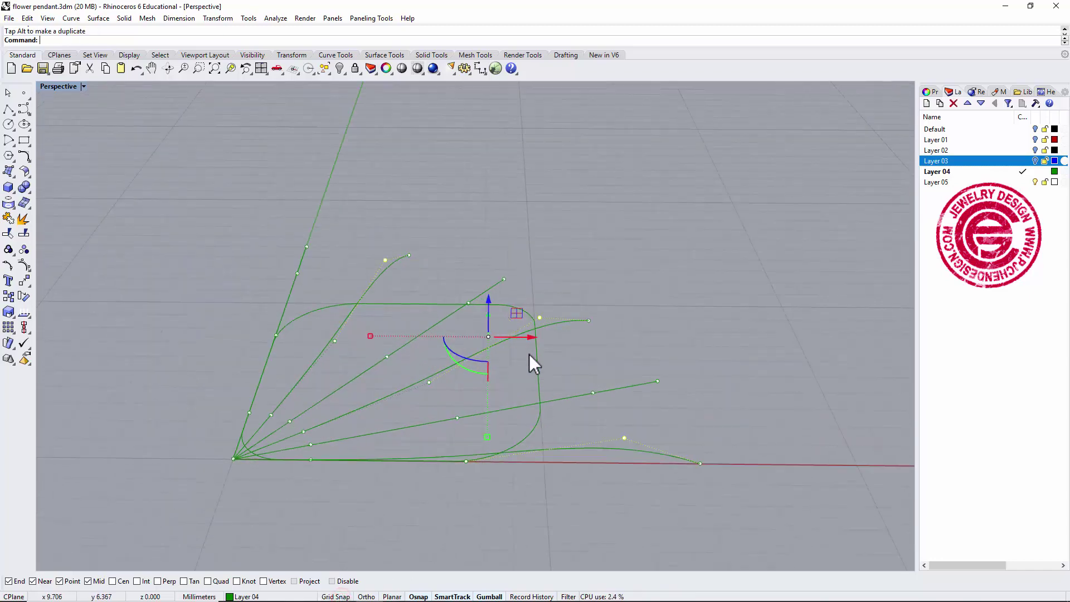
# Lower the middle control points of the same three radiating lines slightly along Z, and hide all control points
pyautogui.click(335, 341)
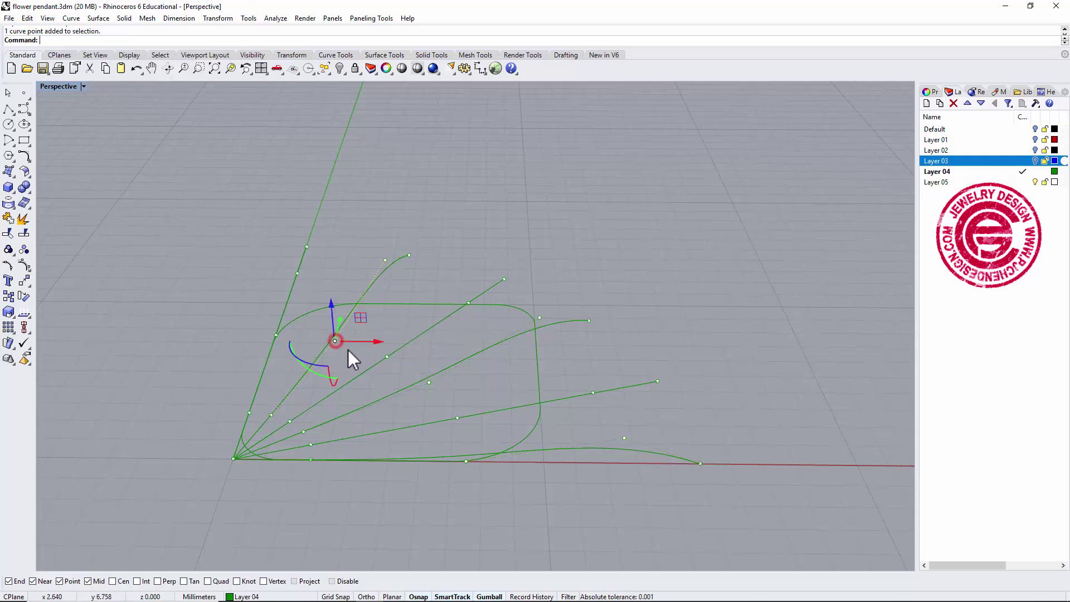
pyautogui.keyDown('shift'); pyautogui.click(428, 383); pyautogui.keyUp('shift')
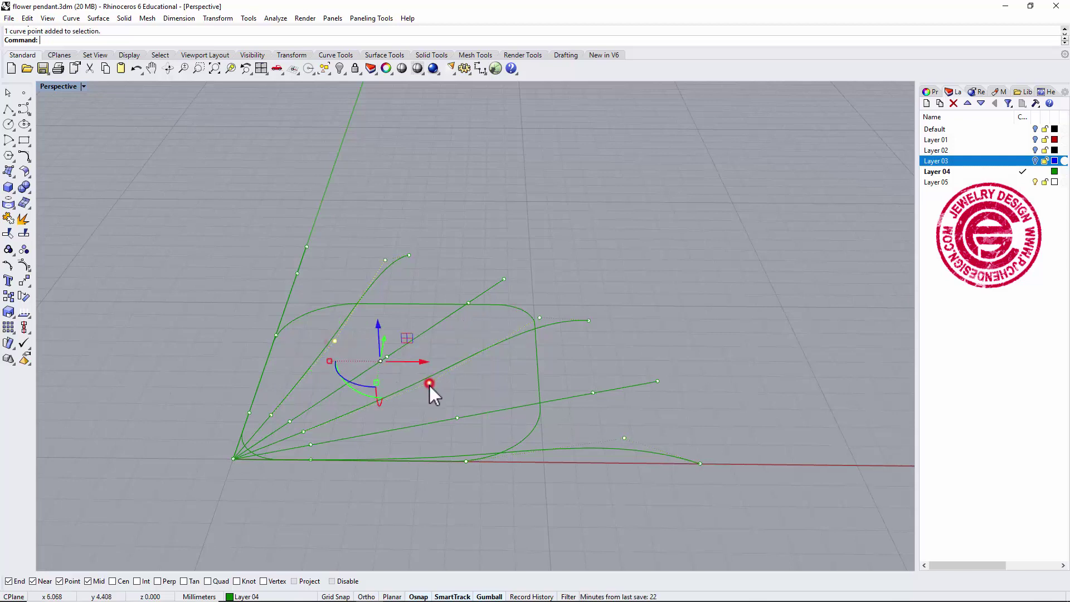
pyautogui.keyDown('shift'); pyautogui.click(467, 463); pyautogui.keyUp('shift')
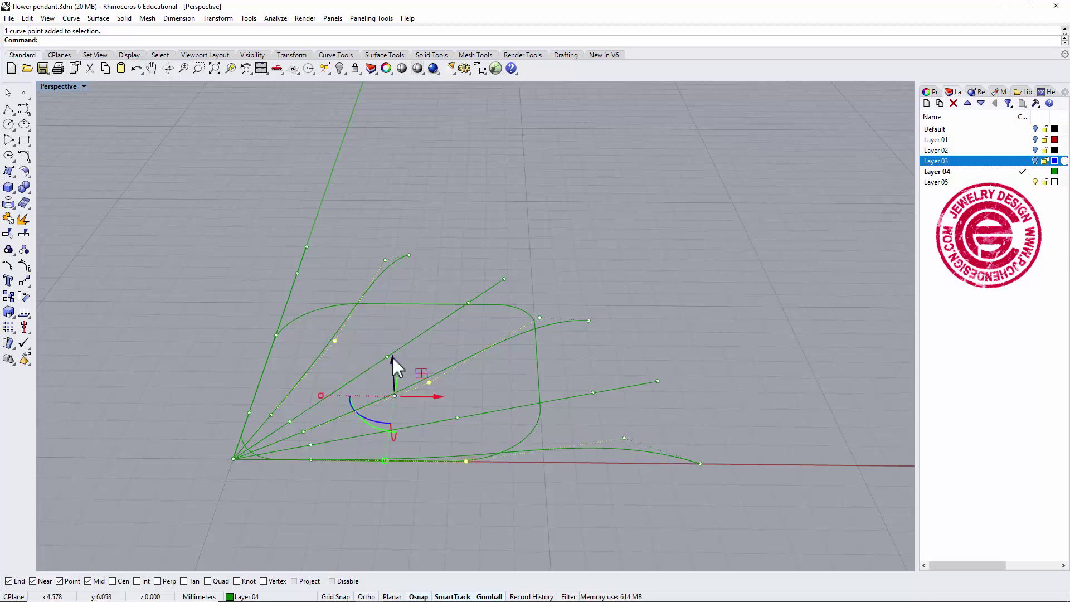
pyautogui.moveTo(392, 359); pyautogui.dragTo(394, 382)
pyautogui.click(710, 303)
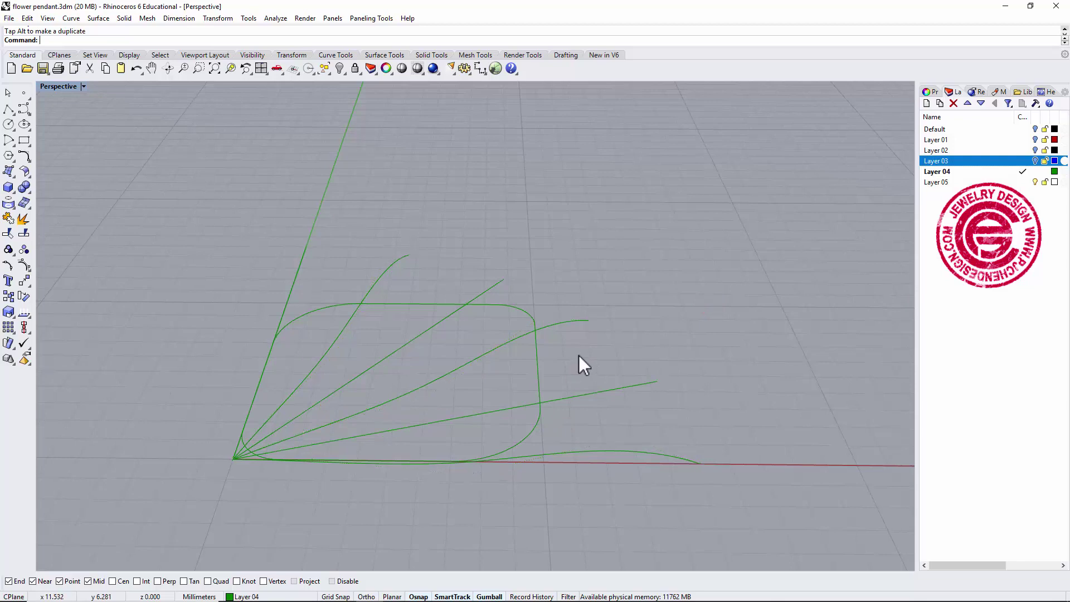
# Turn on the control points of the three radiating lines that are still straight, including the Y-axis one
pyautogui.click(597, 392)
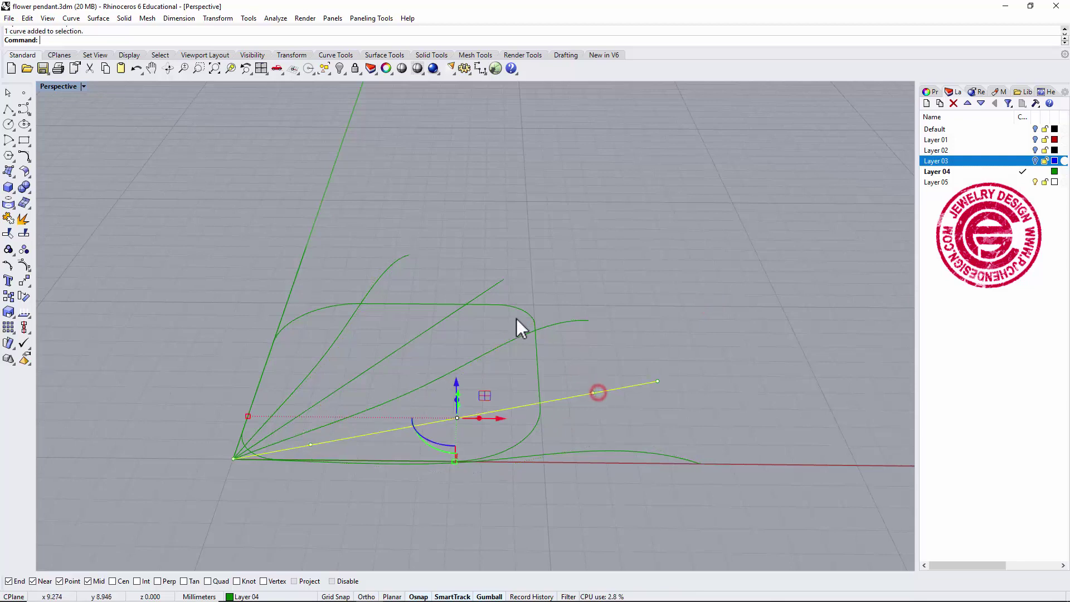
pyautogui.keyDown('shift'); pyautogui.click(491, 288); pyautogui.keyUp('shift')
pyautogui.keyDown('shift'); pyautogui.click(297, 275); pyautogui.keyUp('shift')
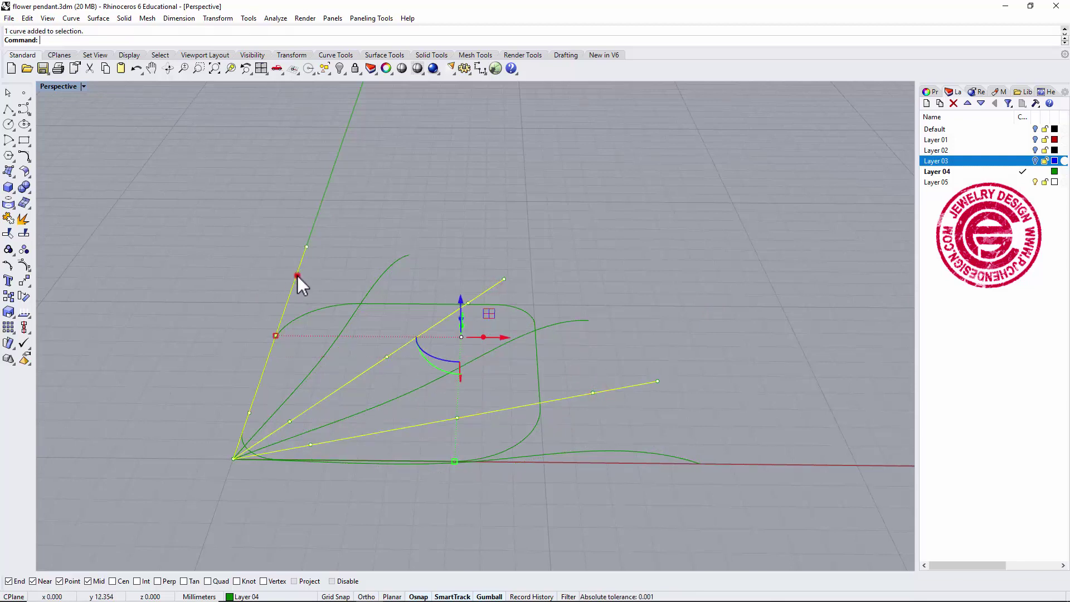
pyautogui.click(24, 266)
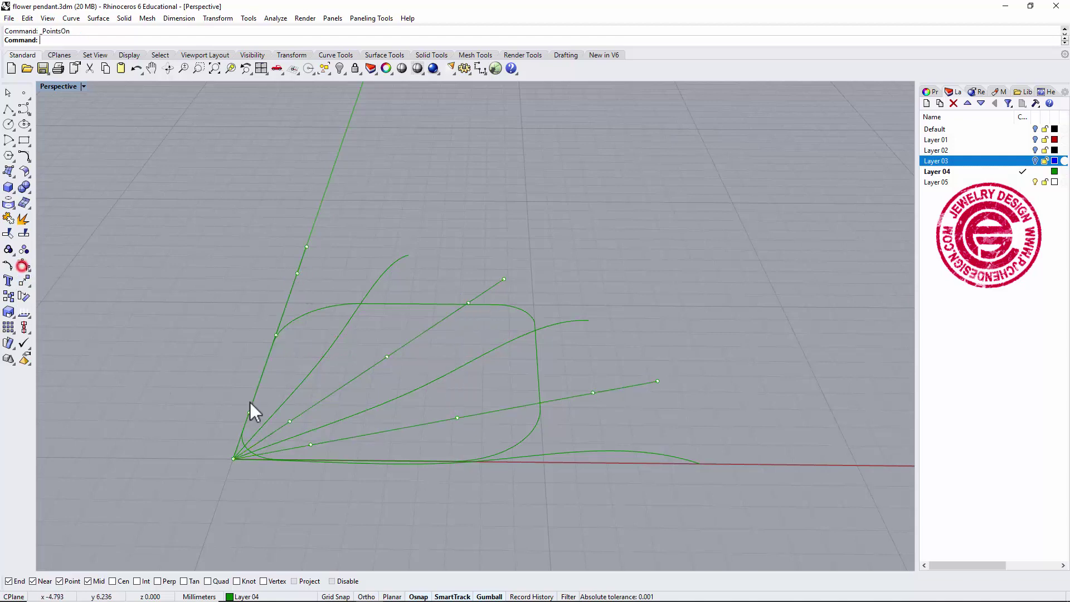
# Lower the second-to-last control points of these three lines slightly along Z
pyautogui.click(593, 393)
pyautogui.keyDown('shift'); pyautogui.click(469, 302); pyautogui.keyUp('shift')
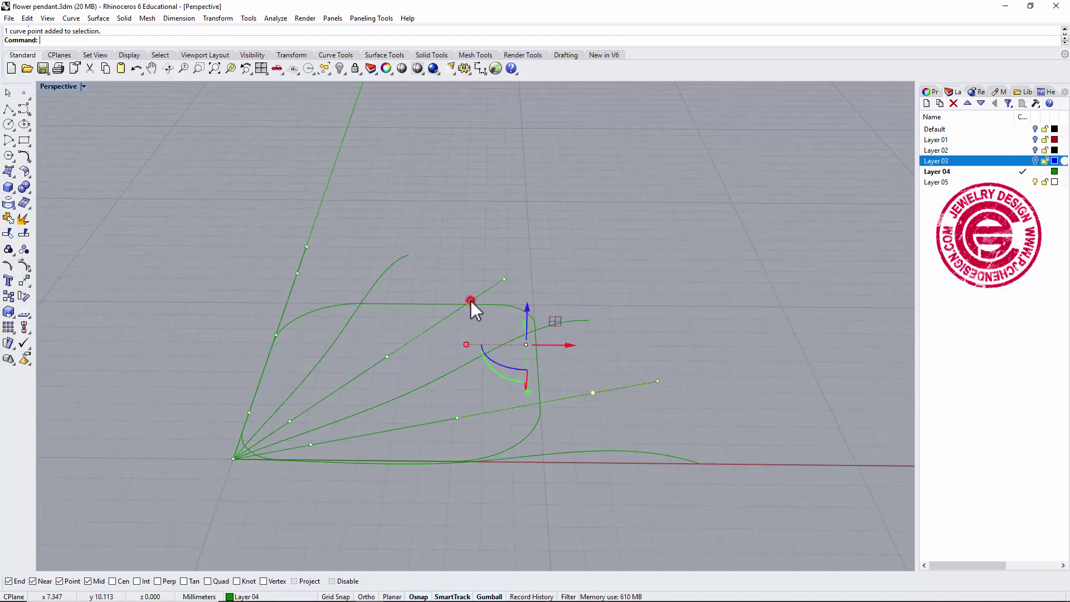
pyautogui.keyDown('shift'); pyautogui.click(297, 273); pyautogui.keyUp('shift')
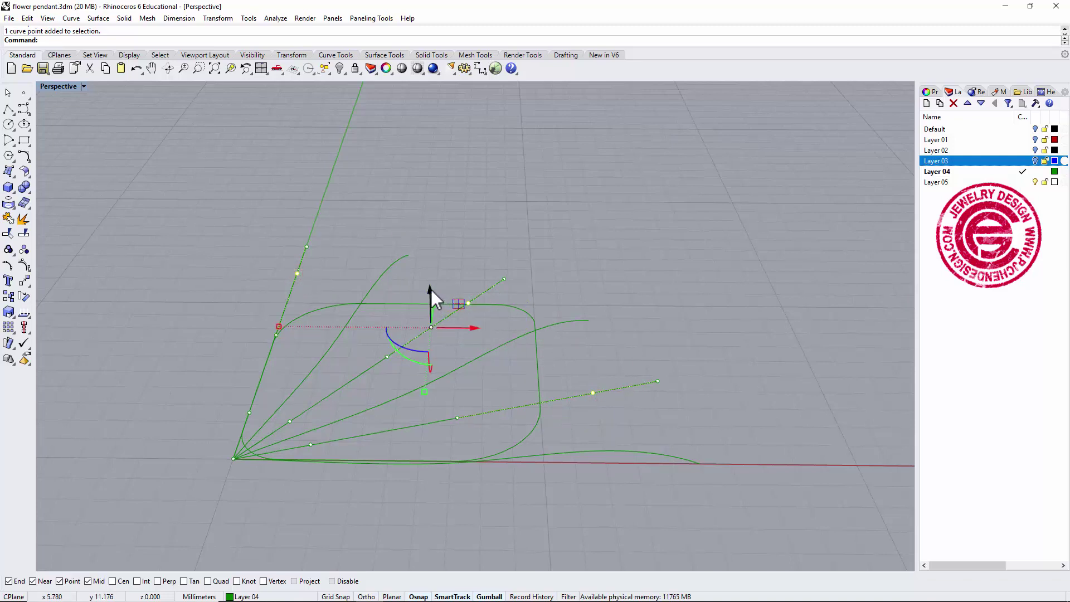
pyautogui.moveTo(430, 289); pyautogui.dragTo(429, 307)
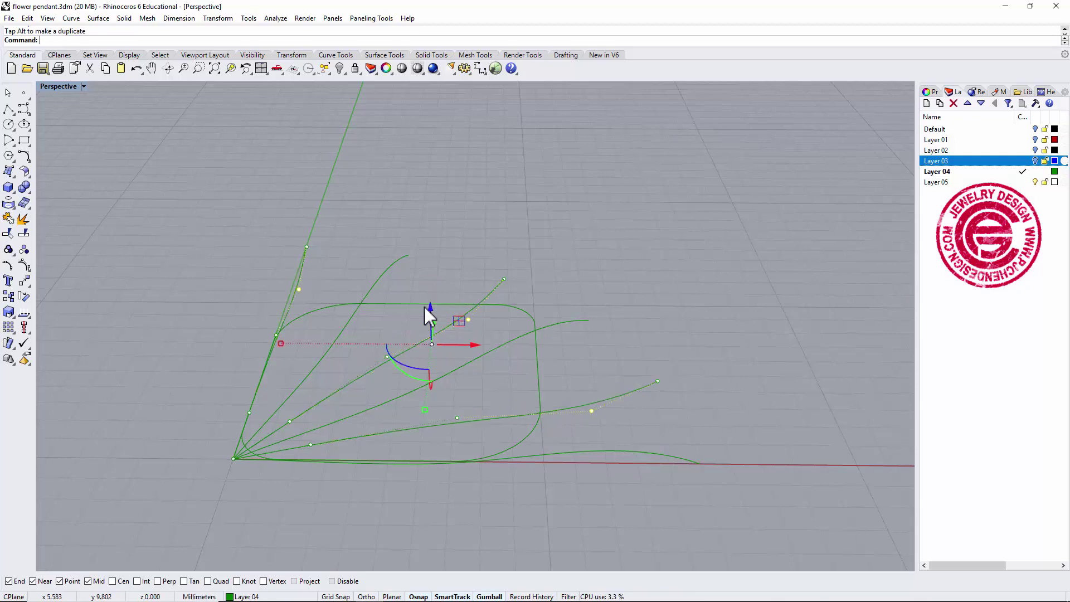
# Raise the middle control points of the same three lines about 0.6 mm along Z, and hide the control points
pyautogui.click(458, 418)
pyautogui.keyDown('shift'); pyautogui.click(387, 357); pyautogui.keyUp('shift')
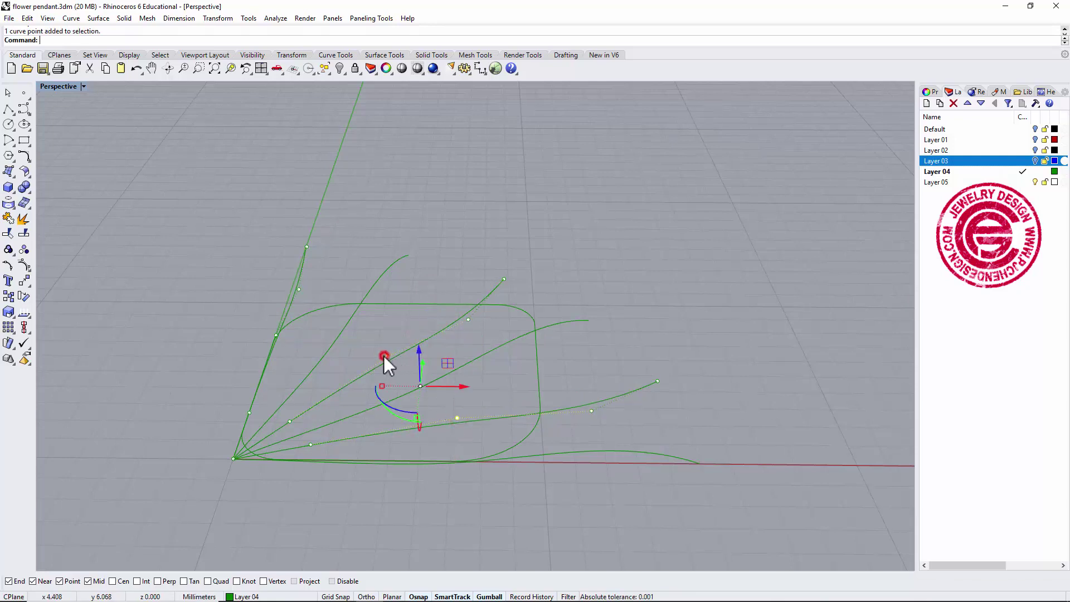
pyautogui.keyDown('shift'); pyautogui.click(275, 335); pyautogui.keyUp('shift')
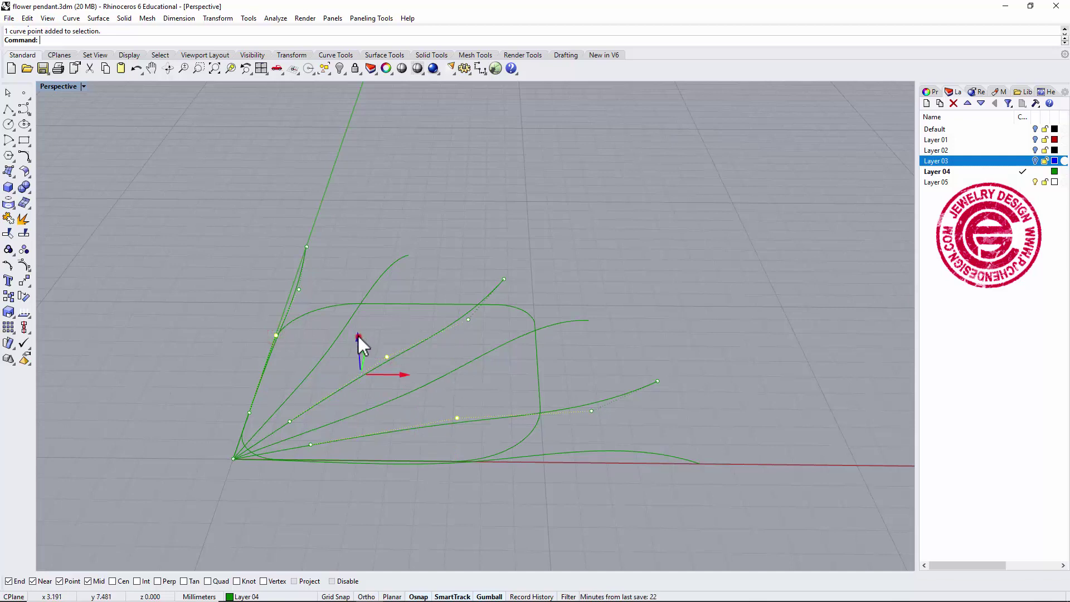
pyautogui.moveTo(358, 335); pyautogui.dragTo(358, 322)
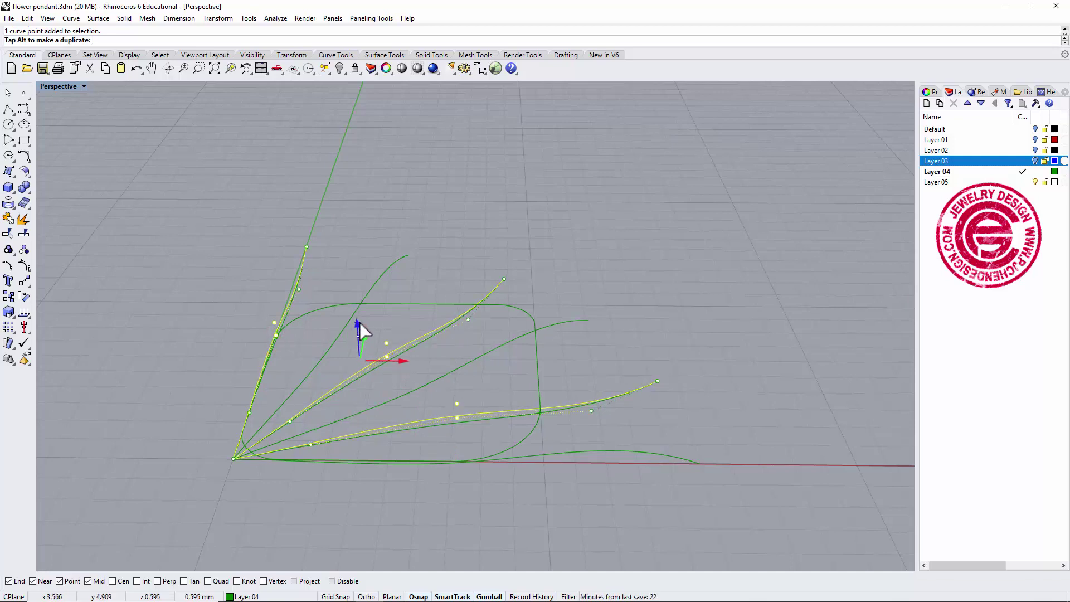
pyautogui.click(669, 293)
# Loft a Normal-style surface through all six wavy curves in order from the X axis to the Y axis, without simplifying
pyautogui.moveTo(668, 293); pyautogui.dragTo(623, 431, button='right')
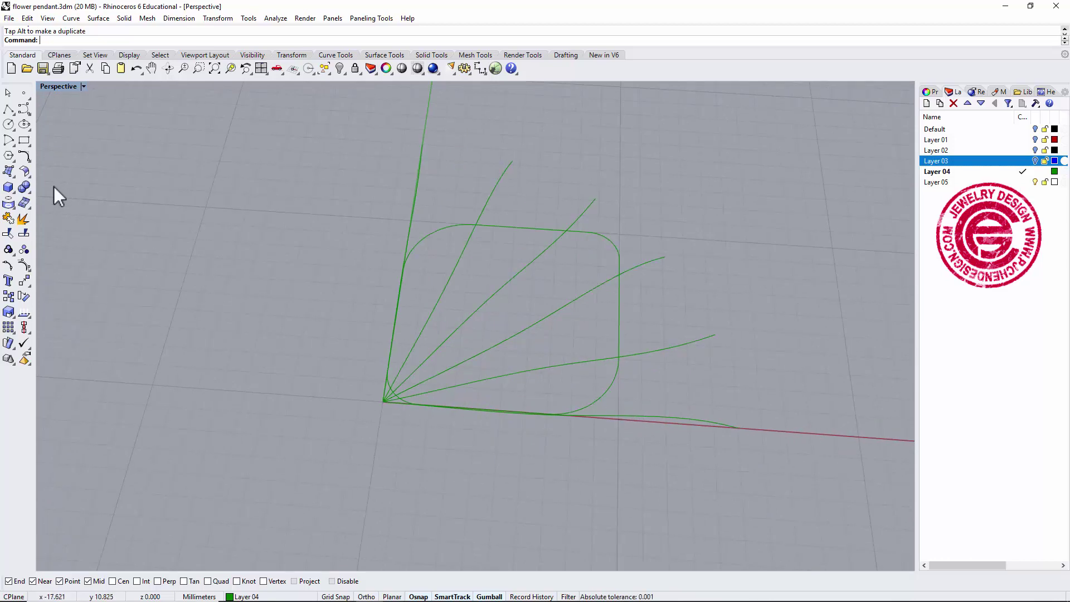
pyautogui.click(11, 190)
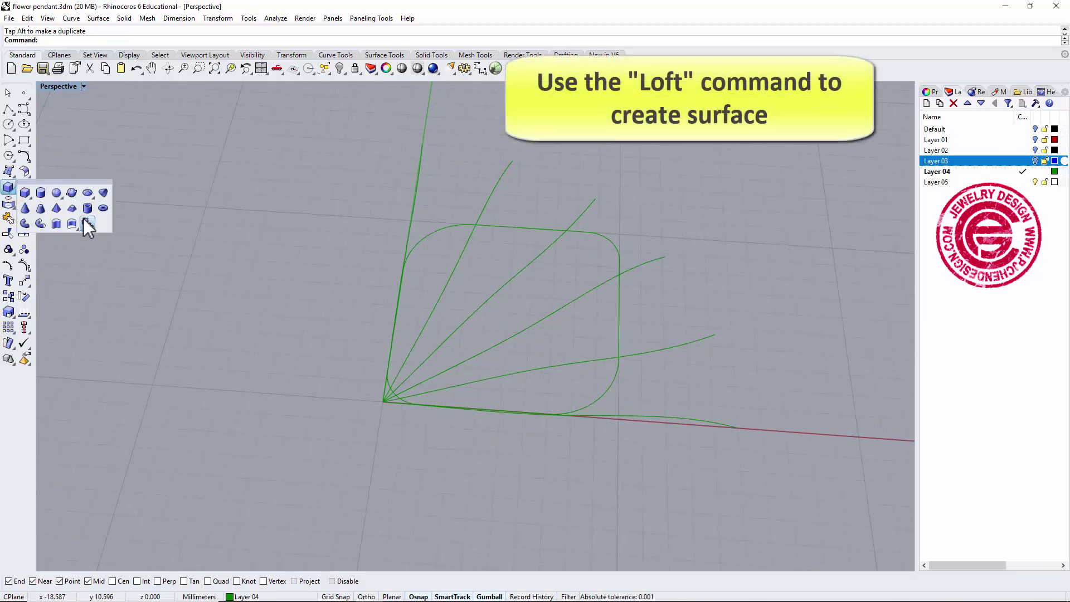
pyautogui.click(11, 171)
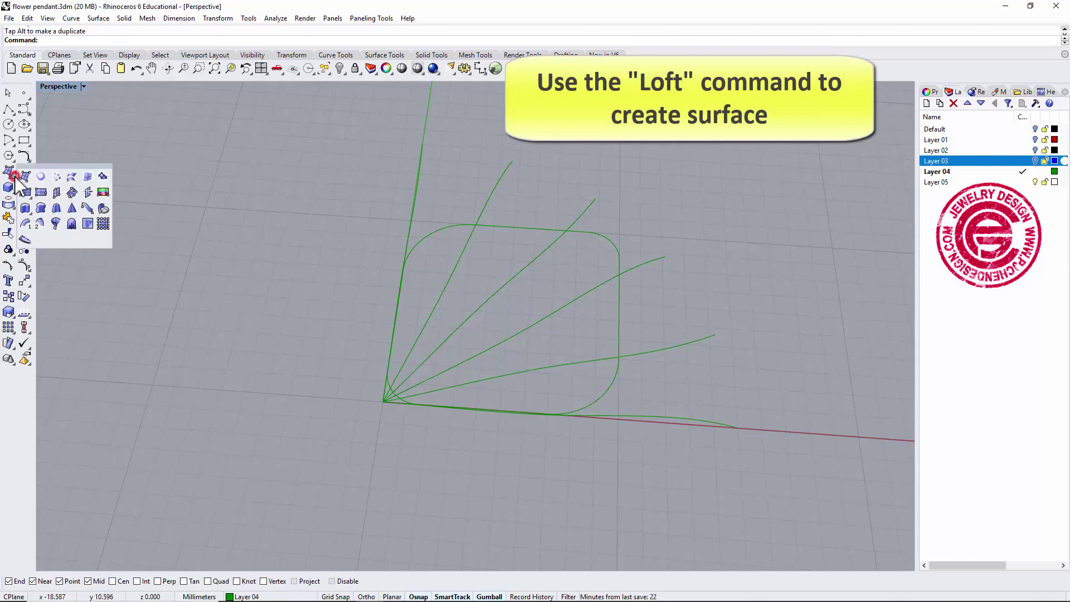
pyautogui.click(72, 176)
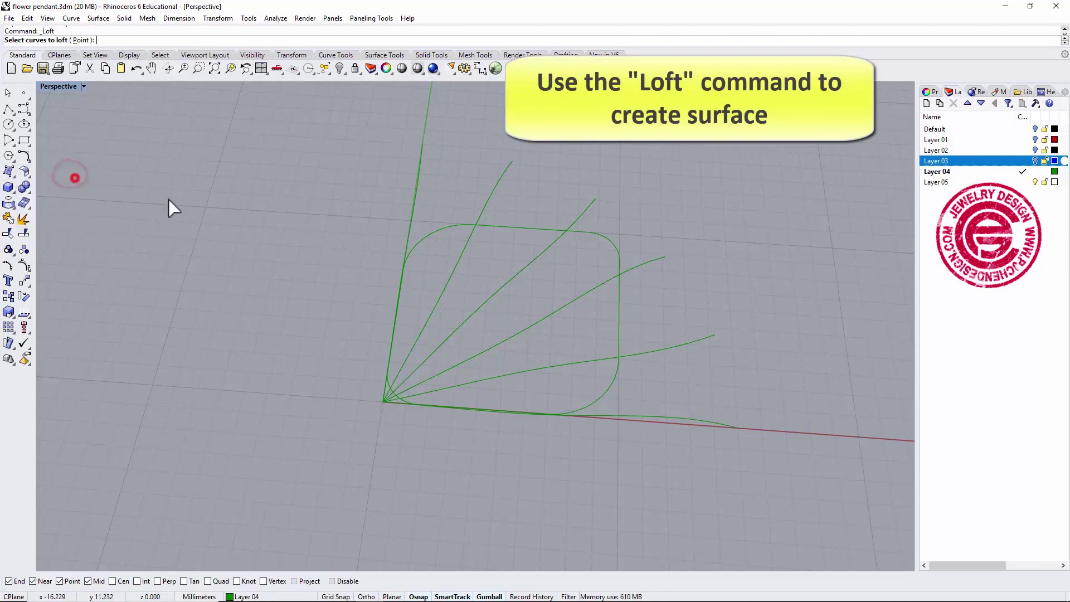
pyautogui.click(646, 415)
pyautogui.click(647, 354)
pyautogui.click(597, 283)
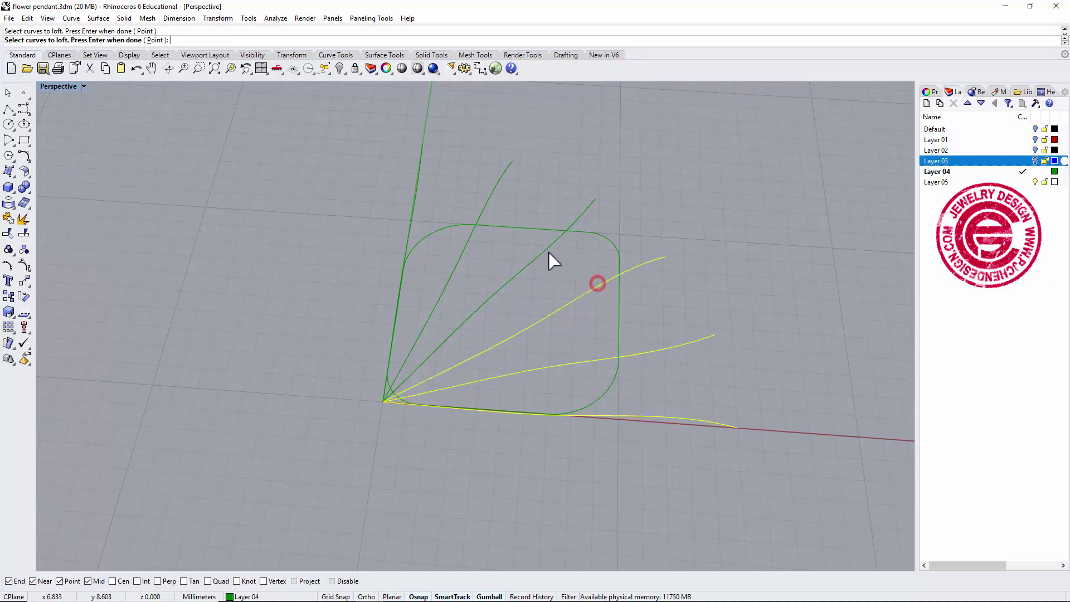
pyautogui.click(549, 249)
pyautogui.click(467, 245)
pyautogui.click(414, 202)
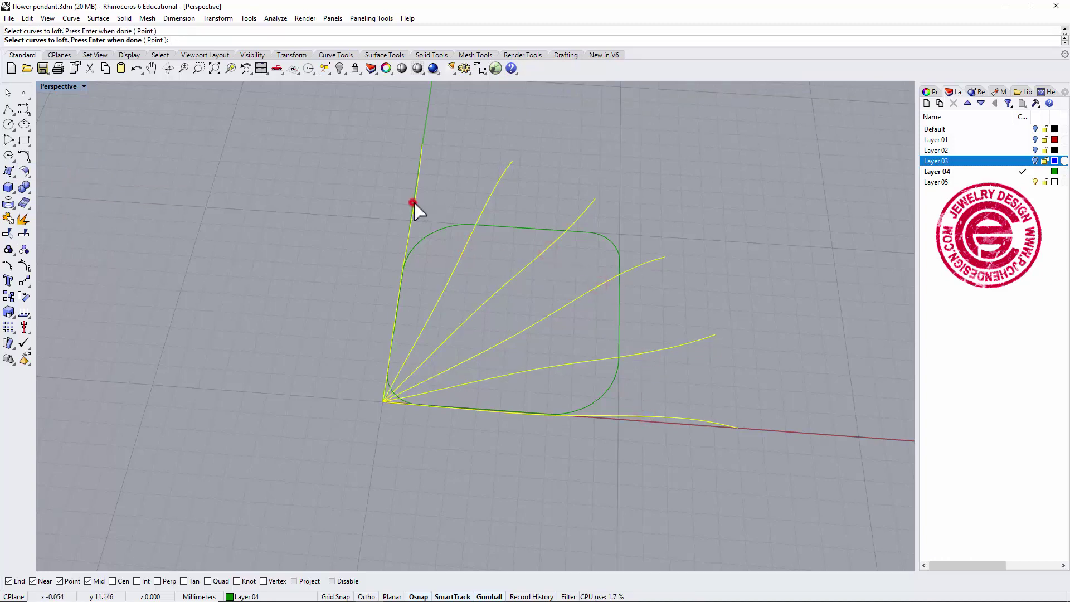
pyautogui.rightClick(762, 290)
pyautogui.moveTo(774, 302); pyautogui.dragTo(700, 284, button='right')
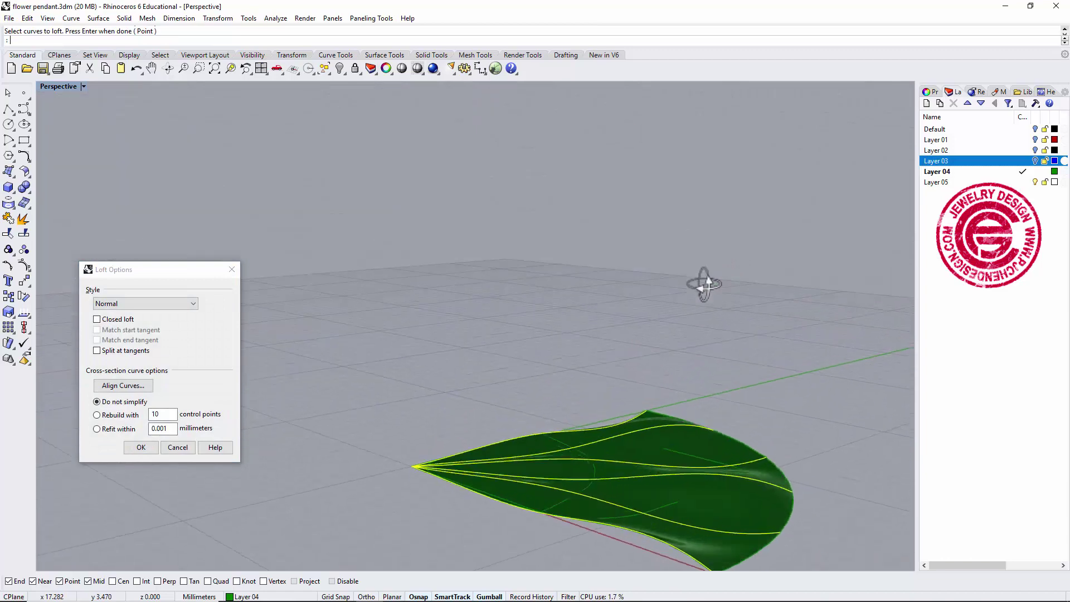
pyautogui.click(144, 445)
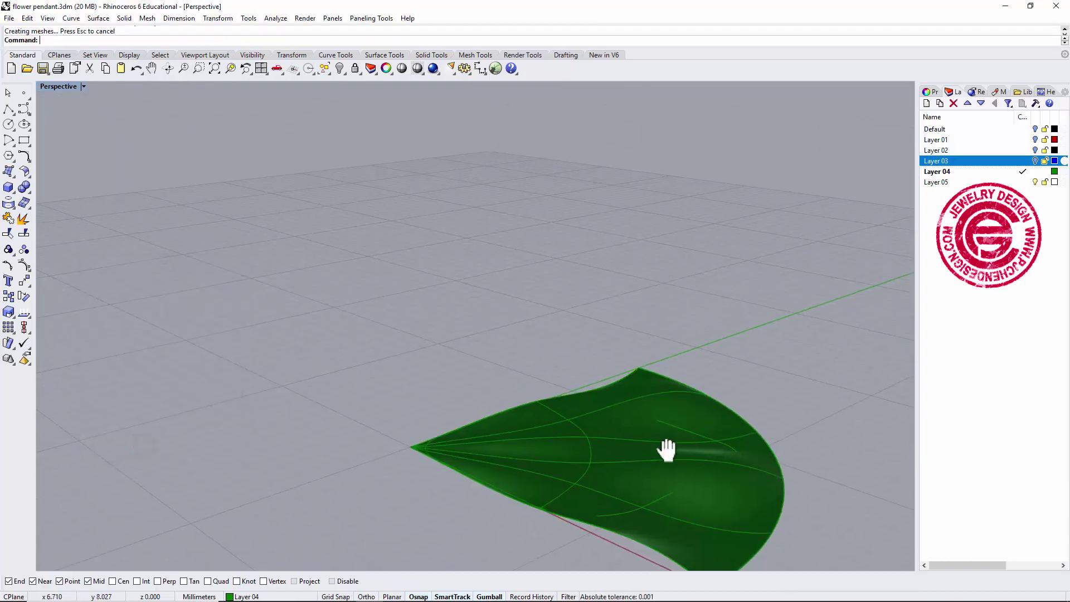
pyautogui.moveTo(669, 449); pyautogui.dragTo(576, 327, button='right')
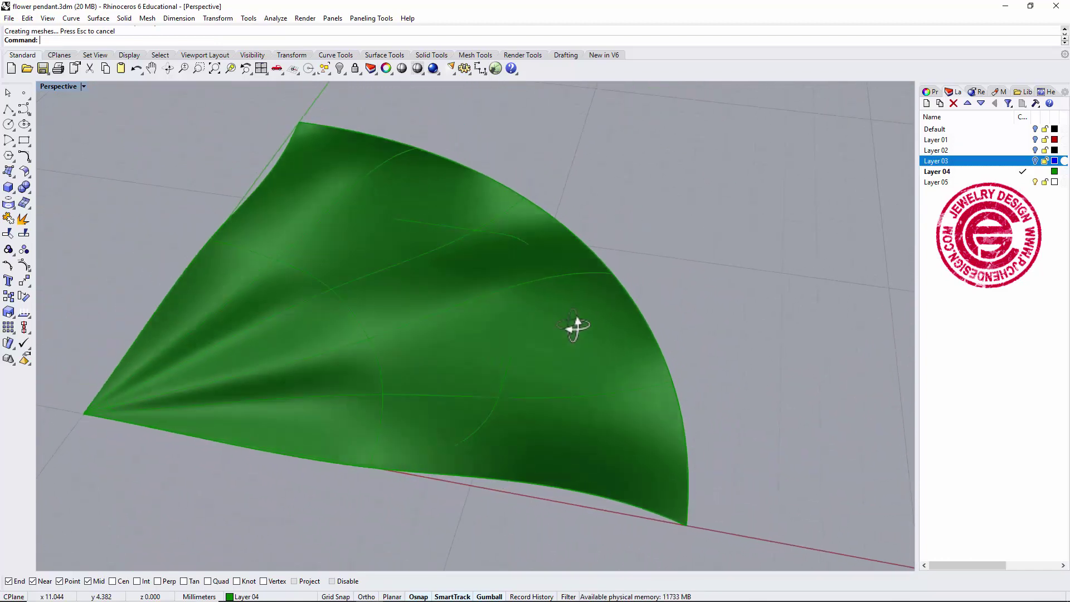
# Undo the petal surface loft
pyautogui.hotkey('ctrl', 'z')
pyautogui.scroll(-3, 688, 340)
pyautogui.keyDown('shift'); pyautogui.moveTo(678, 316); pyautogui.dragTo(686, 333, button='right'); pyautogui.keyUp('shift')
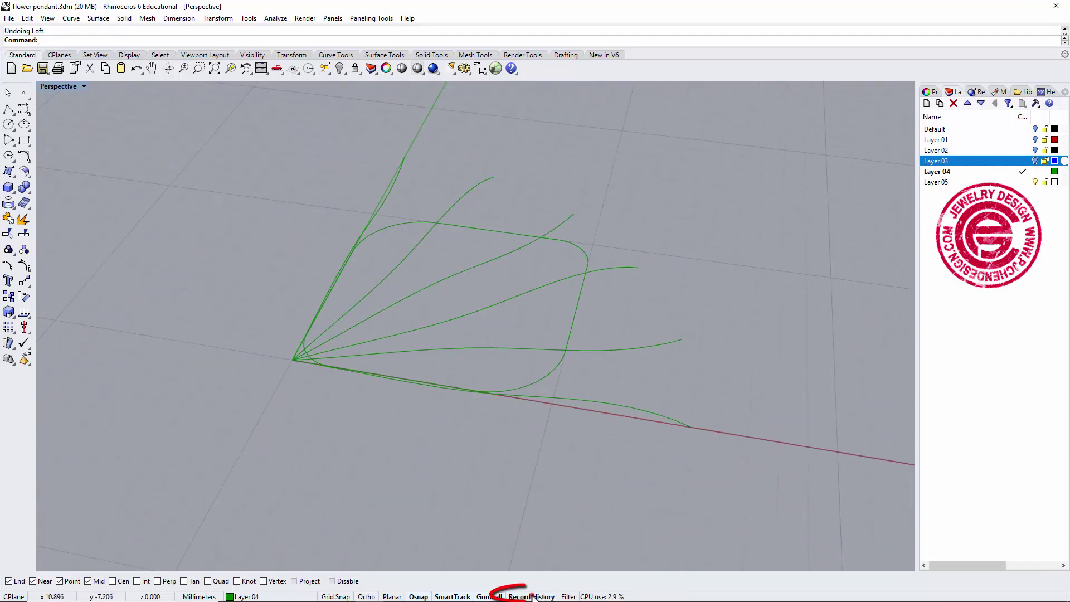
# Loft a Normal-style surface through all six wavy curves from the X axis to the Y axis, recording history and without simplifying
pyautogui.click(11, 173)
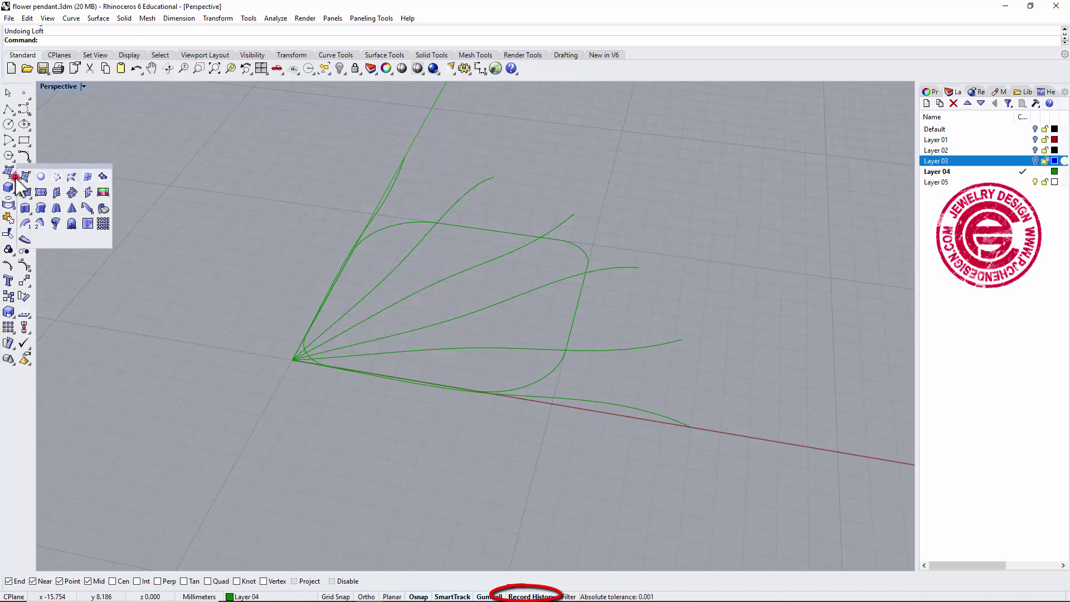
pyautogui.click(72, 176)
pyautogui.click(562, 395)
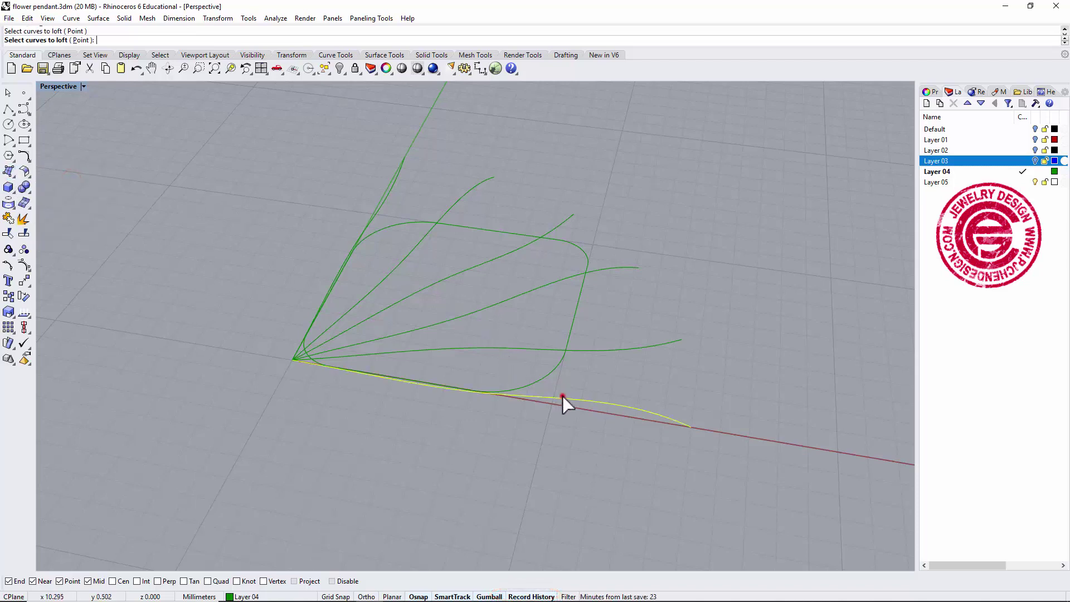
pyautogui.click(580, 348)
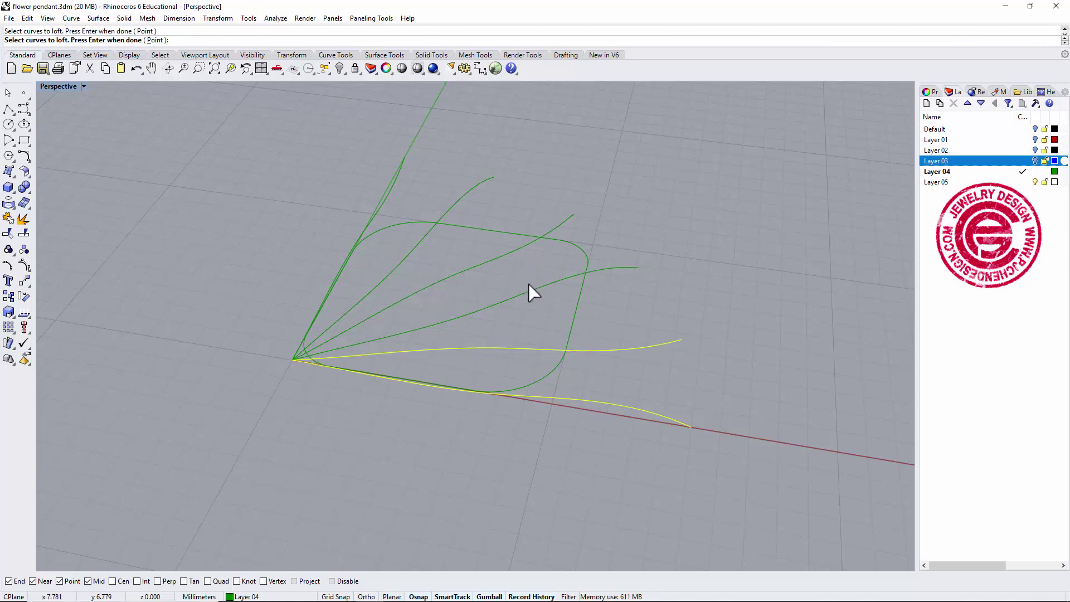
pyautogui.click(528, 290)
pyautogui.click(520, 249)
pyautogui.click(426, 235)
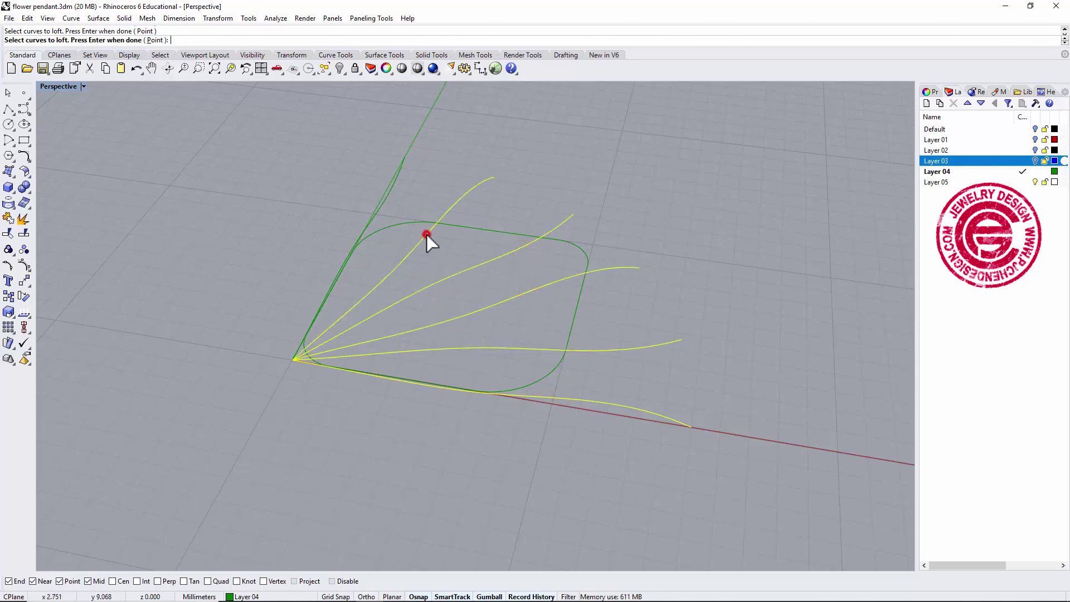
pyautogui.click(379, 205)
pyautogui.press('Return')
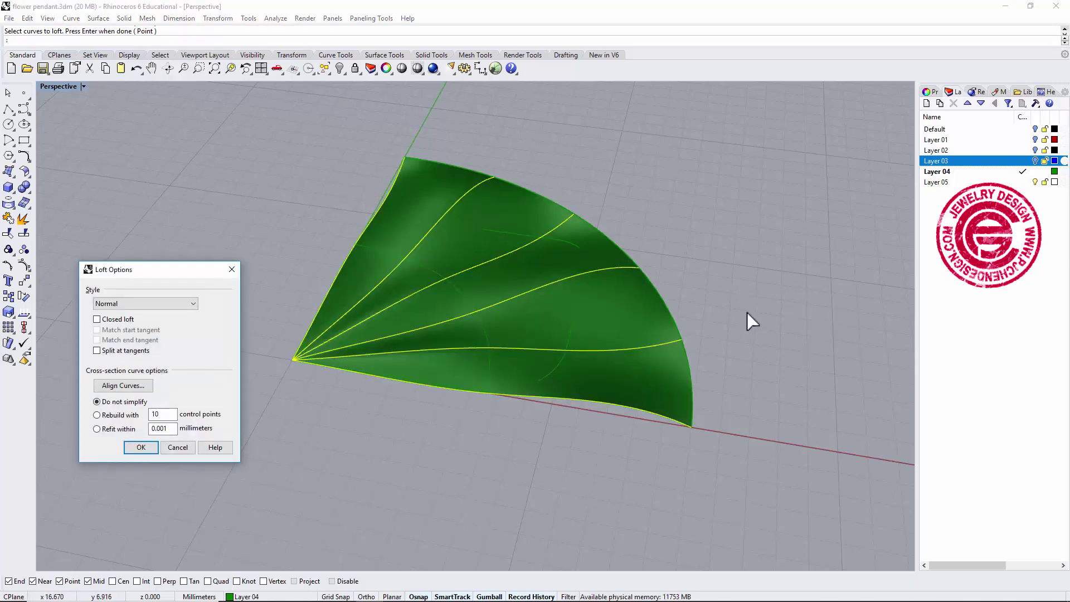
pyautogui.press('Return')
# Show the control points of the wavy curve next to the X axis and raise its middle control point along Z
pyautogui.click(653, 347)
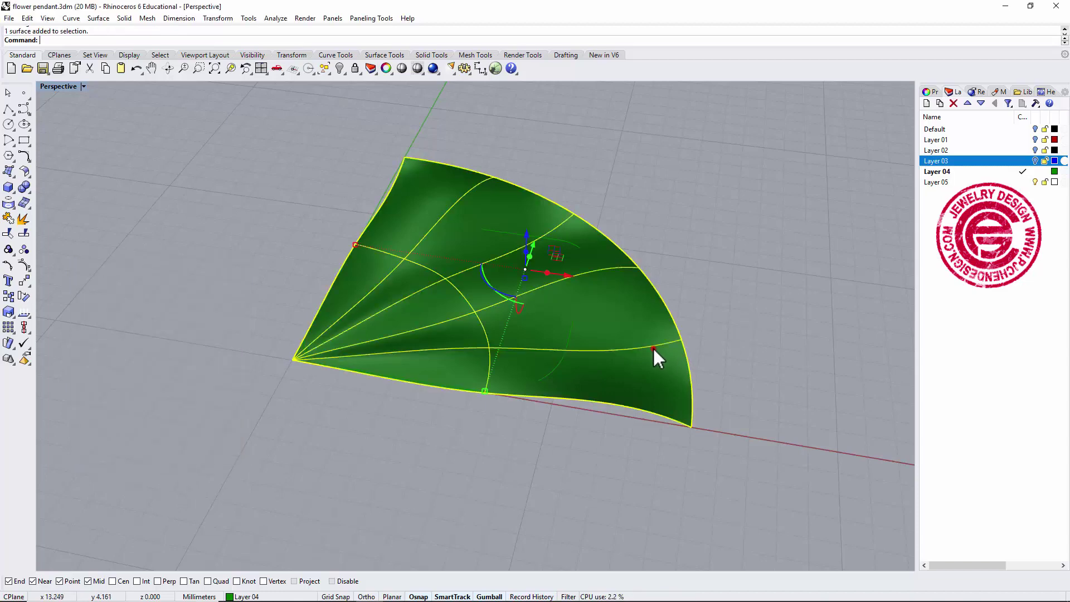
pyautogui.moveTo(783, 397); pyautogui.dragTo(647, 343, button='right')
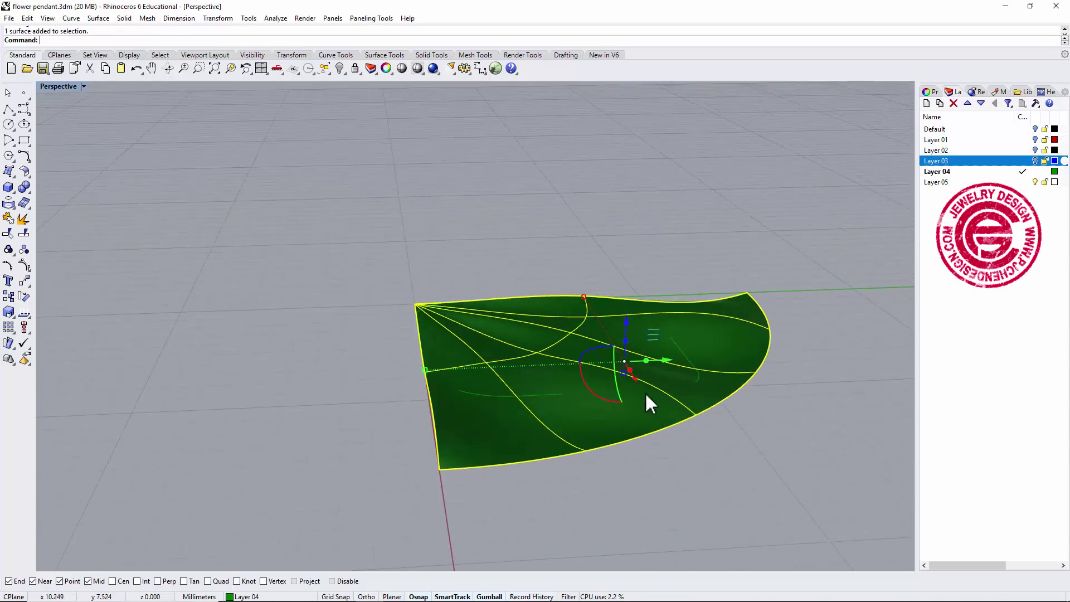
pyautogui.click(544, 426)
pyautogui.click(570, 457)
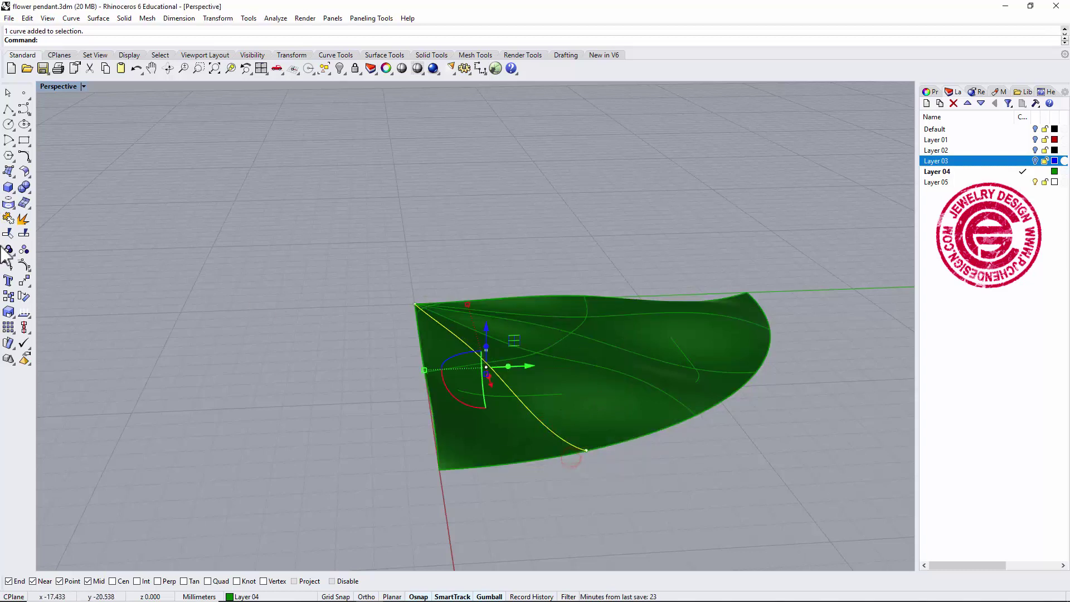
pyautogui.click(24, 266)
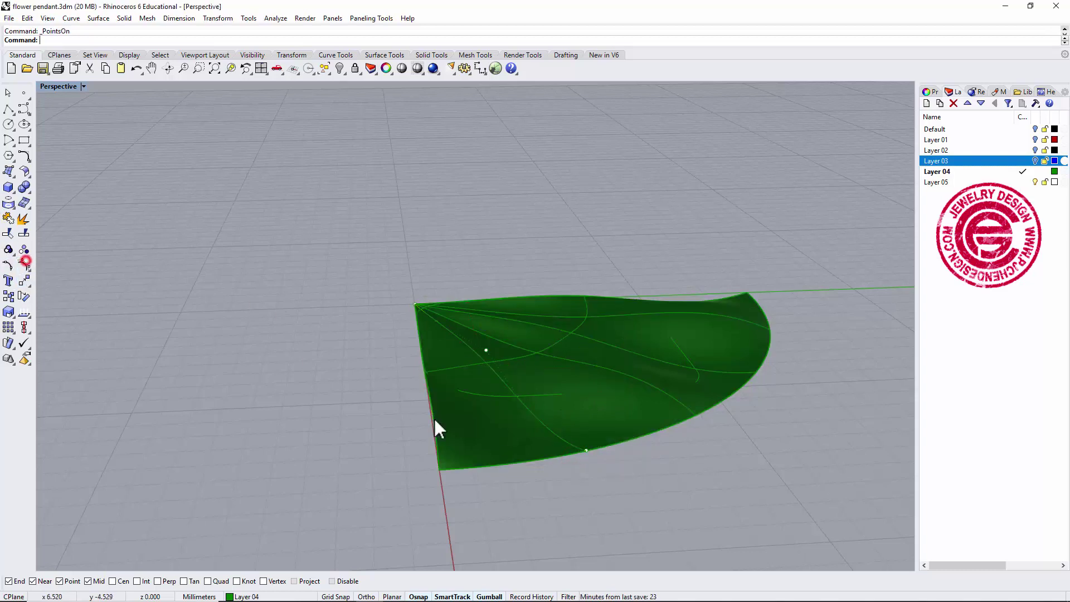
pyautogui.click(484, 350)
pyautogui.moveTo(487, 327); pyautogui.dragTo(490, 296)
pyautogui.moveTo(546, 514); pyautogui.dragTo(530, 478, button='right')
pyautogui.scroll(5, 487, 366)
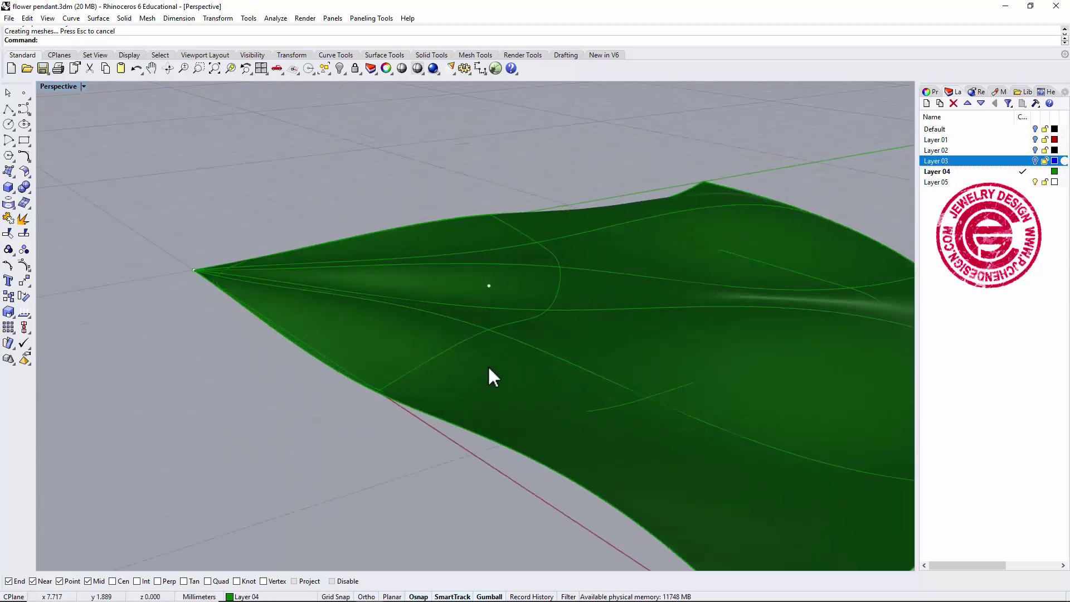
pyautogui.scroll(-5, 599, 383)
pyautogui.moveTo(557, 359); pyautogui.dragTo(680, 405, button='right')
pyautogui.scroll(5, 724, 437)
pyautogui.scroll(-3, 581, 357)
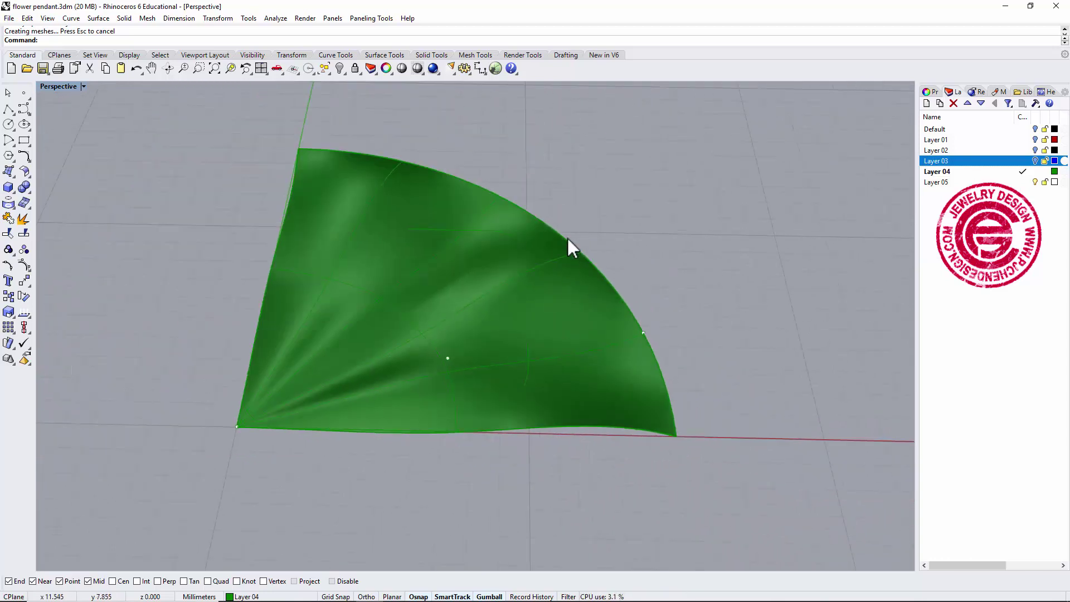
# Trim the petal surface in the Top view with the filleted square, removing the area outside it and the small corner at the origin
pyautogui.doubleClick(65, 88)
pyautogui.doubleClick(45, 88)
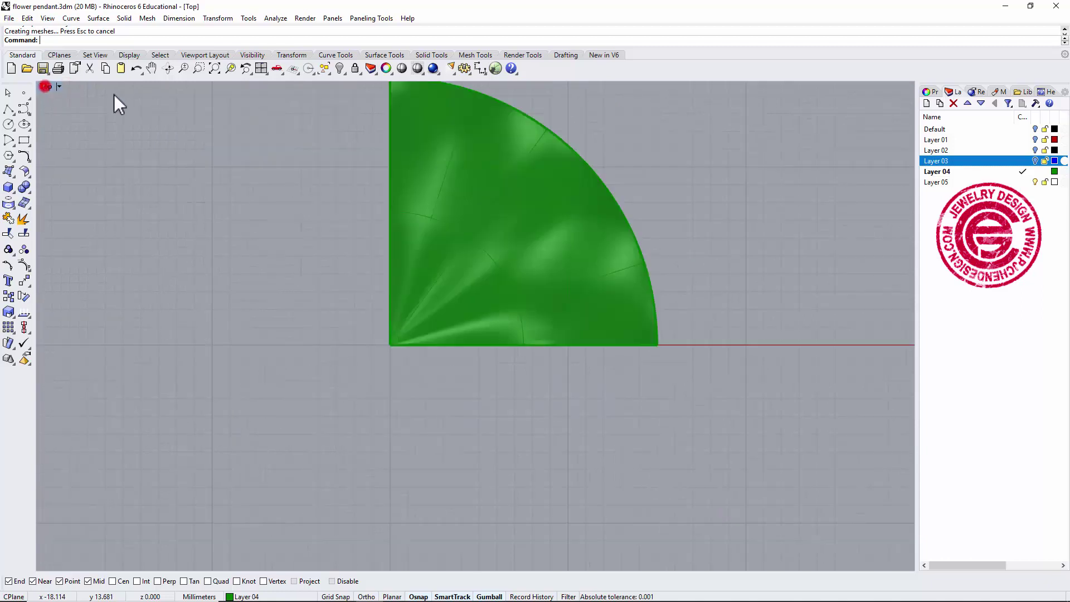
pyautogui.click(613, 315)
pyautogui.click(583, 312)
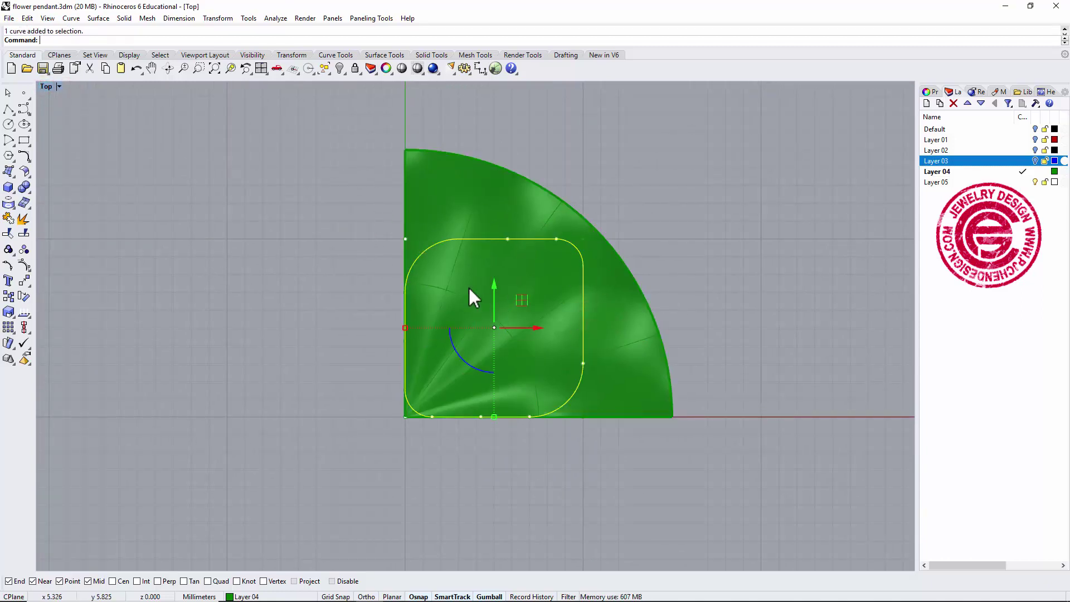
pyautogui.click(24, 219)
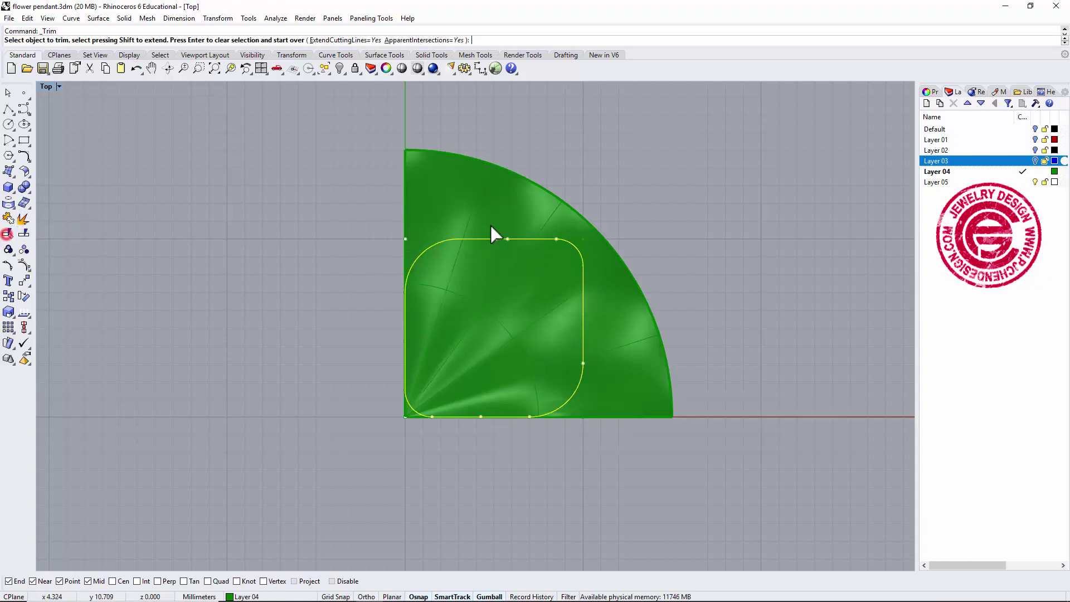
pyautogui.click(513, 206)
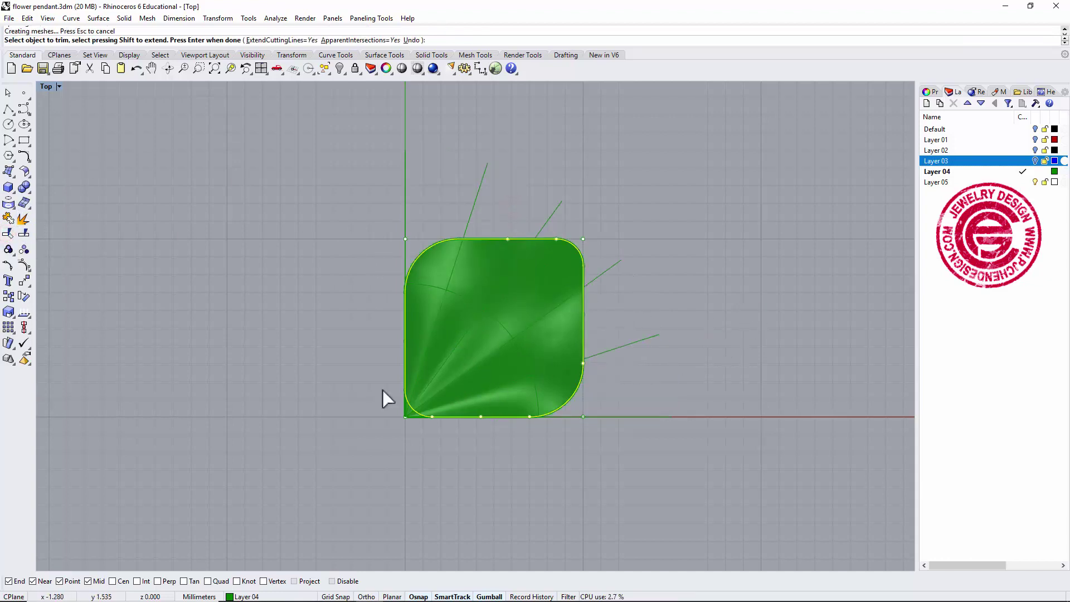
pyautogui.scroll(6, 440, 429)
pyautogui.click(436, 437)
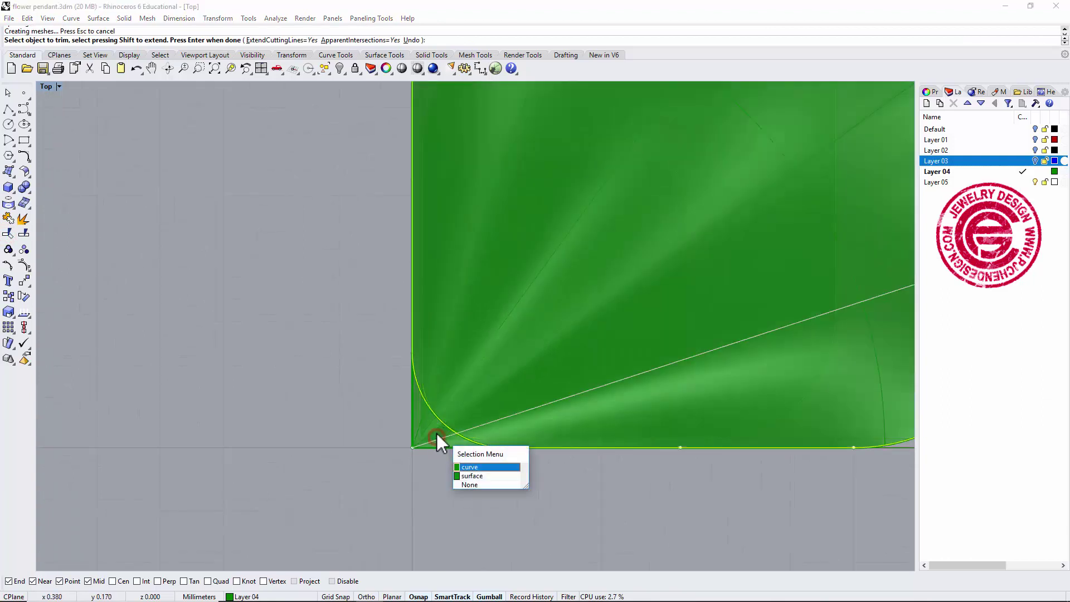
pyautogui.click(472, 475)
pyautogui.scroll(-3, 646, 375)
pyautogui.moveTo(741, 256); pyautogui.dragTo(464, 266, button='right')
# Examine the trimmed petal surface in the Perspective and Top views of the four-view layout
pyautogui.click(501, 224)
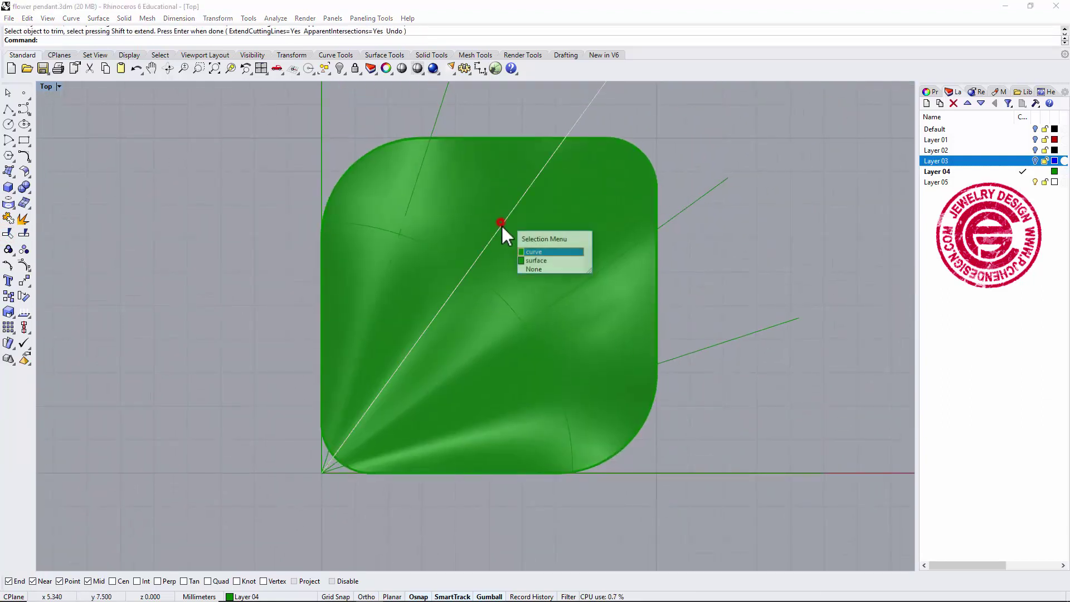
pyautogui.press('Escape')
pyautogui.click(395, 252)
pyautogui.click(446, 279)
pyautogui.doubleClick(46, 86)
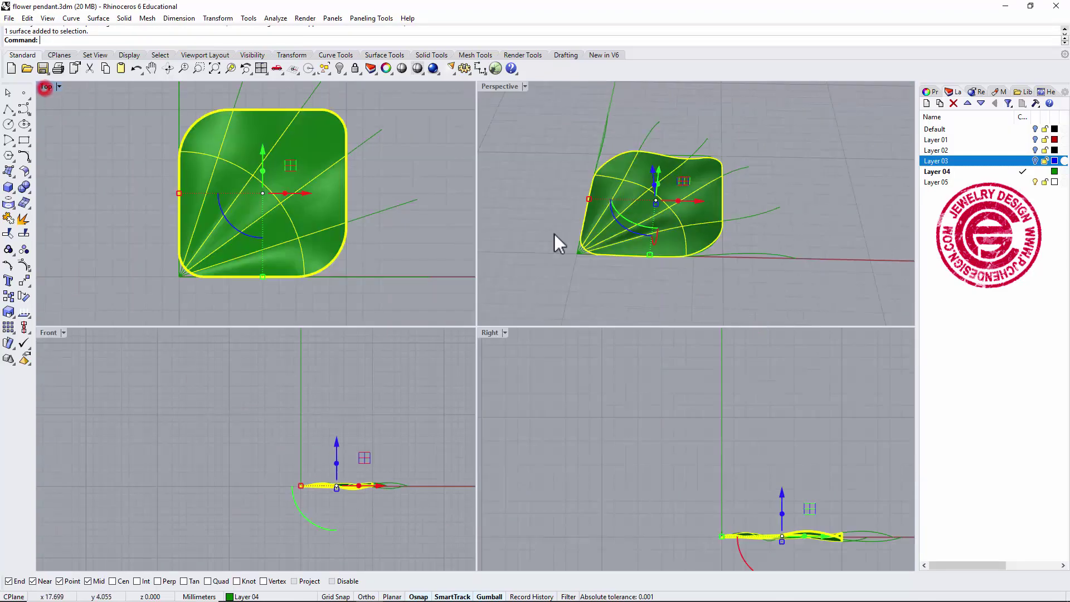
pyautogui.moveTo(494, 239); pyautogui.dragTo(663, 210, button='right')
pyautogui.moveTo(813, 223); pyautogui.dragTo(743, 262, button='right')
pyautogui.scroll(-3, 346, 263)
pyautogui.moveTo(347, 263); pyautogui.dragTo(212, 243, button='right')
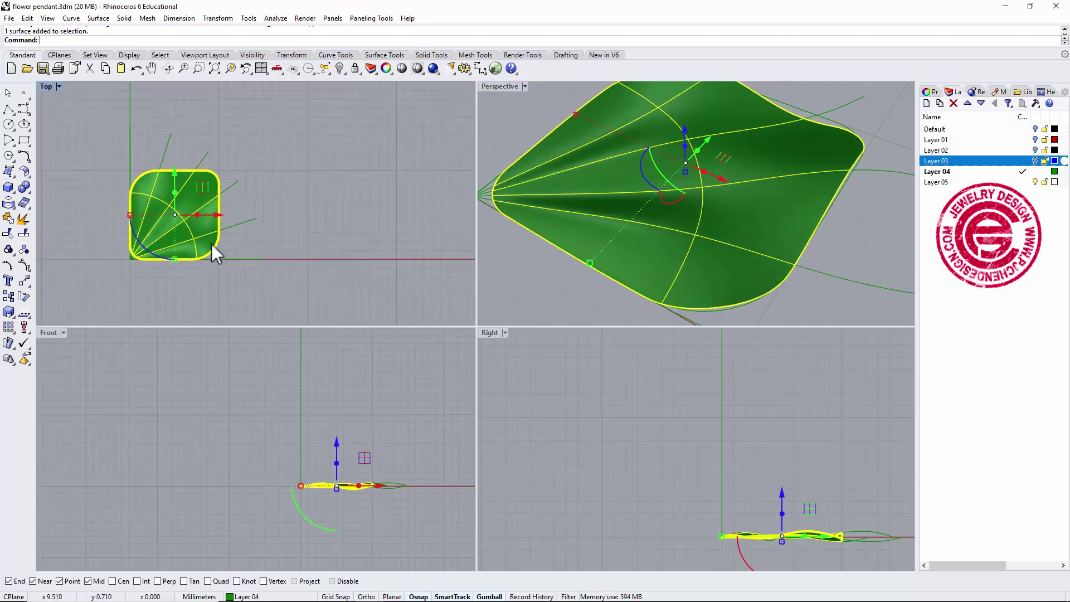
pyautogui.scroll(2, 215, 245)
# Create UV curves from the trimmed petal surface and move them beside the petal in the Top view
pyautogui.click(277, 214)
pyautogui.click(201, 216)
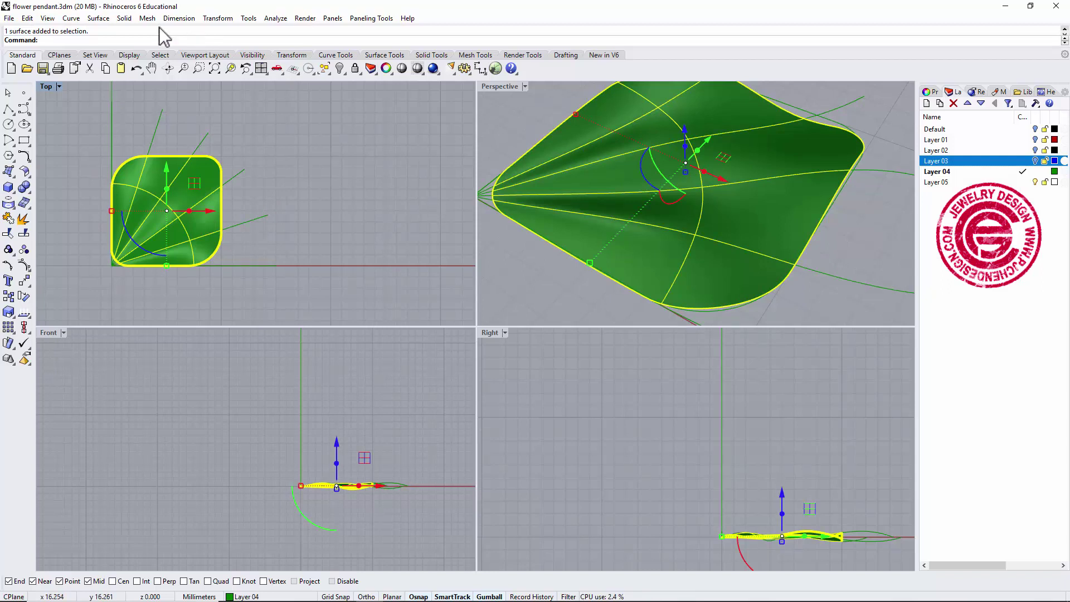
pyautogui.click(71, 18)
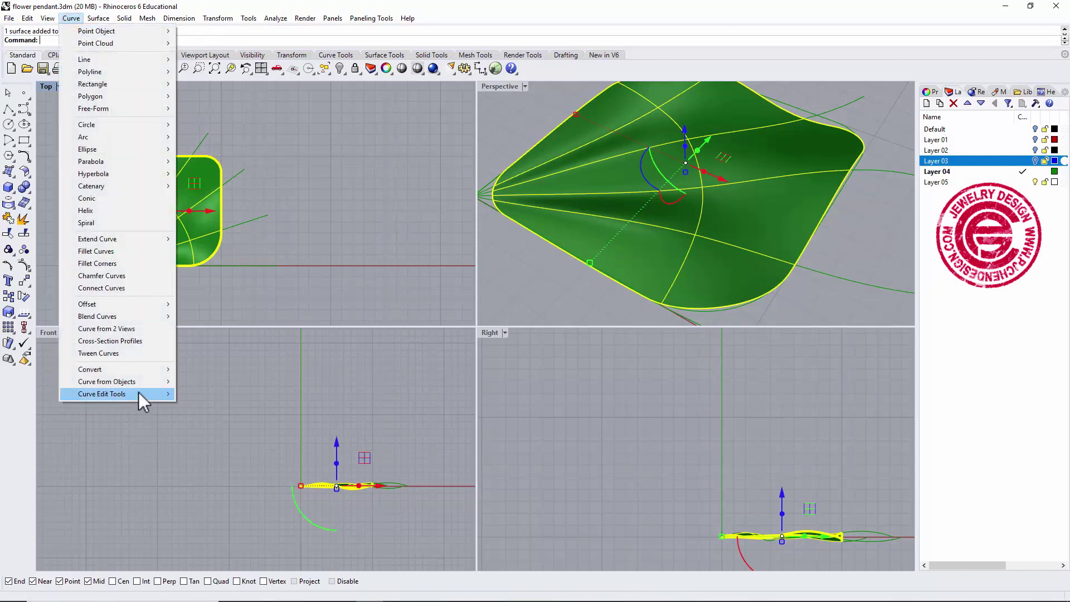
pyautogui.moveTo(146, 384)
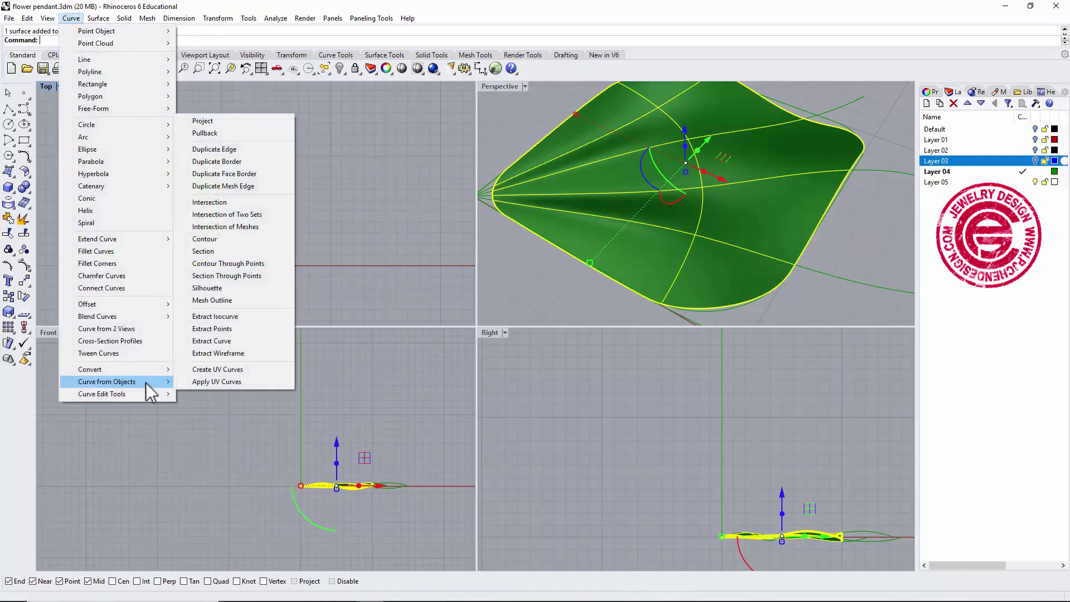
pyautogui.click(226, 370)
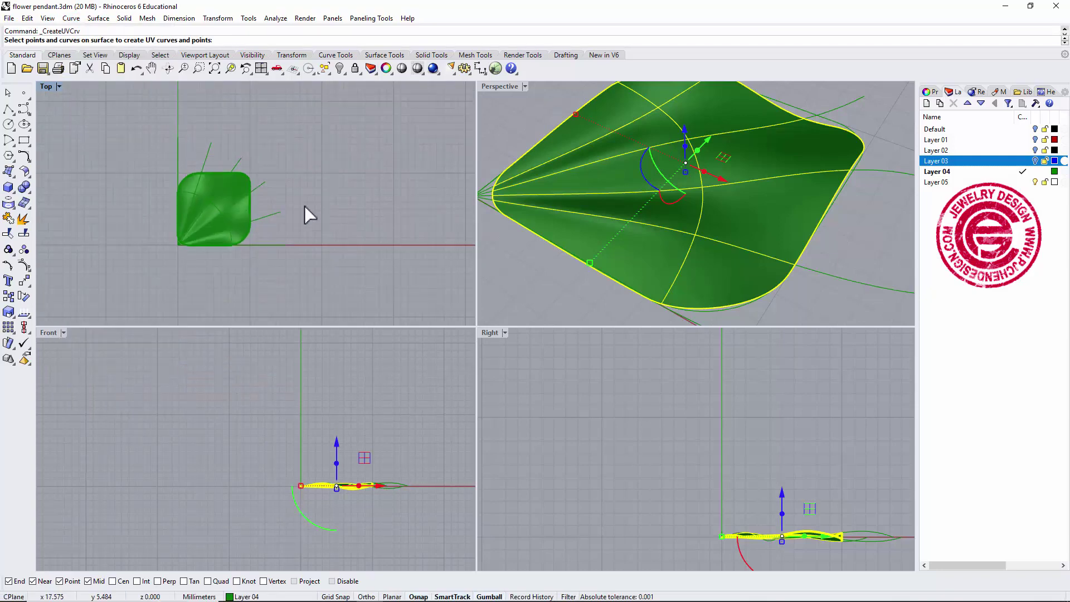
pyautogui.press('Return')
pyautogui.moveTo(201, 192); pyautogui.dragTo(281, 168)
pyautogui.click(349, 193)
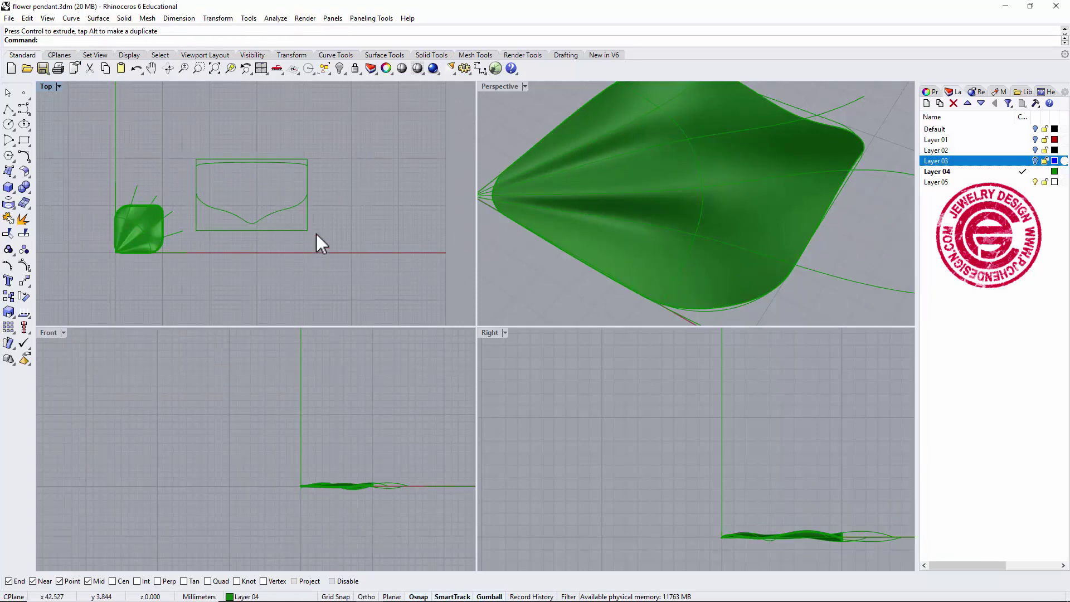
# Compare the flattened UV outline and its bounding rectangle with the trimmed petal surface
pyautogui.scroll(2, 260, 176)
pyautogui.moveTo(325, 219); pyautogui.dragTo(343, 217, button='right')
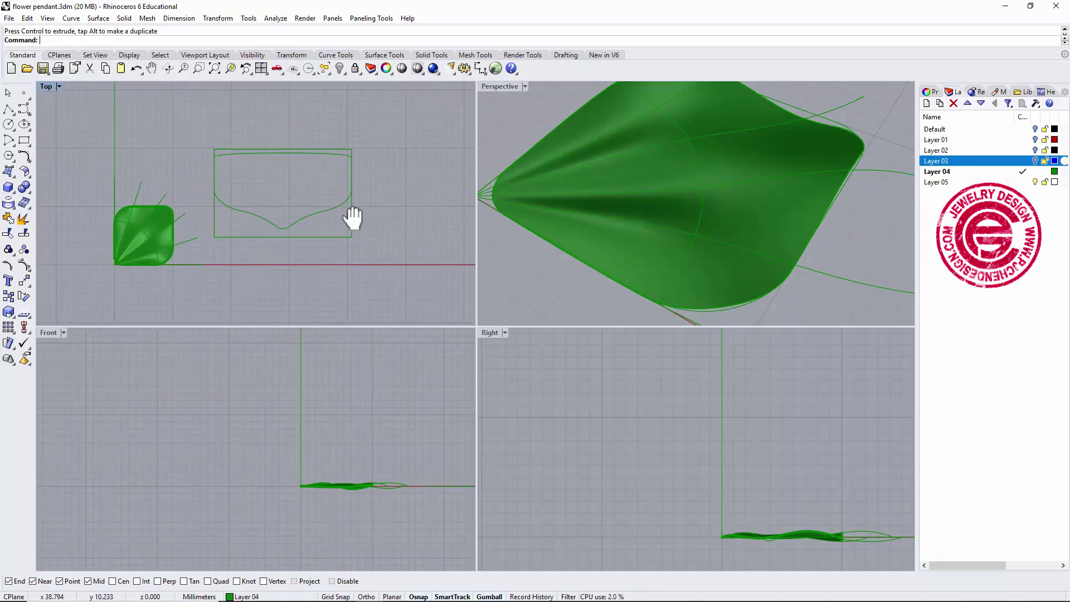
pyautogui.click(168, 236)
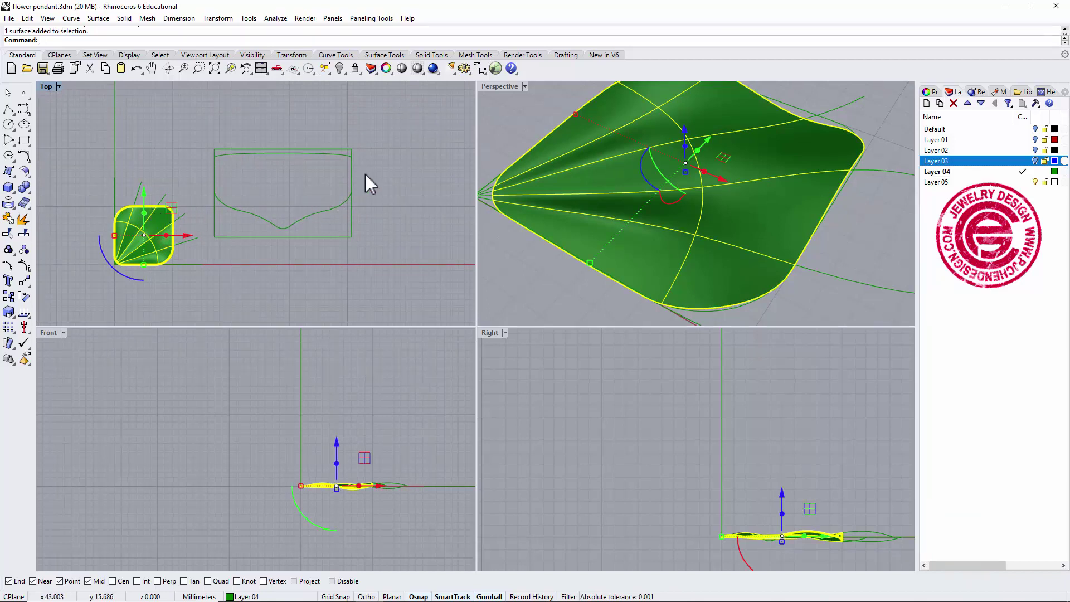
pyautogui.click(336, 156)
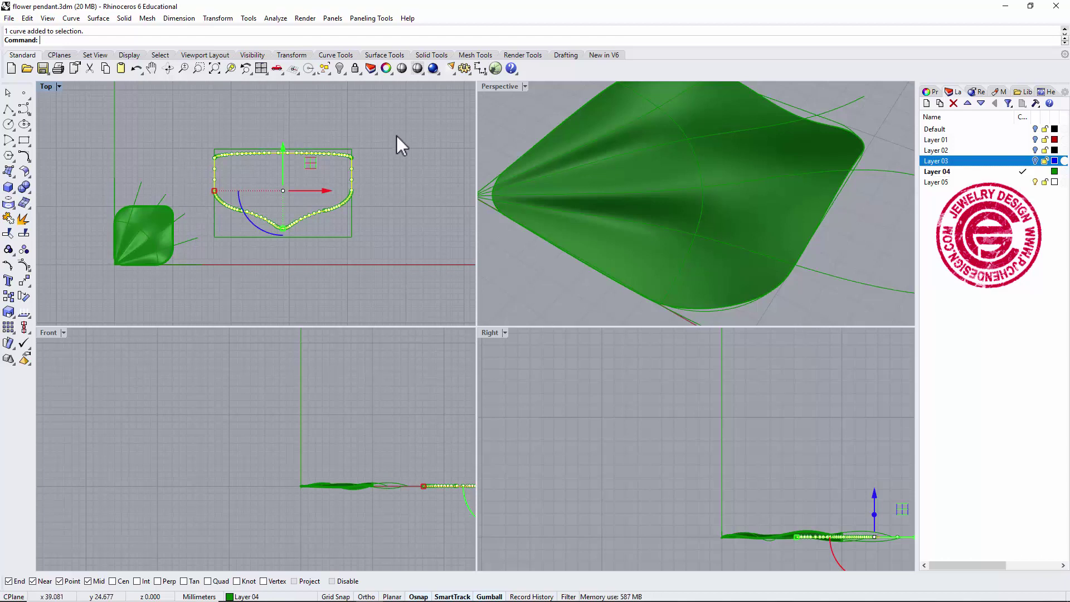
pyautogui.press('Escape')
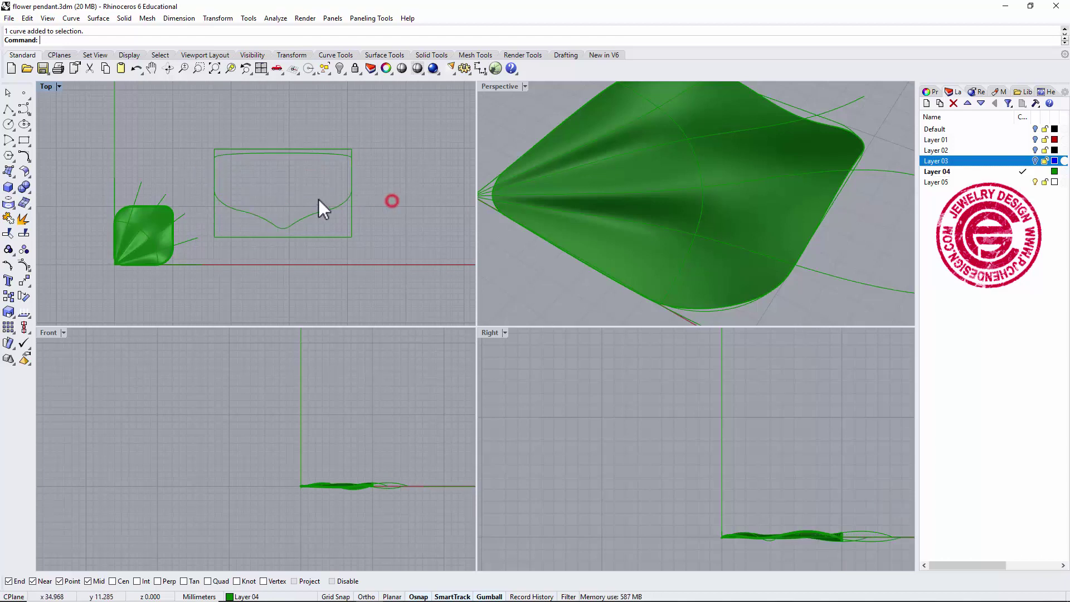
pyautogui.scroll(2, 322, 208)
pyautogui.scroll(-1, 323, 220)
pyautogui.moveTo(332, 205); pyautogui.dragTo(363, 229, button='right')
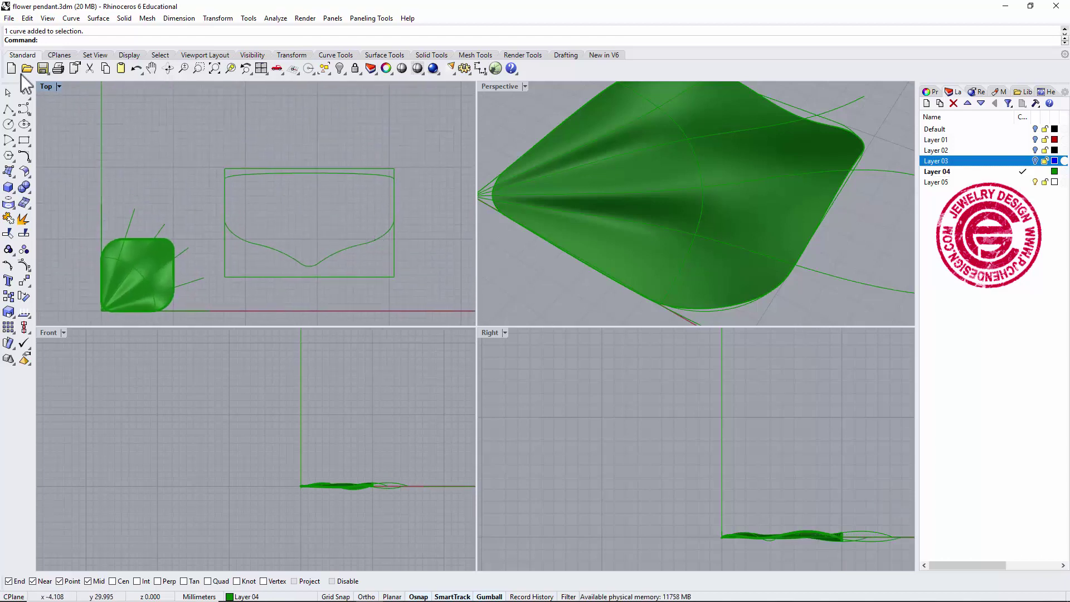
# Offset the flattened petal outline 1.2 mm inward in the Top view to form a border
pyautogui.doubleClick(46, 87)
pyautogui.moveTo(543, 306); pyautogui.dragTo(466, 274, button='right')
pyautogui.scroll(1, 443, 306)
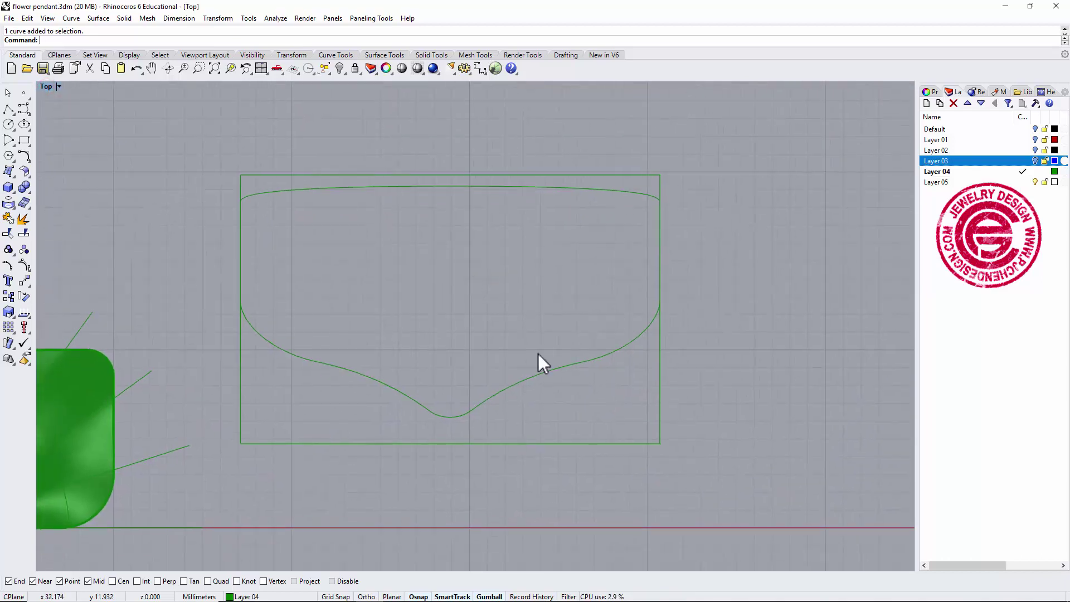
pyautogui.click(563, 368)
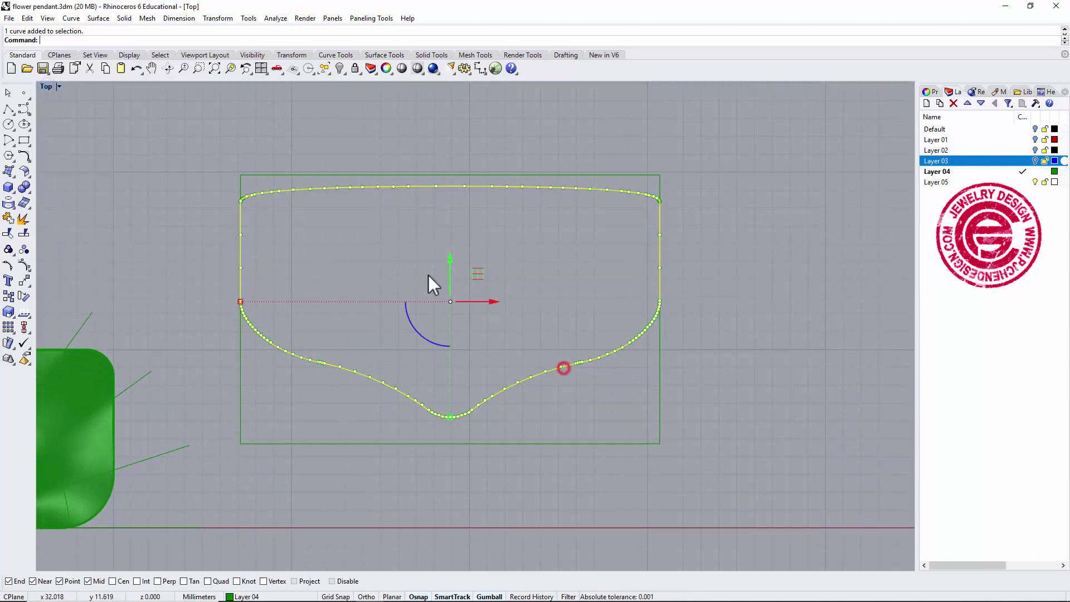
pyautogui.click(25, 158)
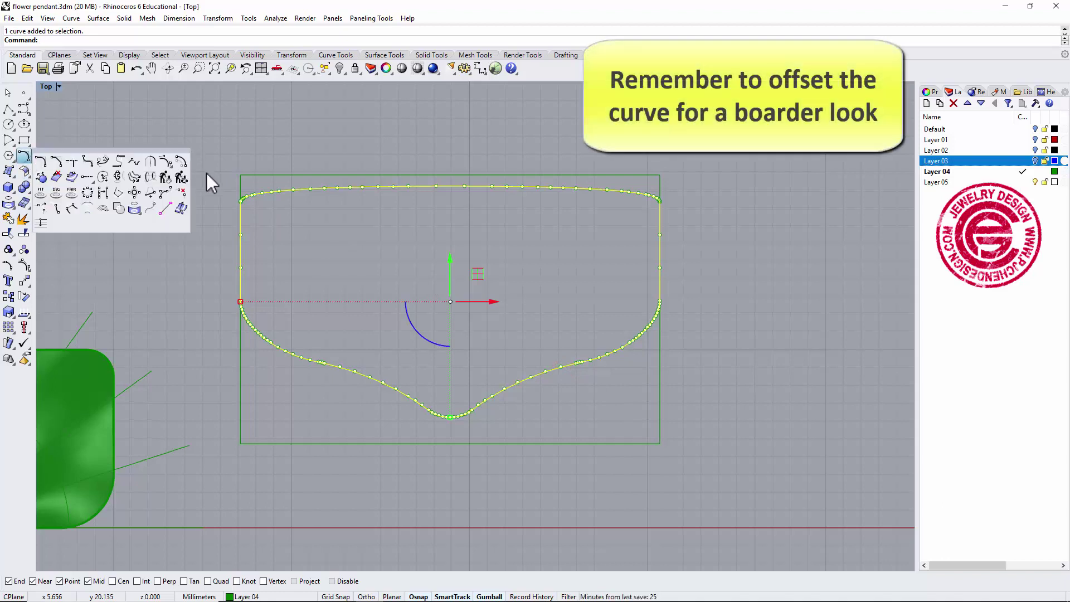
pyautogui.click(179, 162)
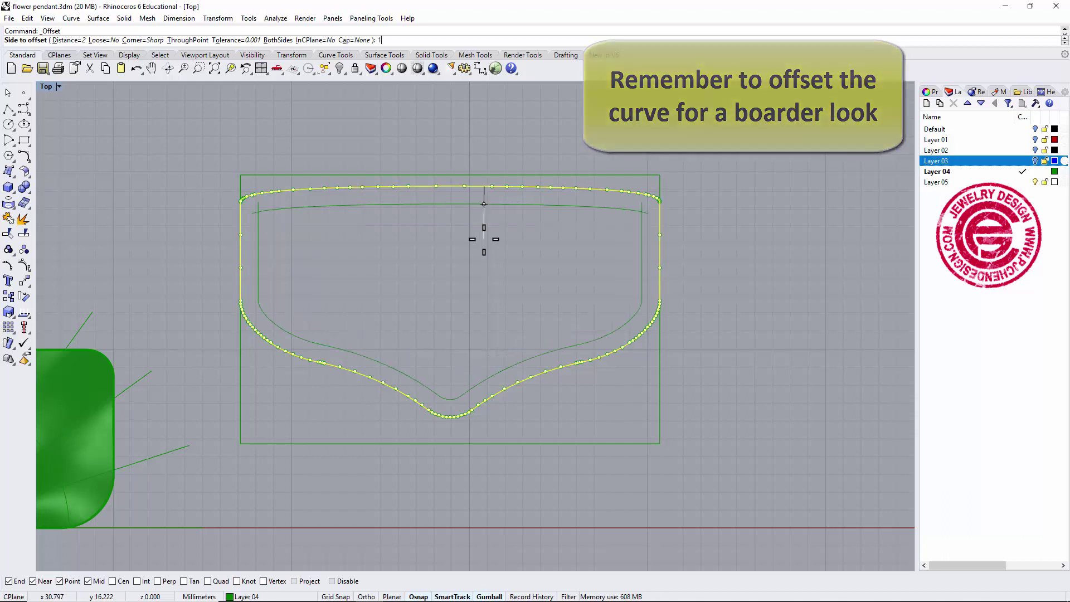
pyautogui.write('1.2')
pyautogui.press('Return')
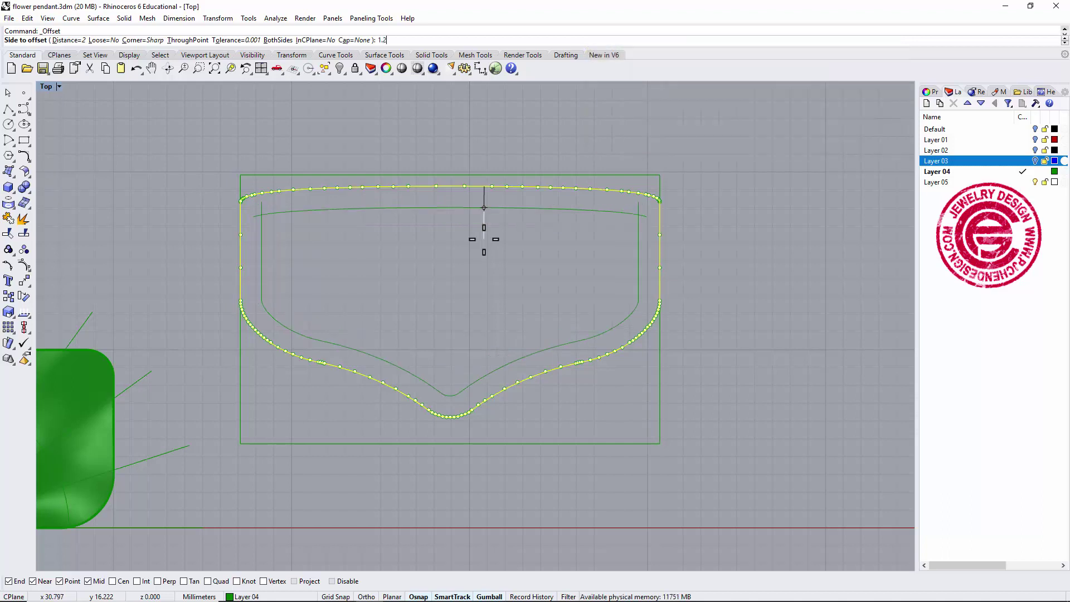
pyautogui.click(484, 239)
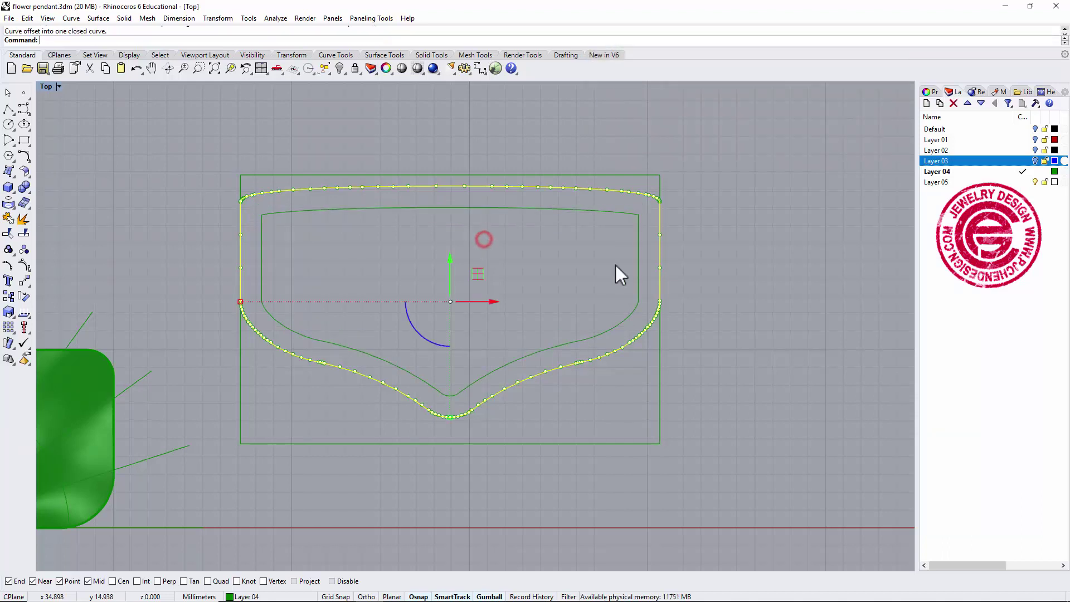
# Draw a control-point curve across the petal's left half, from below the lower outline to above the top edge
pyautogui.click(716, 229)
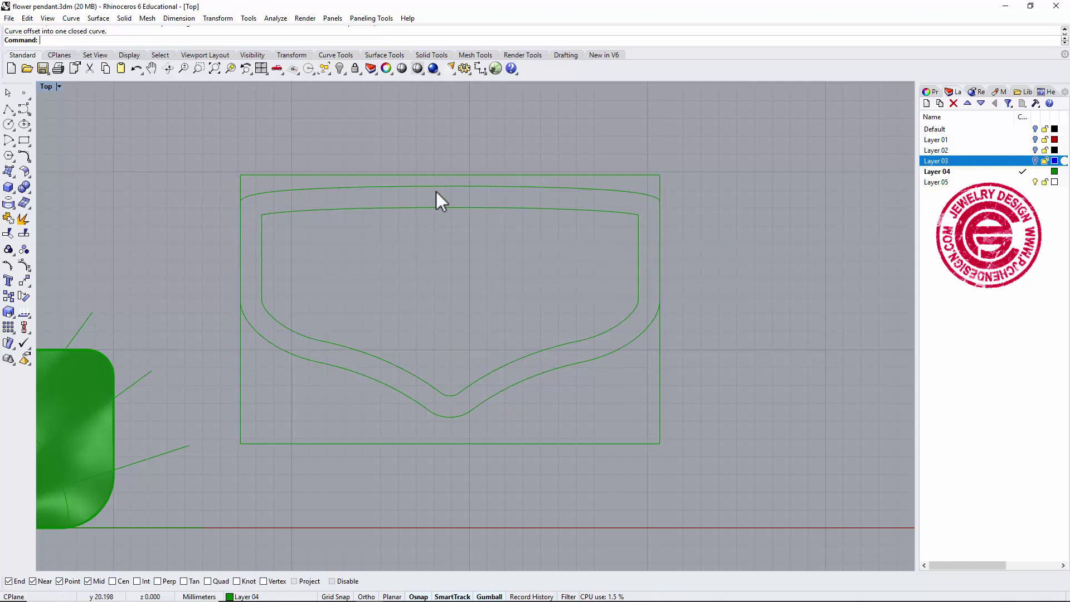
pyautogui.moveTo(474, 325); pyautogui.dragTo(493, 300, button='right')
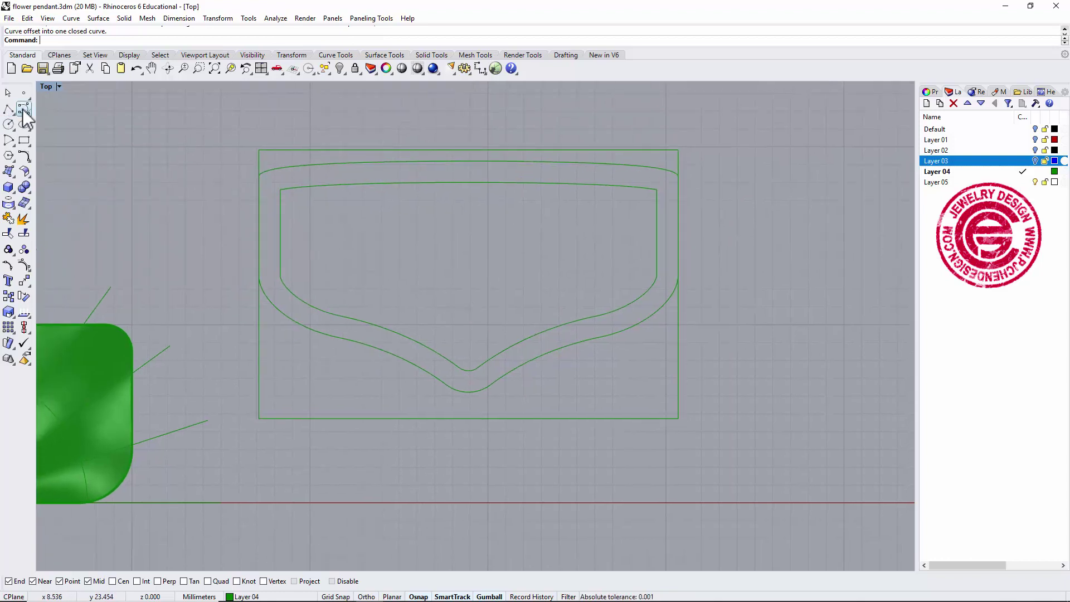
pyautogui.click(23, 111)
pyautogui.click(312, 373)
pyautogui.click(421, 295)
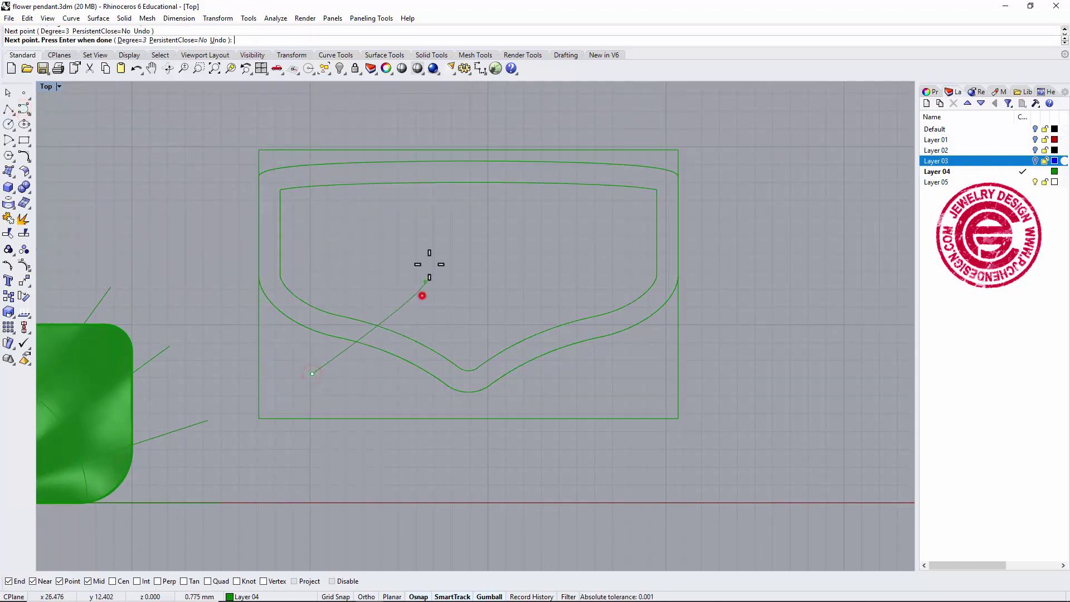
pyautogui.click(433, 230)
pyautogui.click(425, 124)
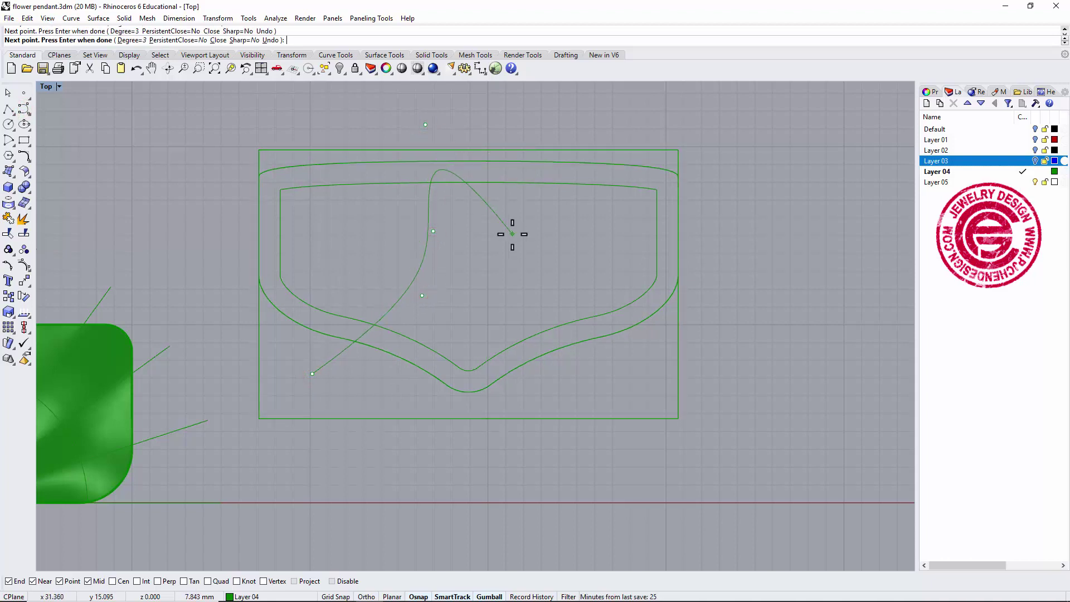
pyautogui.press('Return')
# Draw a second control-point curve across the petal's right half, from above the top edge to below the lower outline
pyautogui.press('Return')
pyautogui.click(497, 117)
pyautogui.click(509, 248)
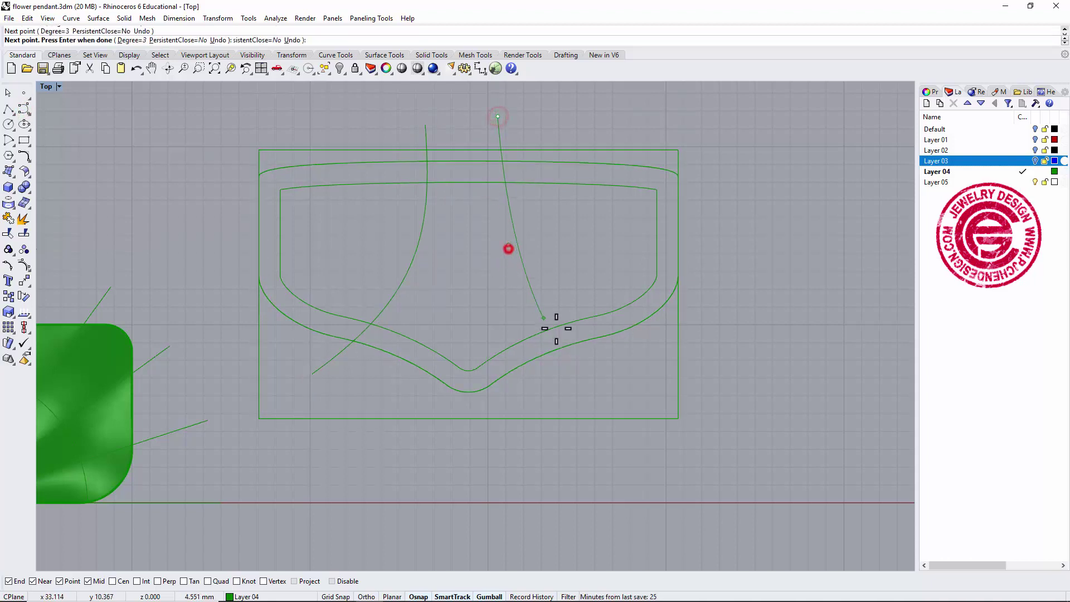
pyautogui.click(609, 388)
pyautogui.press('Return')
# Draw a third control-point curve bowing downward across both upright curves inside the inner border
pyautogui.press('Return')
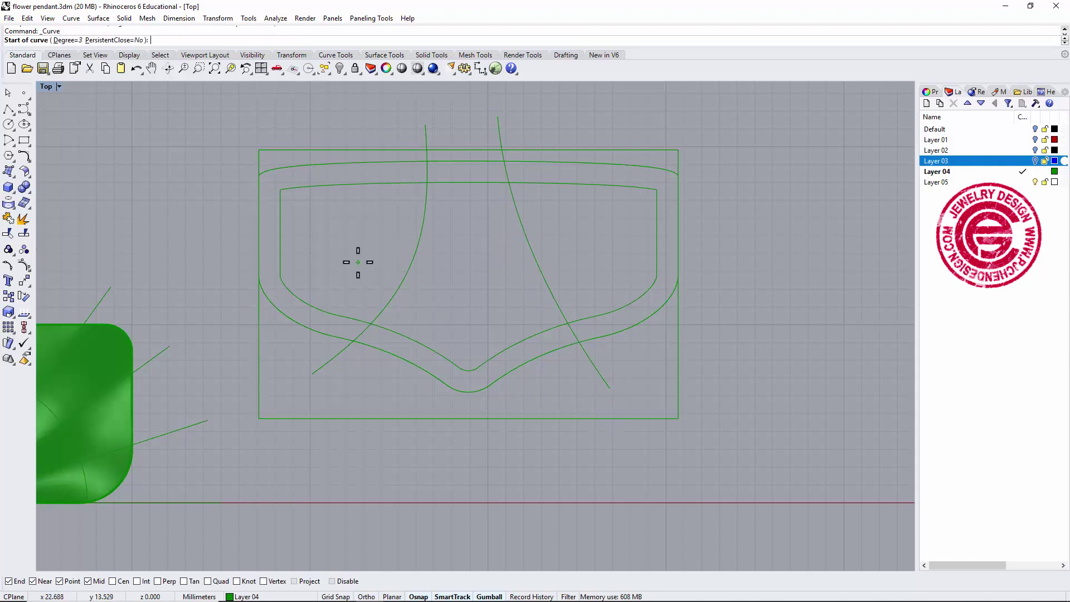
pyautogui.click(358, 262)
pyautogui.click(477, 309)
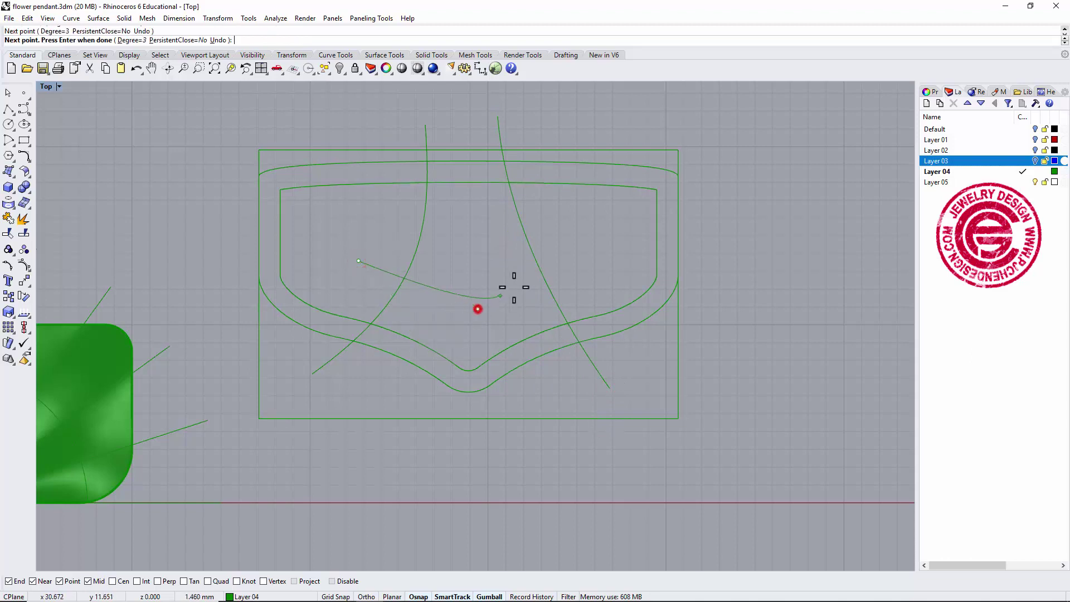
pyautogui.click(569, 216)
pyautogui.press('Return')
# Offset the right upright curve 0.6 mm to both sides
pyautogui.scroll(-2, 532, 268)
pyautogui.scroll(4, 525, 234)
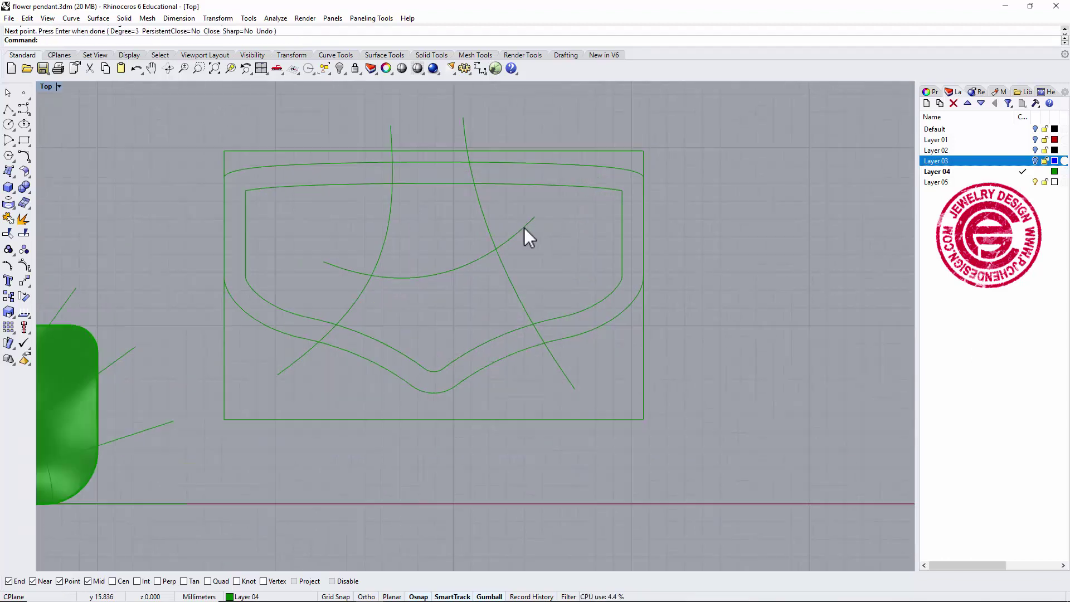
pyautogui.moveTo(525, 282); pyautogui.dragTo(549, 280, button='right')
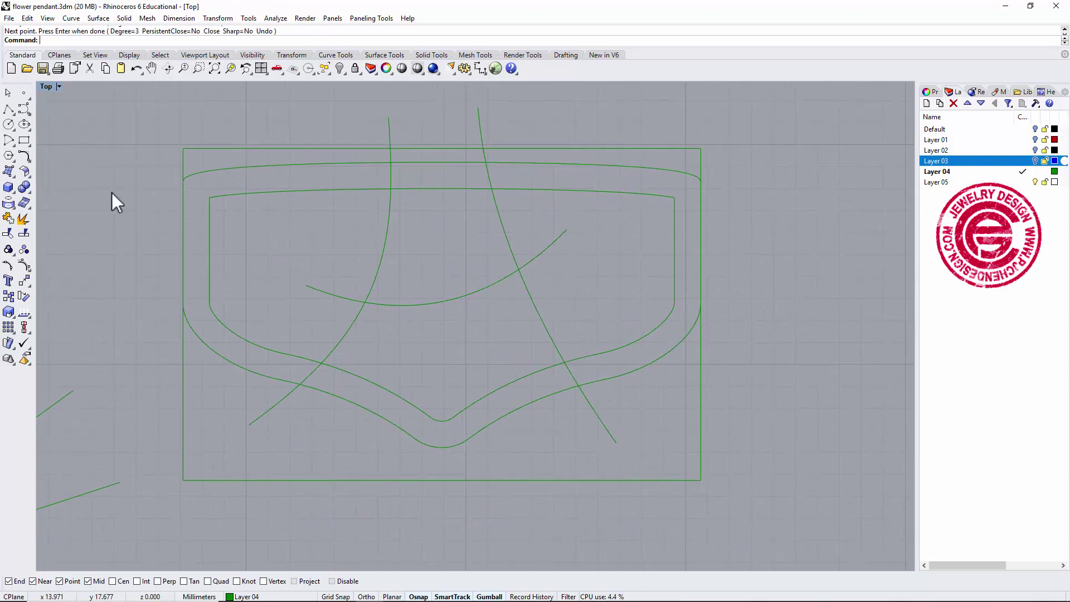
pyautogui.click(24, 159)
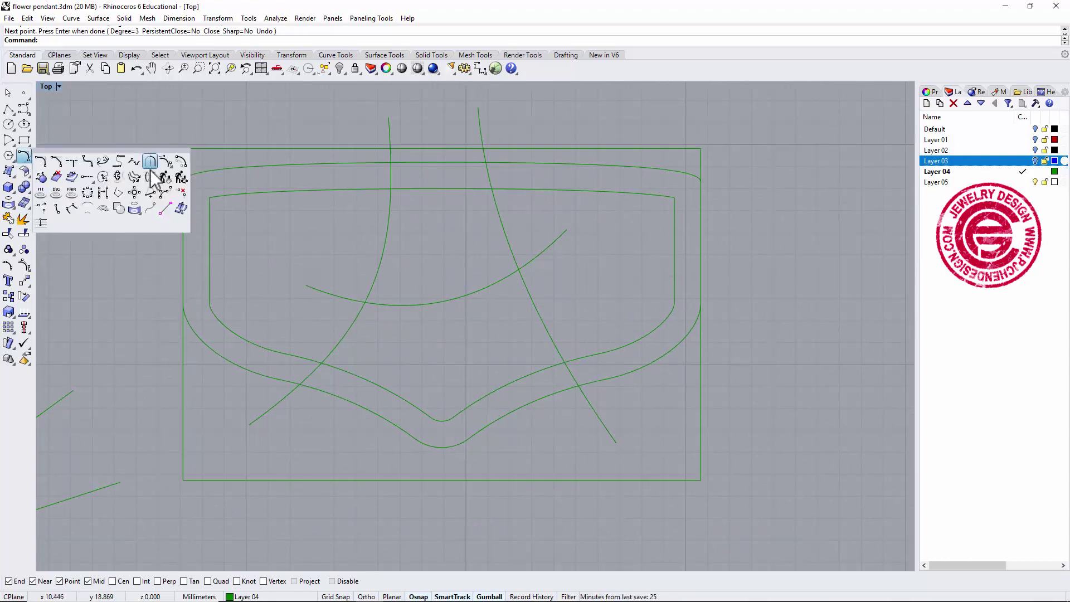
pyautogui.click(179, 161)
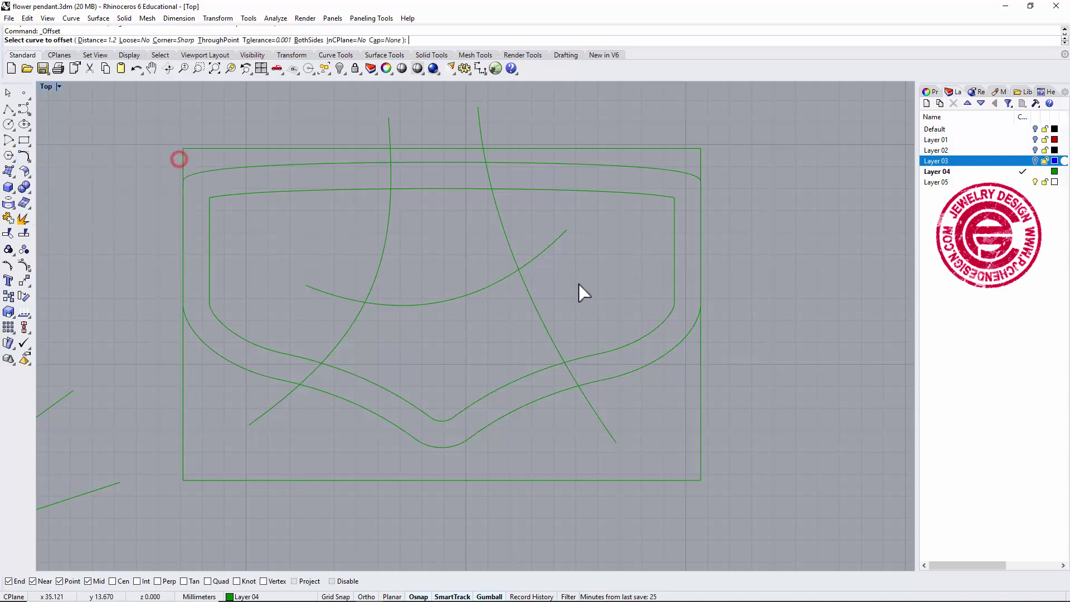
pyautogui.click(536, 311)
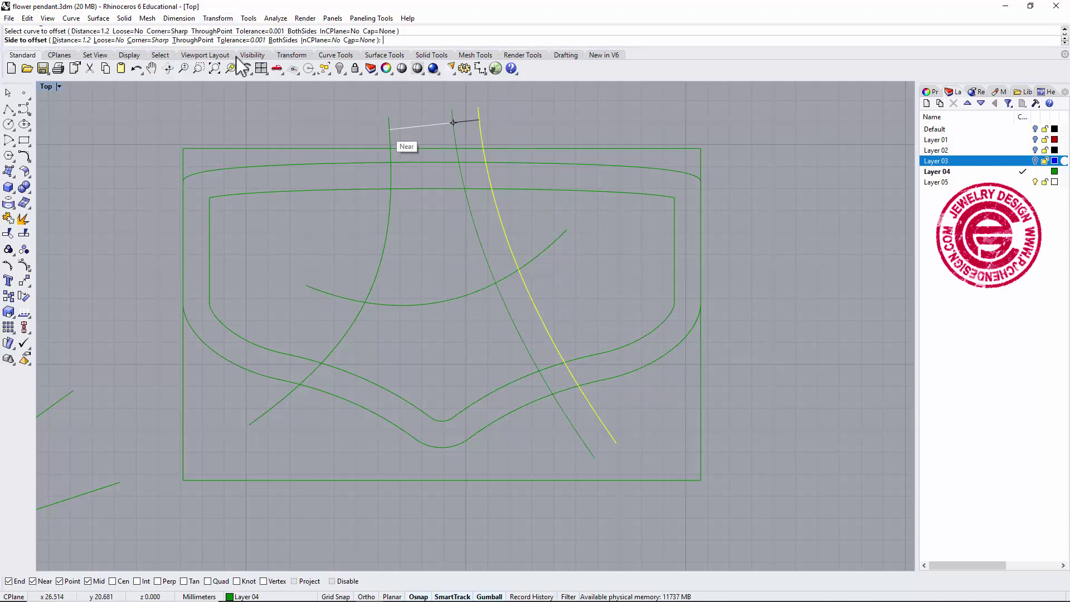
pyautogui.write('0.6')
pyautogui.press('Return')
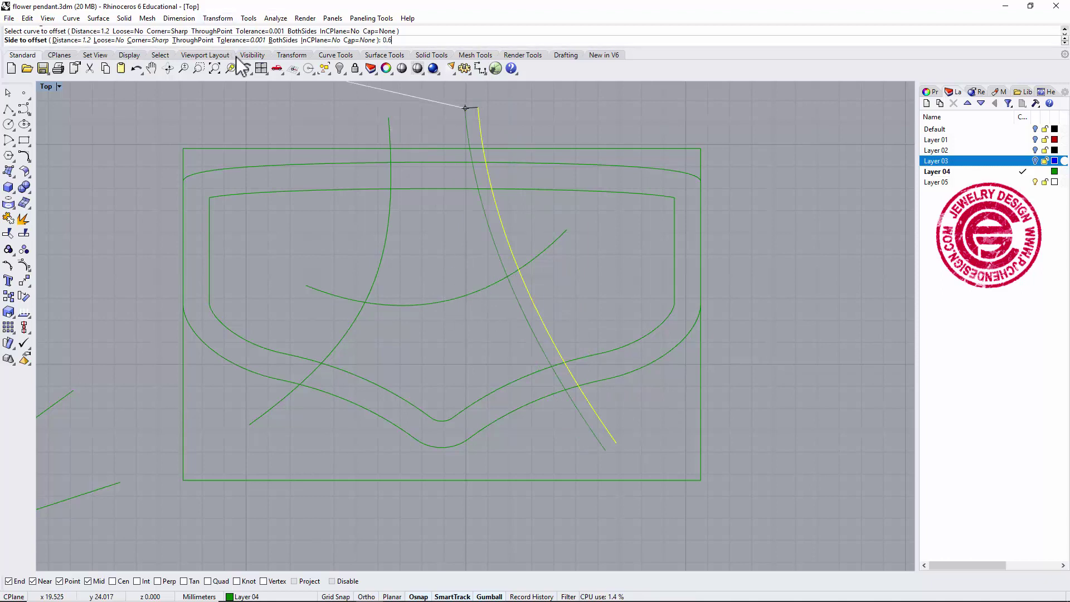
pyautogui.click(290, 40)
pyautogui.click(576, 301)
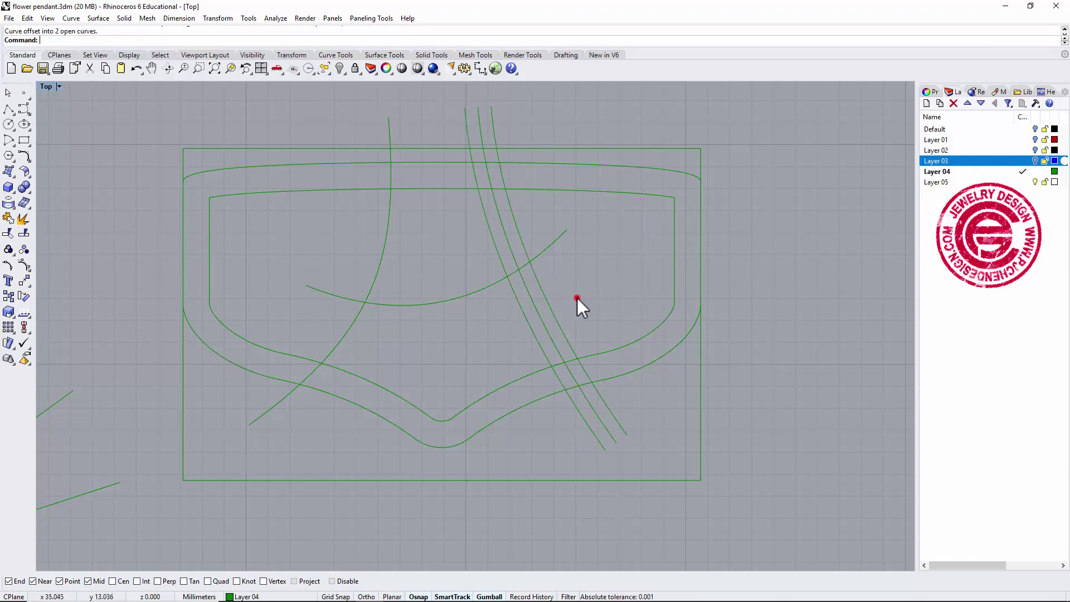
# Offset the middle crossing curve 0.6 mm to both sides
pyautogui.click(452, 303)
pyautogui.press('Return')
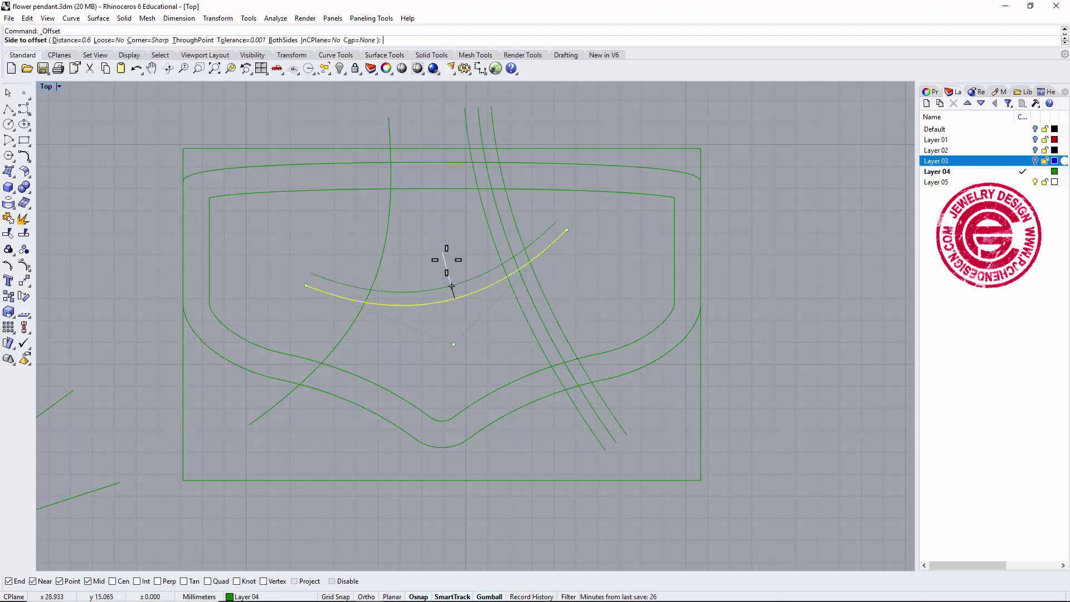
pyautogui.click(460, 285)
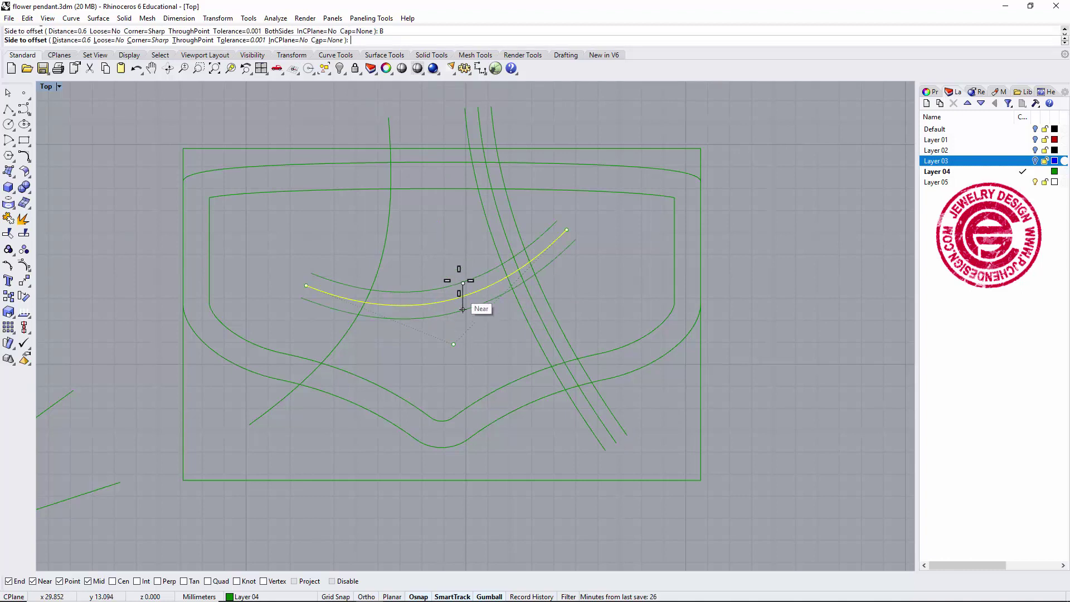
# Offset the left upright curve 0.6 mm to both sides
pyautogui.click(389, 226)
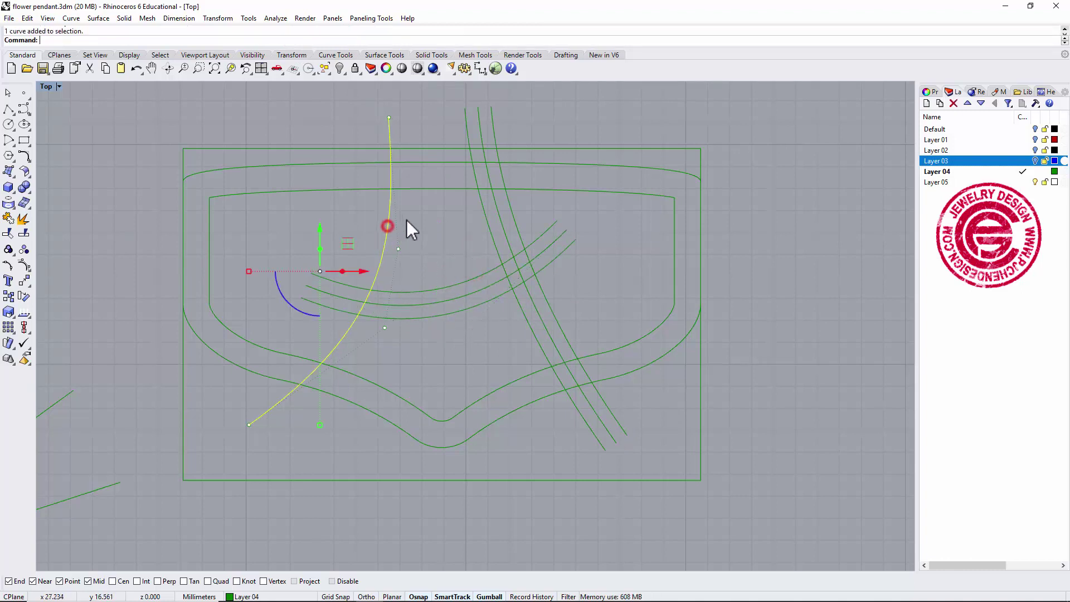
pyautogui.press('Return')
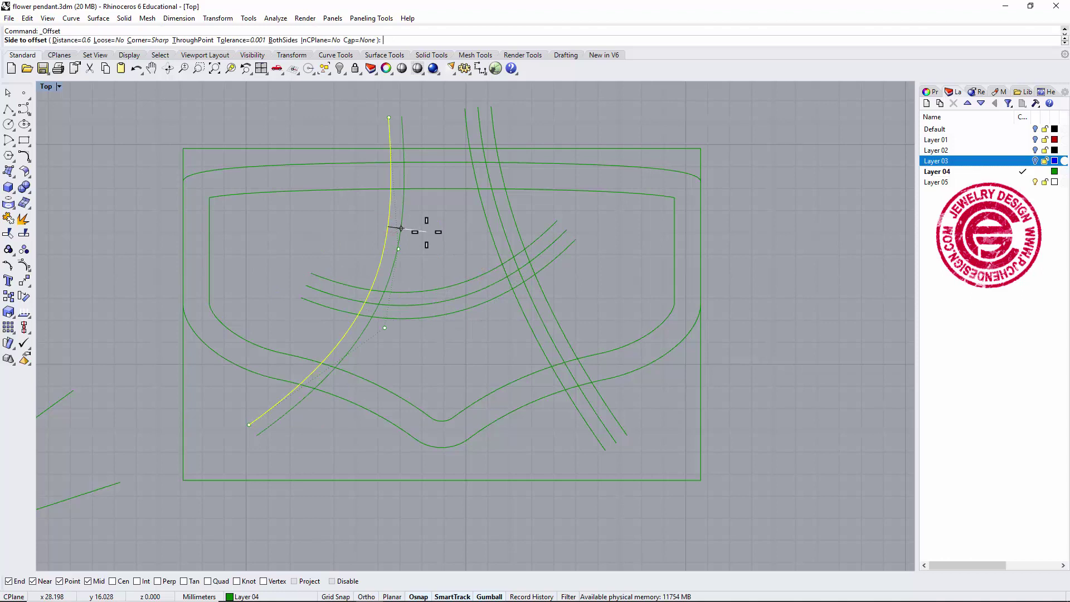
pyautogui.press('Return')
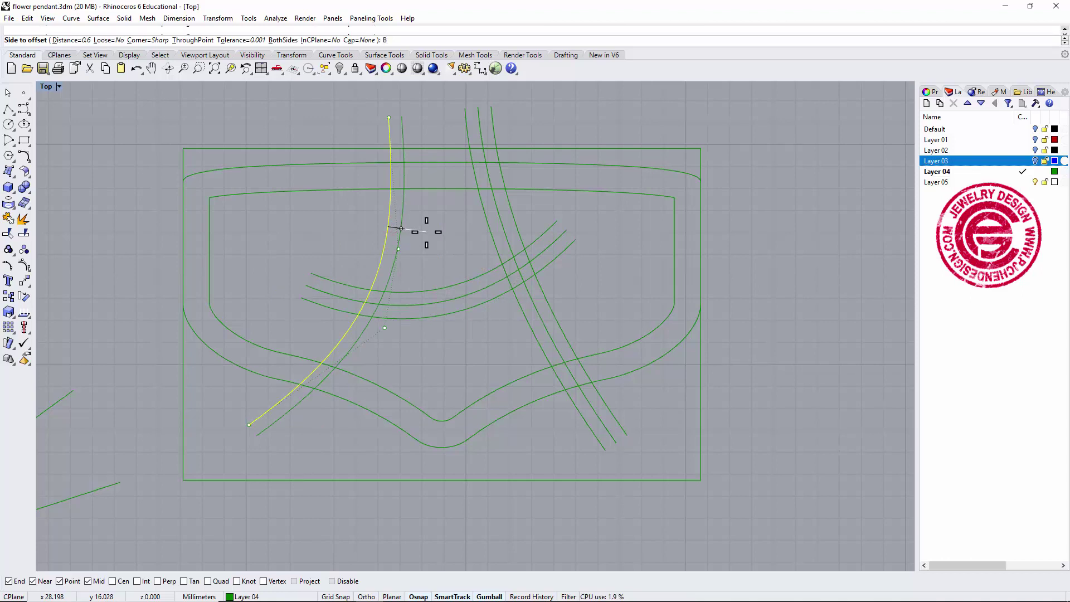
pyautogui.click(426, 232)
pyautogui.click(591, 289)
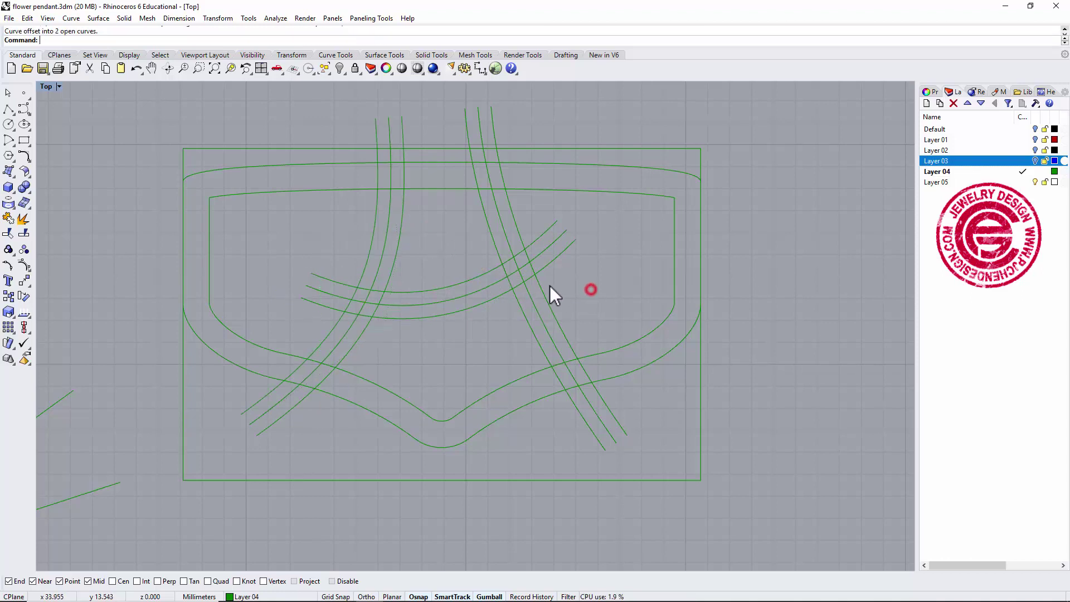
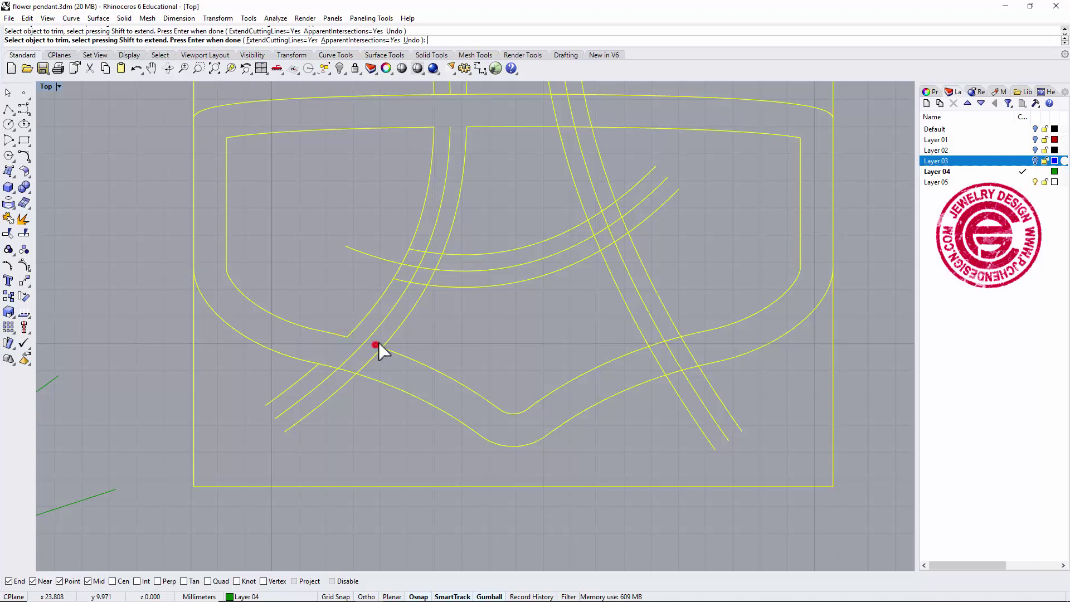
# Trim away the overlapping segments where the left strip meets the inner border and the middle strip
pyautogui.click(377, 345)
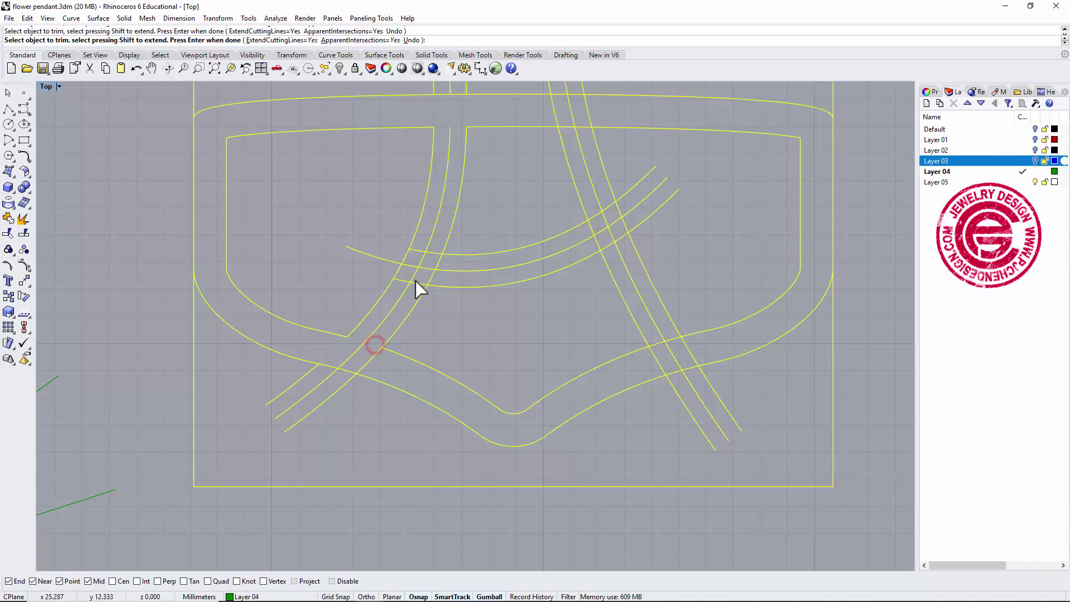
pyautogui.click(437, 260)
pyautogui.moveTo(613, 239); pyautogui.dragTo(589, 250, button='right')
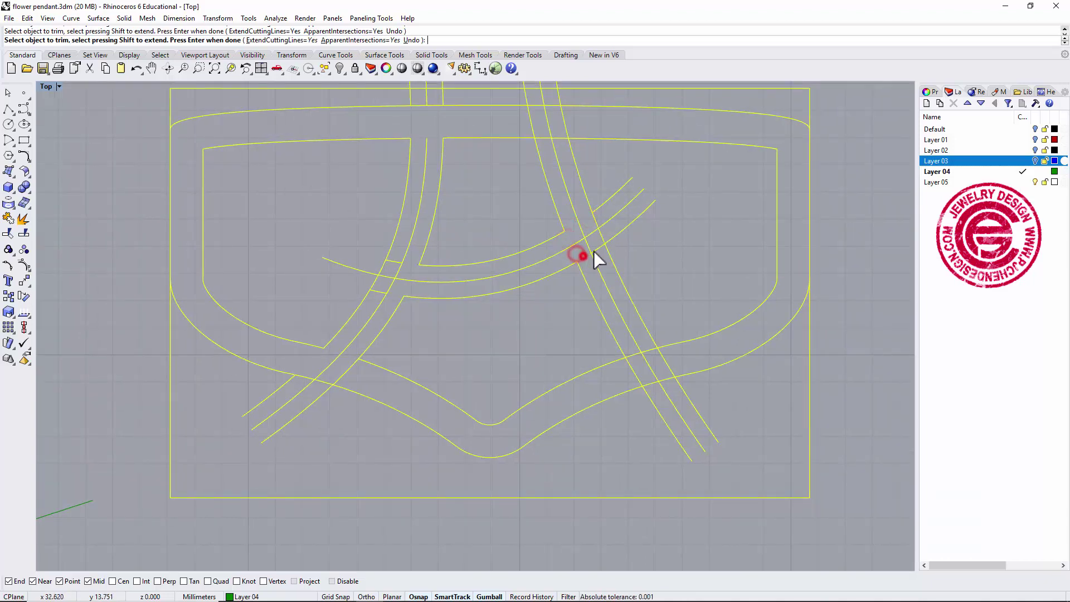
# Undo the last trim on the right strip's outer edge at the middle strip crossing
pyautogui.scroll(-4, 605, 240)
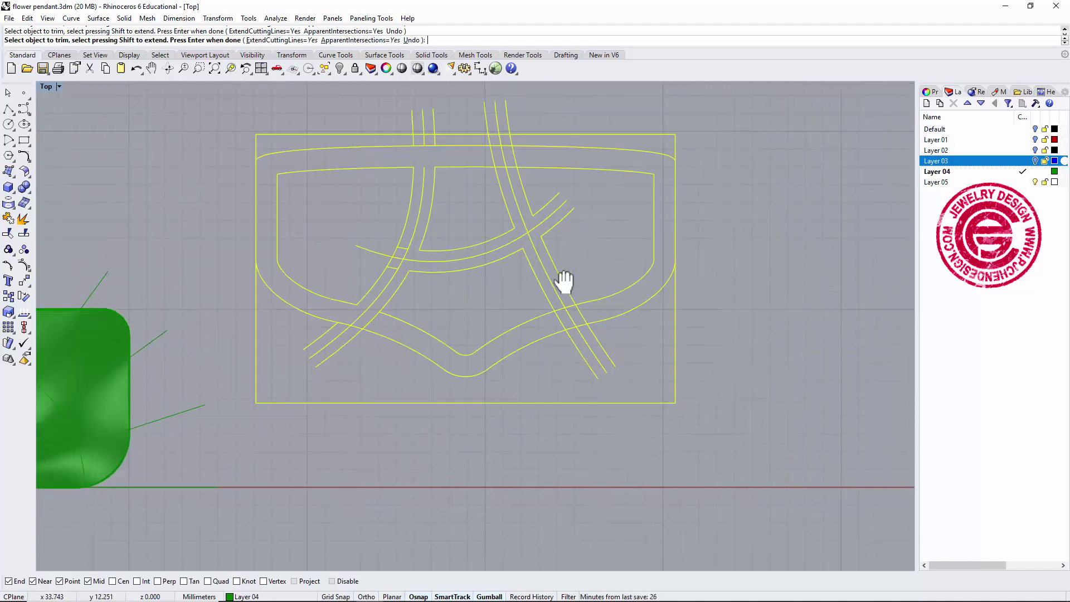
pyautogui.scroll(4, 563, 234)
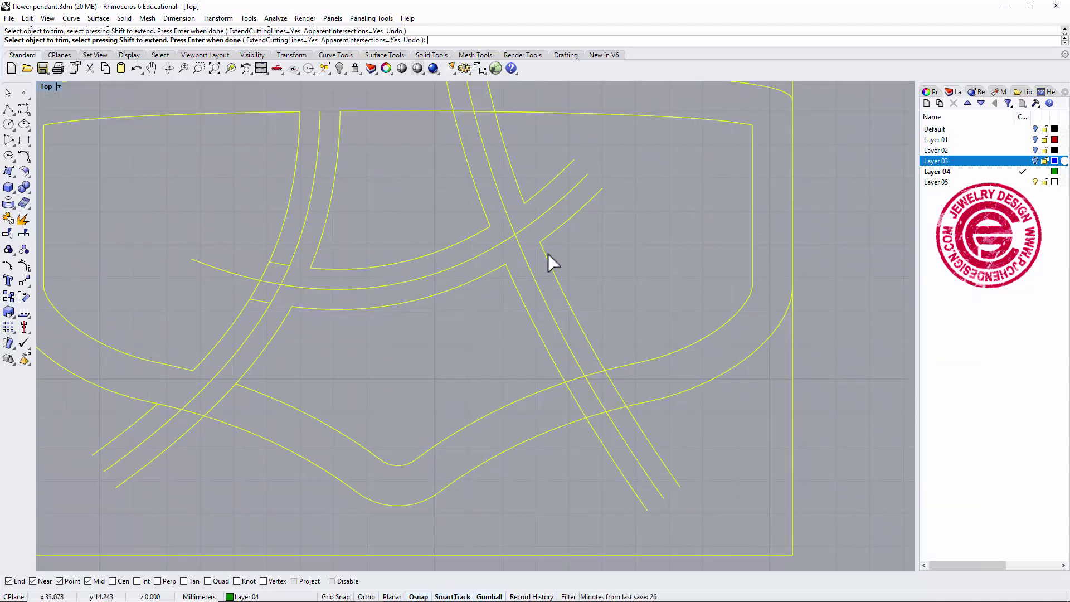
pyautogui.hotkey('ctrl', 'z')
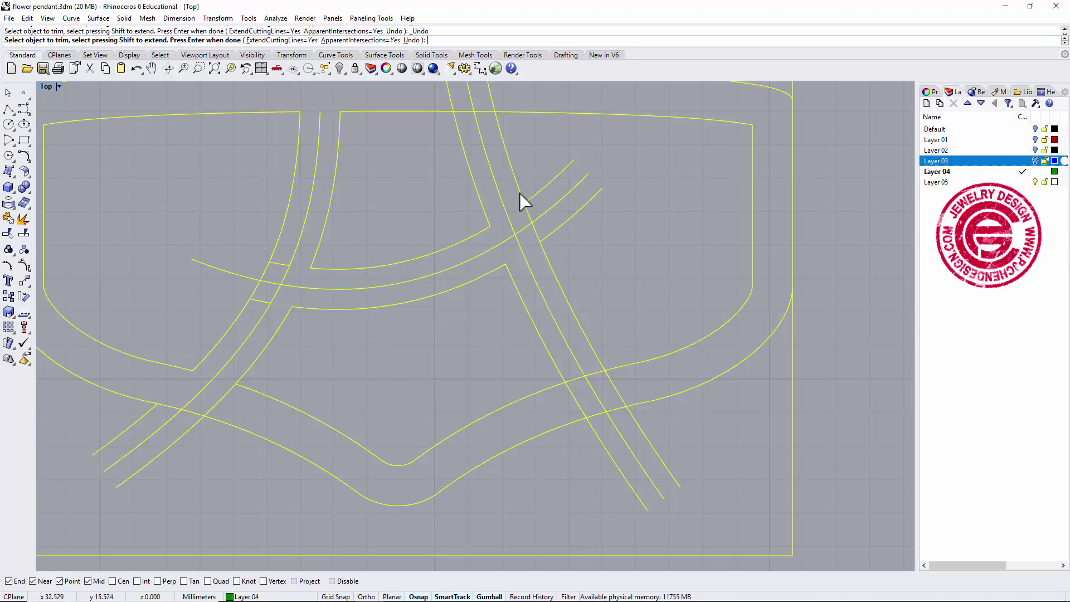
# Trim away the inner border and strip segments that overlap where the right strip crosses the petal's border
pyautogui.moveTo(614, 360); pyautogui.dragTo(611, 334, button='right')
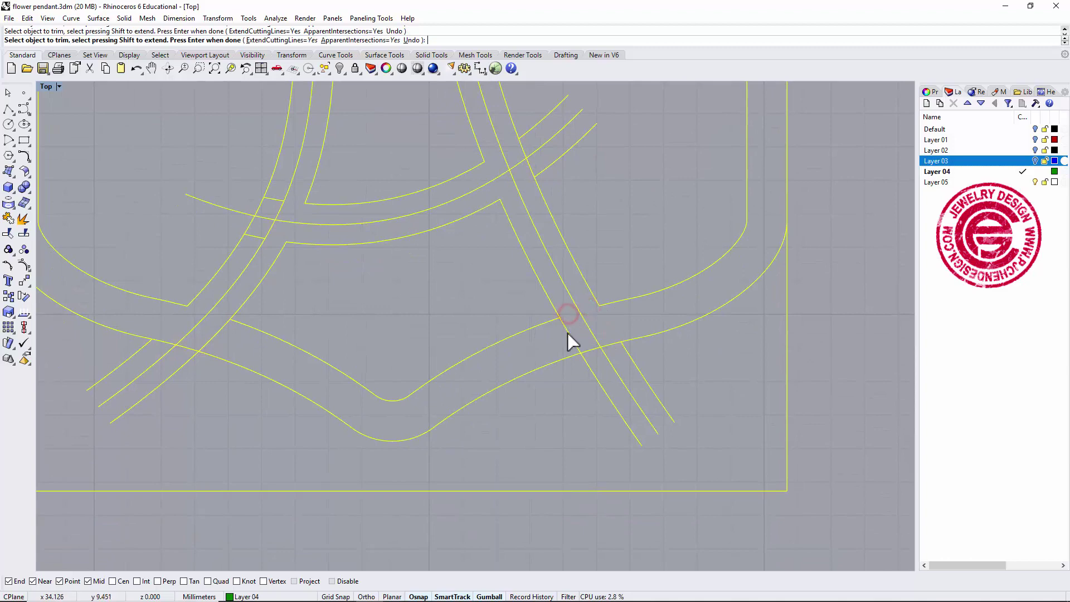
pyautogui.scroll(-2, 597, 317)
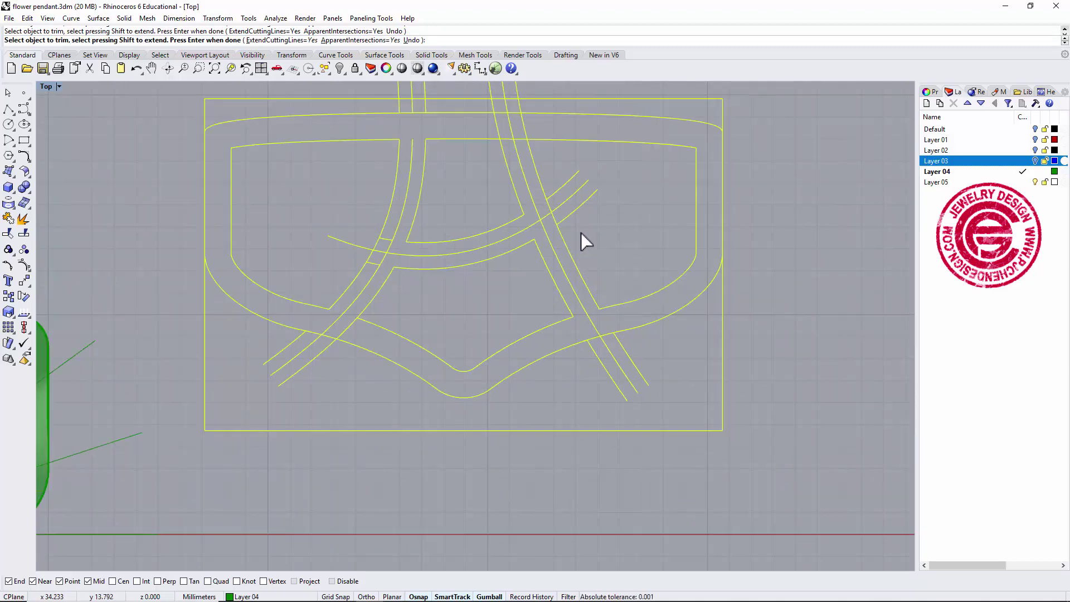
pyautogui.moveTo(582, 233); pyautogui.dragTo(594, 264, button='right')
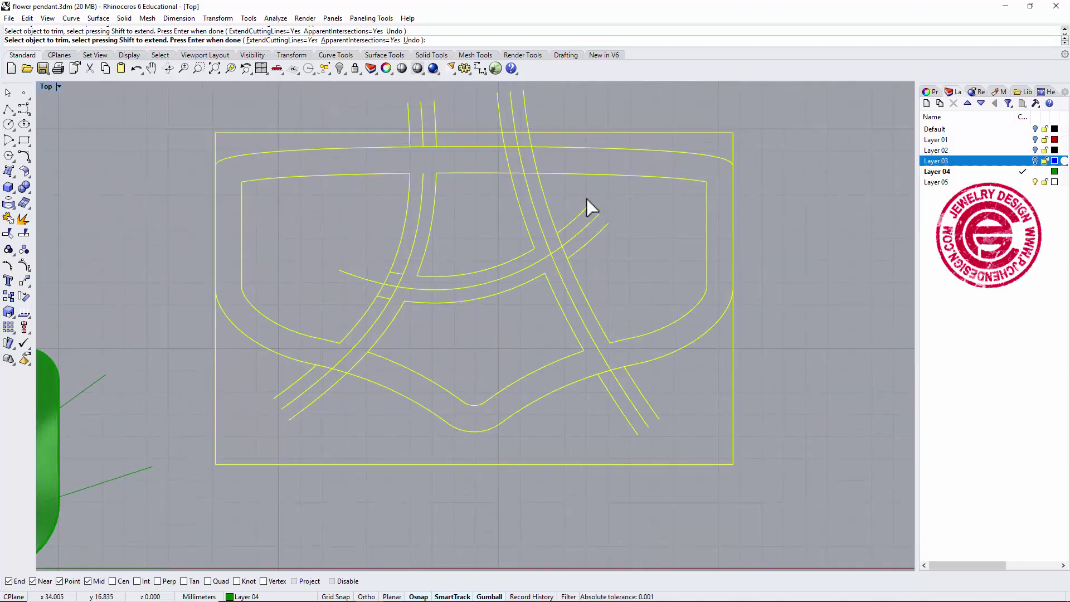
pyautogui.click(512, 172)
pyautogui.scroll(-1, 584, 233)
pyautogui.press('Return')
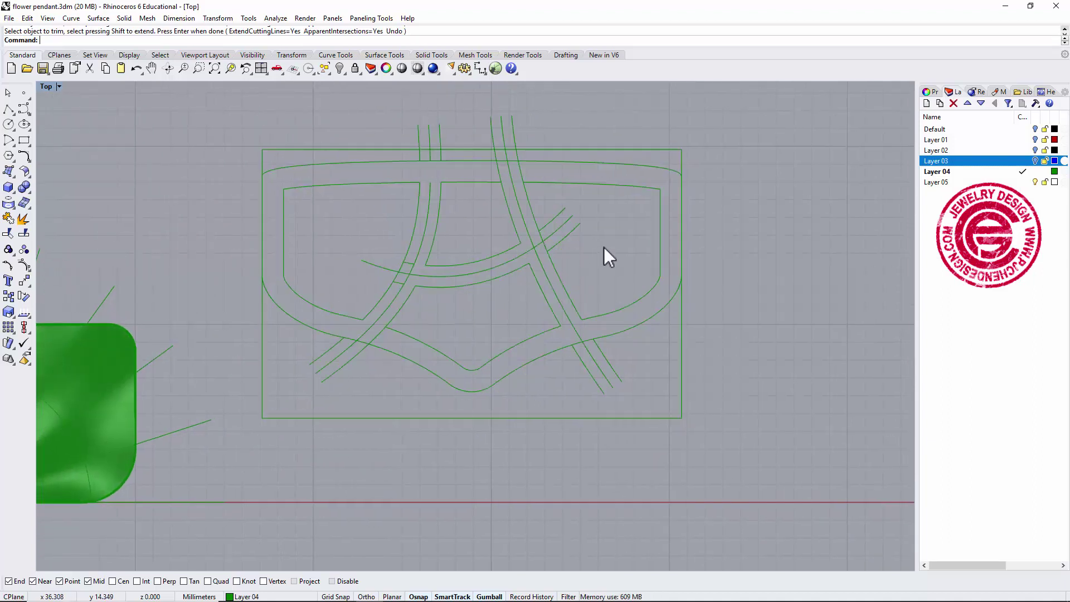
# Delete the left strip's three leftover curve ends above the petal outline
pyautogui.moveTo(354, 85); pyautogui.dragTo(495, 192)
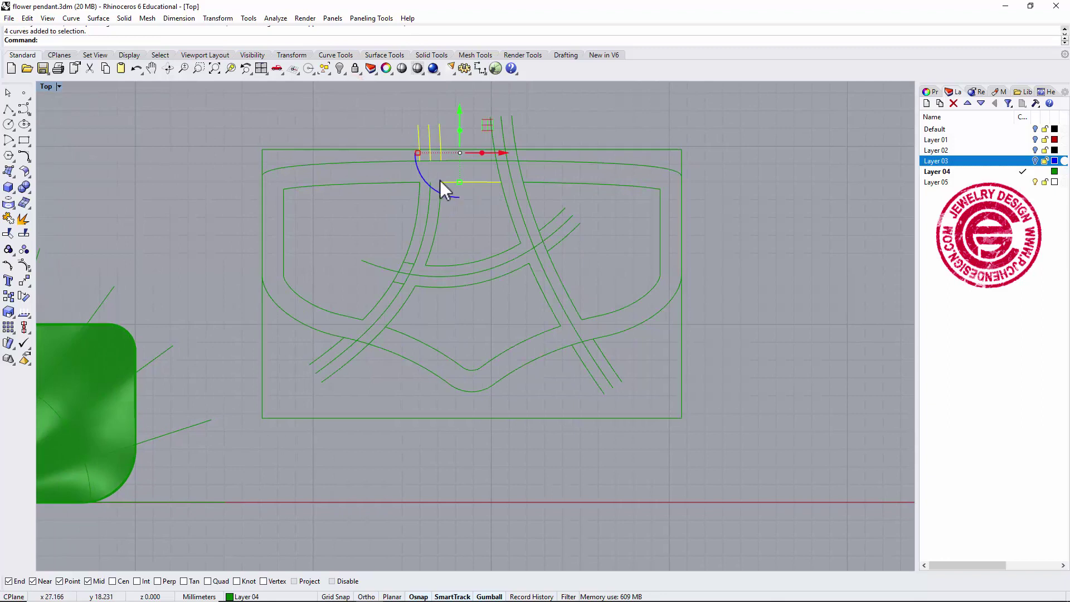
pyautogui.click(457, 220)
pyautogui.moveTo(390, 117); pyautogui.dragTo(467, 168)
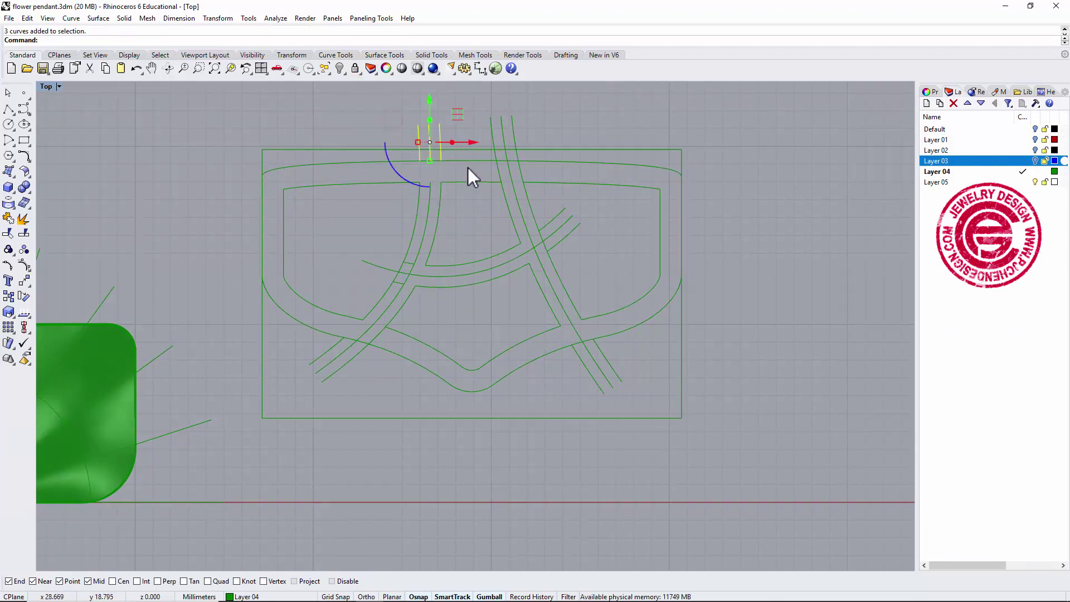
pyautogui.press('Delete')
# Delete the two leftover segments at the left crossing and the centre curves of the left and middle strips
pyautogui.scroll(4, 426, 222)
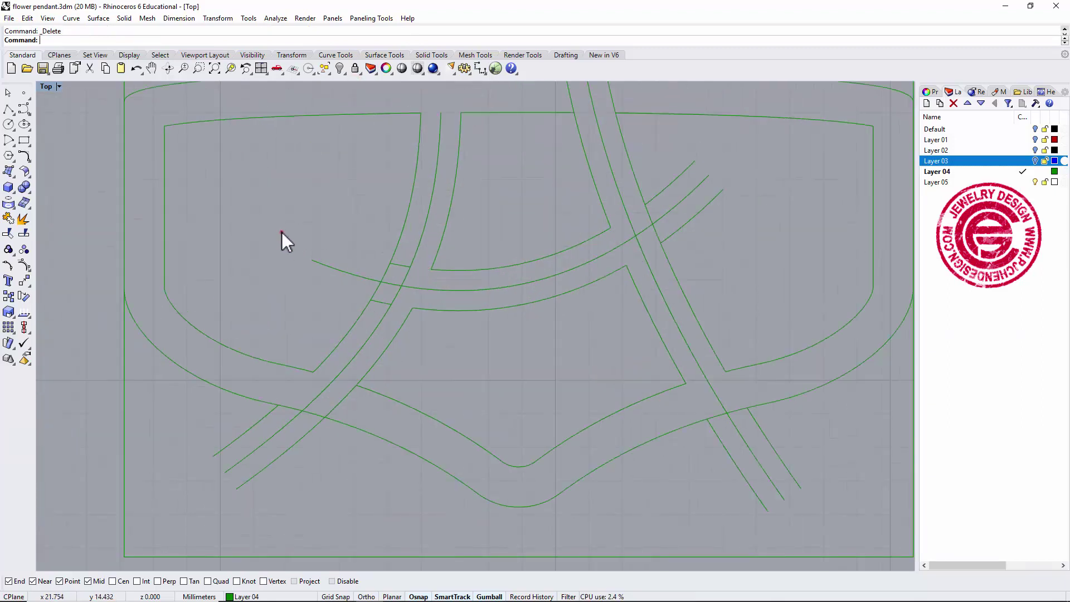
pyautogui.moveTo(282, 231); pyautogui.dragTo(450, 336)
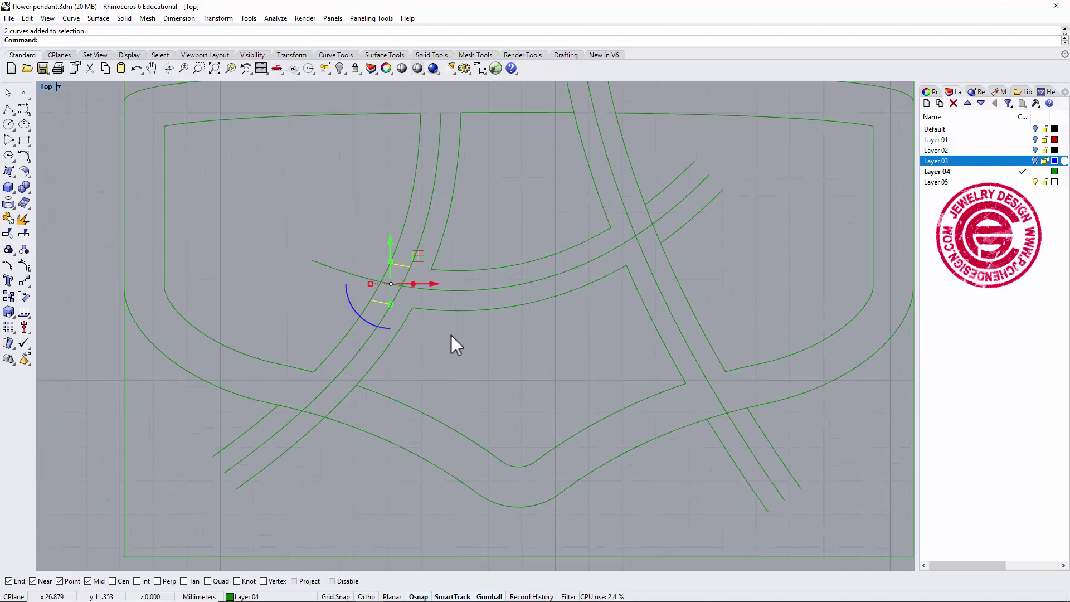
pyautogui.press('Delete')
pyautogui.click(401, 286)
pyautogui.press('Delete')
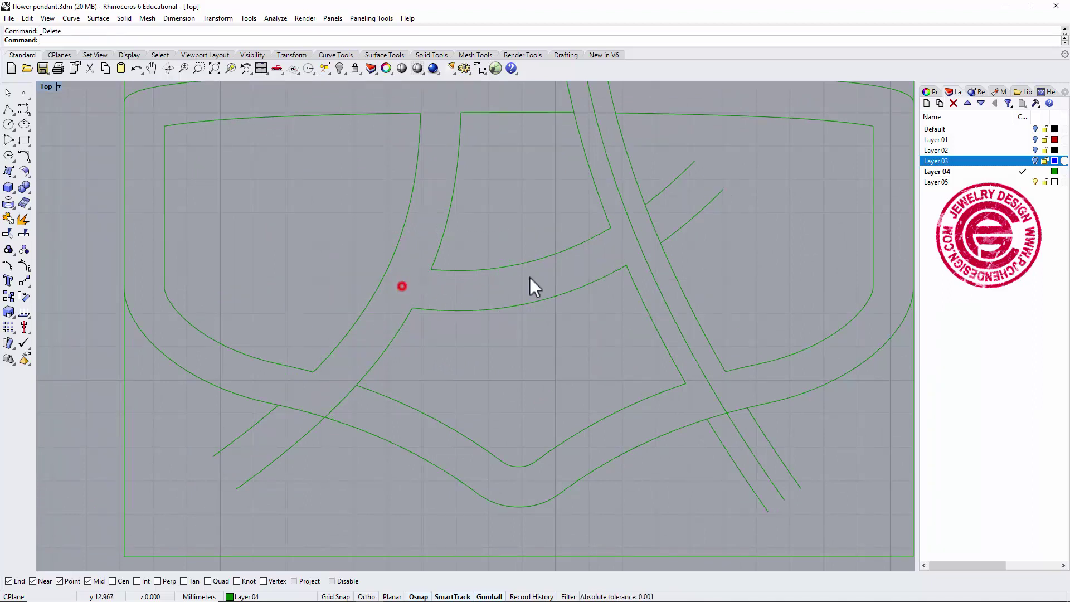
# Delete the right strip's centre curve, its leftover segments at the middle strip crossing, and its two ends below the petal outline
pyautogui.click(681, 332)
pyautogui.press('Delete')
pyautogui.click(667, 186)
pyautogui.press('Delete')
pyautogui.click(680, 223)
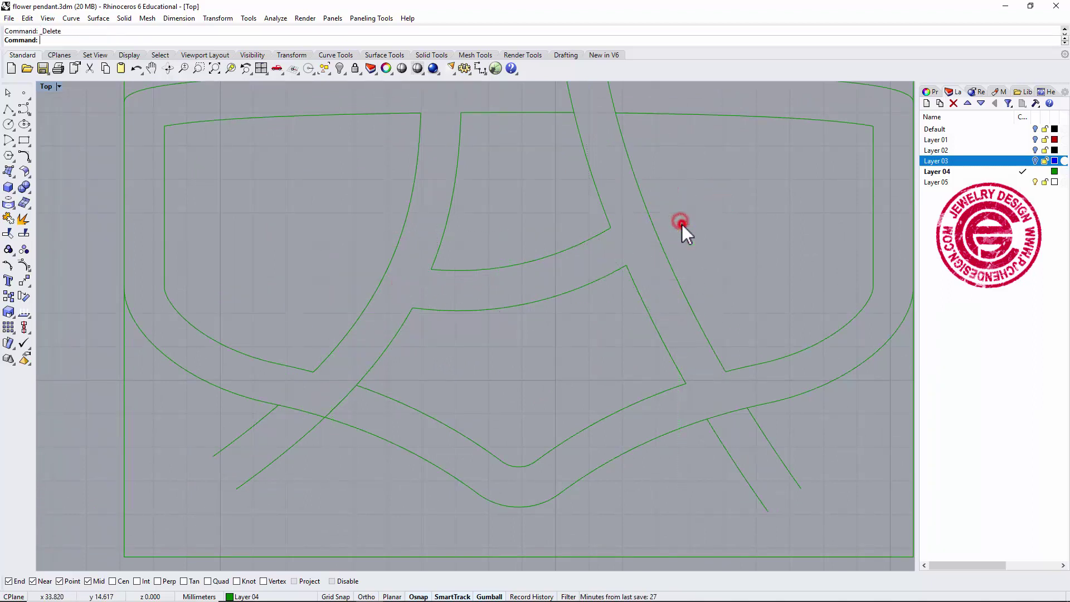
pyautogui.press('Delete')
pyautogui.press('Down')
pyautogui.moveTo(809, 377); pyautogui.dragTo(696, 362)
pyautogui.press('Delete')
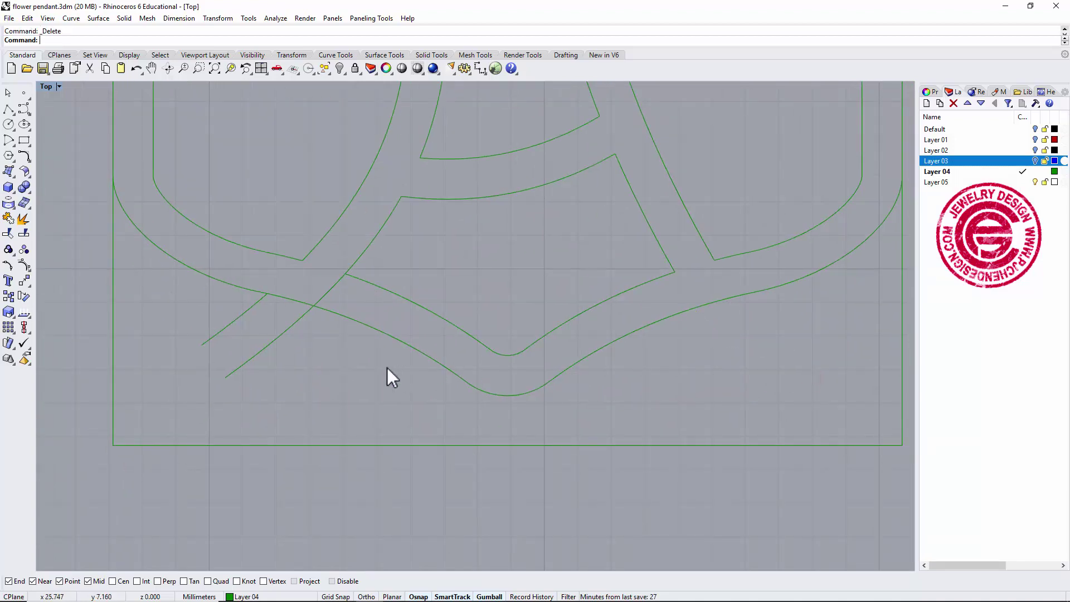
# Trim the left strip's edge where it passes the petal's lower inner border and delete its leftover end outside the outline
pyautogui.moveTo(298, 365); pyautogui.dragTo(228, 345)
pyautogui.press('Escape')
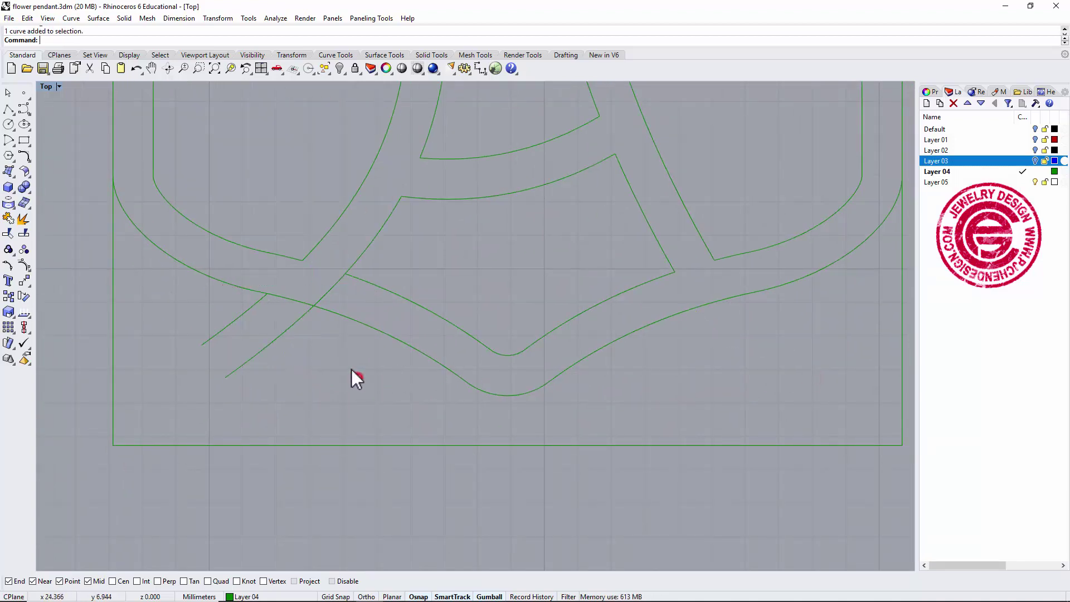
pyautogui.scroll(3, 350, 285)
pyautogui.click(361, 265)
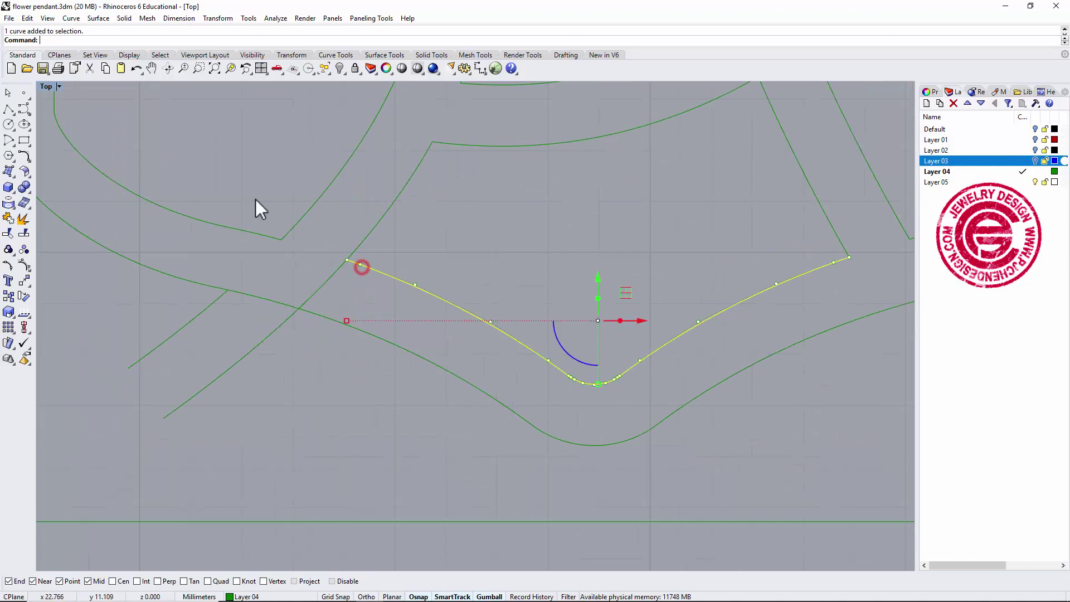
pyautogui.click(8, 233)
pyautogui.click(329, 282)
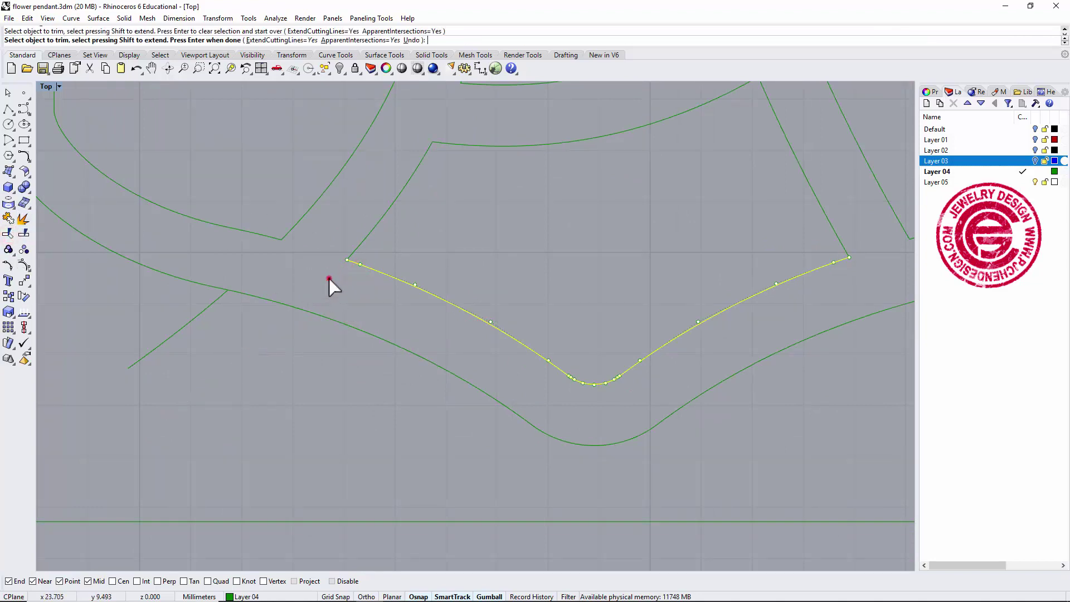
pyautogui.rightClick(319, 420)
pyautogui.moveTo(210, 384); pyautogui.dragTo(135, 312)
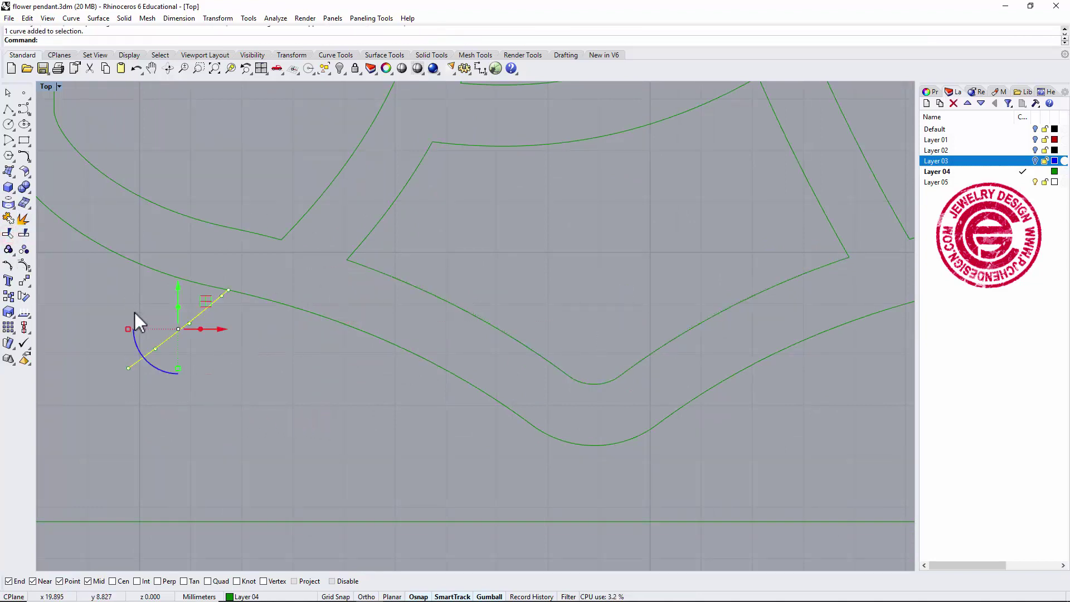
pyautogui.press('Delete')
# Trim both edges of the right strip above the petal's upper inner border
pyautogui.scroll(-5, 504, 224)
pyautogui.moveTo(505, 225); pyautogui.dragTo(456, 297, button='right')
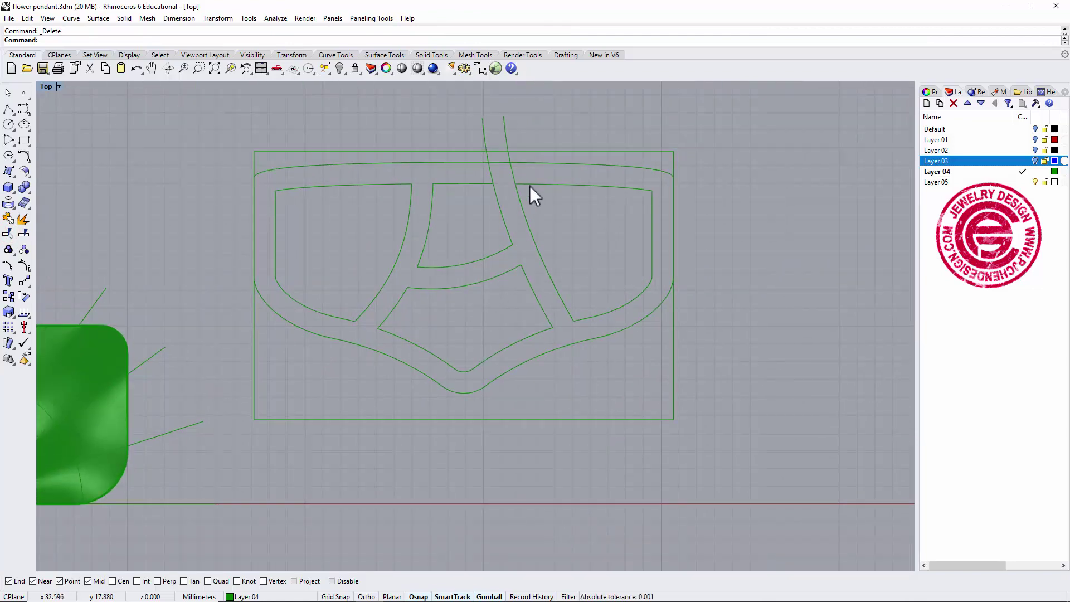
pyautogui.scroll(3, 521, 179)
pyautogui.click(496, 171)
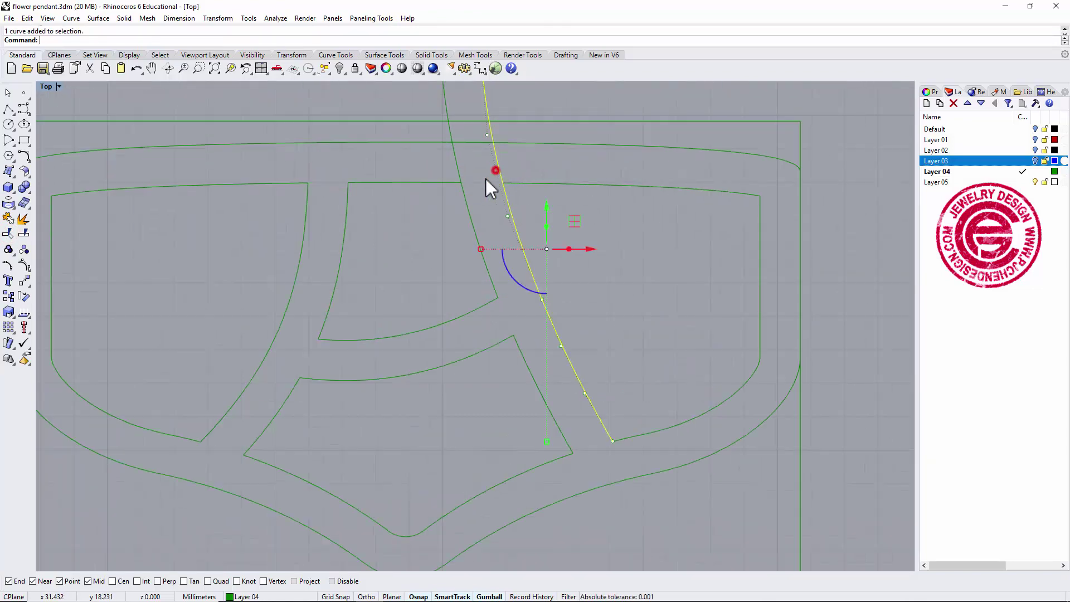
pyautogui.click(537, 182)
pyautogui.keyDown('shift'); pyautogui.click(427, 181); pyautogui.keyUp('shift')
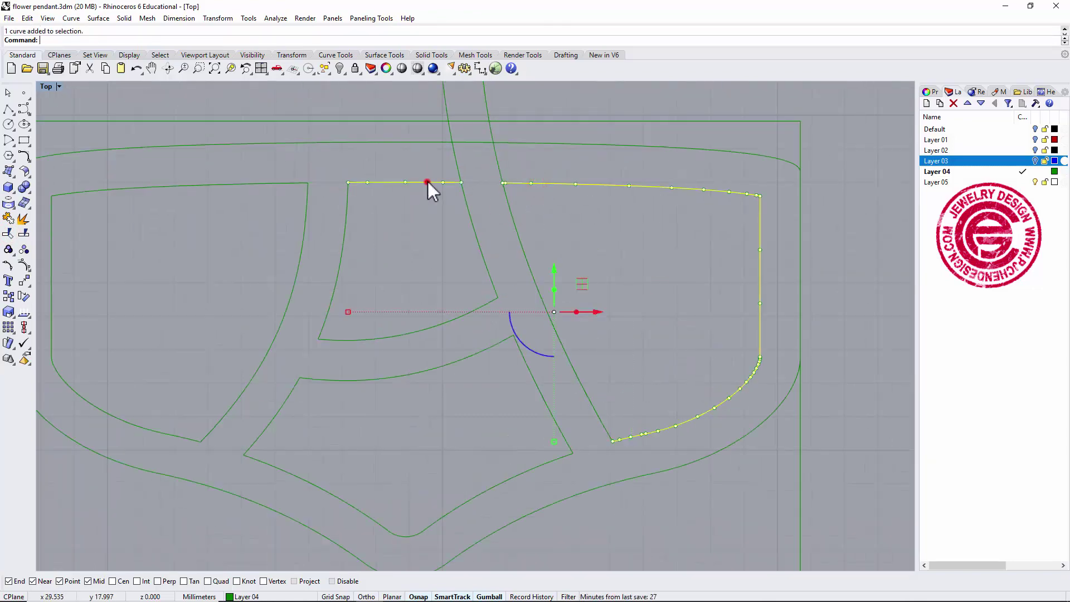
pyautogui.click(8, 233)
pyautogui.click(508, 165)
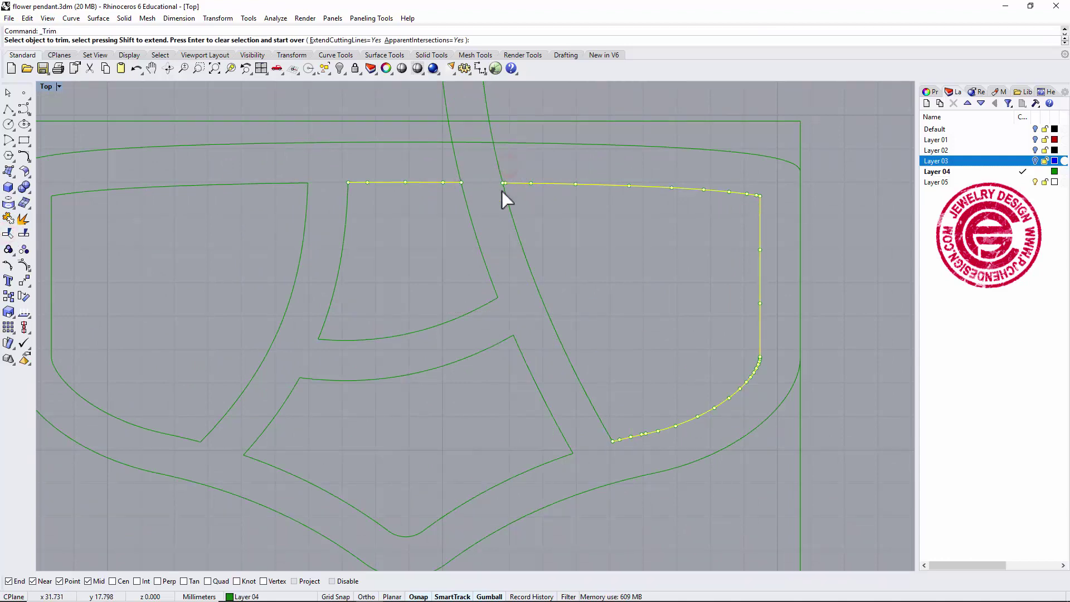
pyautogui.click(513, 168)
pyautogui.scroll(-2, 604, 234)
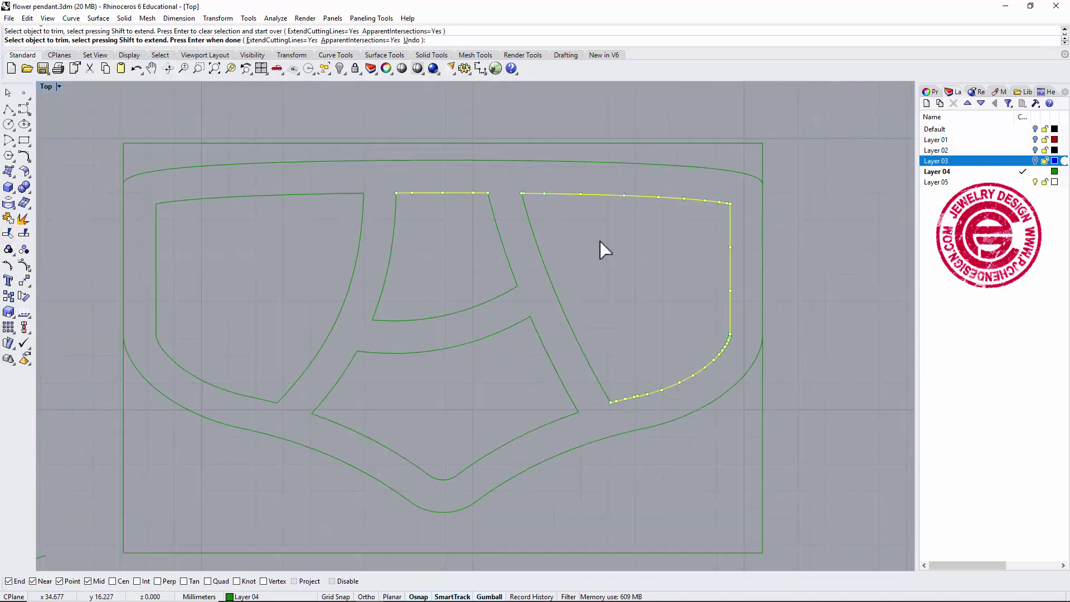
pyautogui.rightClick(601, 242)
pyautogui.click(674, 267)
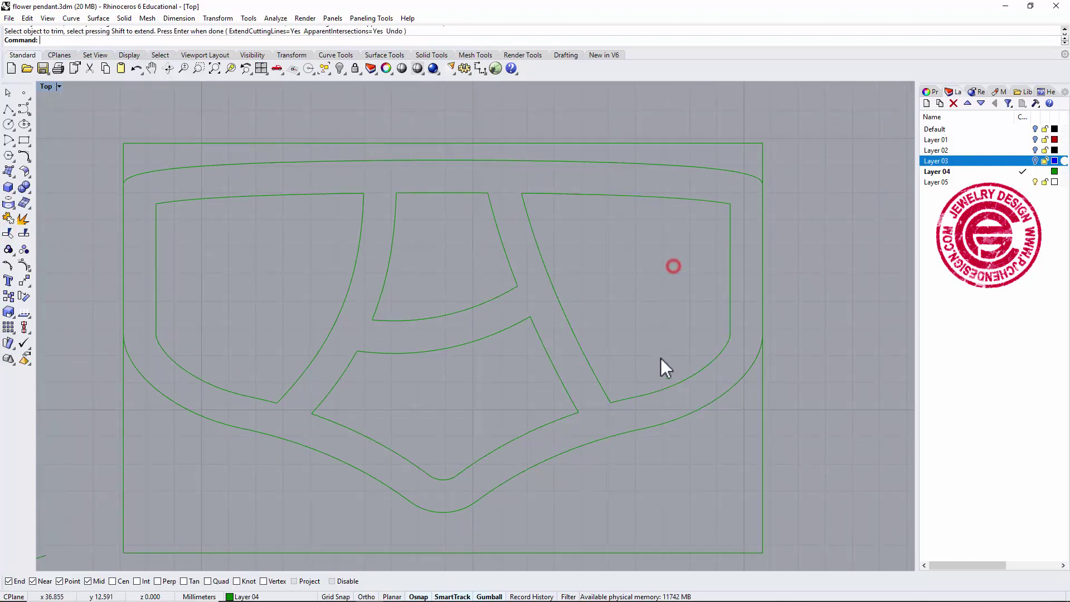
# Join the pattern's border and strip segments into closed opening curves
pyautogui.scroll(-2, 463, 237)
pyautogui.moveTo(171, 119); pyautogui.dragTo(718, 468)
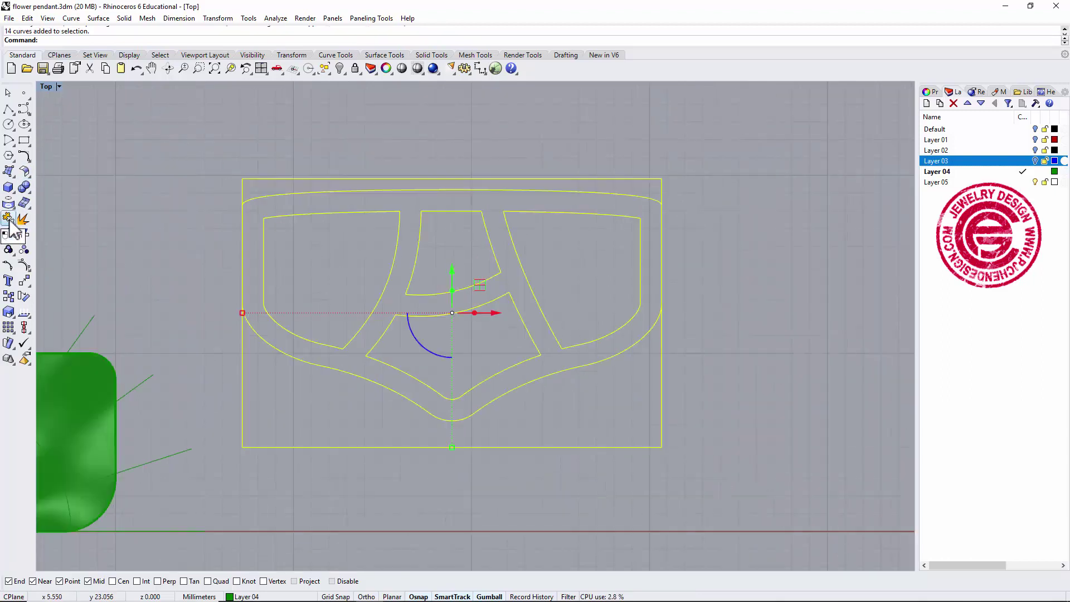
pyautogui.click(10, 219)
pyautogui.click(791, 266)
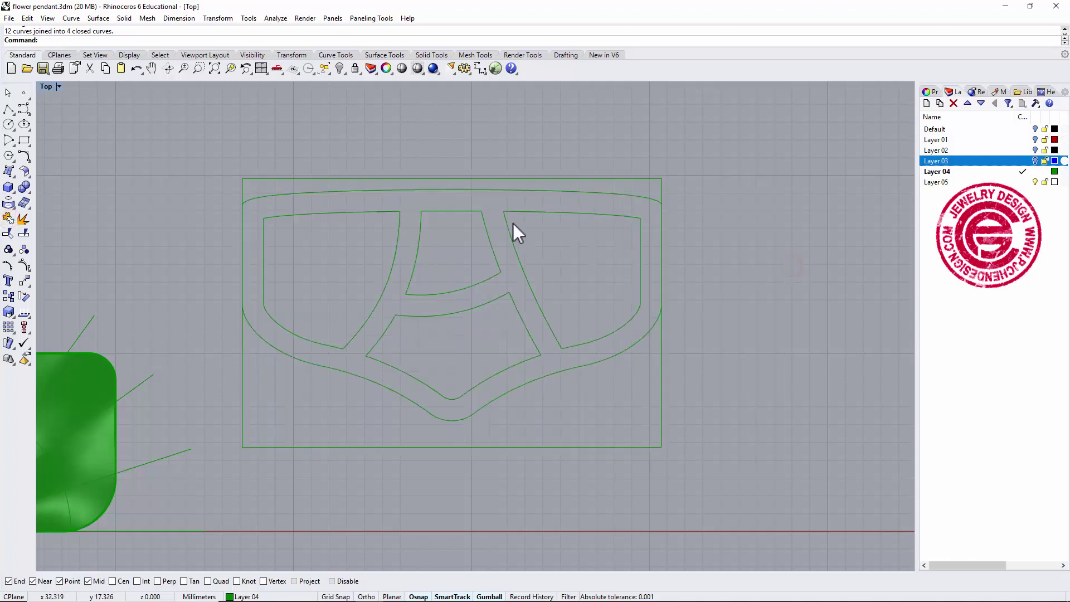
# Fillet the corners of the left opening curve with a radius of 0.5 mm
pyautogui.scroll(2, 512, 223)
pyautogui.scroll(4, 538, 212)
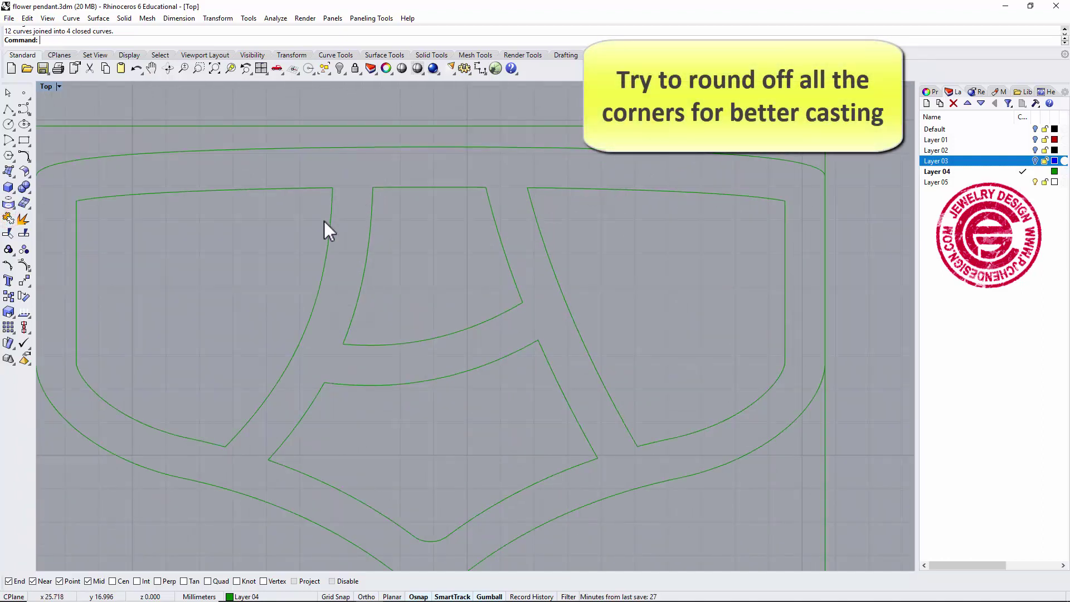
pyautogui.scroll(3, 334, 193)
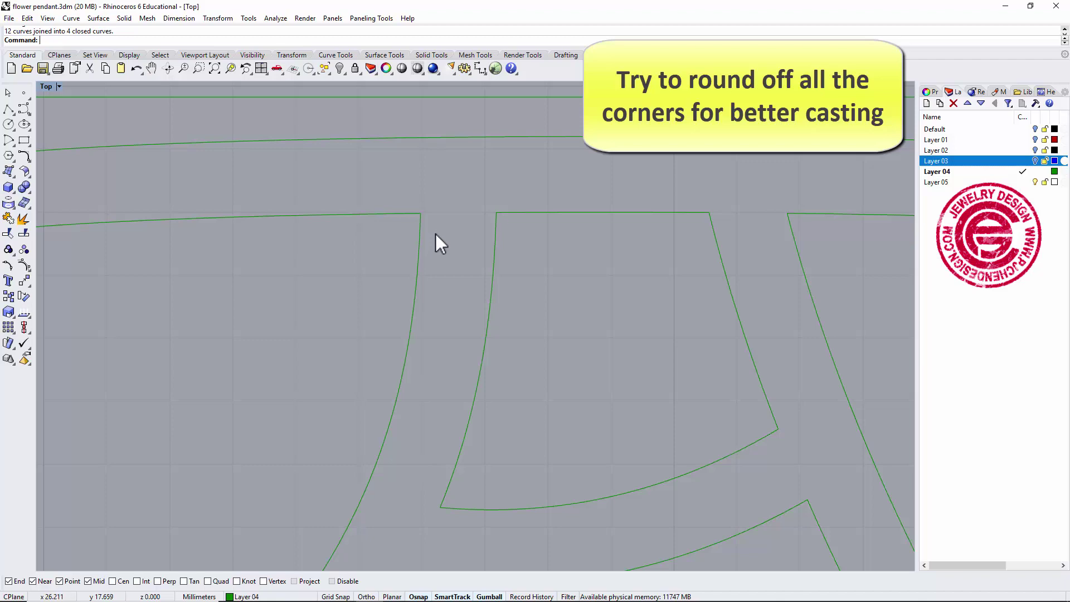
pyautogui.scroll(-4, 435, 237)
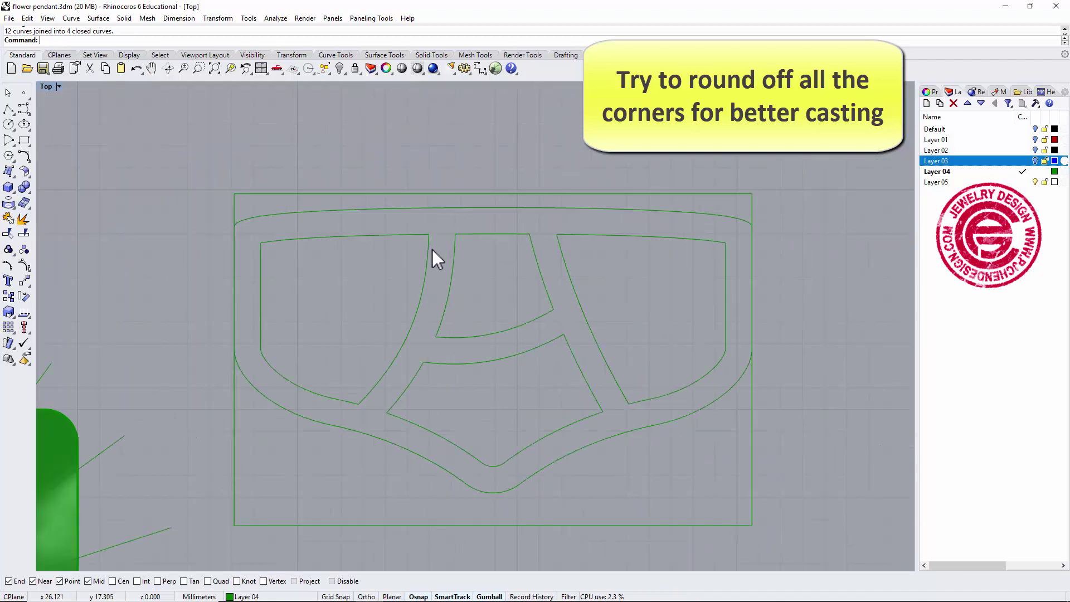
pyautogui.scroll(2, 435, 239)
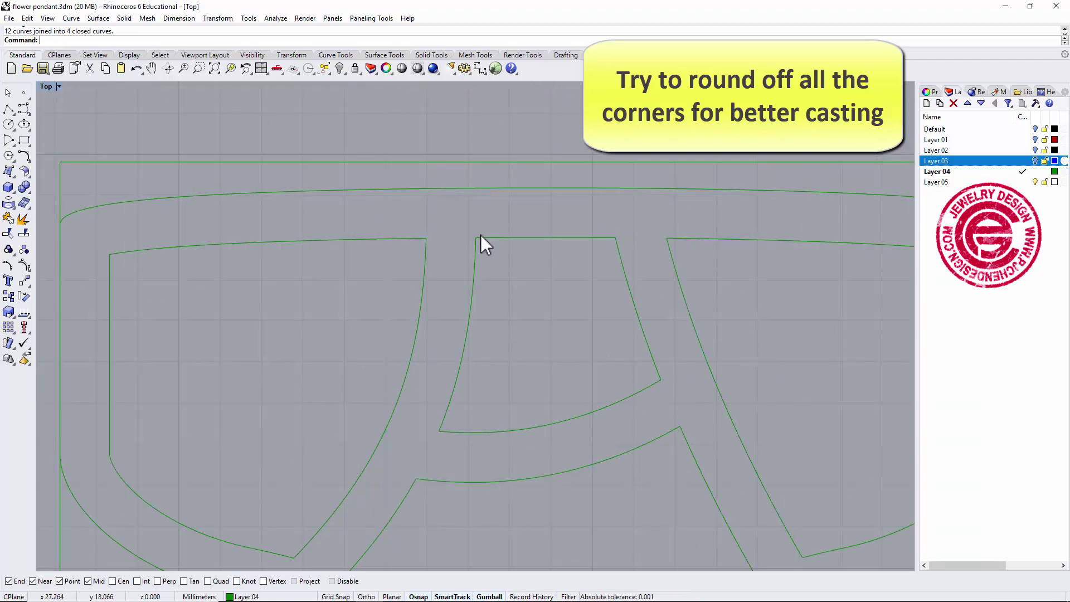
pyautogui.scroll(-3, 358, 287)
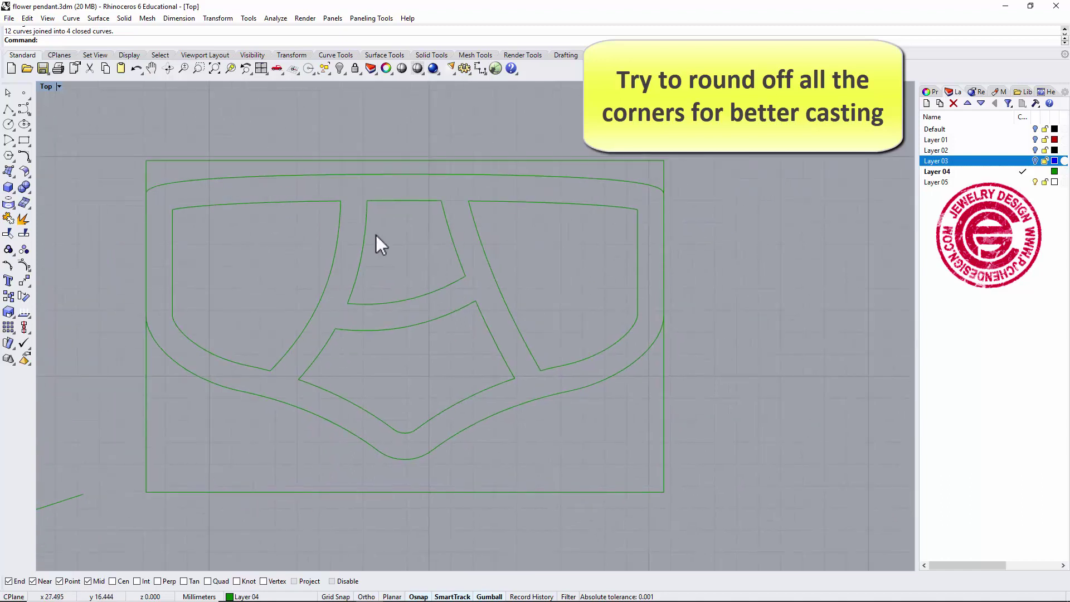
pyautogui.click(25, 157)
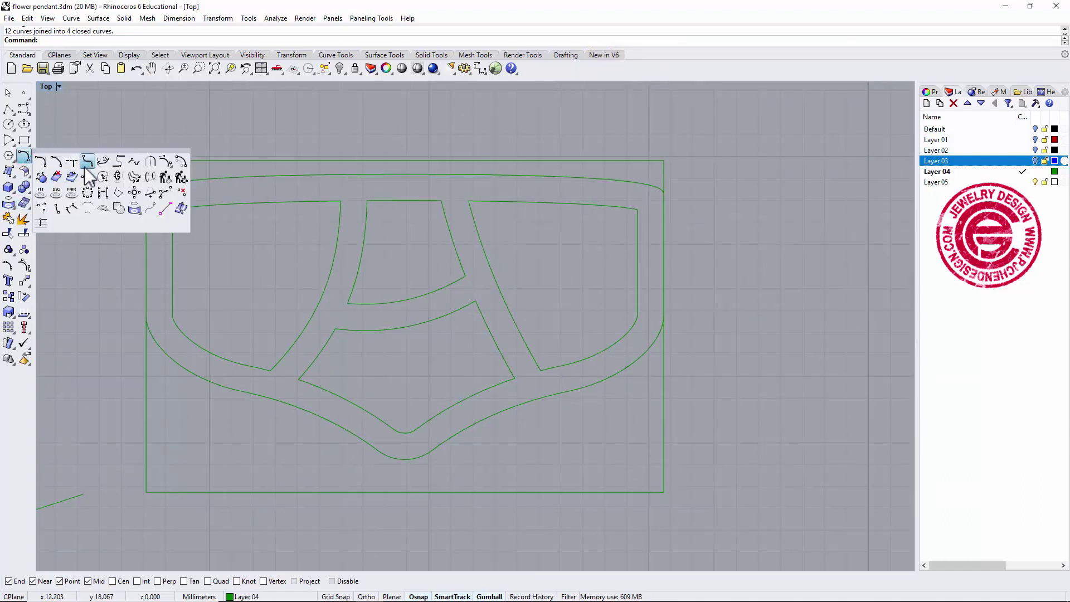
pyautogui.click(86, 163)
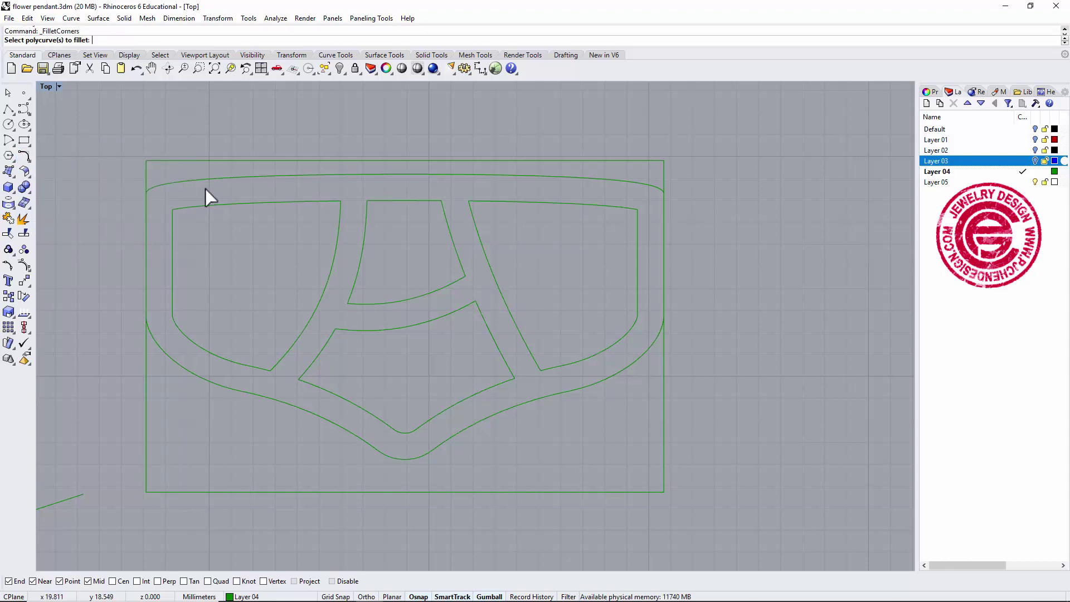
pyautogui.click(278, 202)
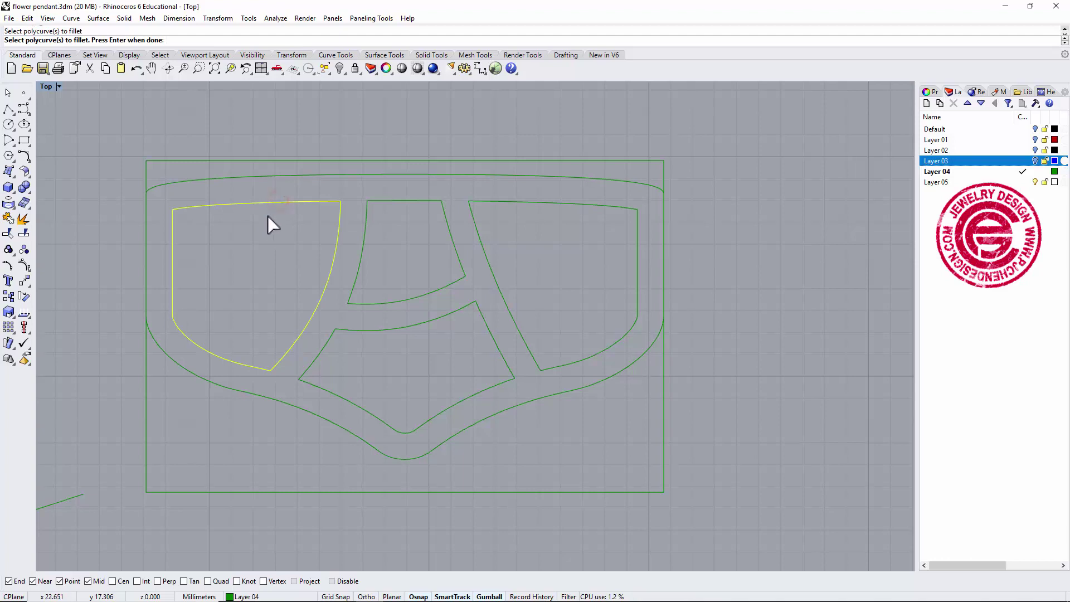
pyautogui.press('Return')
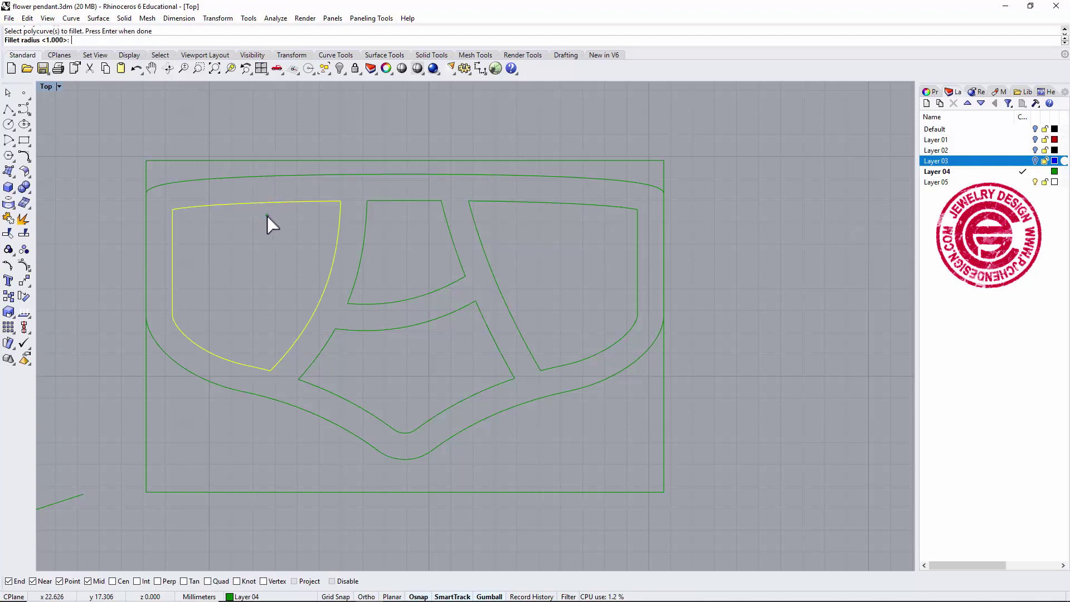
pyautogui.write('0.5')
pyautogui.press('Return')
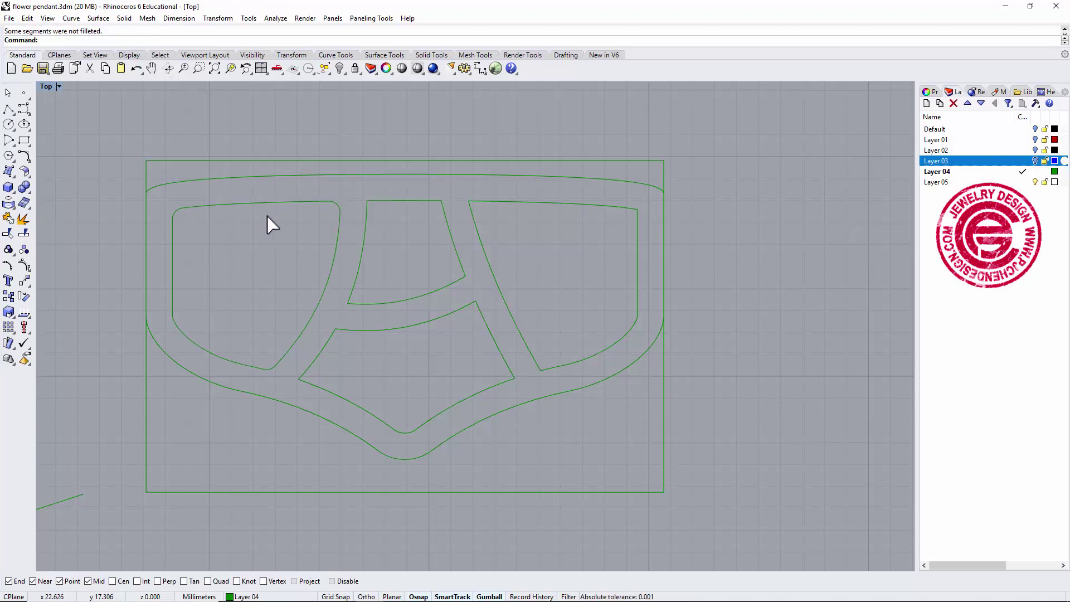
# Fillet the corners of the upper middle, lower middle and right opening curves with the same 0.5 mm radius
pyautogui.press('Return')
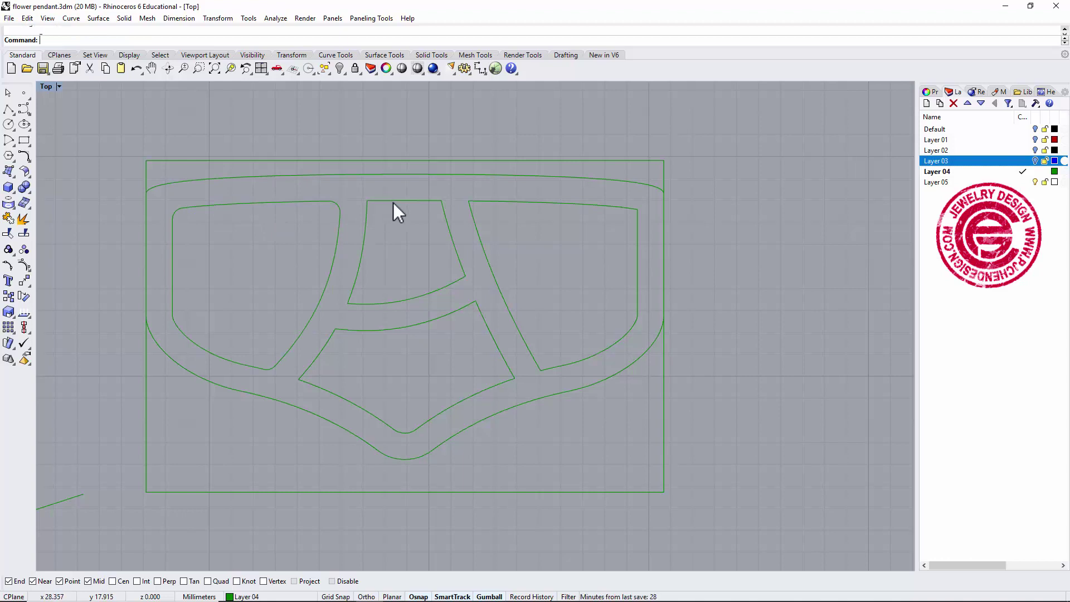
pyautogui.click(393, 202)
pyautogui.click(453, 311)
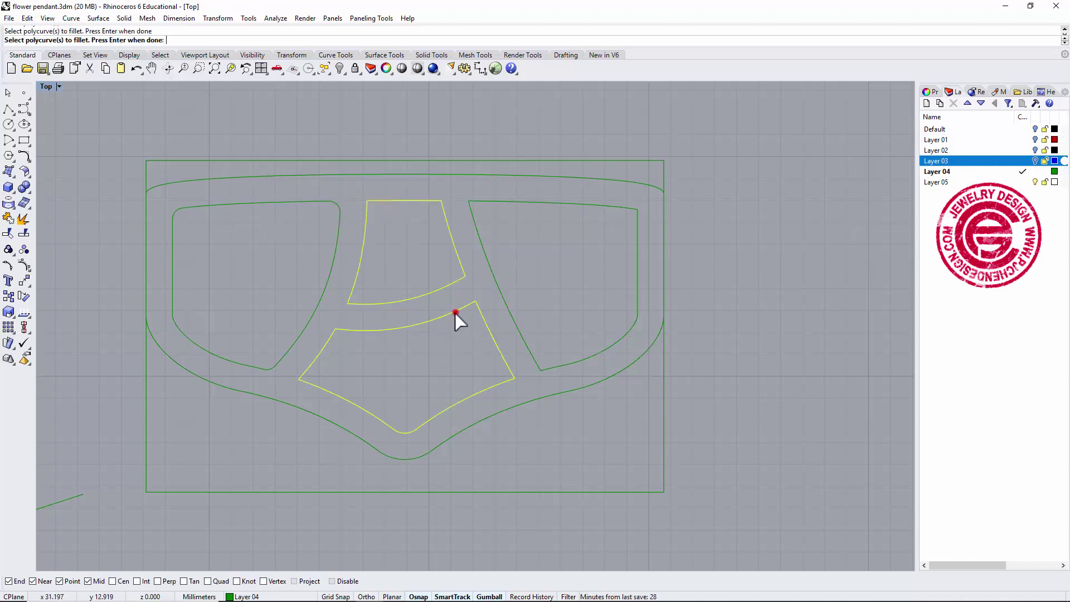
pyautogui.click(501, 288)
pyautogui.press('Return')
pyautogui.press('Return')
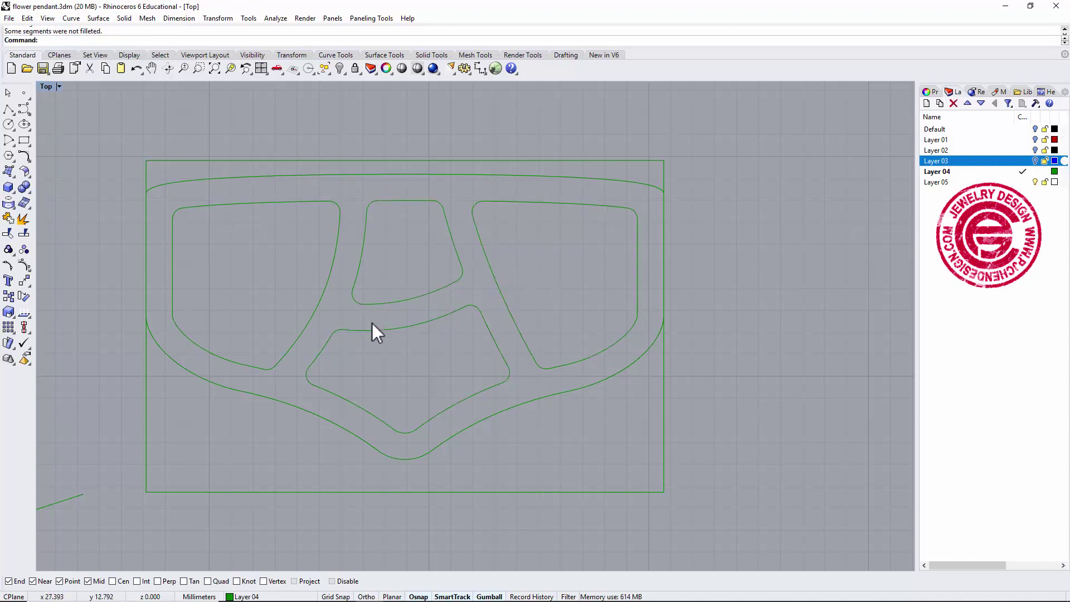
# Create a planar surface from the rectangle that frames the petal outline
pyautogui.scroll(-3, 484, 379)
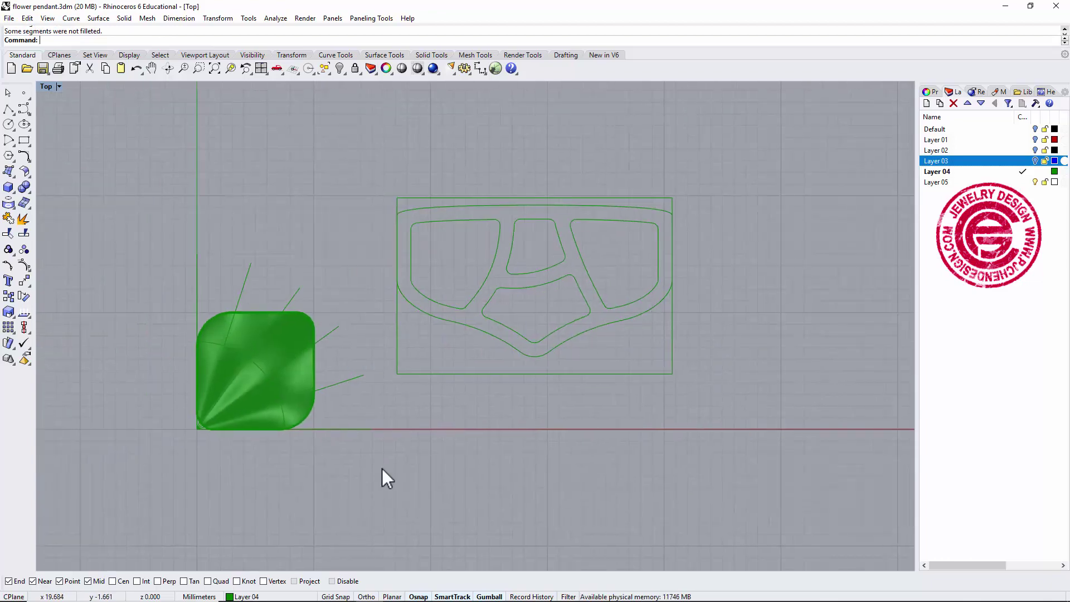
pyautogui.moveTo(470, 333); pyautogui.dragTo(544, 272, button='right')
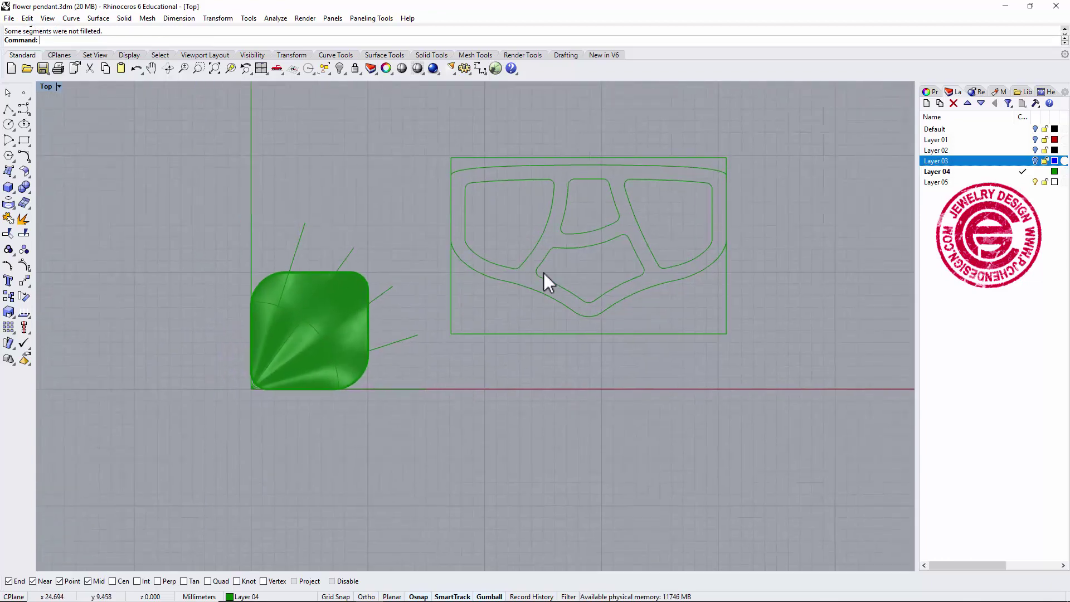
pyautogui.scroll(3, 600, 247)
pyautogui.scroll(-3, 611, 247)
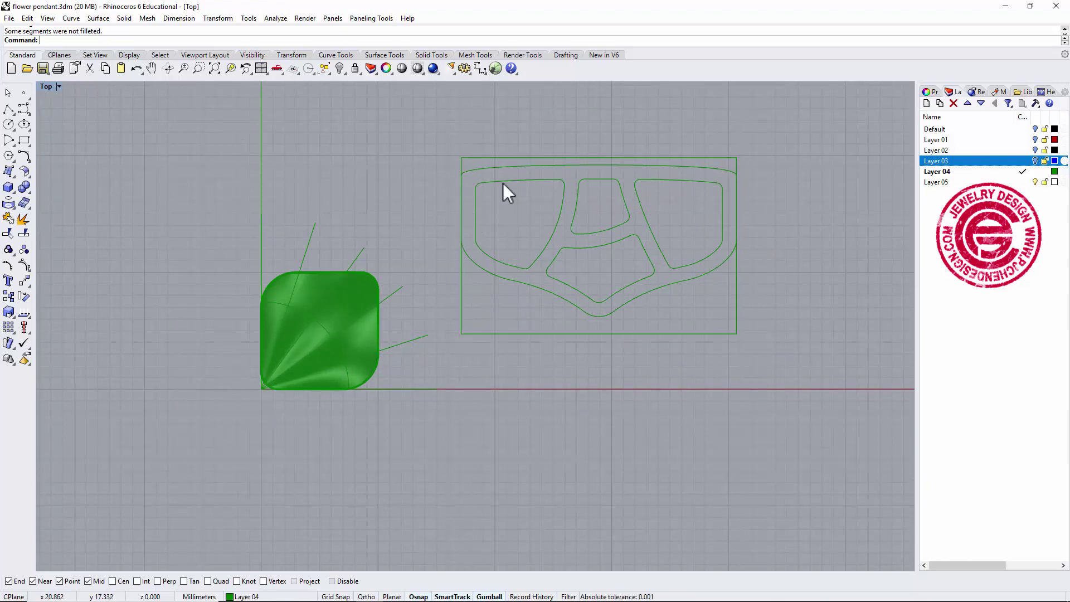
pyautogui.click(462, 283)
pyautogui.click(14, 176)
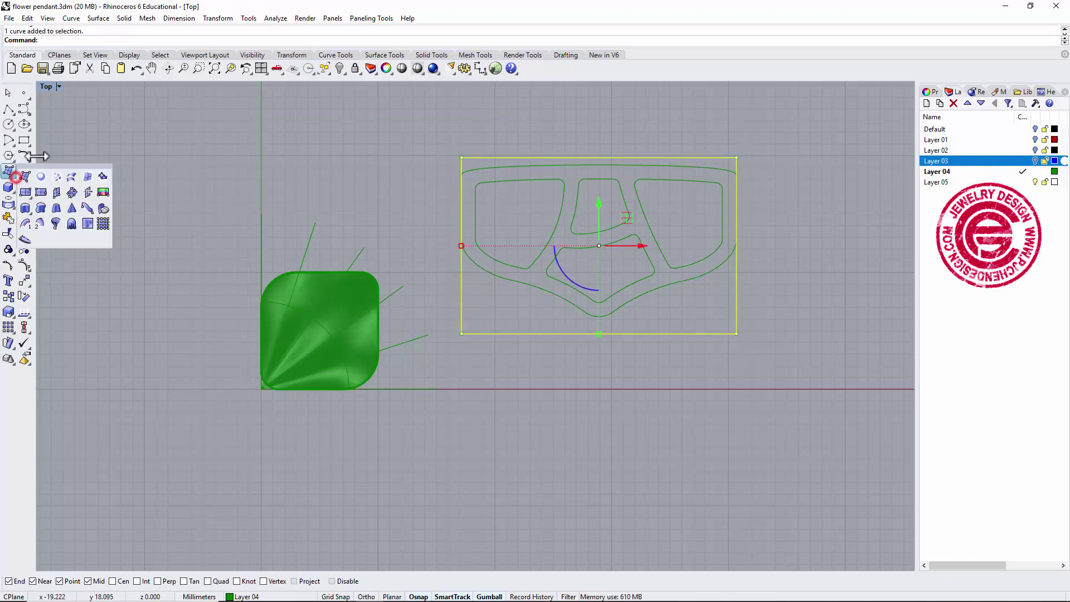
pyautogui.click(41, 176)
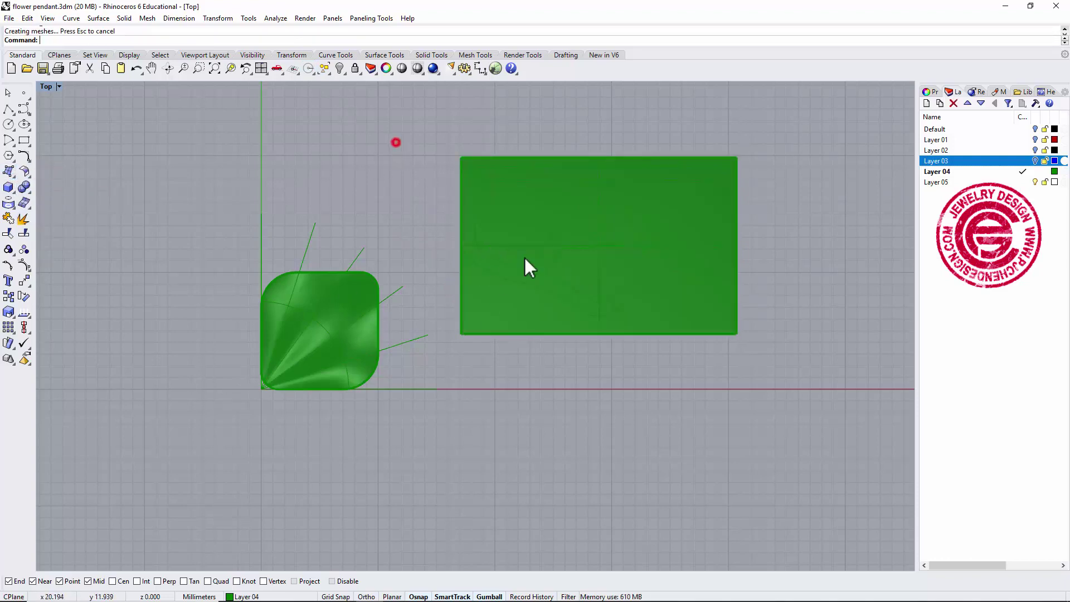
# Set the display colour of the five closed pattern curves on the planar rectangle to Red
pyautogui.scroll(2, 543, 268)
pyautogui.scroll(-3, 538, 262)
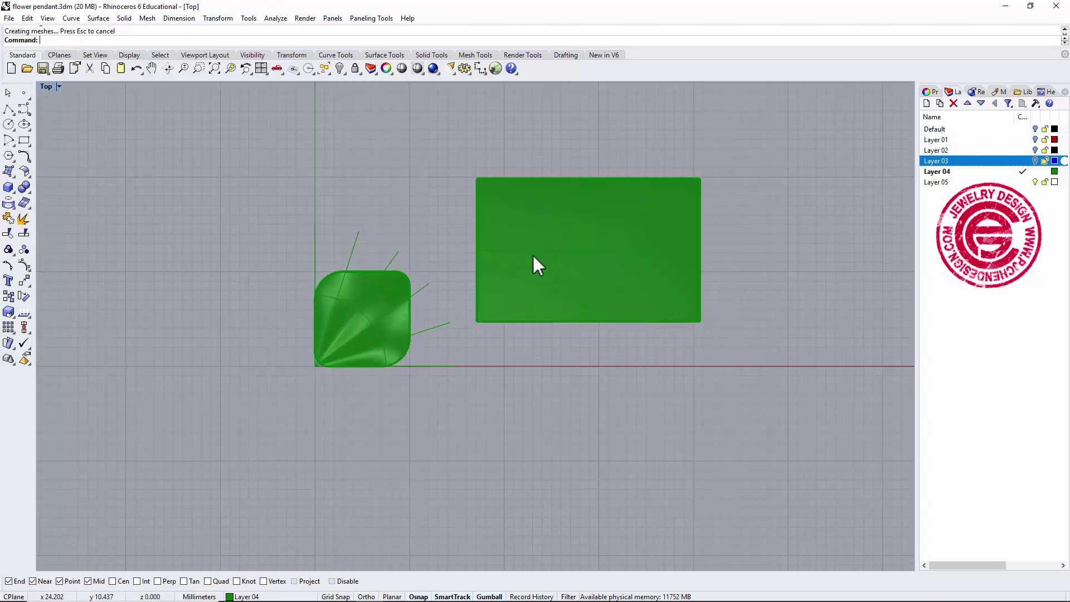
pyautogui.moveTo(433, 131); pyautogui.dragTo(689, 305)
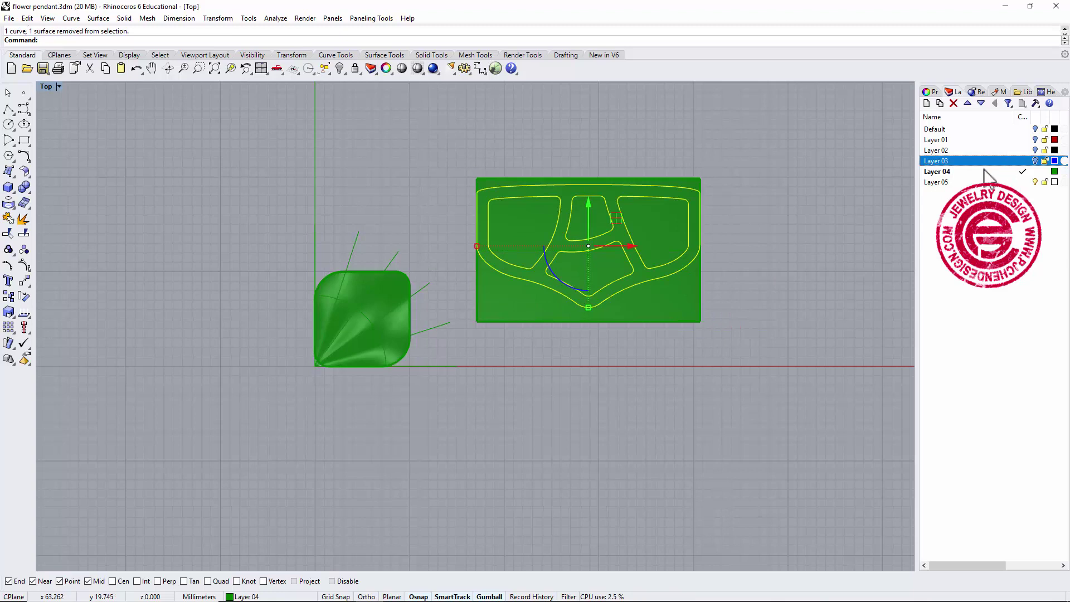
pyautogui.click(929, 91)
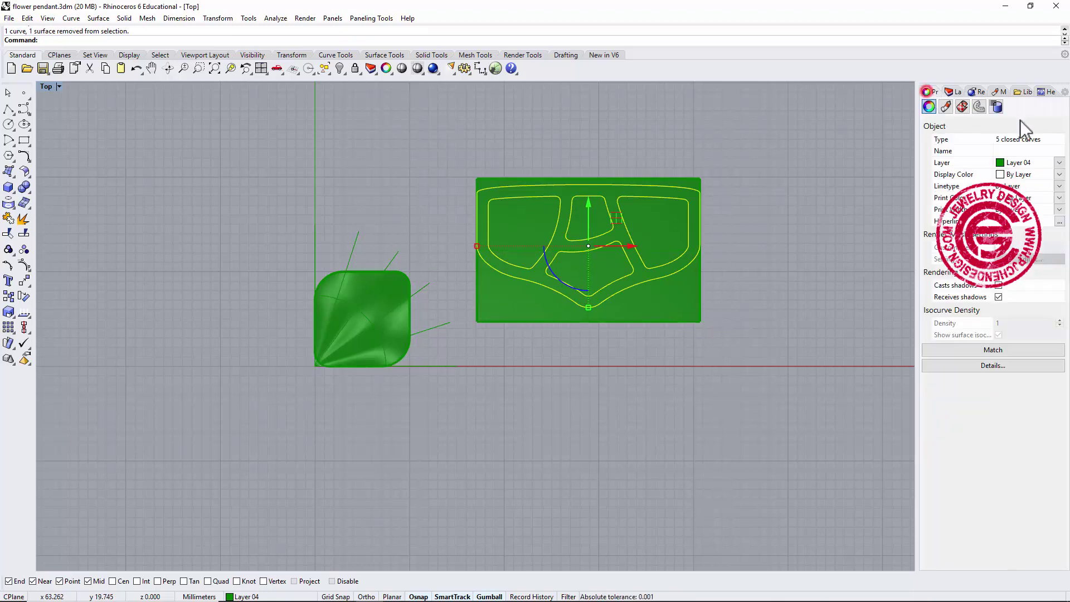
pyautogui.click(1058, 175)
pyautogui.click(1020, 212)
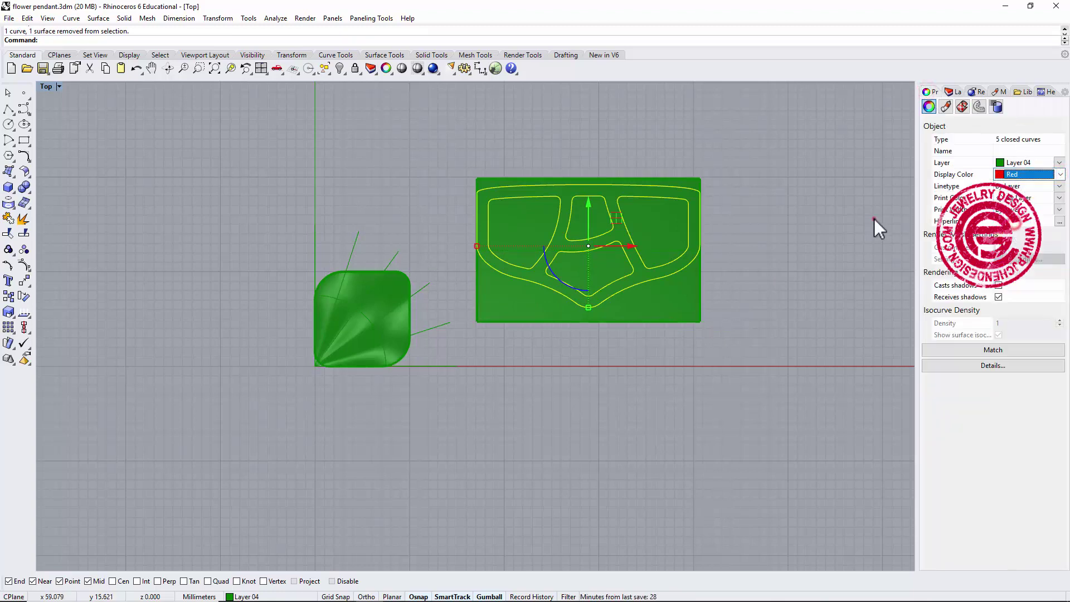
pyautogui.click(874, 218)
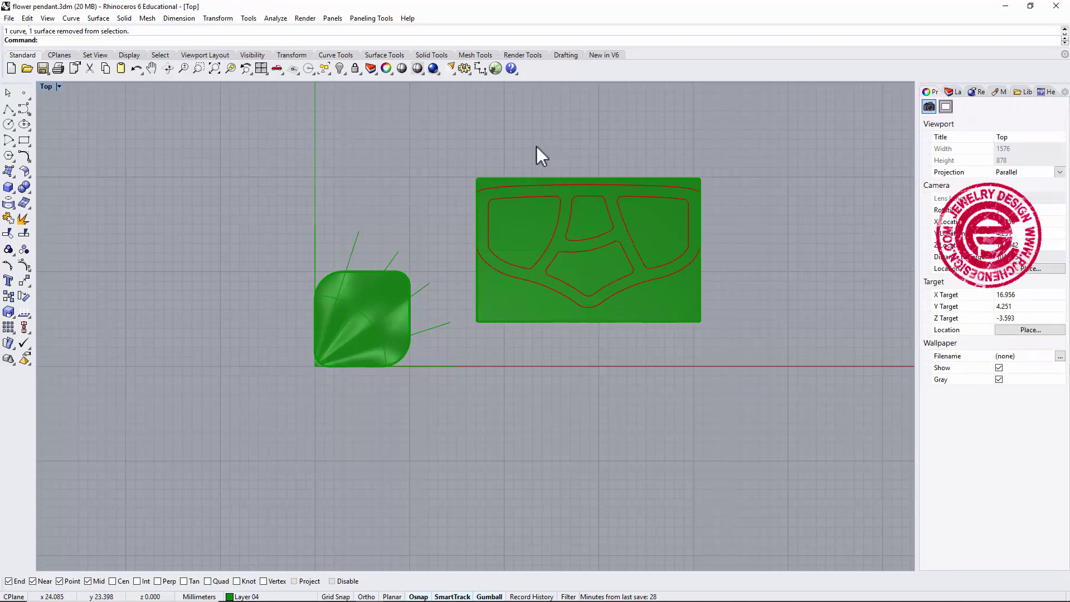
# Flow a copy of the five red pattern curves from the rectangular base surface onto the petal surface, matching corresponding corners
pyautogui.click(209, 18)
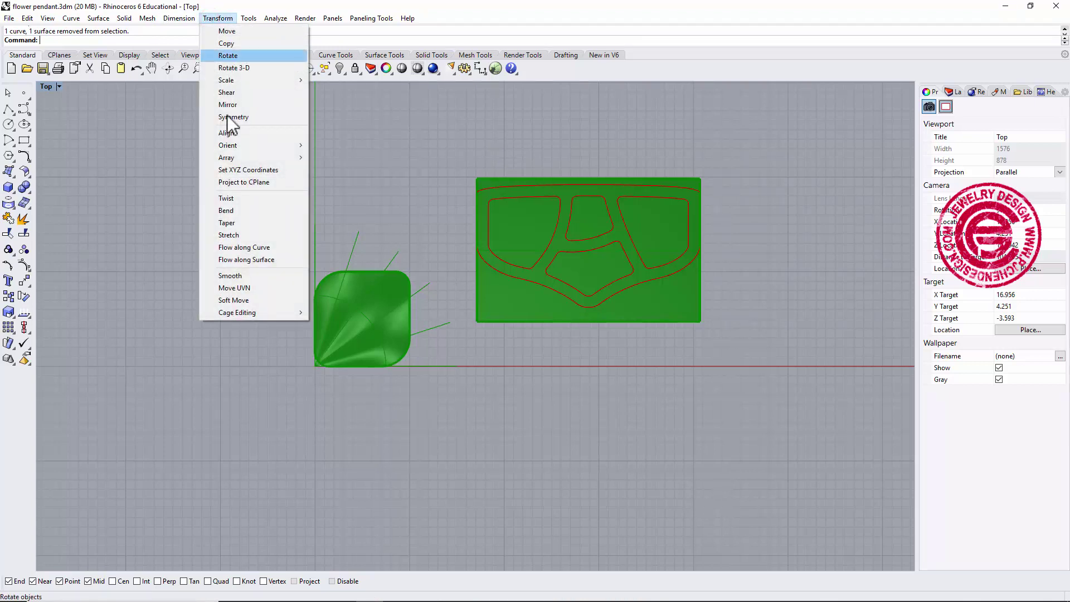
pyautogui.click(245, 259)
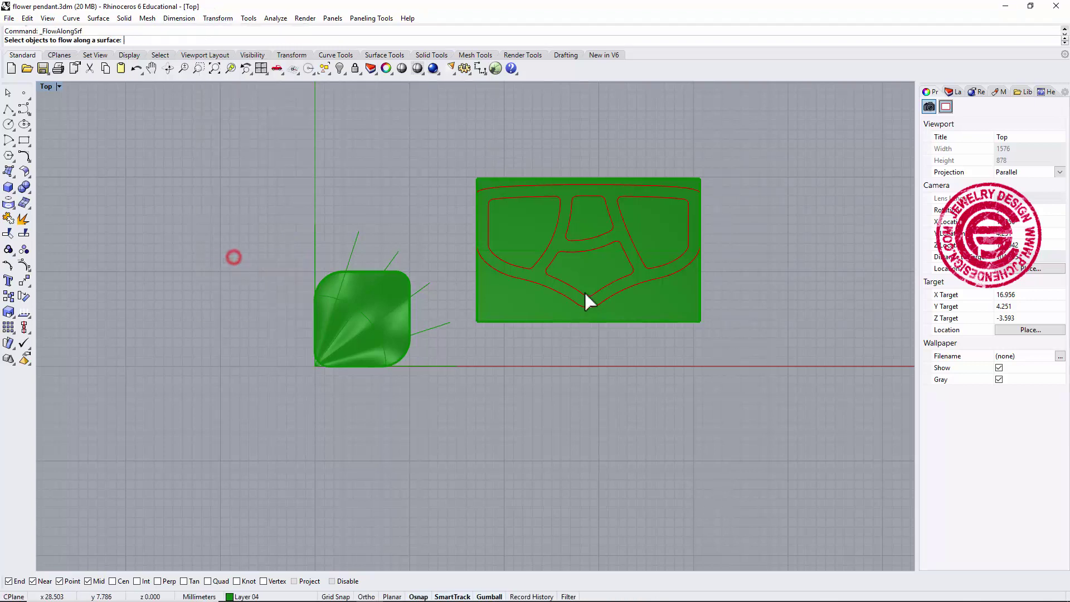
pyautogui.moveTo(447, 149); pyautogui.dragTo(719, 316)
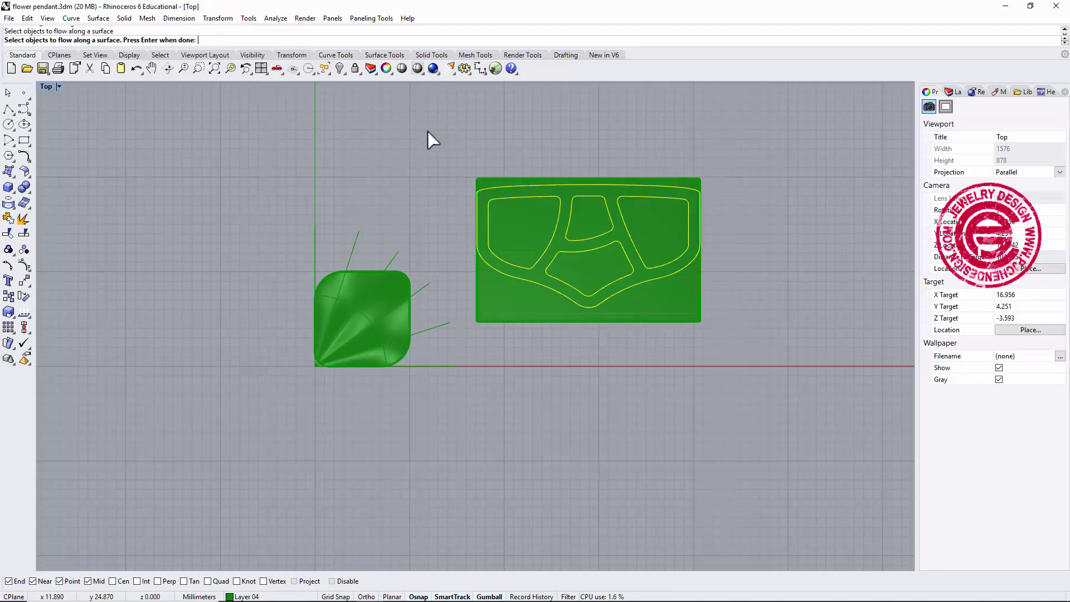
pyautogui.press('Return')
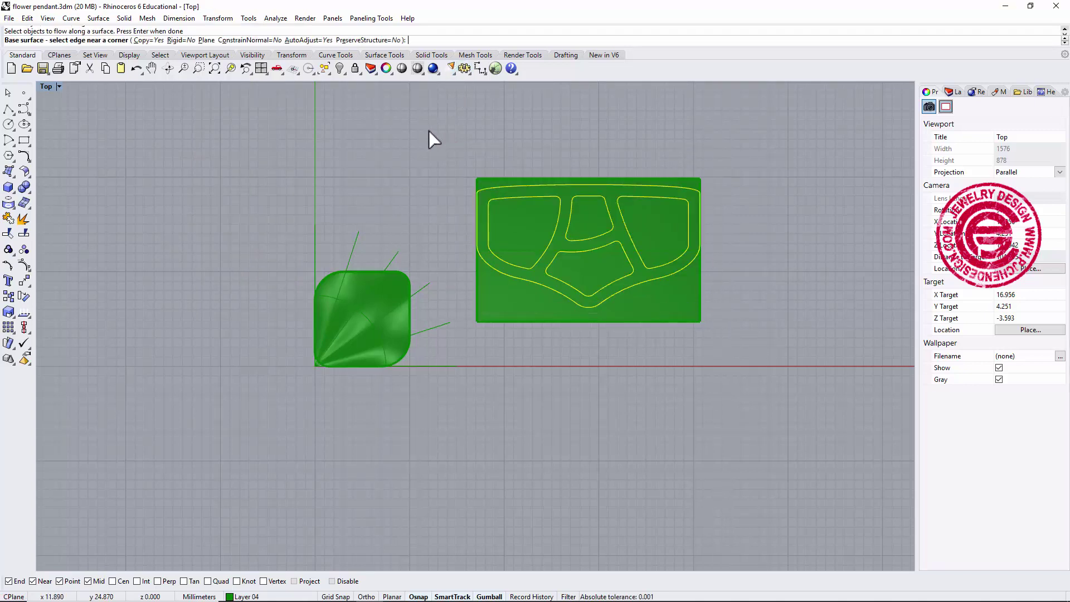
pyautogui.click(480, 176)
pyautogui.scroll(5, 313, 346)
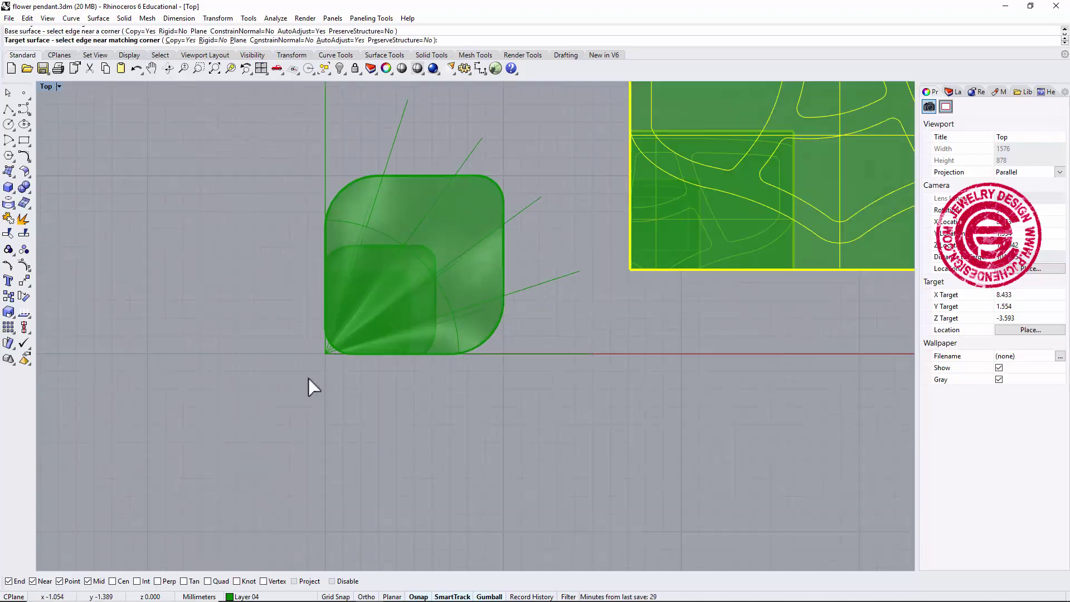
pyautogui.click(333, 281)
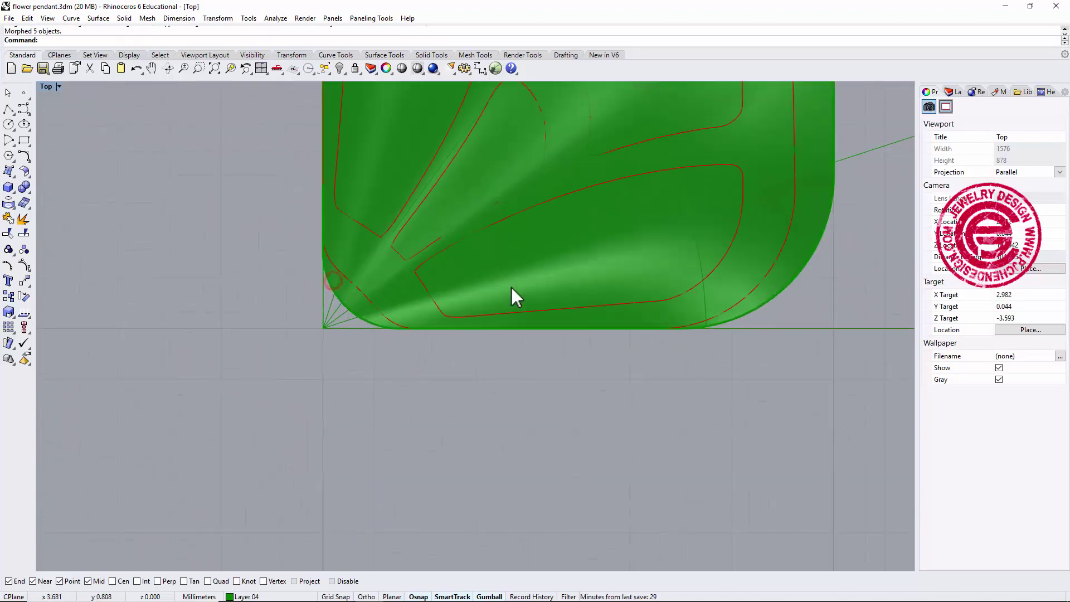
# Examine how the flowed border curve and openings sit relative to the petal's outer edge
pyautogui.scroll(-4, 511, 295)
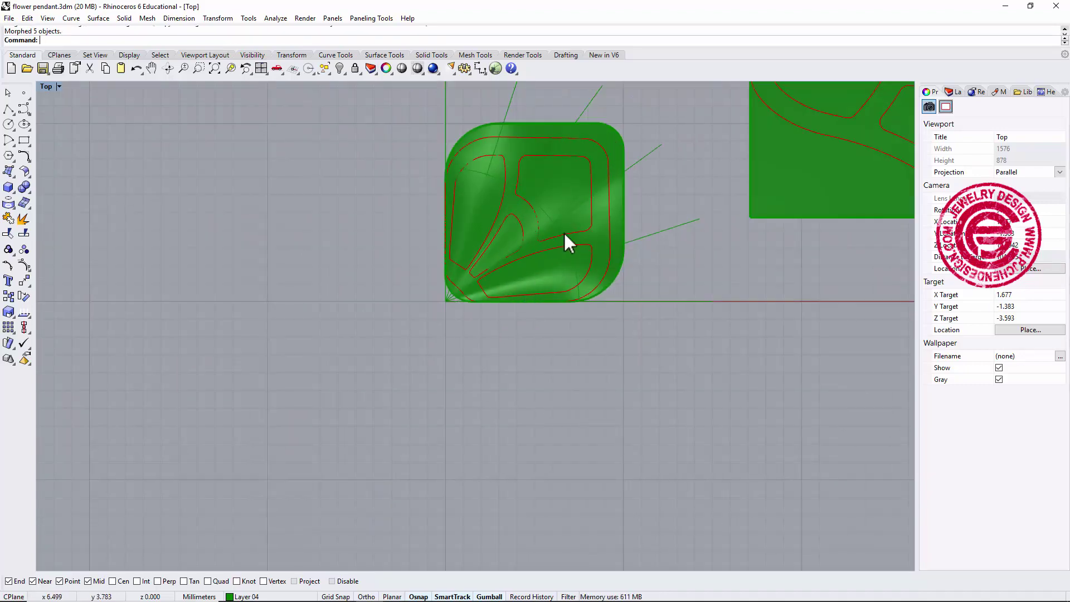
pyautogui.press('Right')
pyautogui.press('Up')
pyautogui.scroll(1, 534, 269)
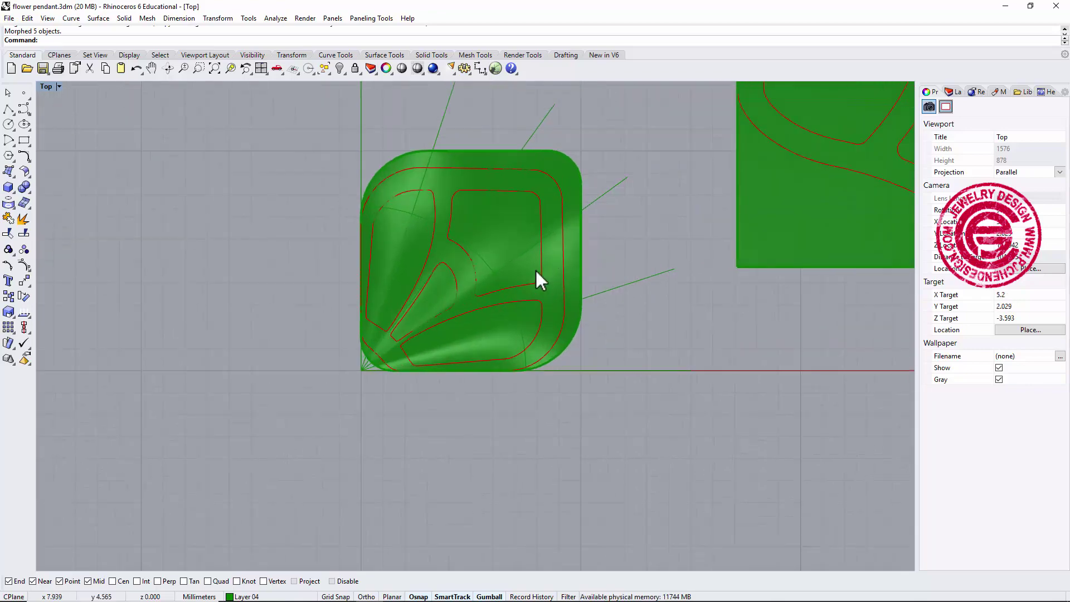
pyautogui.scroll(-3, 535, 268)
pyautogui.press('Right')
pyautogui.press('Right')
pyautogui.press('Right')
pyautogui.press('Right')
pyautogui.press('Right')
pyautogui.press('Right')
pyautogui.press('Right')
pyautogui.press('Right')
pyautogui.moveTo(459, 371); pyautogui.dragTo(506, 373, button='right')
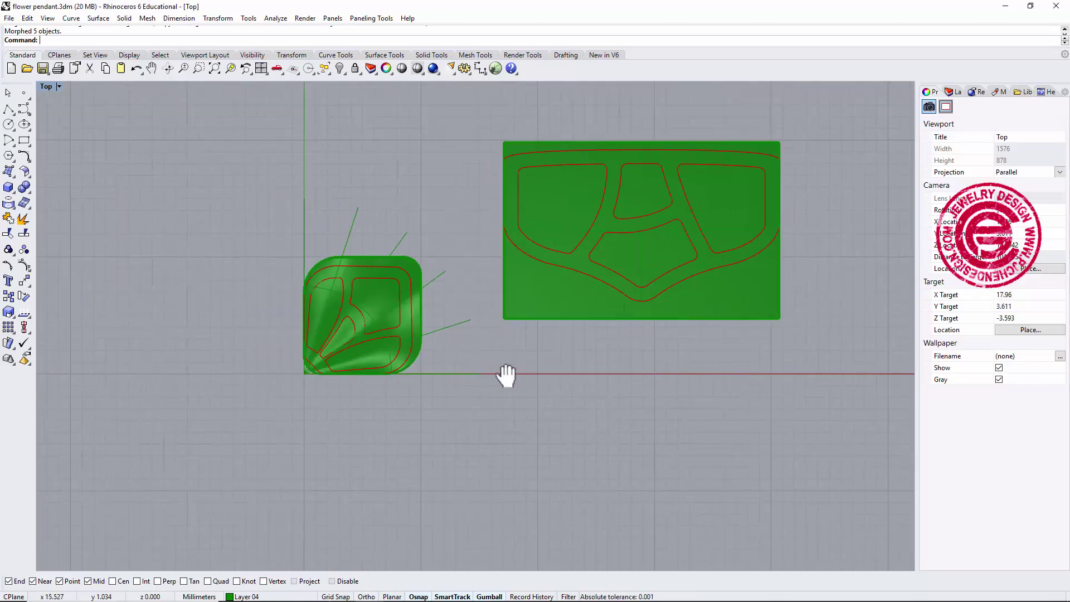
pyautogui.scroll(3, 452, 362)
pyautogui.scroll(3, 432, 383)
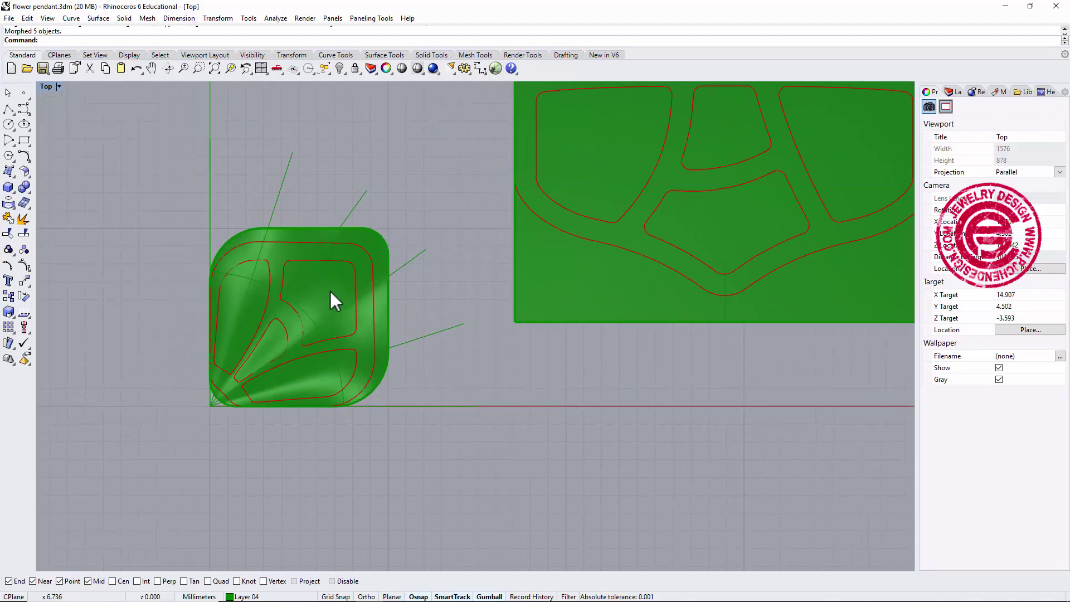
pyautogui.scroll(-1, 333, 291)
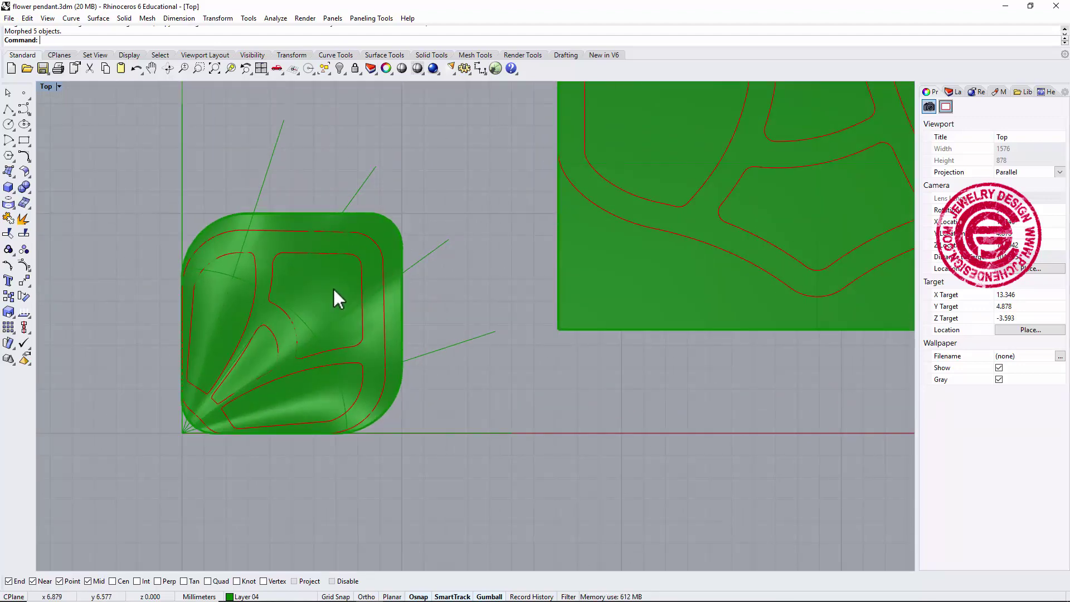
pyautogui.moveTo(333, 286); pyautogui.dragTo(386, 237, button='right')
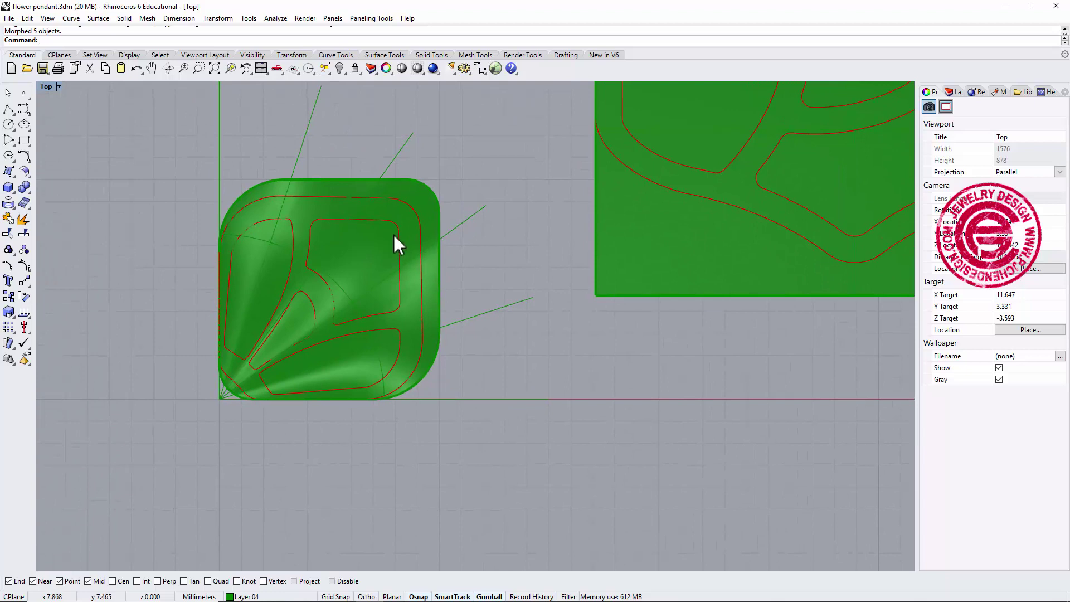
pyautogui.click(416, 214)
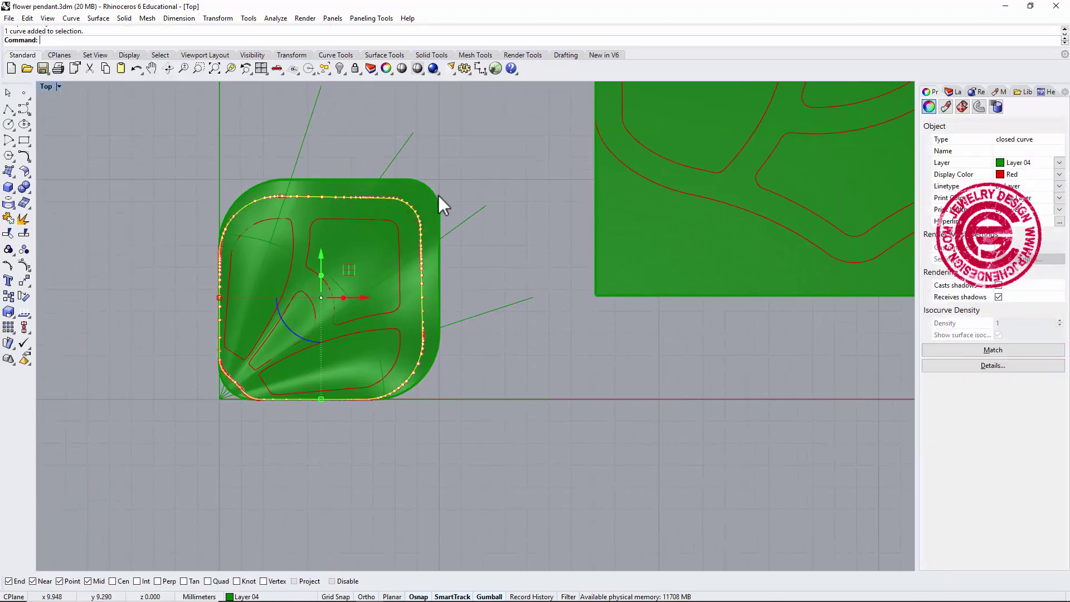
pyautogui.click(436, 196)
pyautogui.click(512, 160)
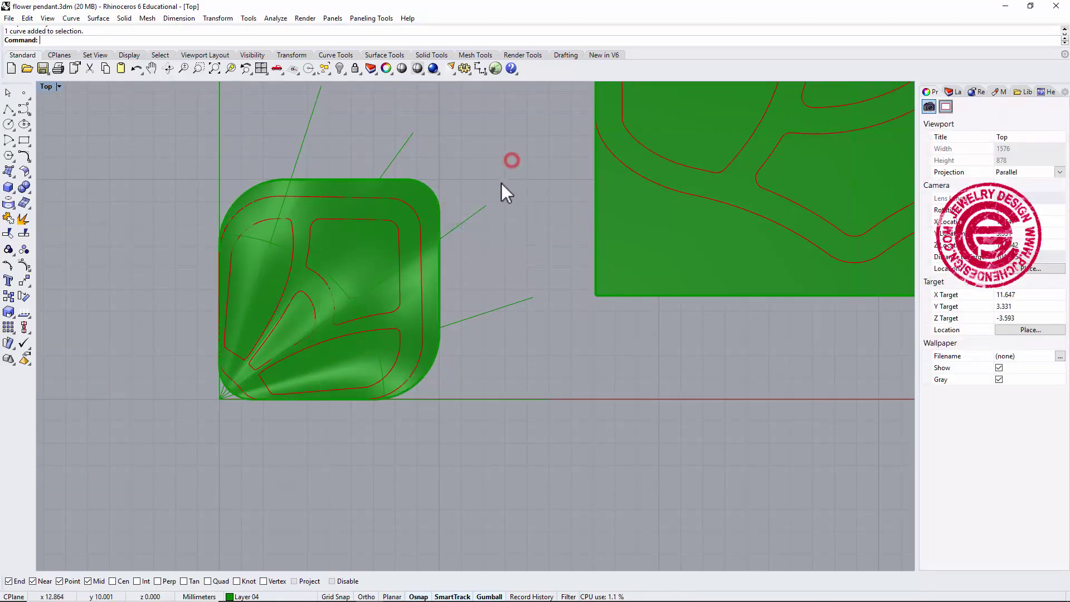
# Compare the trimmed petal surface and its baseline curve with the rectangular base surface carrying the flat pattern
pyautogui.scroll(-2, 747, 243)
pyautogui.scroll(-2, 791, 189)
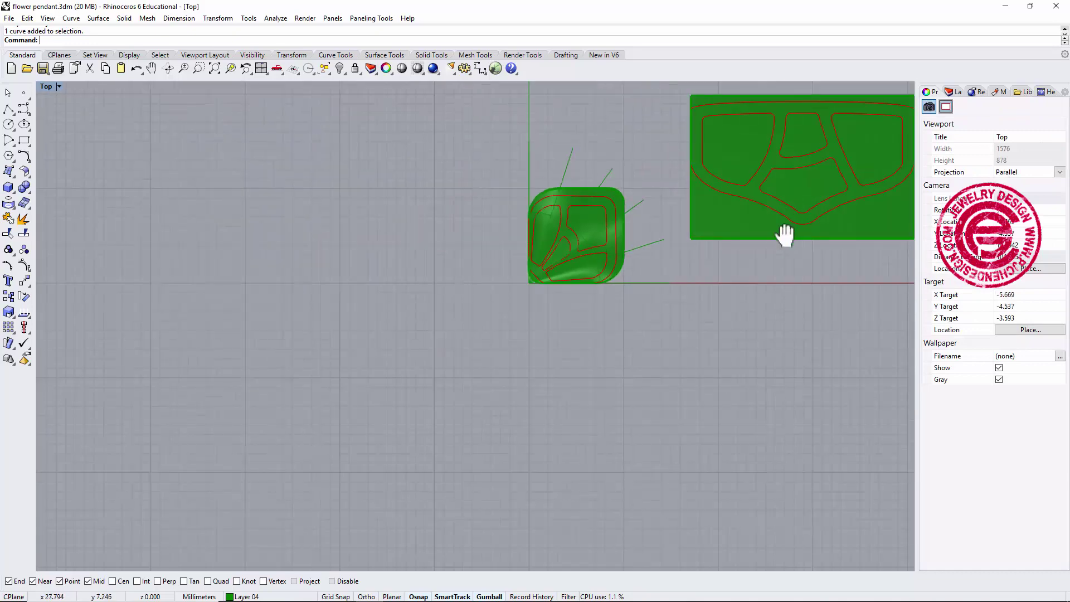
pyautogui.moveTo(785, 237); pyautogui.dragTo(702, 257, button='right')
pyautogui.scroll(2, 526, 233)
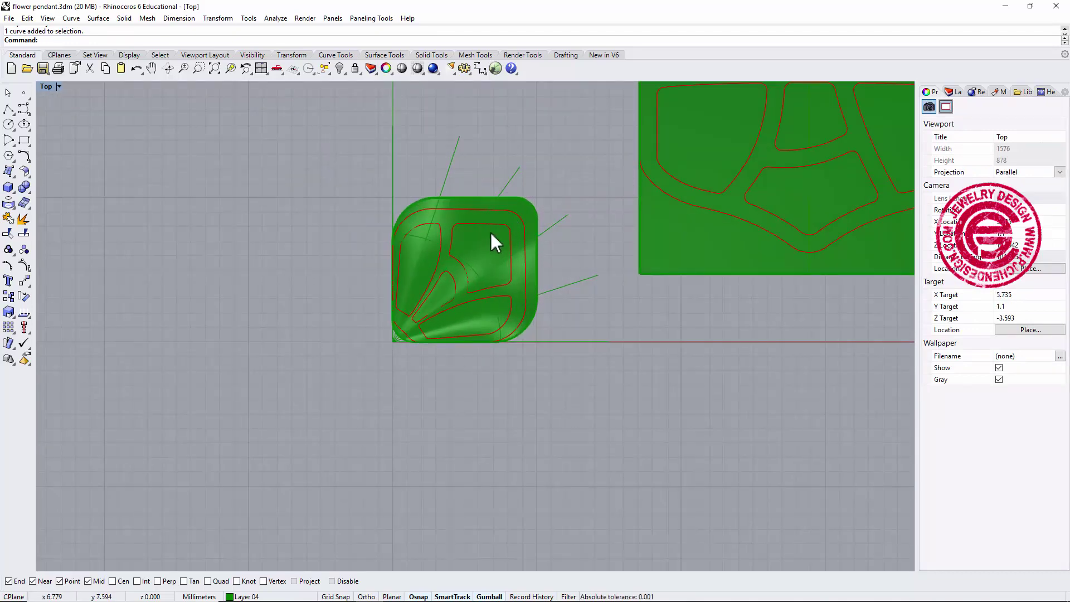
pyautogui.scroll(-2, 484, 222)
pyautogui.moveTo(557, 255); pyautogui.dragTo(385, 264, button='right')
pyautogui.moveTo(475, 246); pyautogui.dragTo(477, 341, button='right')
pyautogui.scroll(2, 429, 287)
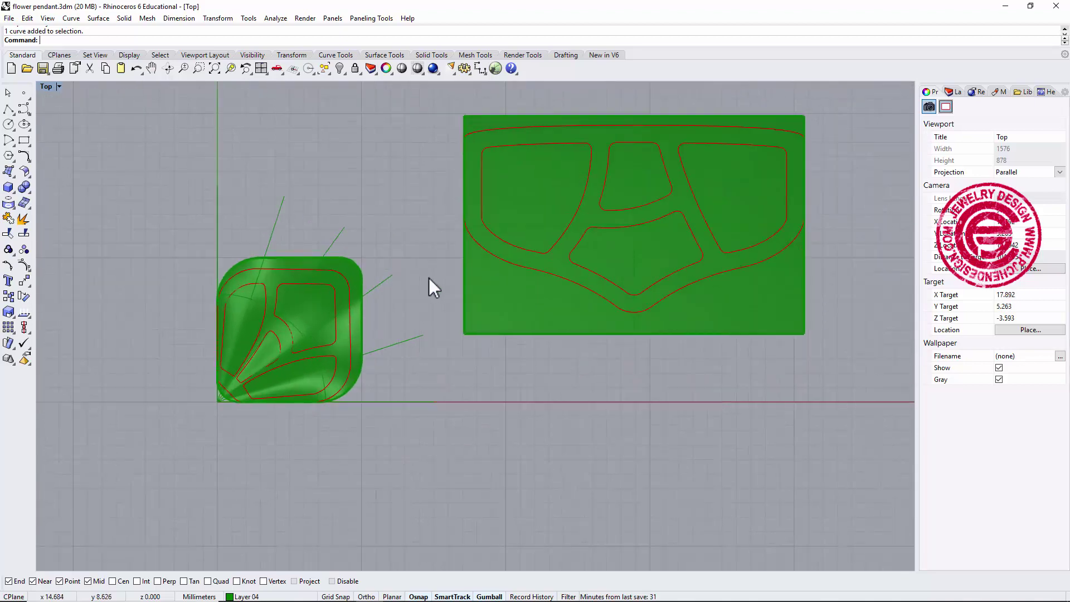
pyautogui.click(357, 271)
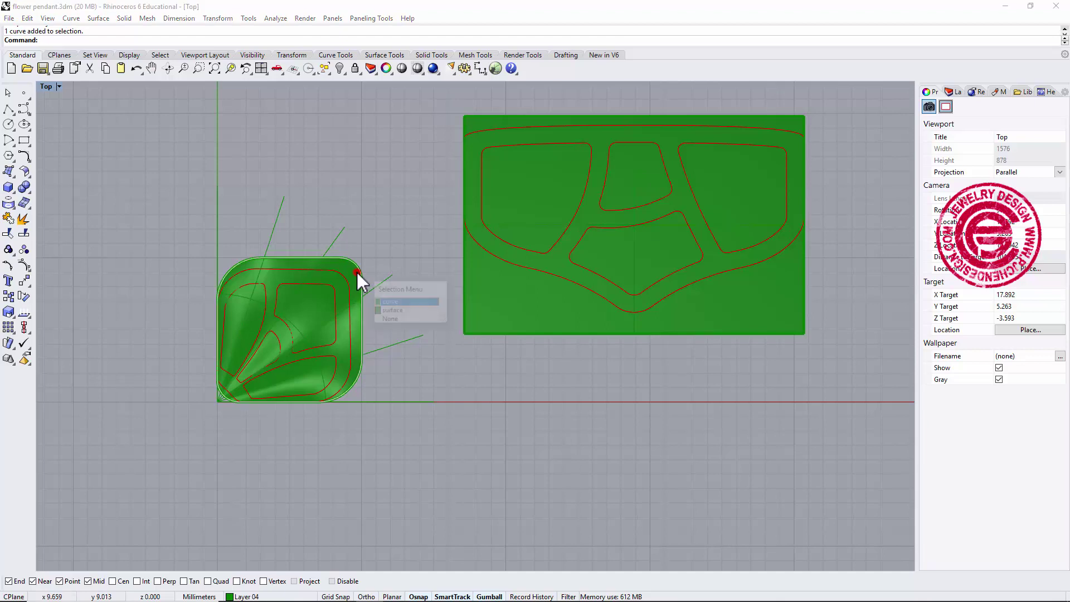
pyautogui.click(392, 310)
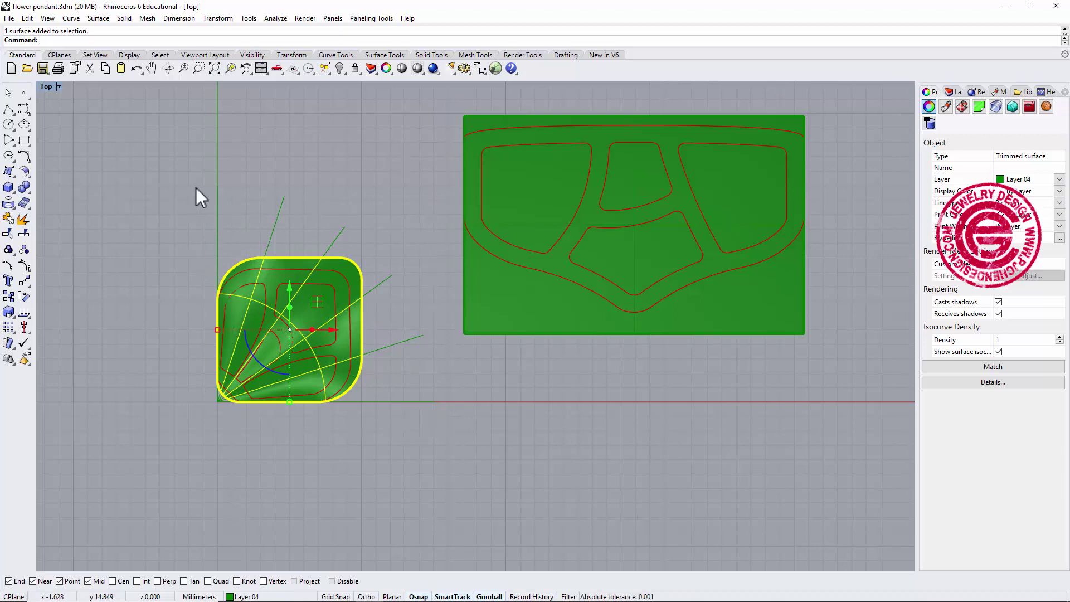
pyautogui.click(420, 402)
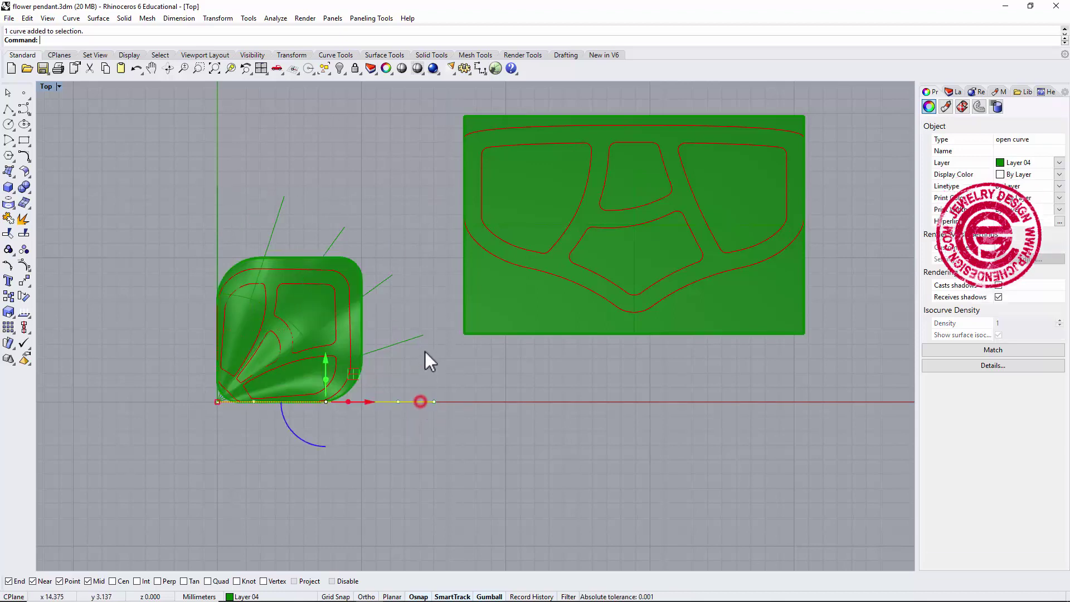
pyautogui.click(537, 301)
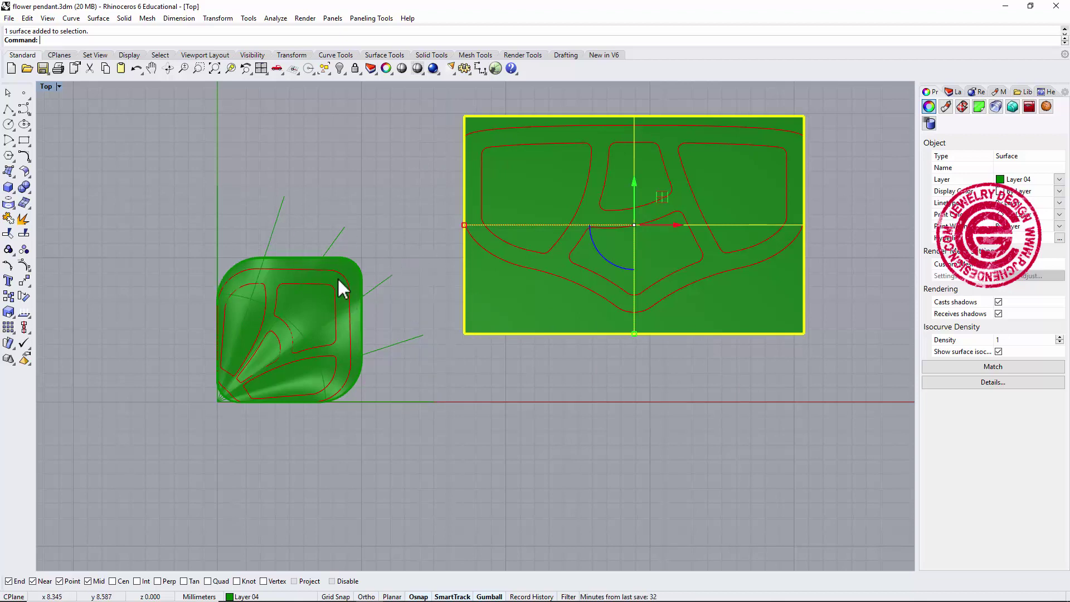
# Check the gap between the flat pattern's border and the rectangle's lower edge against the margin around the flowed border on the petal
pyautogui.scroll(2, 343, 289)
pyautogui.scroll(-1, 402, 299)
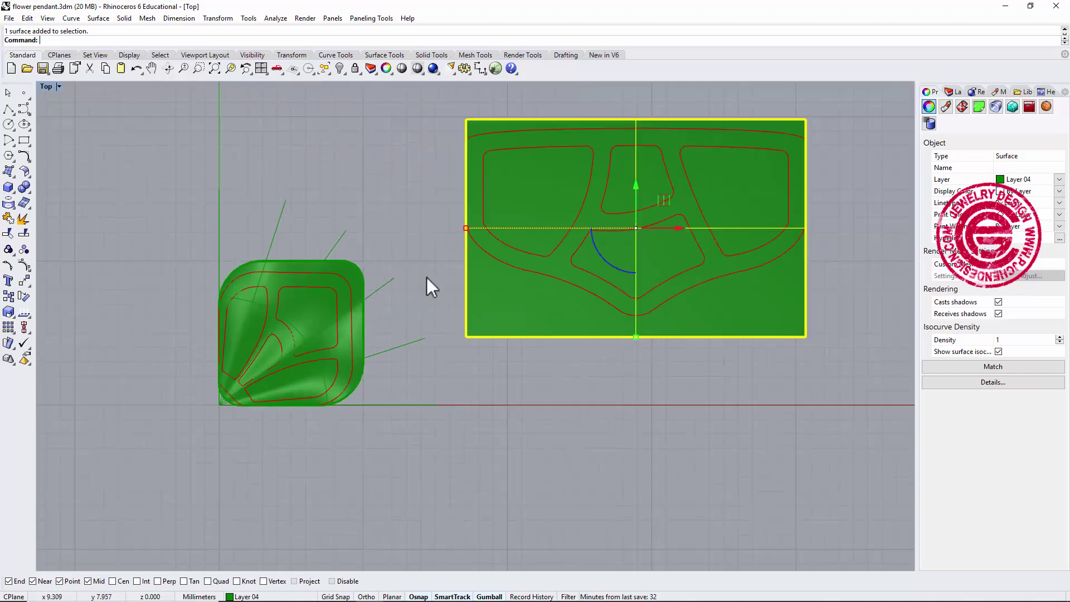
pyautogui.click(634, 342)
pyautogui.scroll(1, 634, 338)
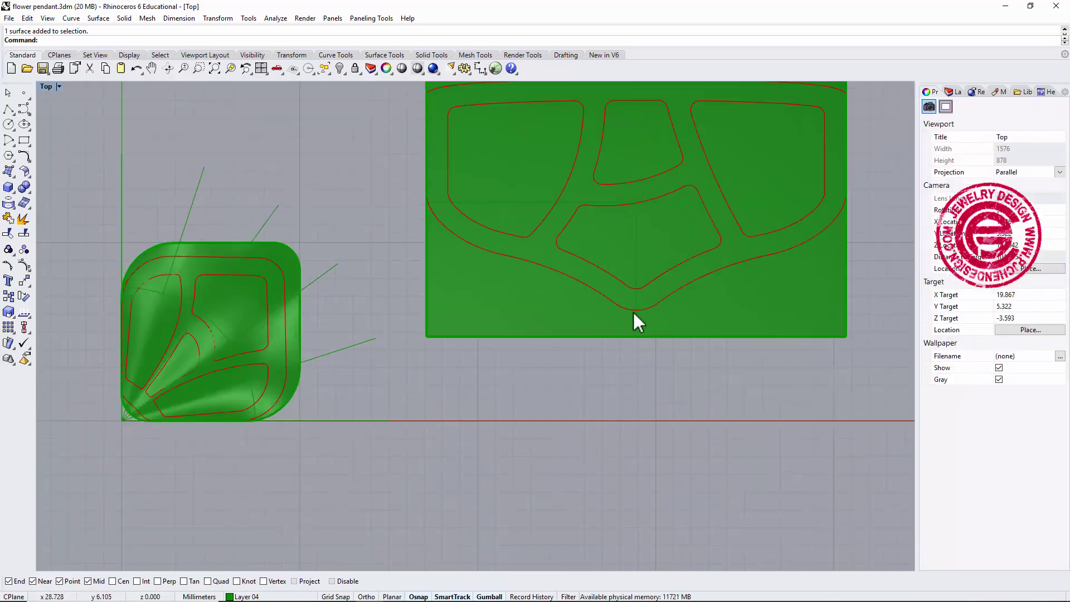
pyautogui.click(635, 339)
pyautogui.click(671, 379)
pyautogui.click(586, 397)
pyautogui.click(277, 264)
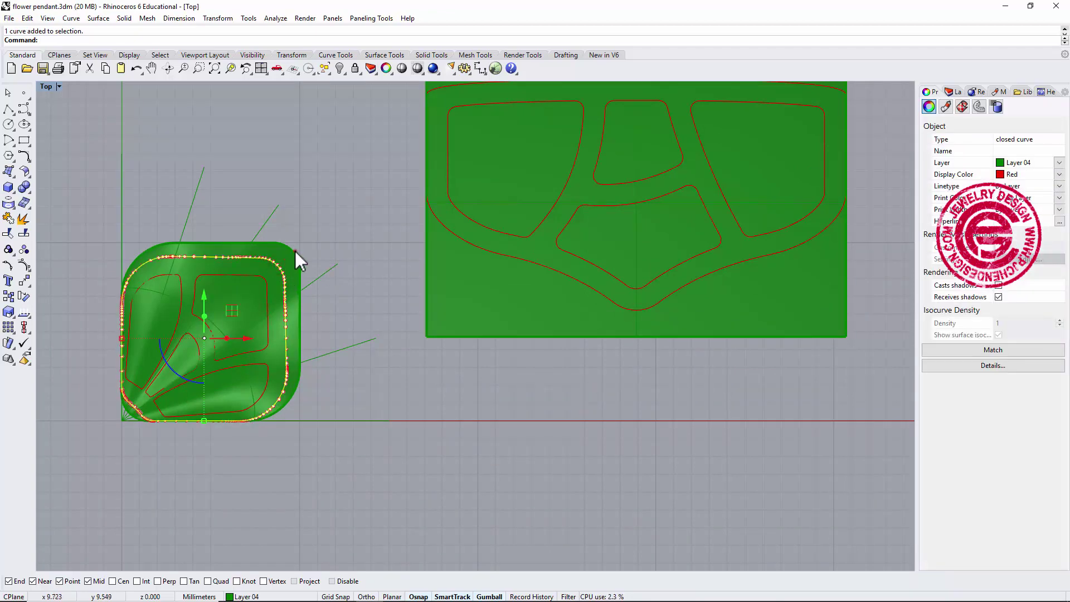
pyautogui.click(294, 251)
pyautogui.click(322, 215)
pyautogui.scroll(-4, 342, 184)
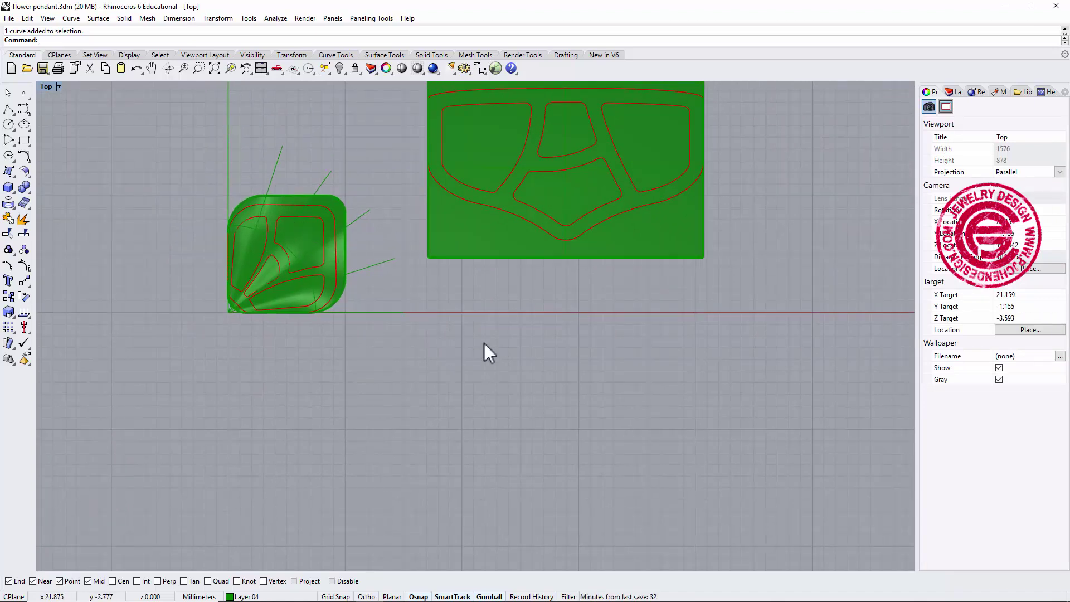
pyautogui.scroll(2, 330, 203)
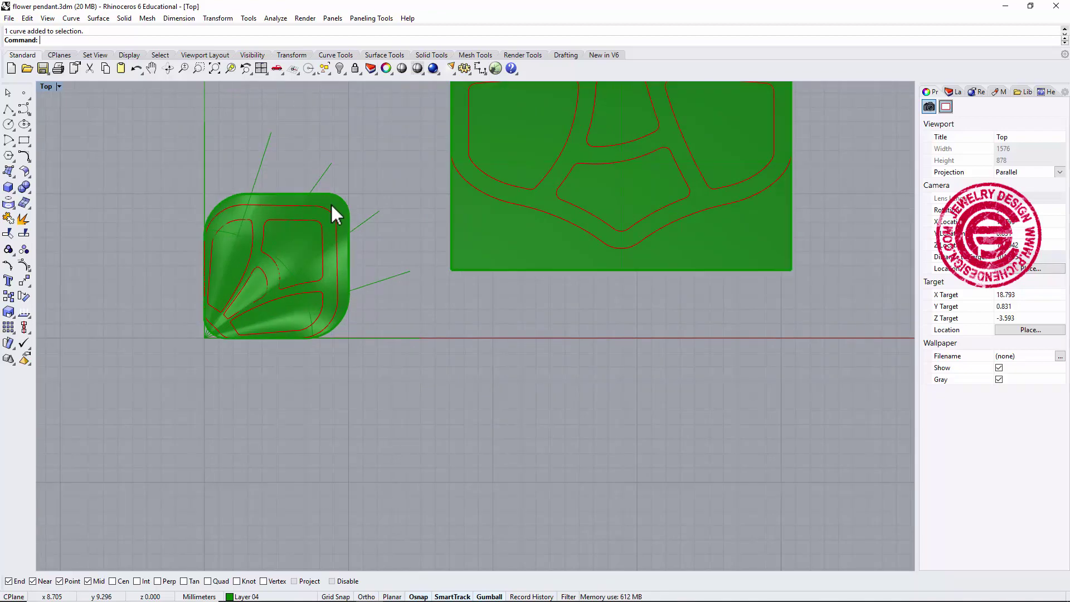
pyautogui.scroll(-2, 330, 203)
pyautogui.moveTo(383, 258); pyautogui.dragTo(385, 312, button='right')
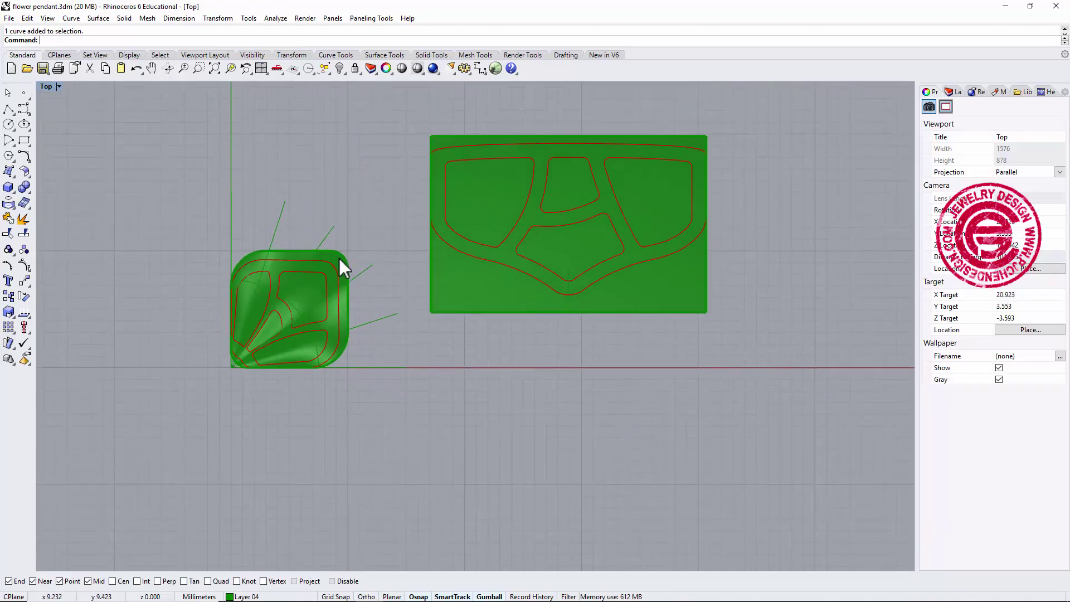
pyautogui.scroll(1, 340, 257)
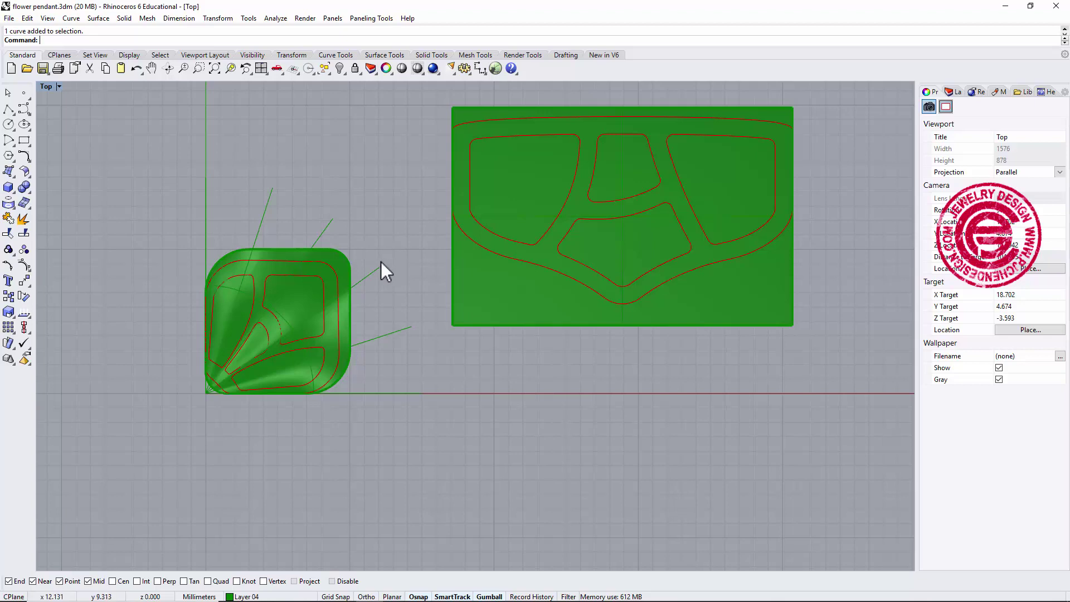
# Undo the pattern flow onto the petal, and shrink the petal's trimmed surface to its boundary
pyautogui.hotkey('ctrl', 'z')
pyautogui.click(334, 315)
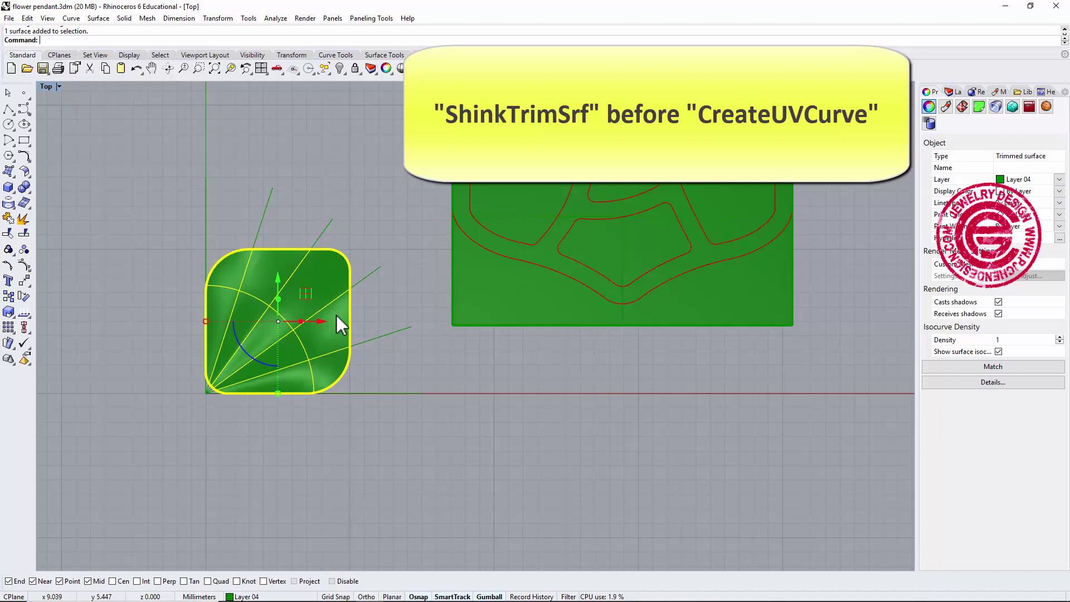
pyautogui.write('ShINK')
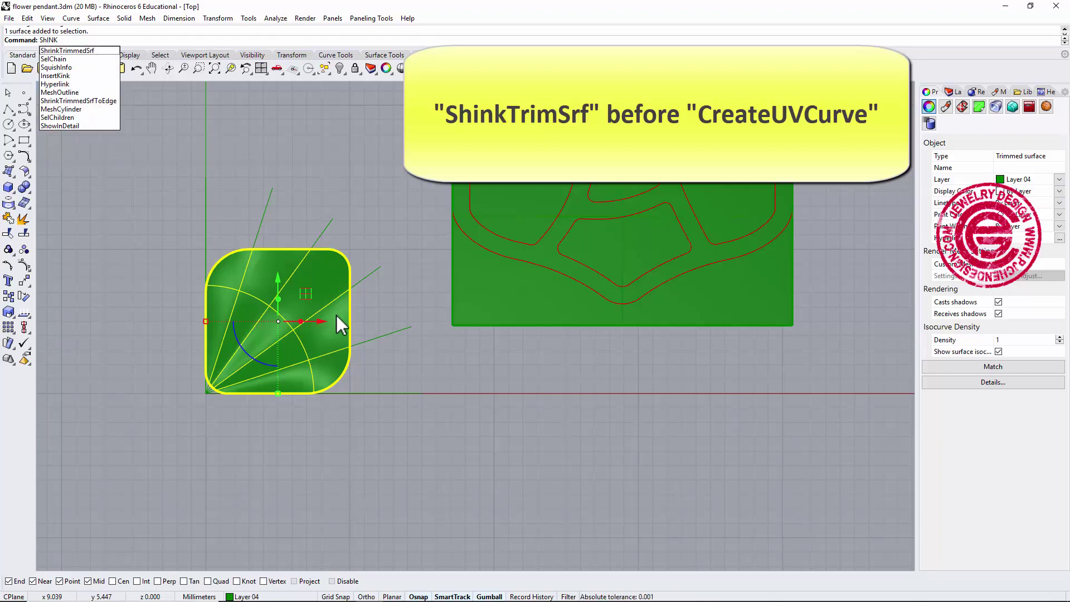
pyautogui.click(80, 50)
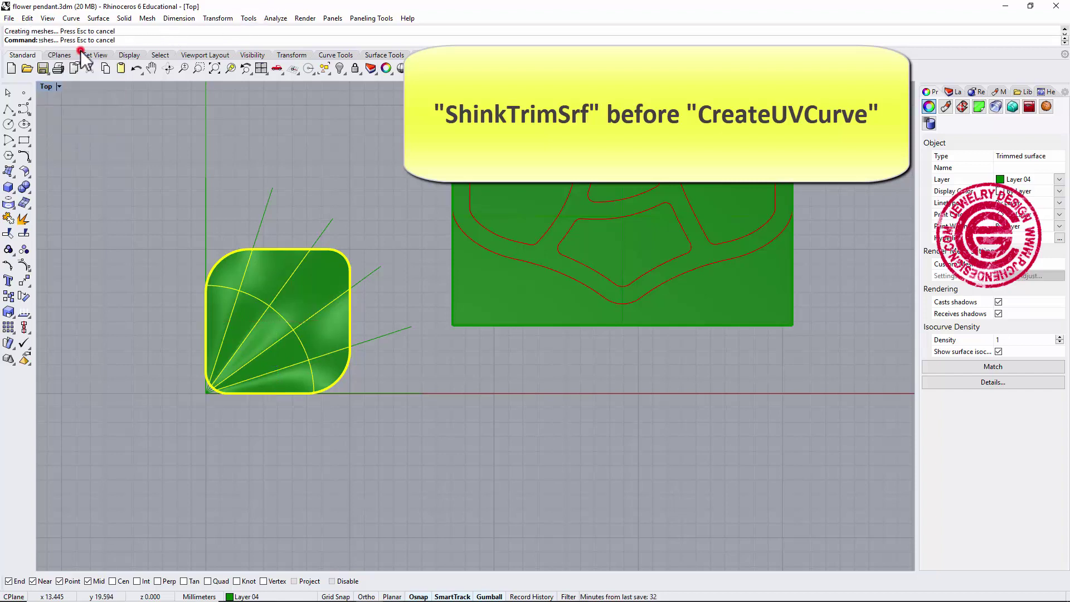
pyautogui.click(289, 174)
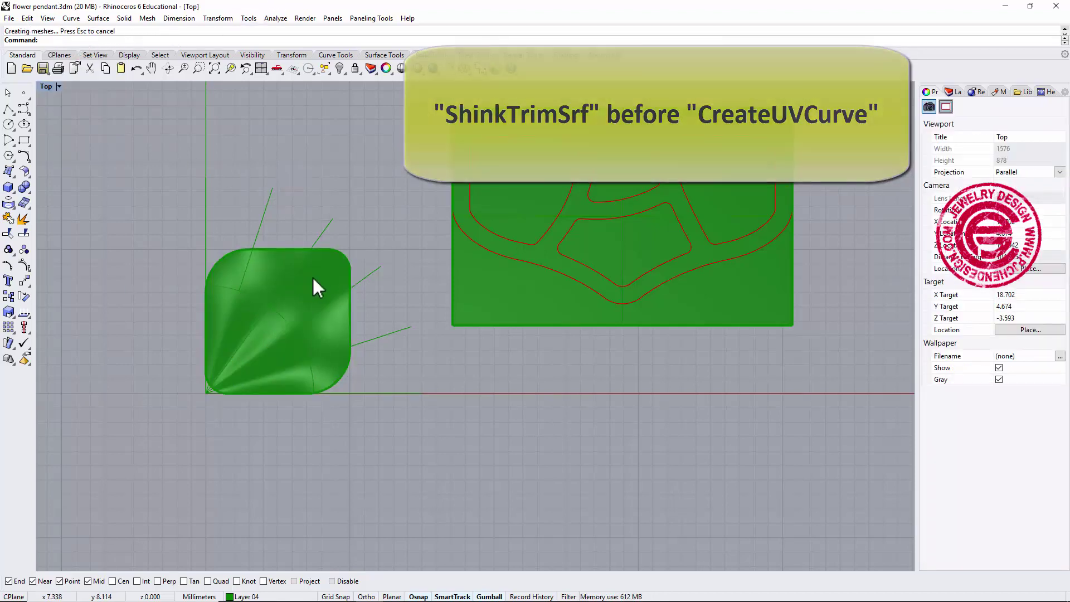
# Create UV curves from the shrunken petal surface, giving its flat border and bounding rectangle
pyautogui.click(316, 276)
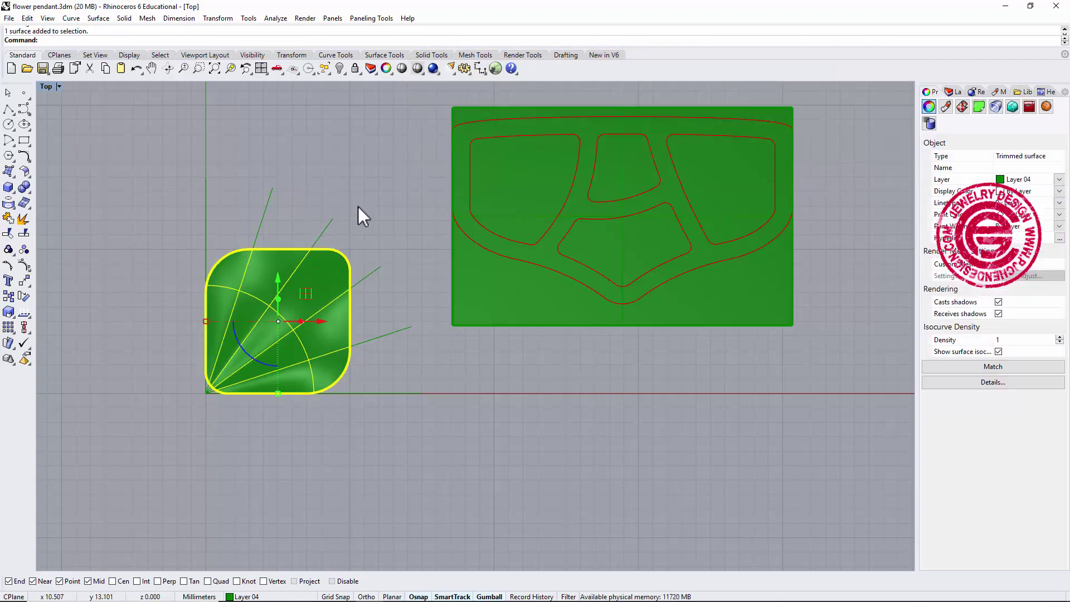
pyautogui.scroll(-2, 357, 206)
pyautogui.moveTo(370, 212); pyautogui.dragTo(334, 191, button='right')
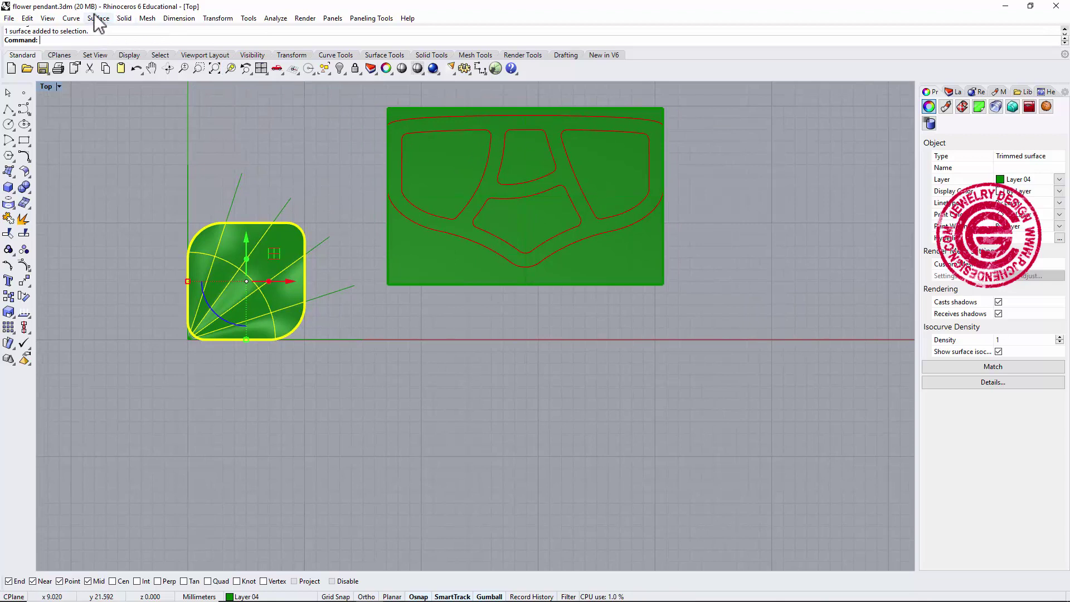
pyautogui.click(72, 18)
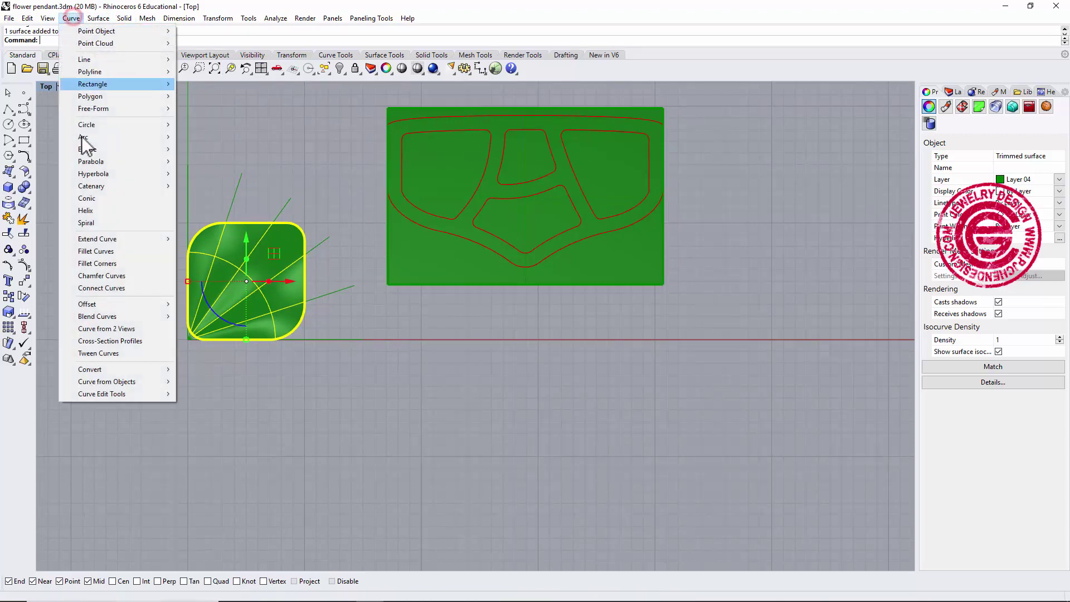
pyautogui.moveTo(106, 385)
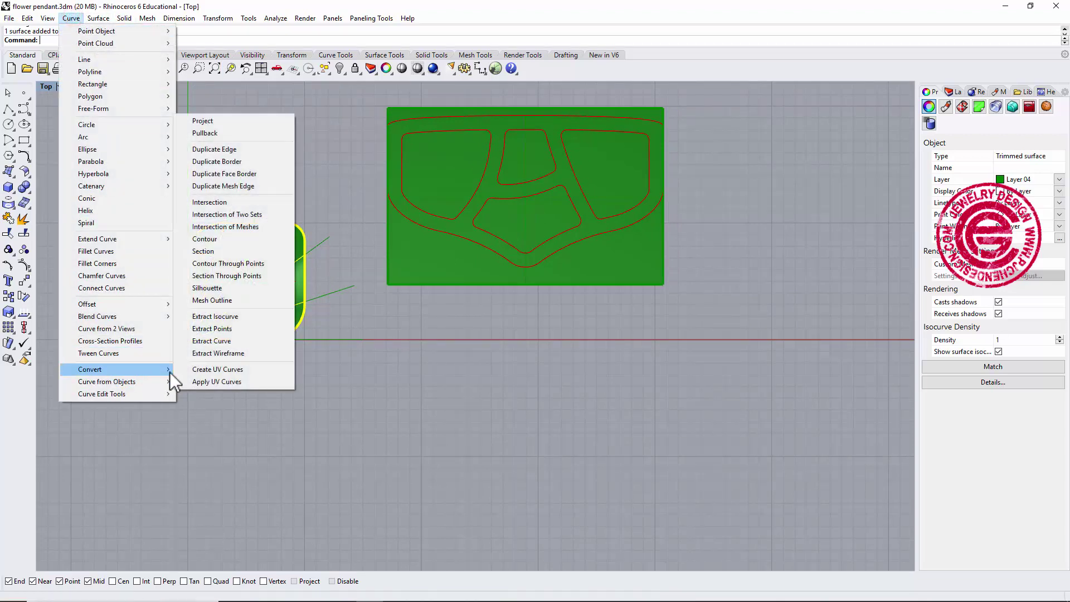
pyautogui.click(194, 369)
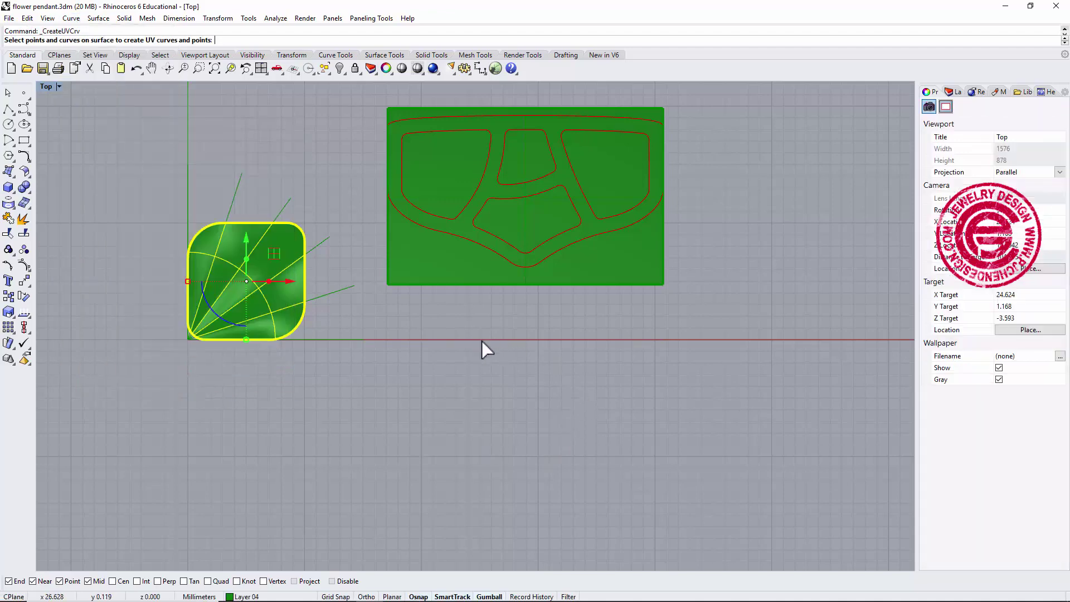
pyautogui.press('Return')
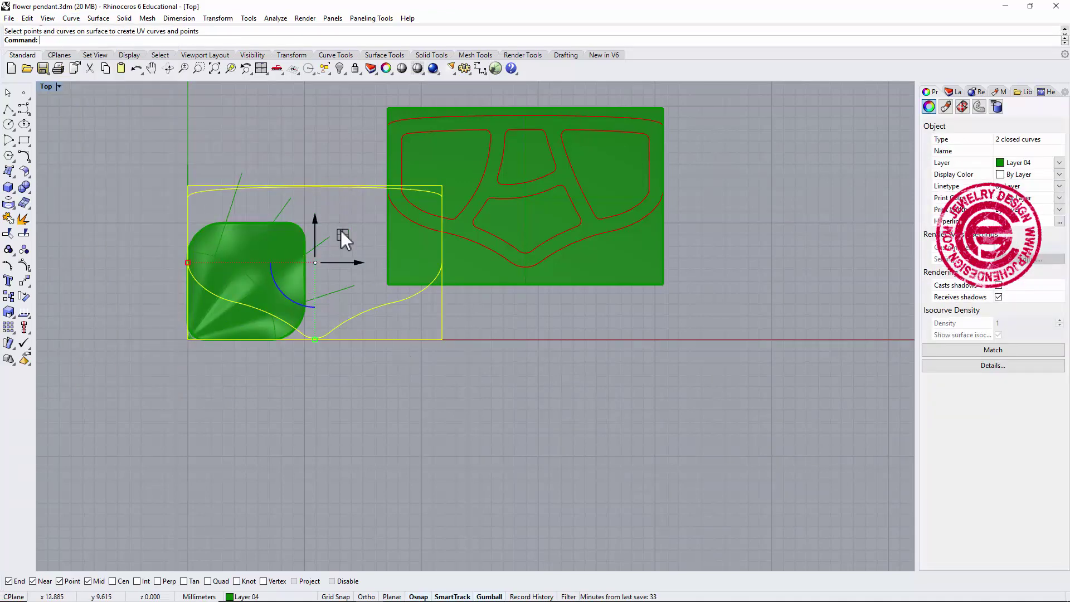
# Move the two new UV curves off the petal to the empty area below the existing rectangular base surface
pyautogui.moveTo(341, 233); pyautogui.dragTo(549, 376)
pyautogui.click(718, 400)
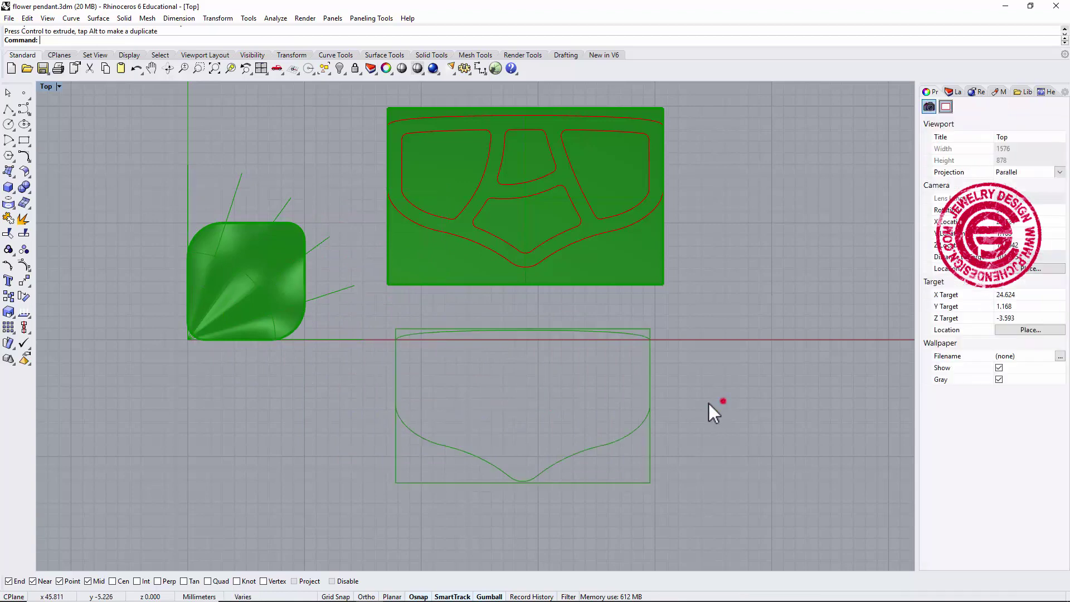
pyautogui.scroll(3, 604, 468)
pyautogui.click(603, 432)
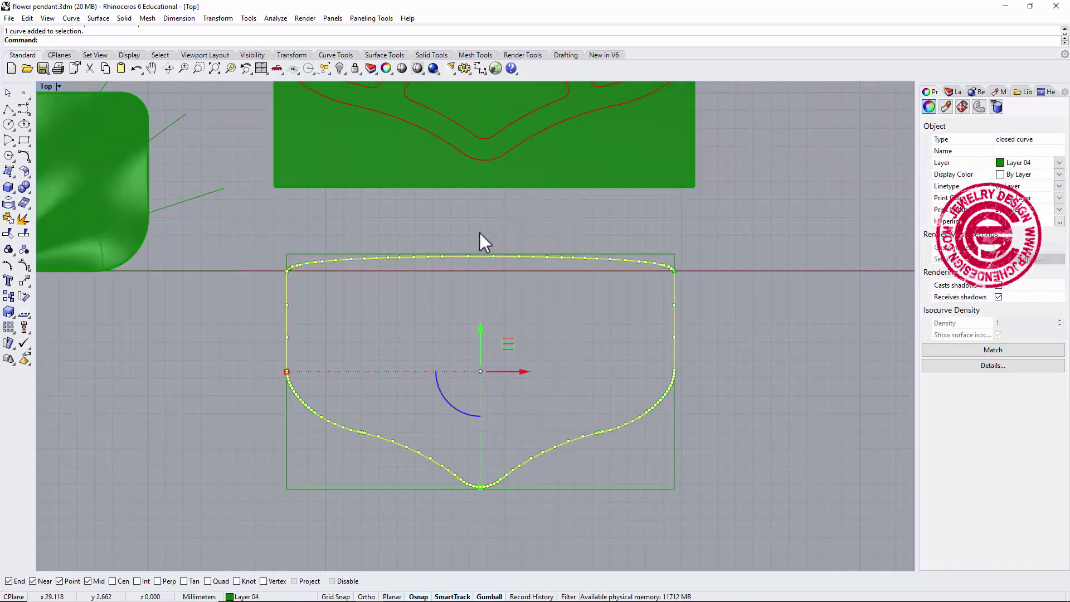
pyautogui.scroll(-2, 587, 269)
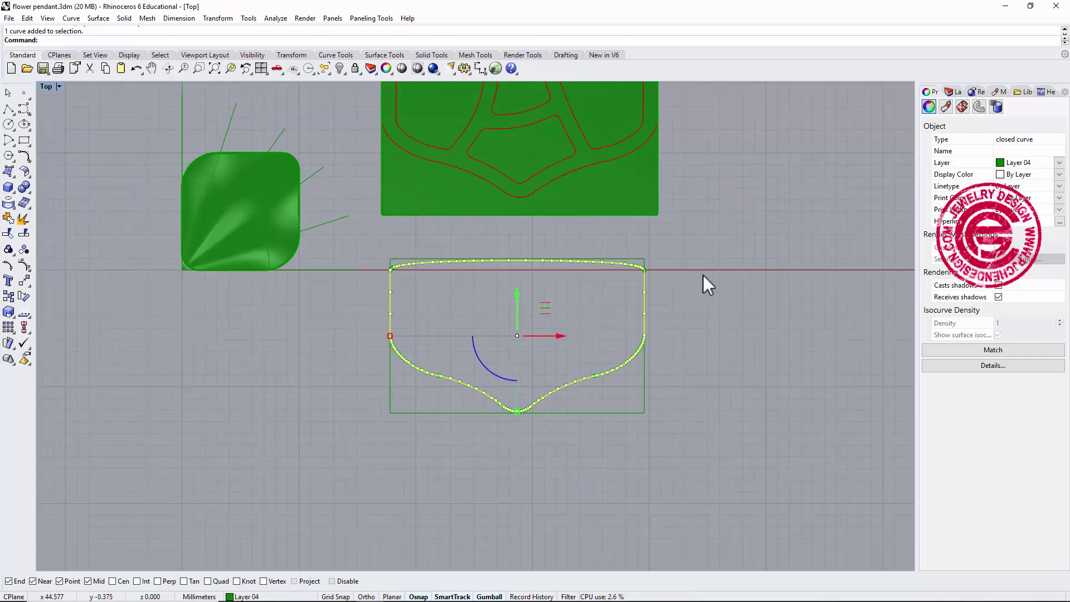
pyautogui.click(719, 322)
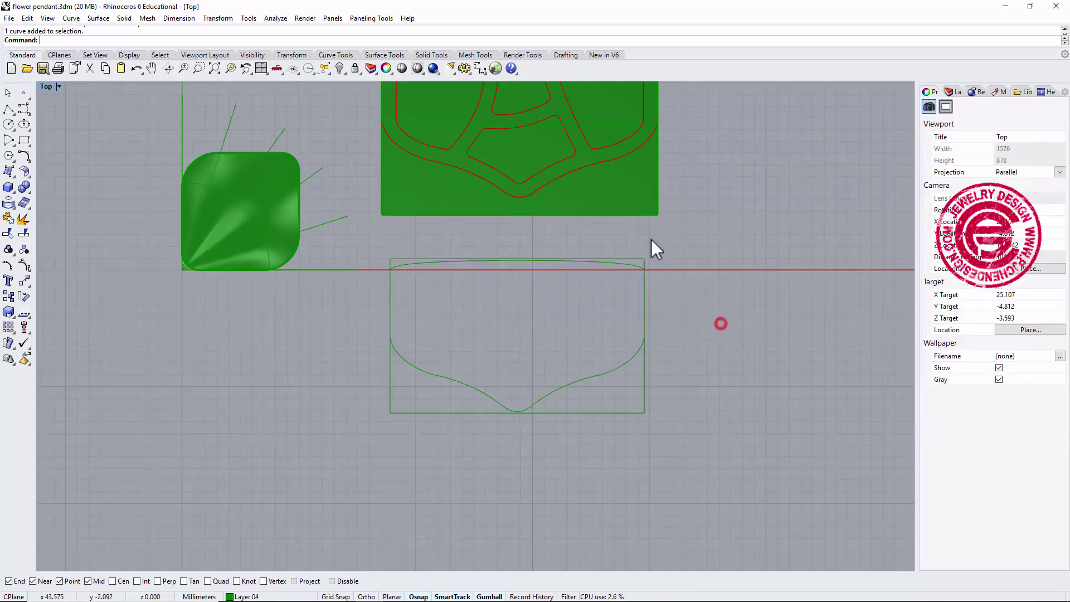
# Copy the four red opening curves from the old base surface into the new UV border outline
pyautogui.press('Up')
pyautogui.click(630, 160)
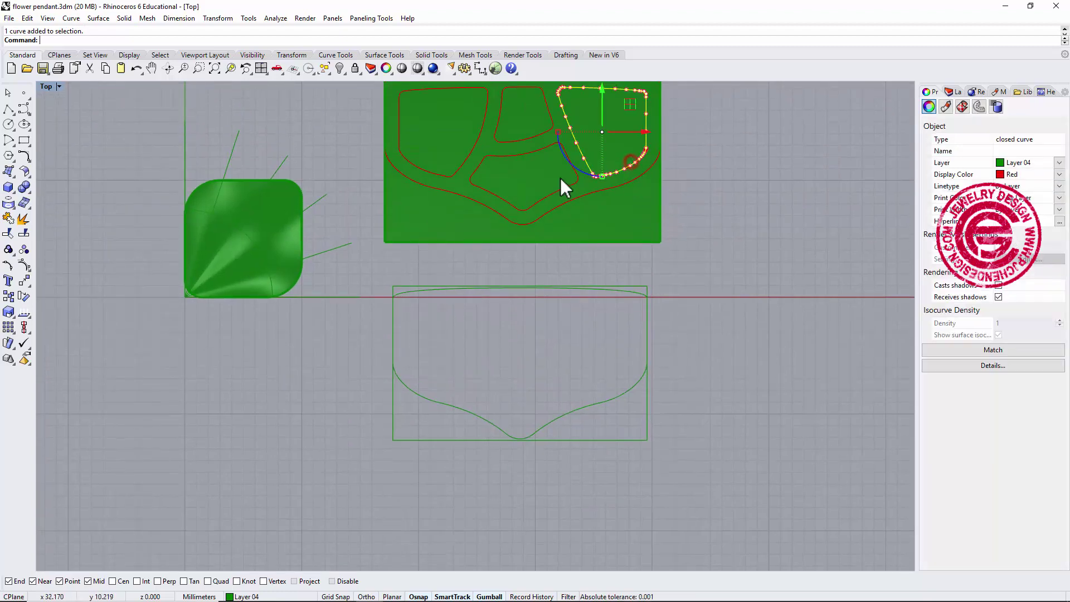
pyautogui.keyDown('shift'); pyautogui.click(557, 188); pyautogui.keyUp('shift')
pyautogui.keyDown('shift'); pyautogui.click(524, 138); pyautogui.keyUp('shift')
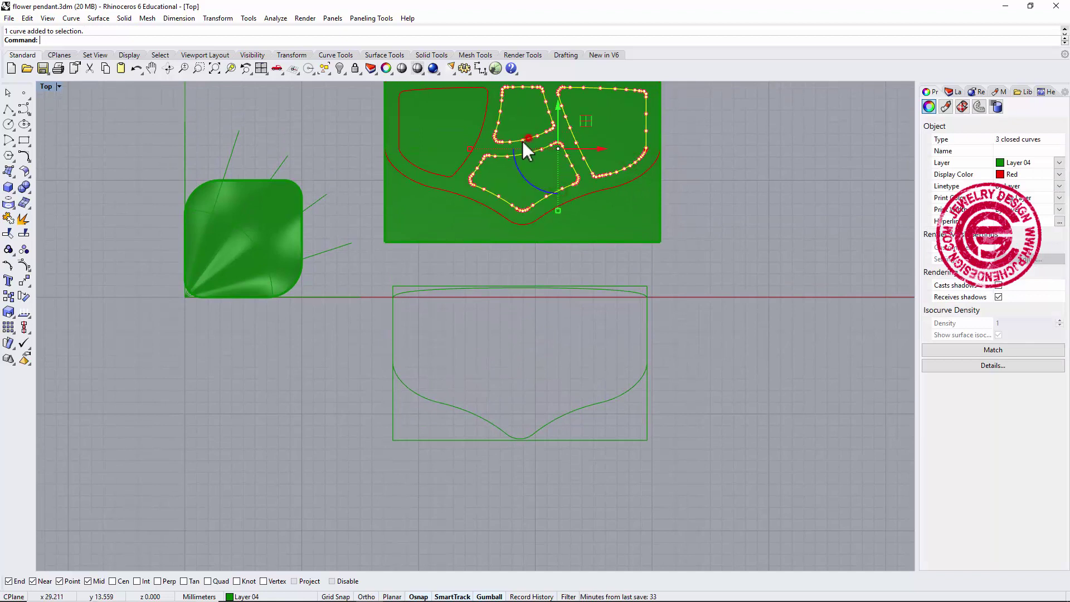
pyautogui.keyDown('shift'); pyautogui.click(478, 137); pyautogui.keyUp('shift')
pyautogui.moveTo(518, 110); pyautogui.dragTo(523, 332)
pyautogui.press('alt')
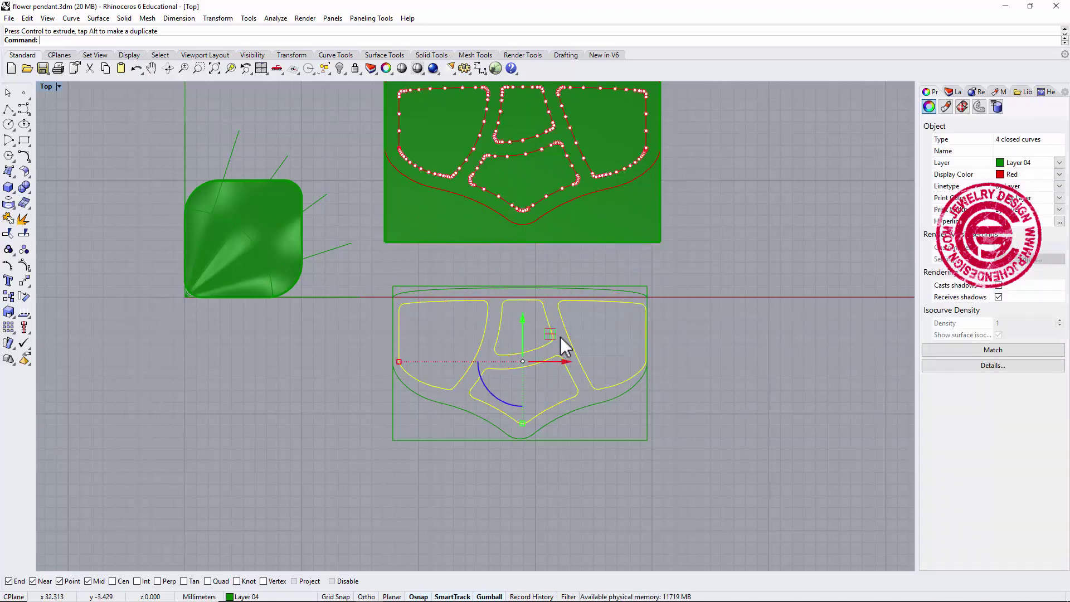
# Scale the four copied opening curves narrower horizontally so they sit inside the new border with an even margin
pyautogui.moveTo(567, 365); pyautogui.dragTo(549, 365)
pyautogui.moveTo(399, 363); pyautogui.dragTo(407, 366)
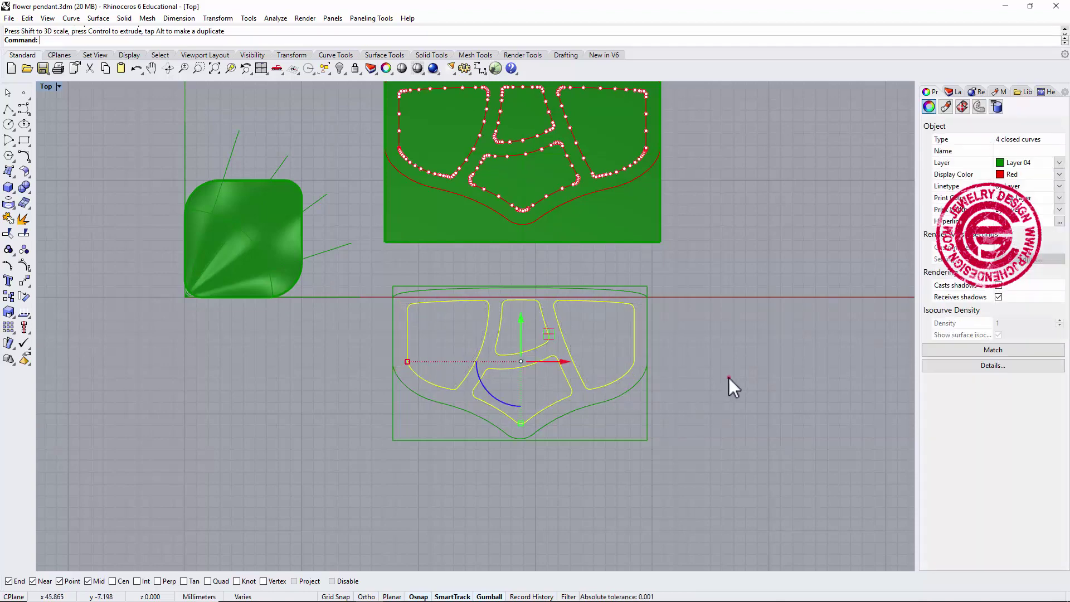
pyautogui.click(728, 375)
pyautogui.scroll(-3, 662, 383)
pyautogui.scroll(3, 610, 304)
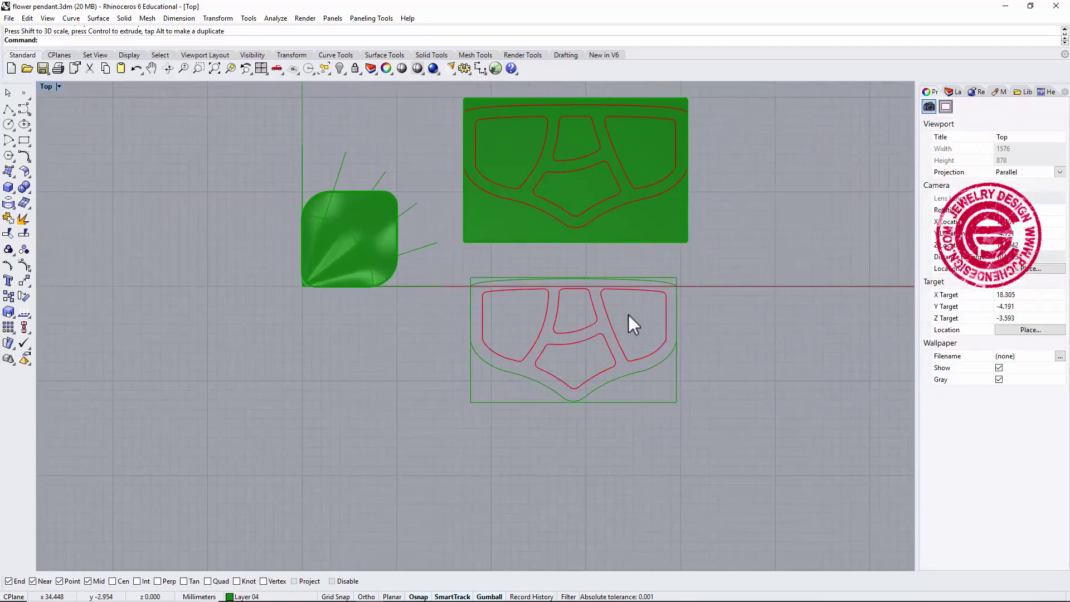
# Create a planar surface from the new UV bounding rectangle
pyautogui.click(653, 401)
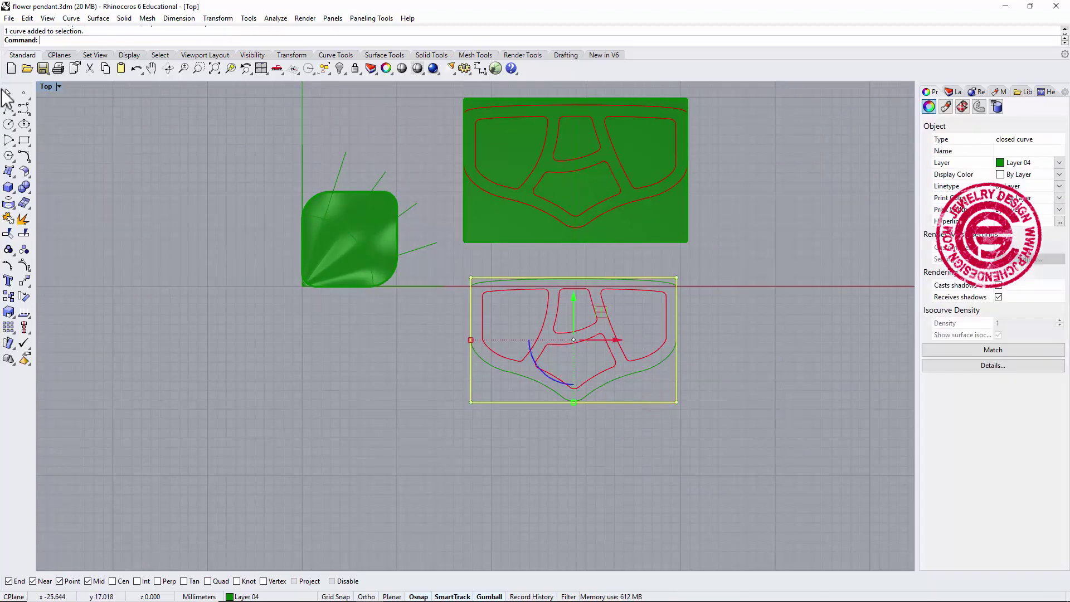
pyautogui.click(9, 171)
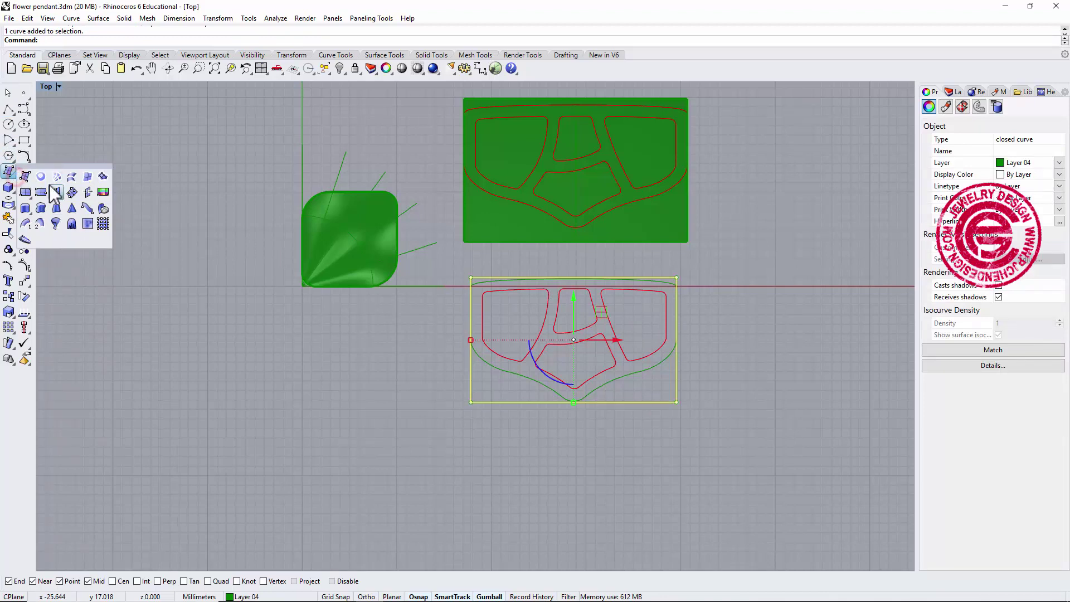
pyautogui.click(39, 175)
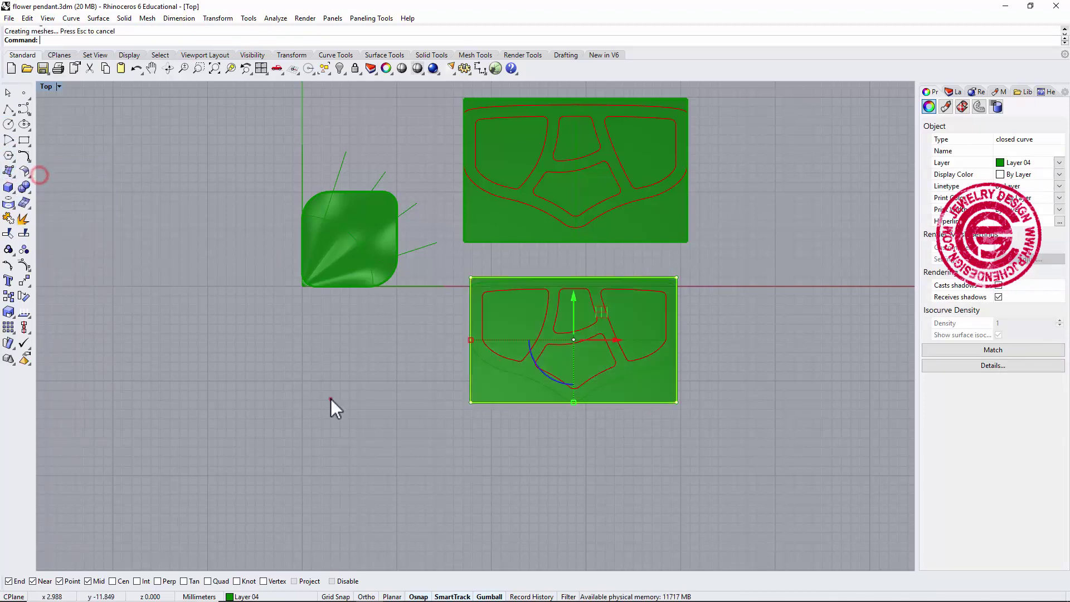
# Flow the border and four opening curves from the new rectangular surface onto the petal surface
pyautogui.click(249, 18)
pyautogui.moveTo(212, 19)
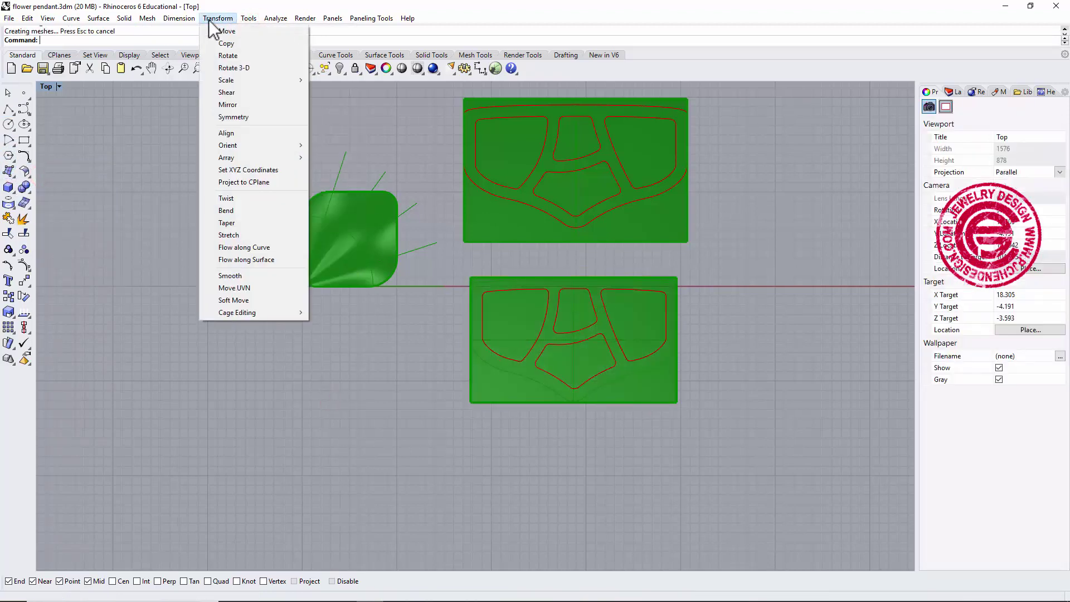
pyautogui.click(268, 261)
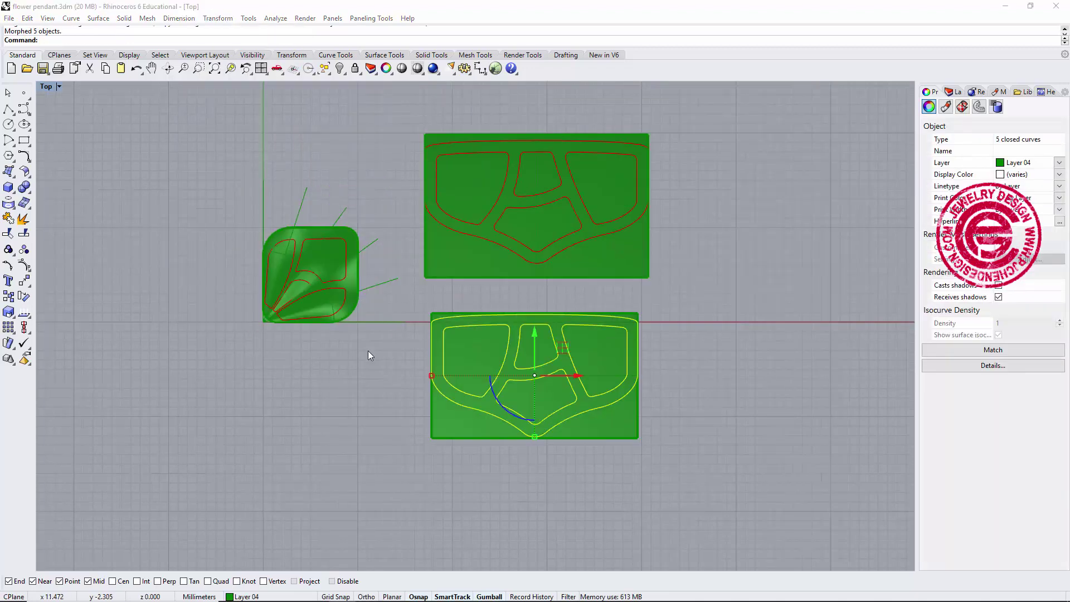
pyautogui.click(345, 266)
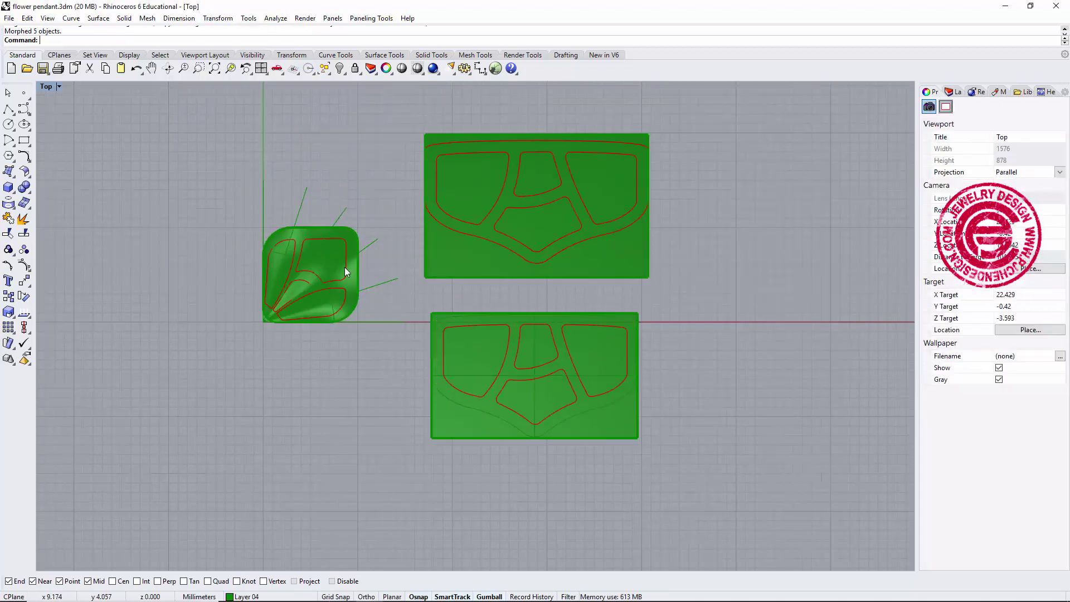
pyautogui.scroll(3, 356, 266)
pyautogui.scroll(2, 409, 270)
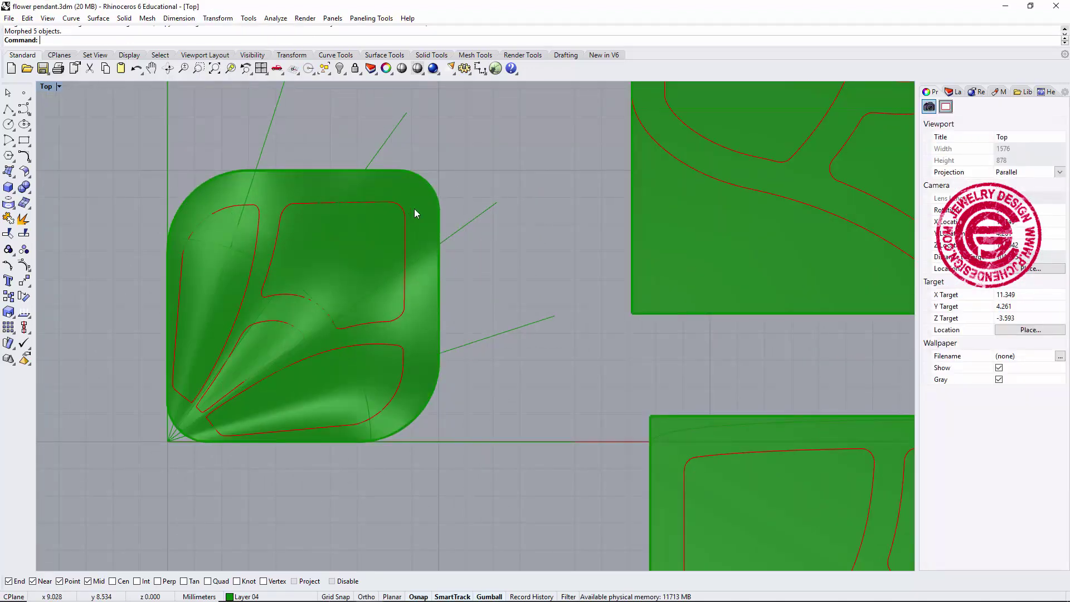
pyautogui.scroll(-3, 574, 254)
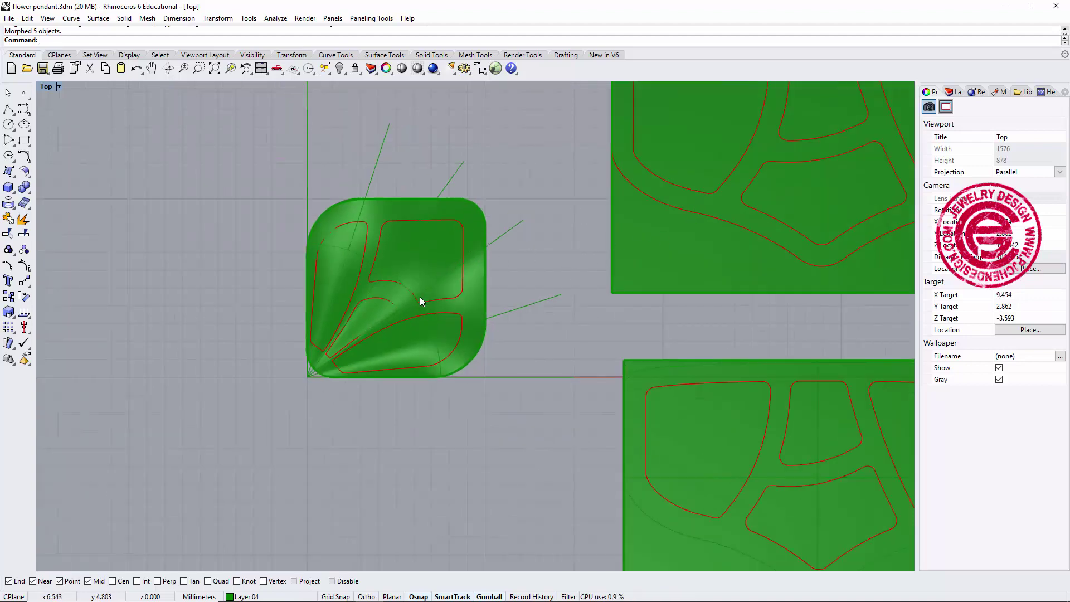
pyautogui.scroll(3, 416, 306)
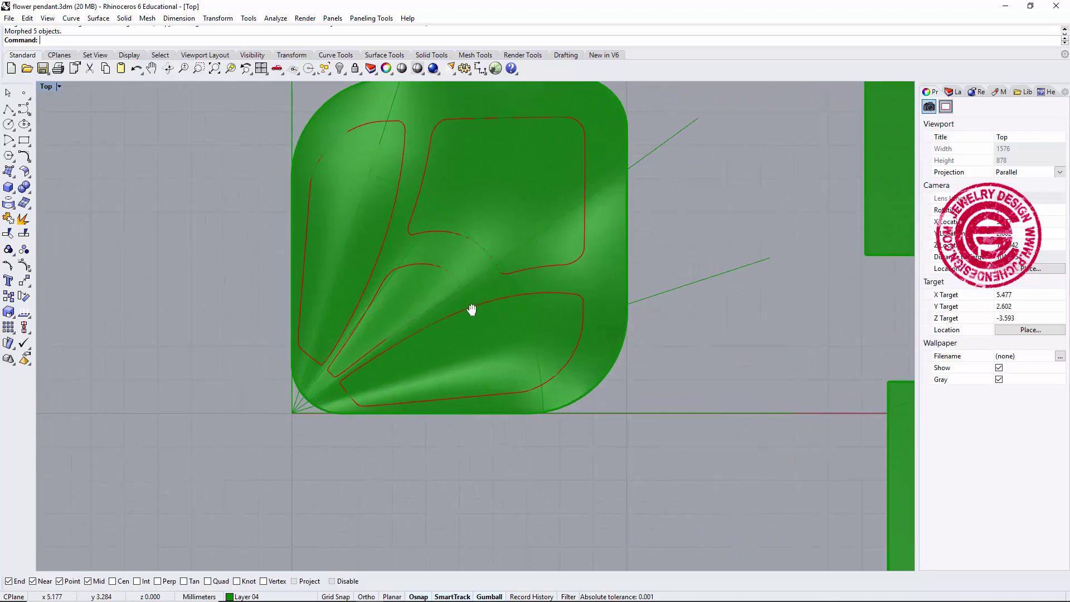
pyautogui.scroll(1, 533, 251)
pyautogui.scroll(-1, 579, 279)
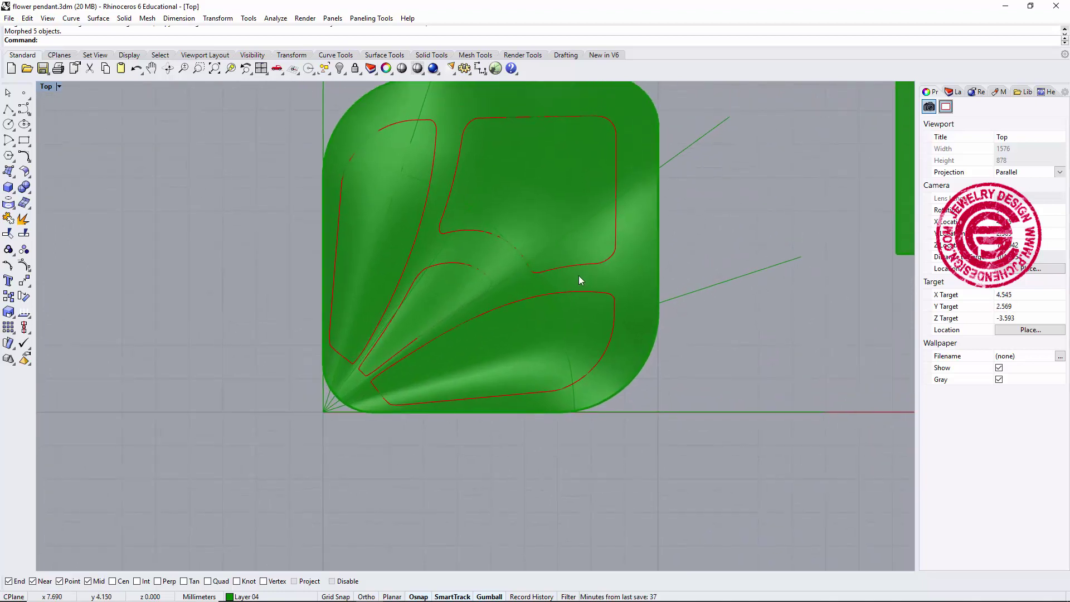
# Trim the four openings out of the petal surface using the flowed red curves as cutting objects
pyautogui.click(599, 292)
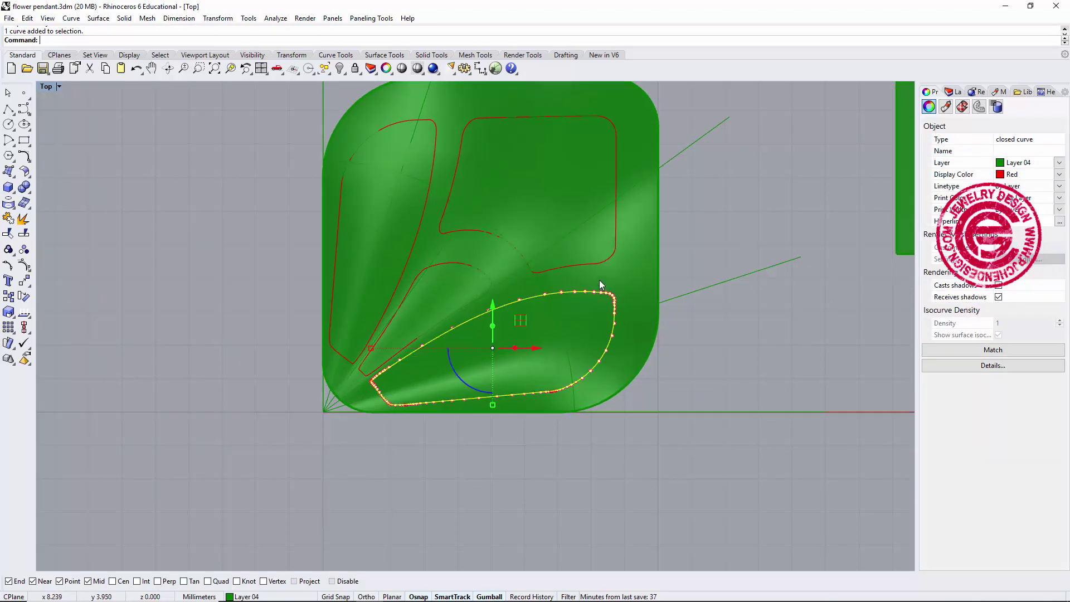
pyautogui.keyDown('shift'); pyautogui.click(605, 262); pyautogui.keyUp('shift')
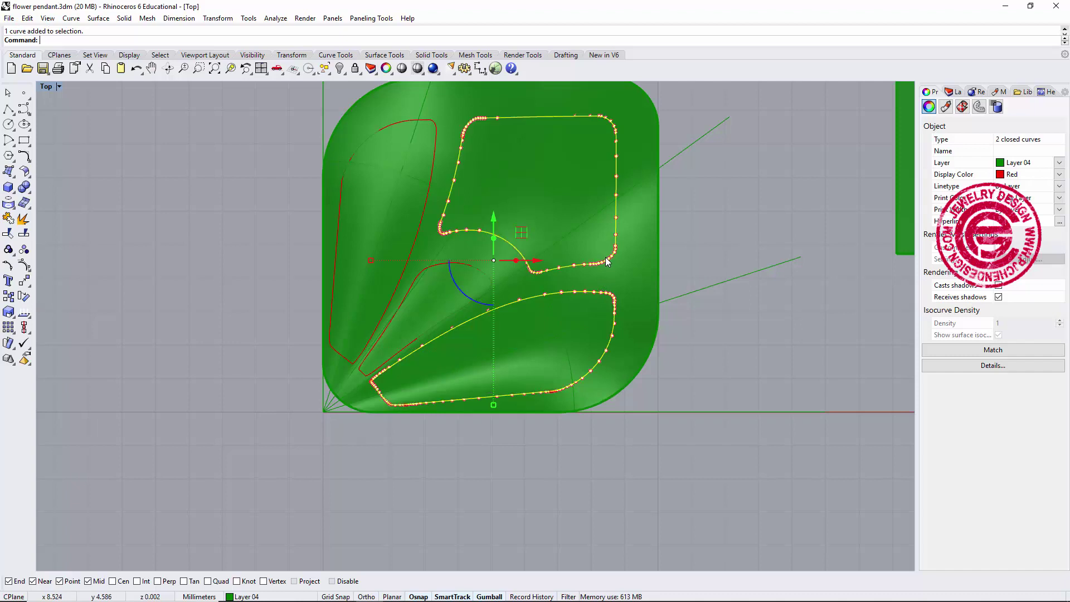
pyautogui.keyDown('shift'); pyautogui.click(467, 262); pyautogui.keyUp('shift')
pyautogui.keyDown('shift'); pyautogui.click(429, 212); pyautogui.keyUp('shift')
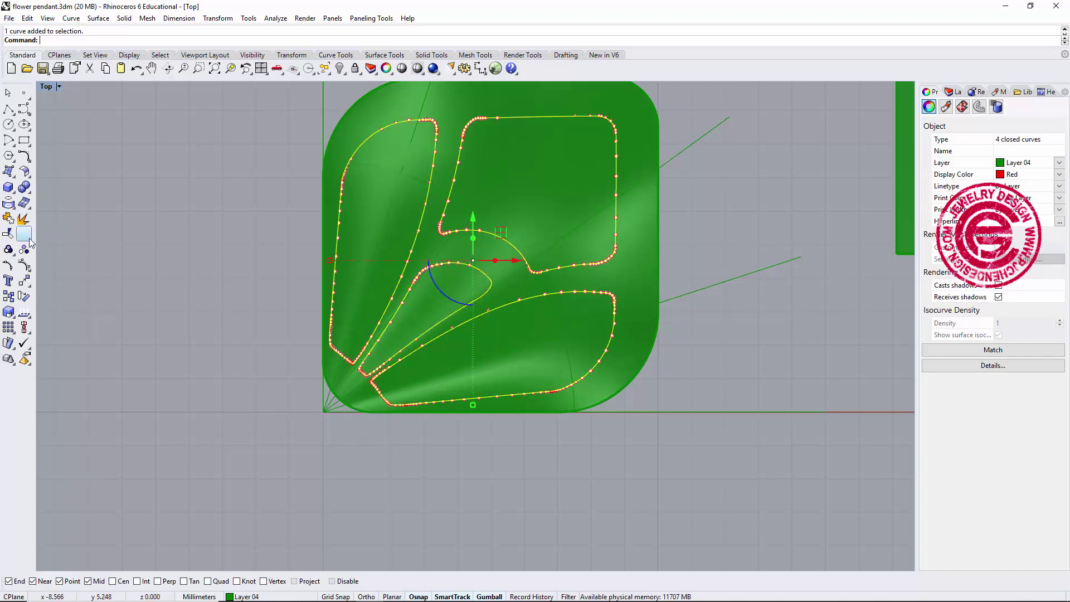
pyautogui.click(9, 234)
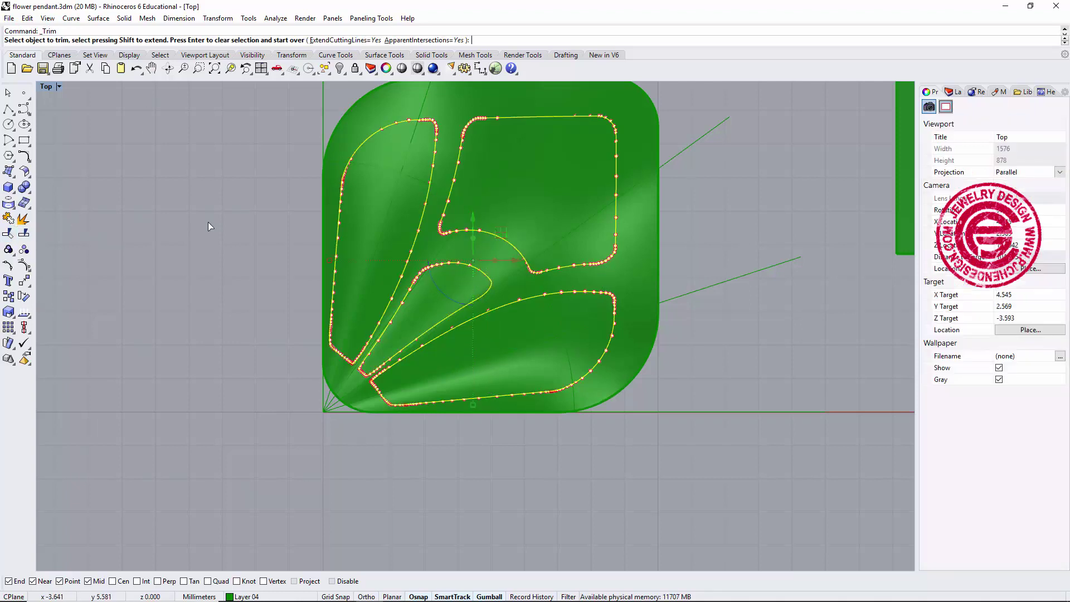
pyautogui.click(373, 192)
pyautogui.click(530, 225)
pyautogui.click(446, 301)
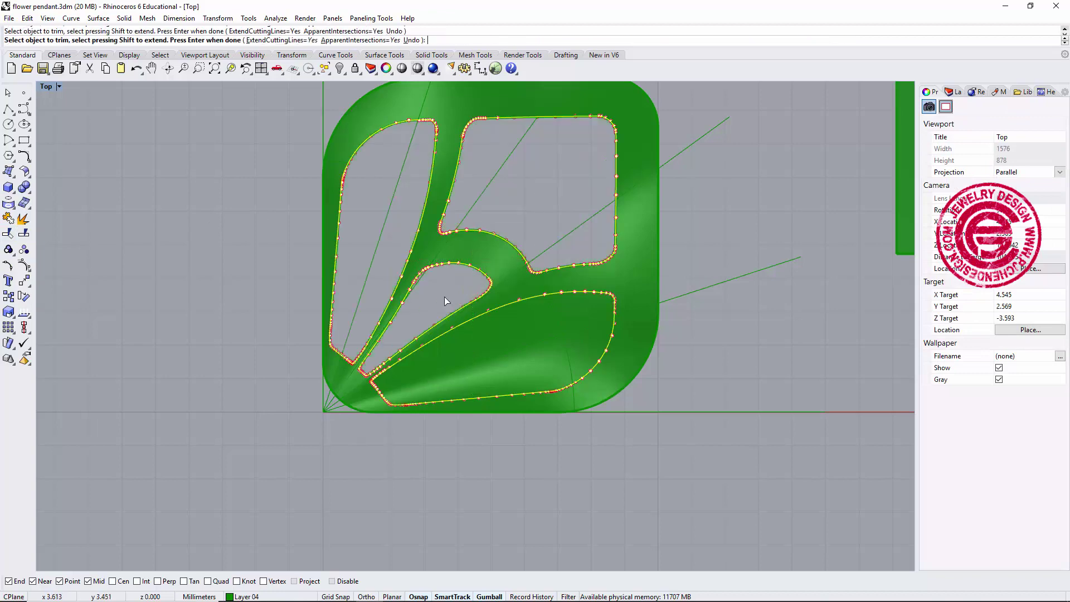
pyautogui.click(530, 345)
pyautogui.scroll(-3, 530, 346)
pyautogui.scroll(1, 482, 351)
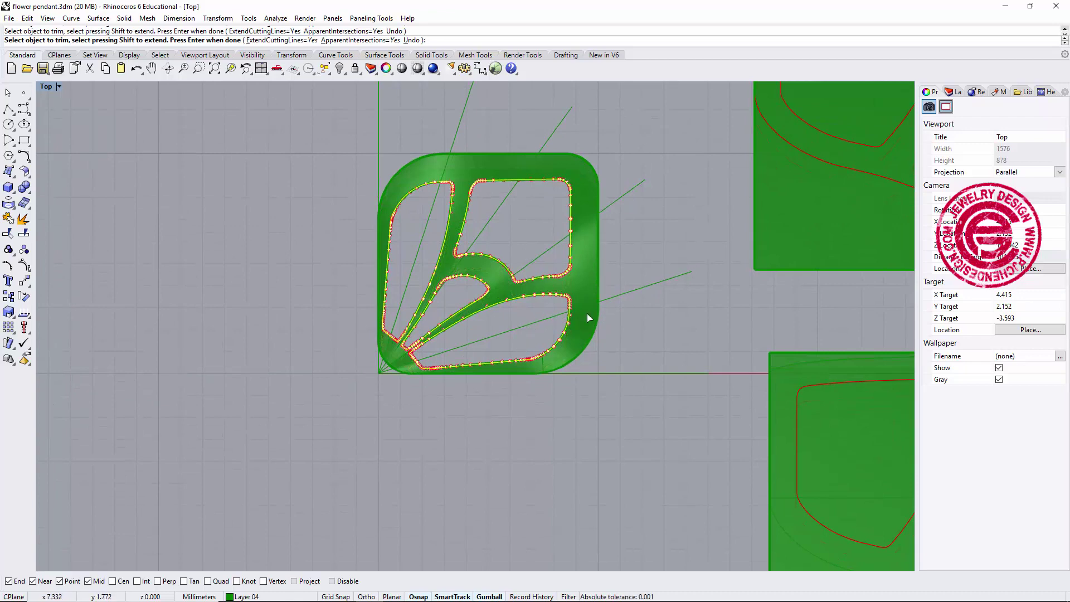
# Finish trimming the petal surface's four openings and turn off the control points on the cutting curves
pyautogui.scroll(-4, 704, 253)
pyautogui.moveTo(740, 130); pyautogui.dragTo(531, 173, button='right')
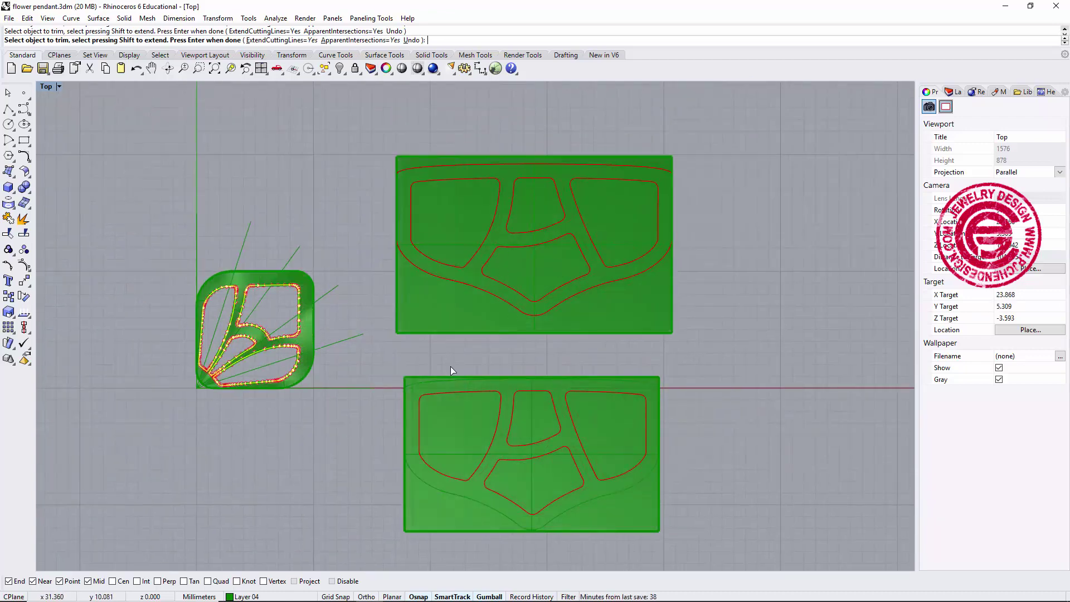
pyautogui.scroll(3, 398, 342)
pyautogui.moveTo(375, 344); pyautogui.dragTo(399, 341, button='right')
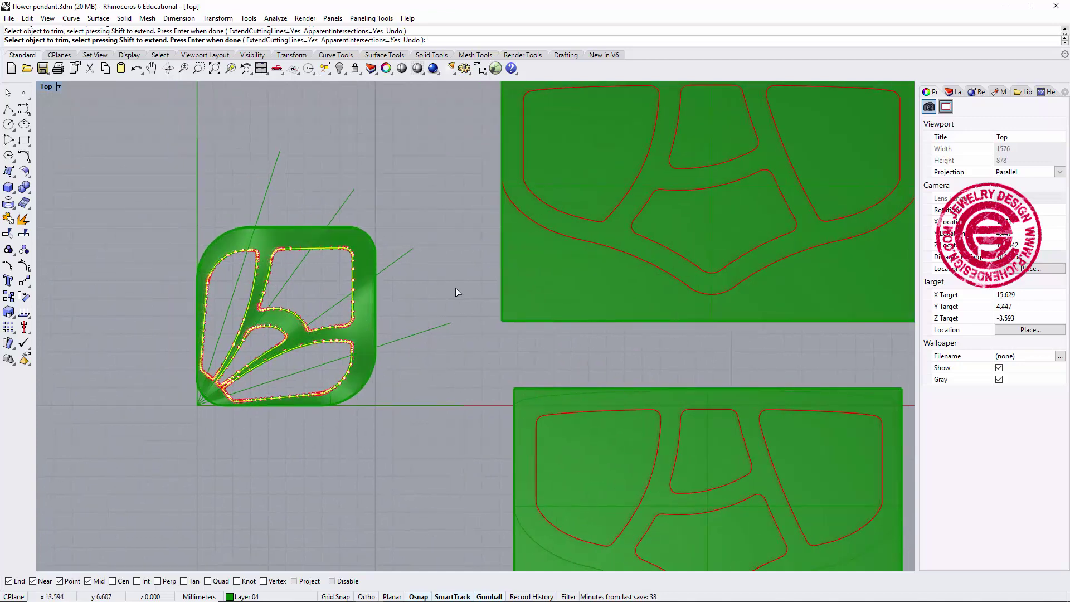
pyautogui.scroll(-1, 421, 146)
pyautogui.scroll(3, 285, 347)
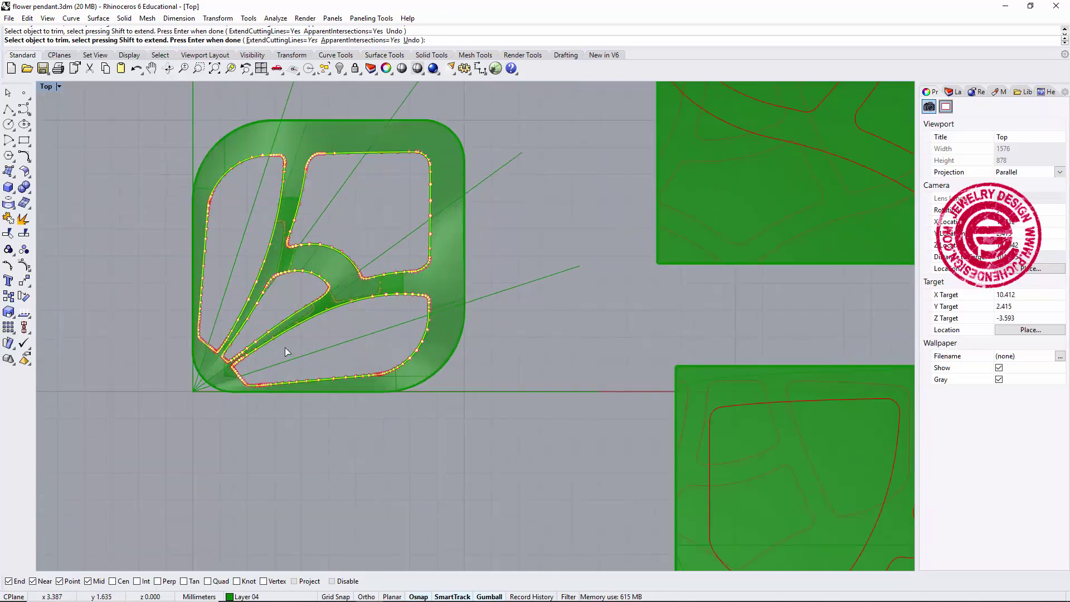
pyautogui.scroll(-2, 300, 338)
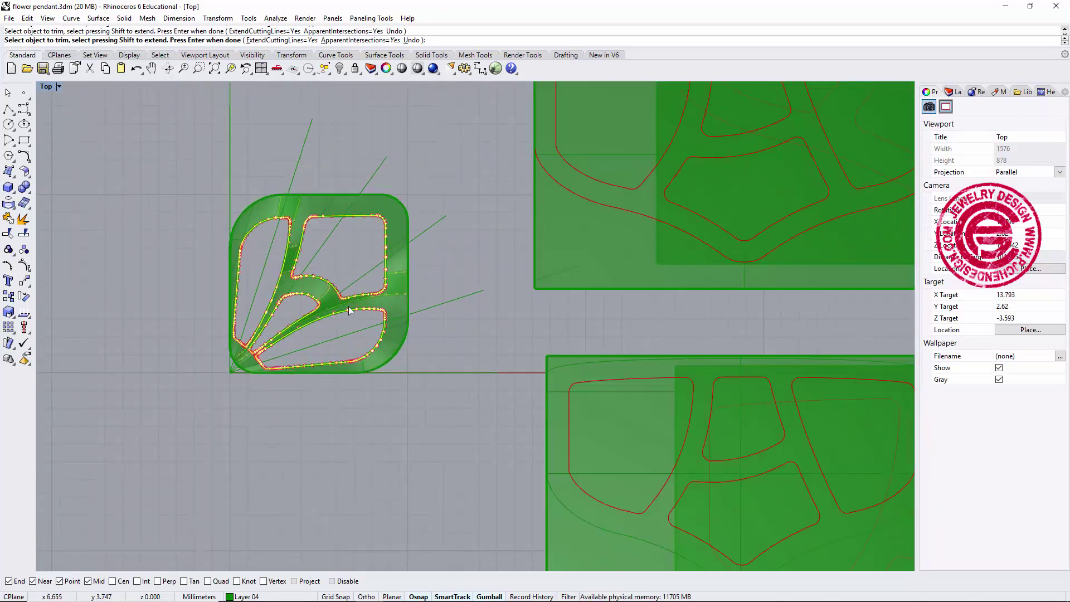
pyautogui.scroll(3, 394, 289)
pyautogui.click(393, 287)
pyautogui.press('Return')
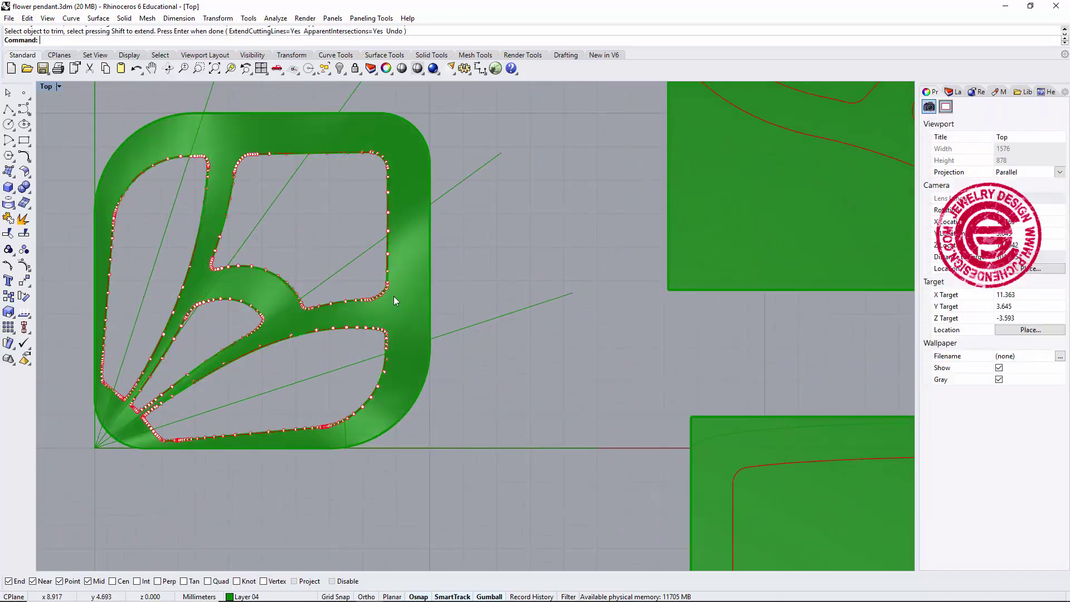
pyautogui.scroll(-2, 388, 219)
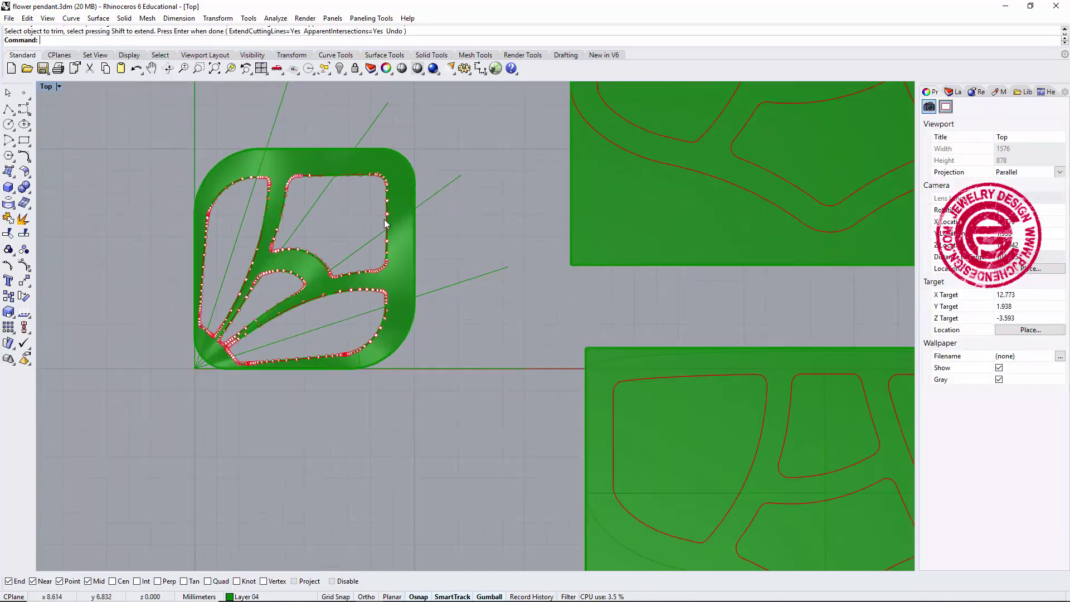
pyautogui.moveTo(464, 269); pyautogui.dragTo(487, 275, button='right')
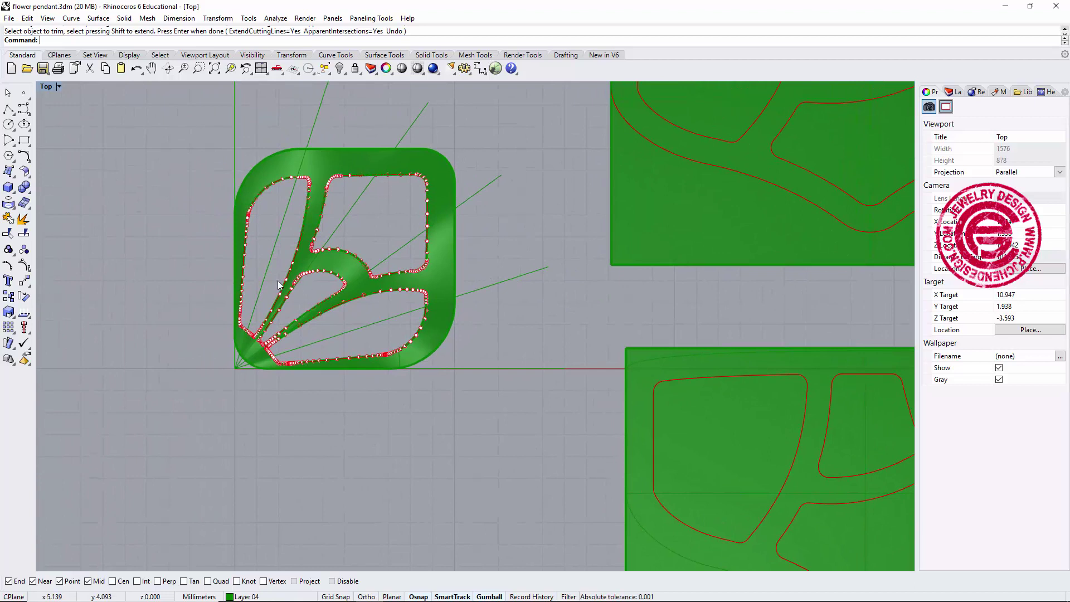
pyautogui.press('Escape')
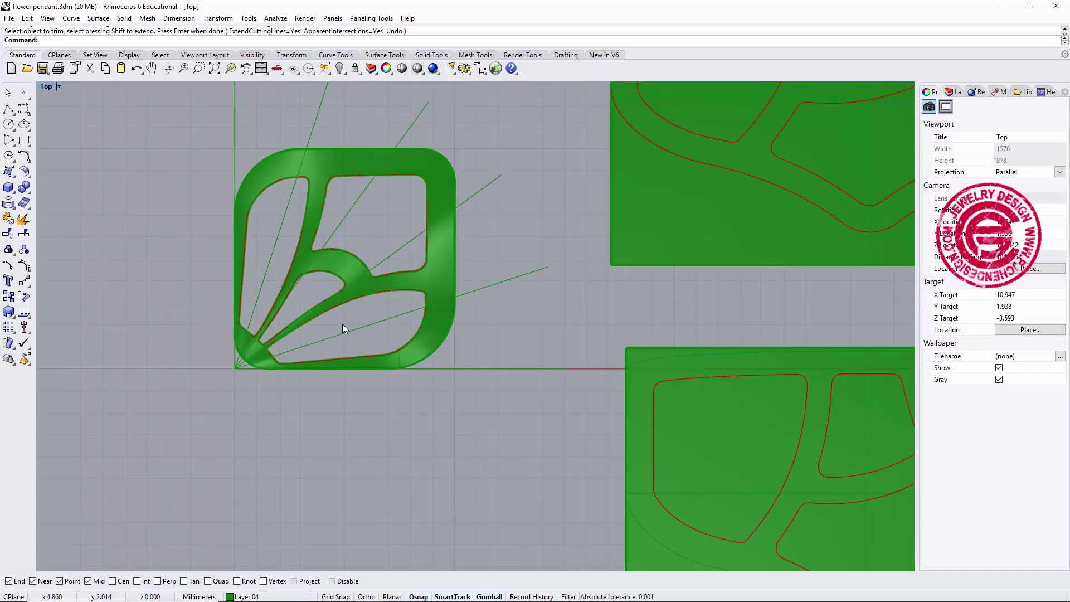
# Offset the trimmed petal surface 0.75 mm upward as a solid with Offset Surface
pyautogui.click(399, 289)
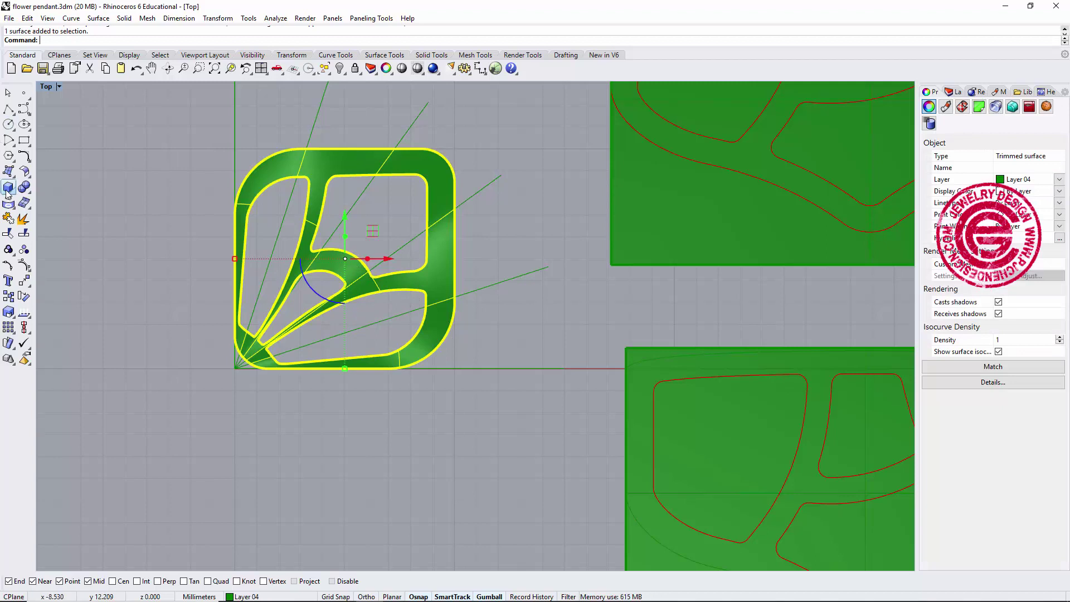
pyautogui.click(25, 173)
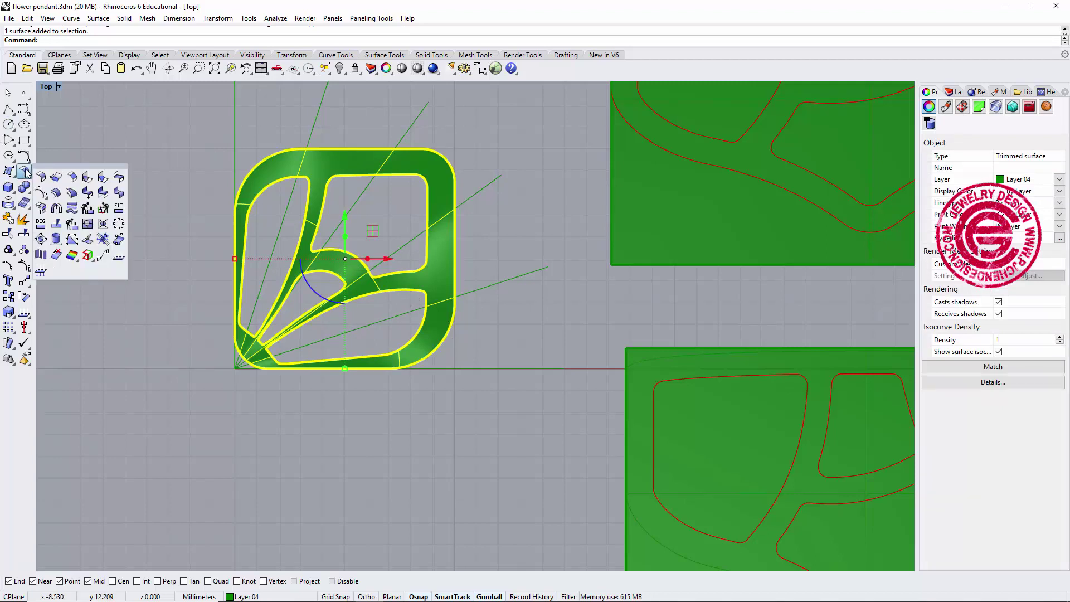
pyautogui.click(57, 193)
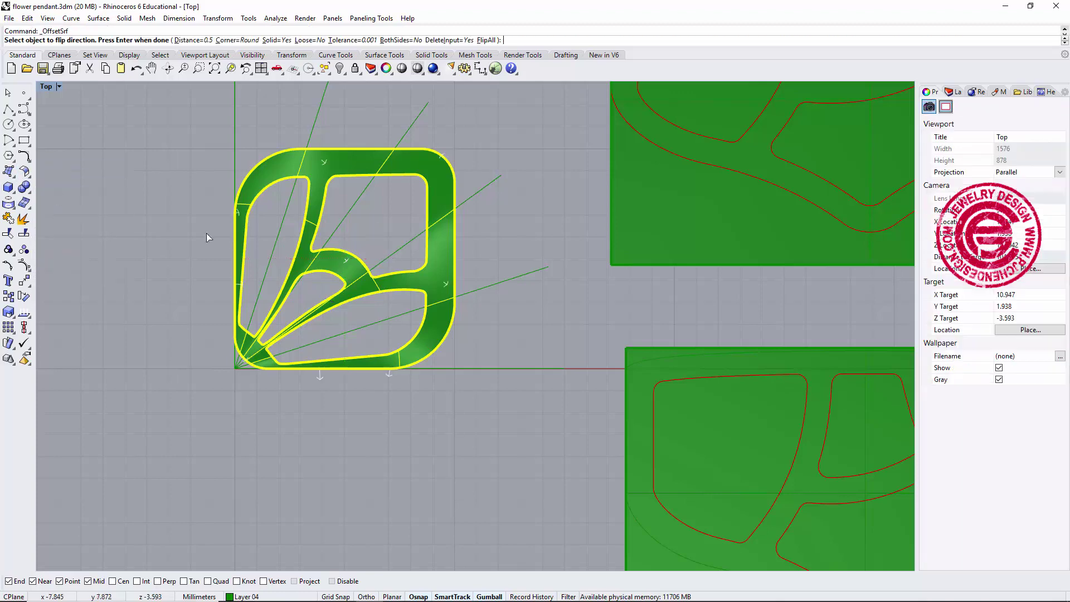
pyautogui.doubleClick(47, 86)
pyautogui.click(538, 241)
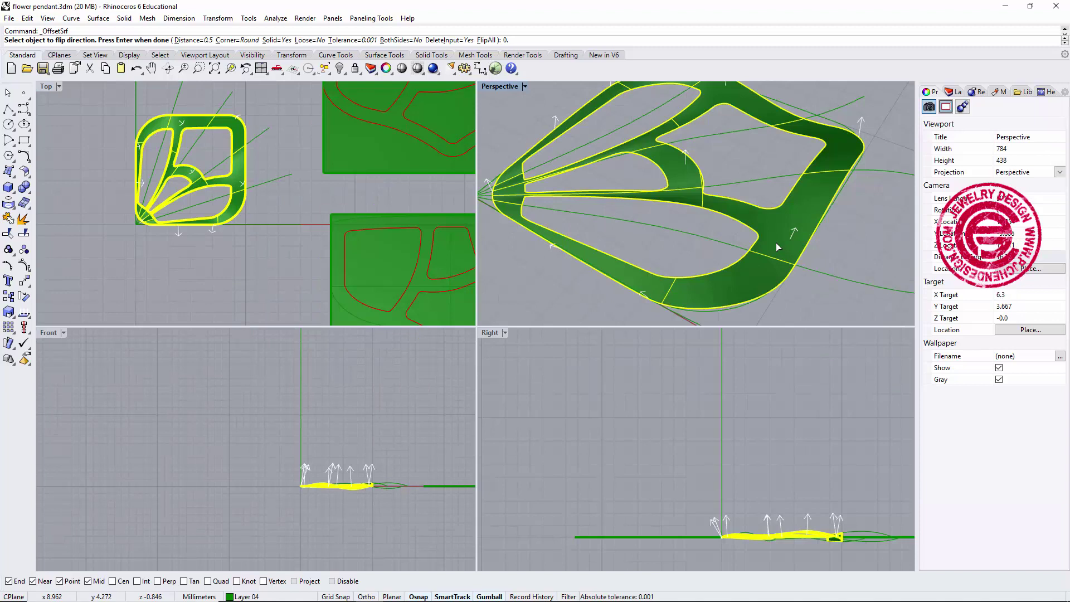
pyautogui.write('0.75')
pyautogui.press('Return')
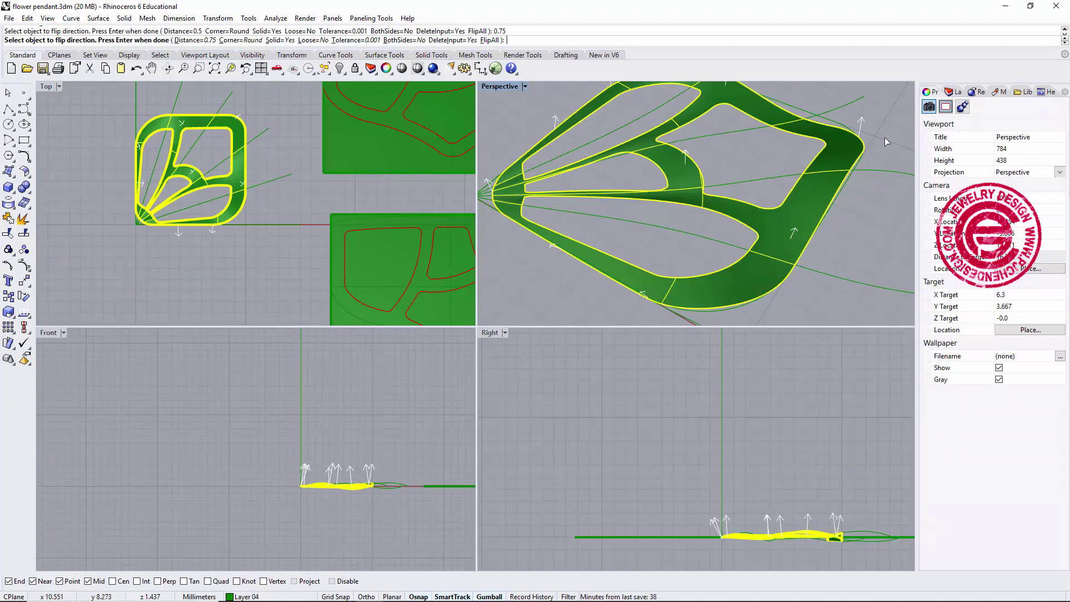
pyautogui.press('Return')
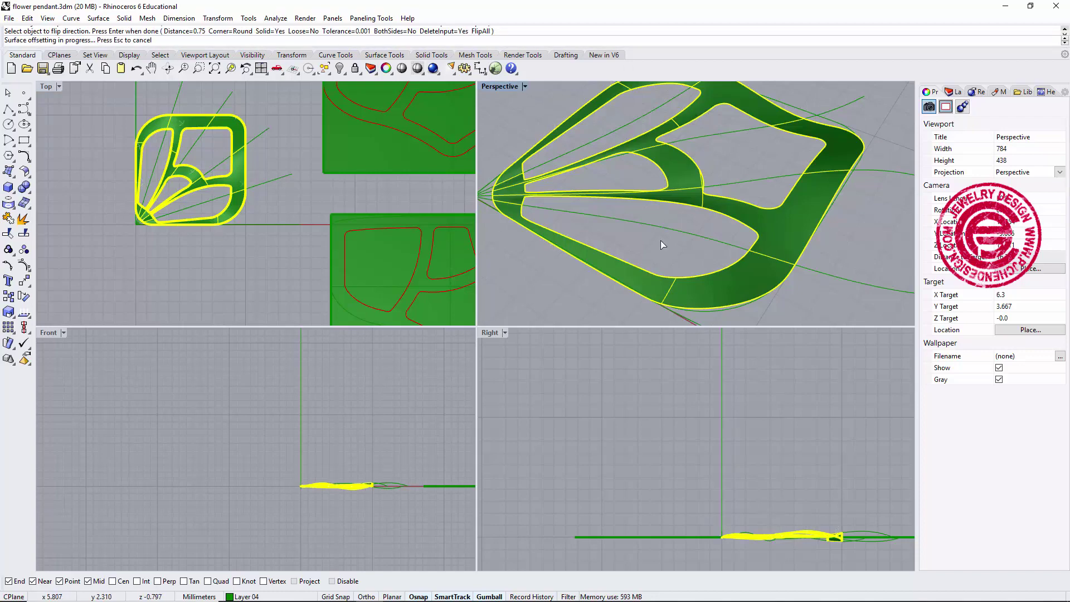
# Twist the solid petal about 13 degrees around an axis from its narrow inner tip to the opposite outer corner
pyautogui.click(666, 245)
pyautogui.moveTo(666, 245); pyautogui.dragTo(856, 129, button='right')
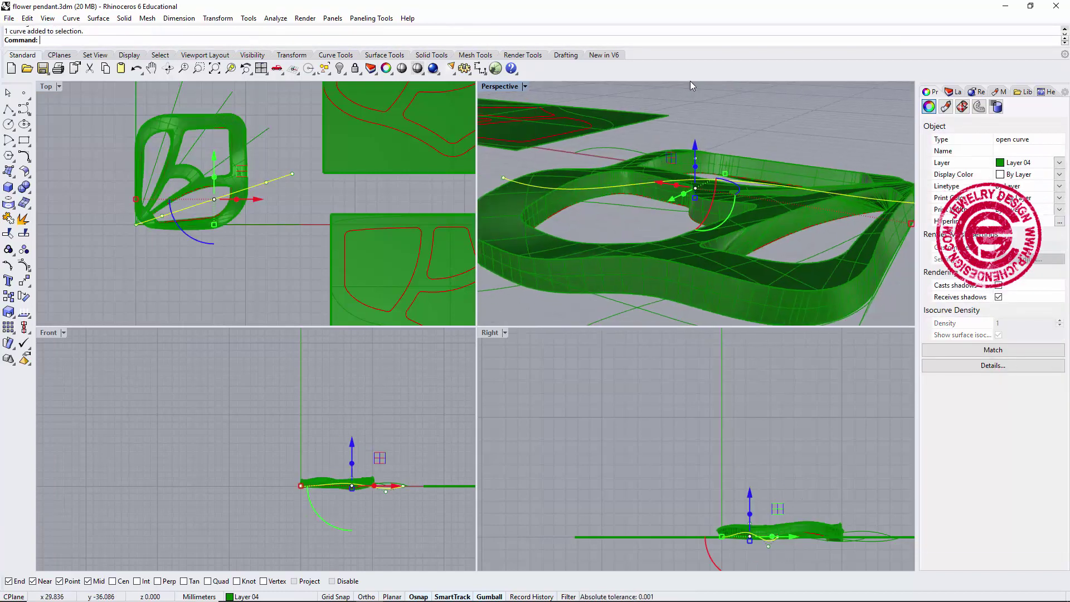
pyautogui.doubleClick(690, 85)
pyautogui.moveTo(638, 315); pyautogui.dragTo(470, 210, button='right')
pyautogui.press('Escape')
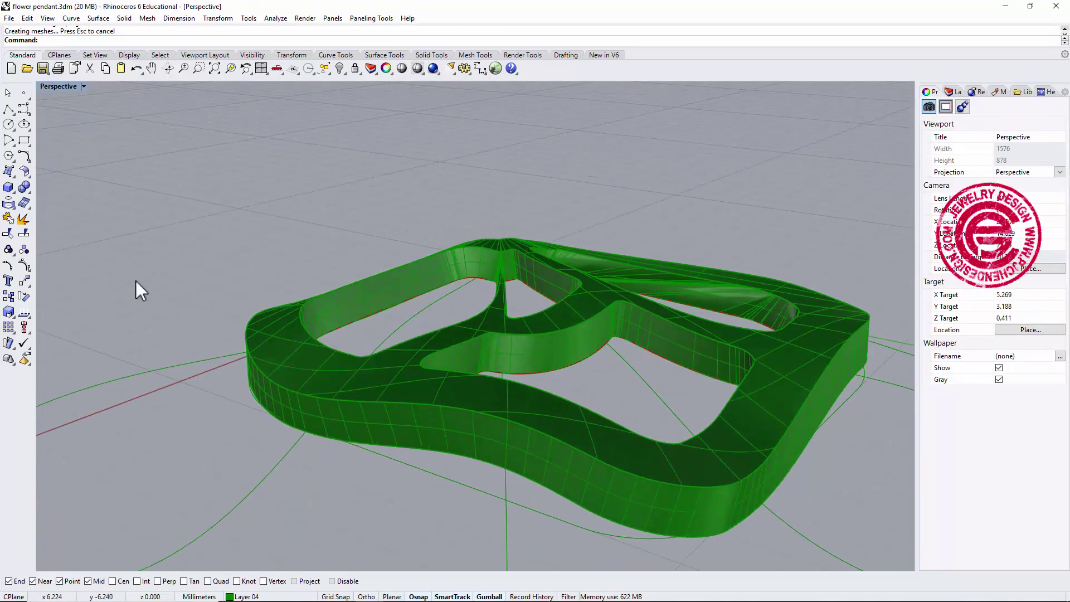
pyautogui.click(25, 281)
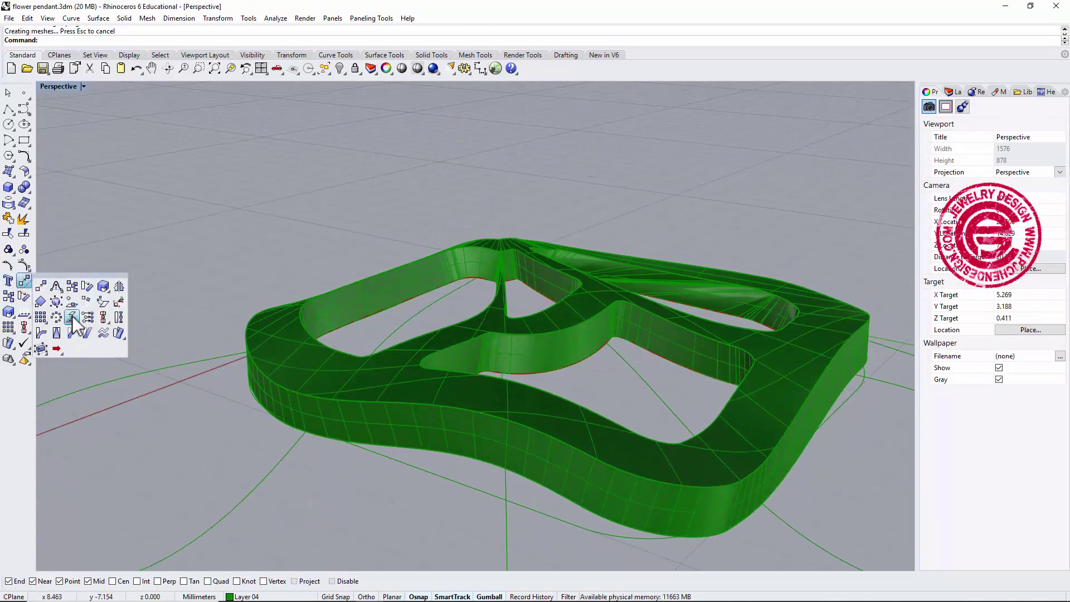
pyautogui.click(103, 317)
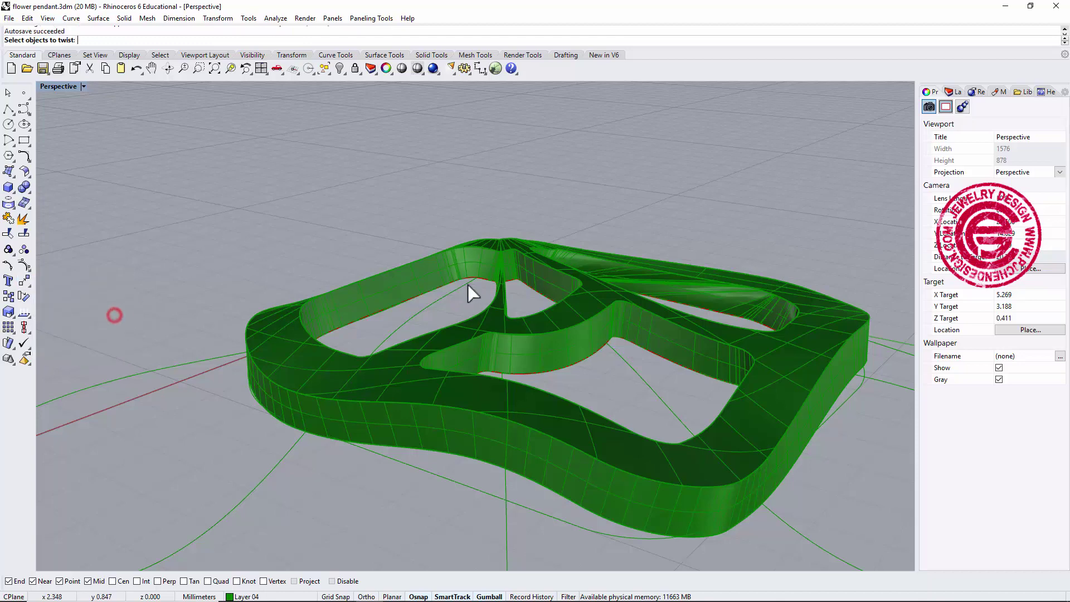
pyautogui.click(493, 239)
pyautogui.press('Return')
pyautogui.click(493, 239)
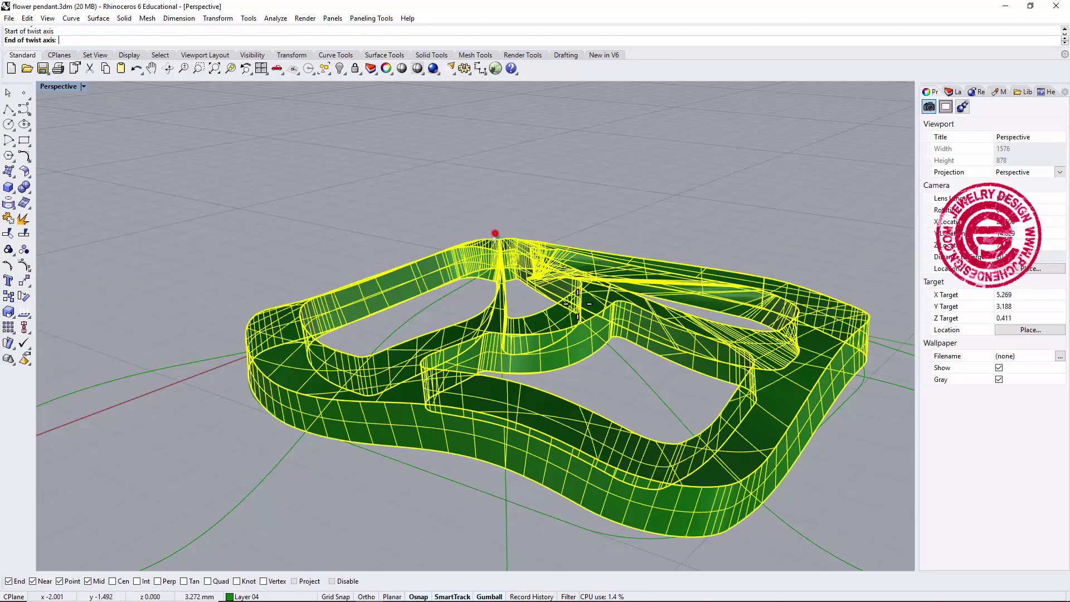
pyautogui.click(697, 486)
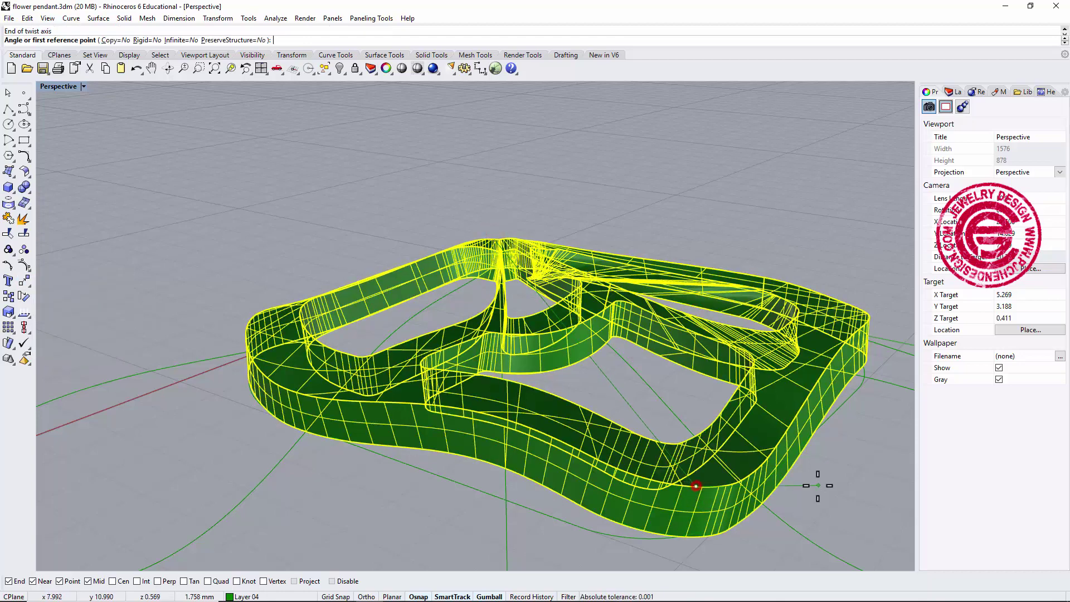
pyautogui.click(846, 436)
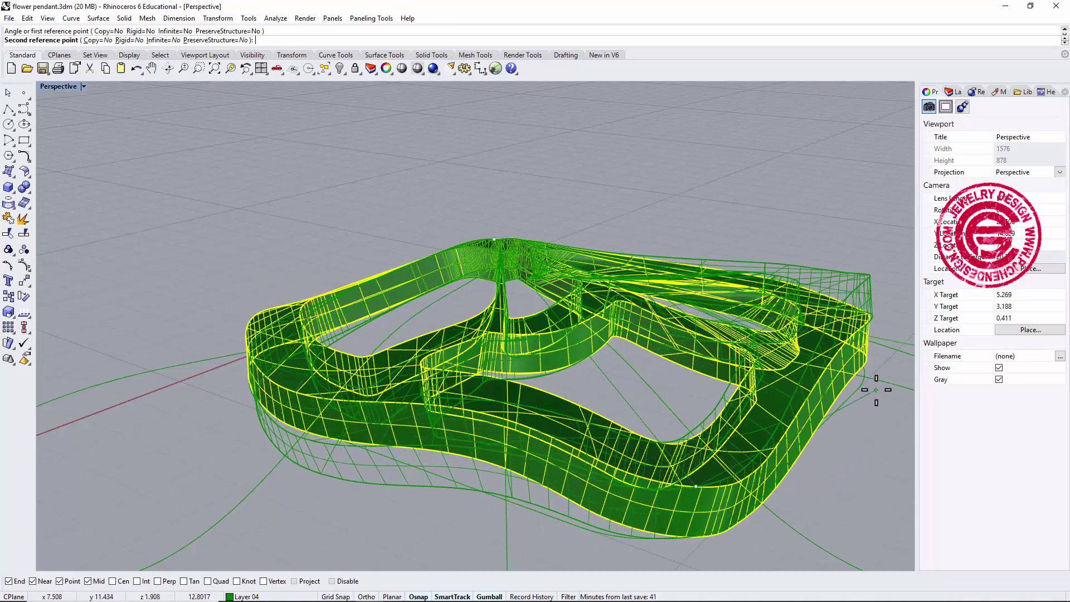
pyautogui.click(876, 391)
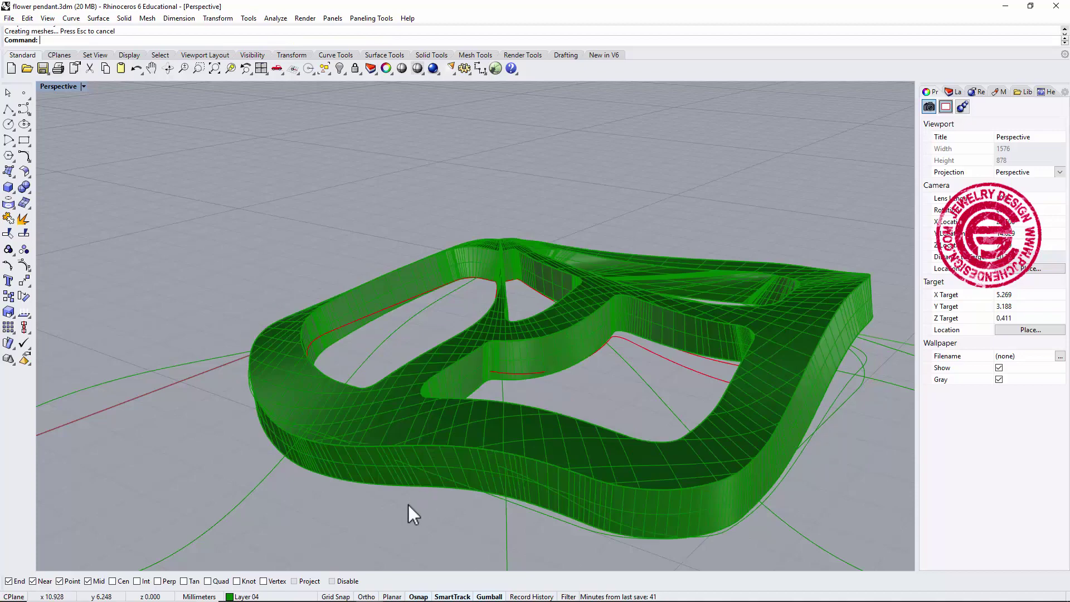
# Turn on Layer 03 to show the gemstone cluster together with the twisted petal
pyautogui.moveTo(410, 504)
pyautogui.mouseDown(button='right')
pyautogui.moveTo(332, 382)
pyautogui.moveTo(614, 367)
pyautogui.moveTo(581, 419)
pyautogui.moveTo(541, 449)
pyautogui.mouseUp(button='right')
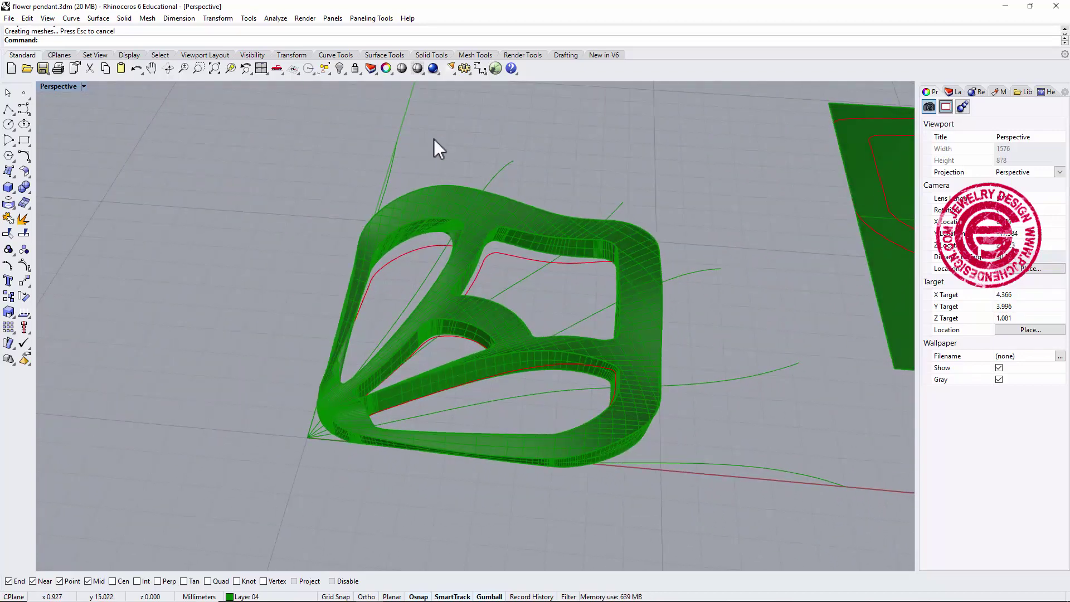
pyautogui.click(954, 92)
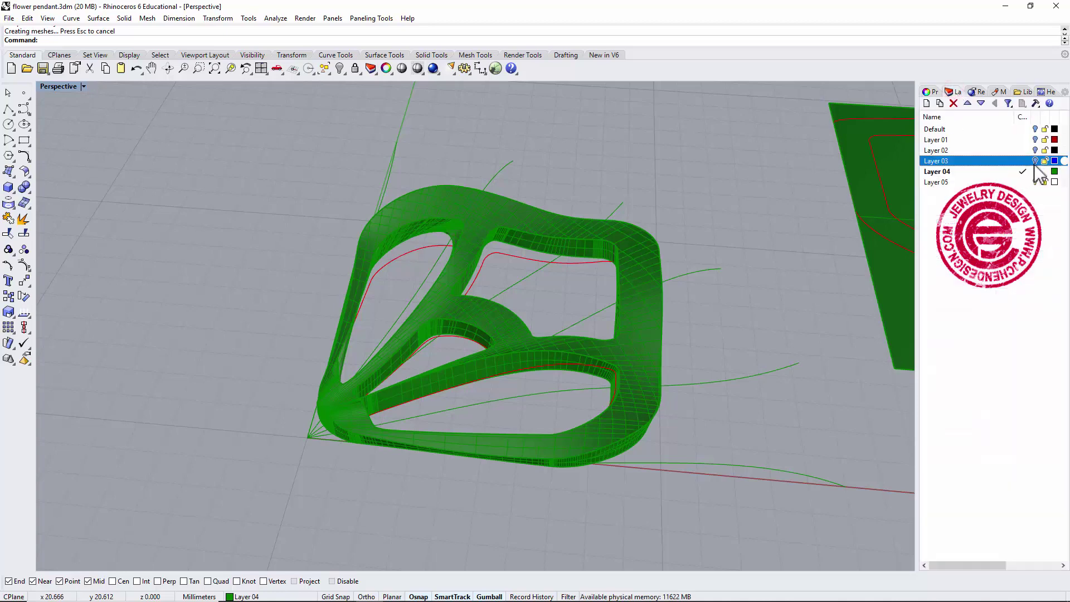
pyautogui.click(1034, 161)
# Move the solid petal diagonally outward from the center in the Top view so its tip sits between the outer gemstones
pyautogui.scroll(-5, 601, 283)
pyautogui.moveTo(601, 283); pyautogui.dragTo(604, 422, button='right')
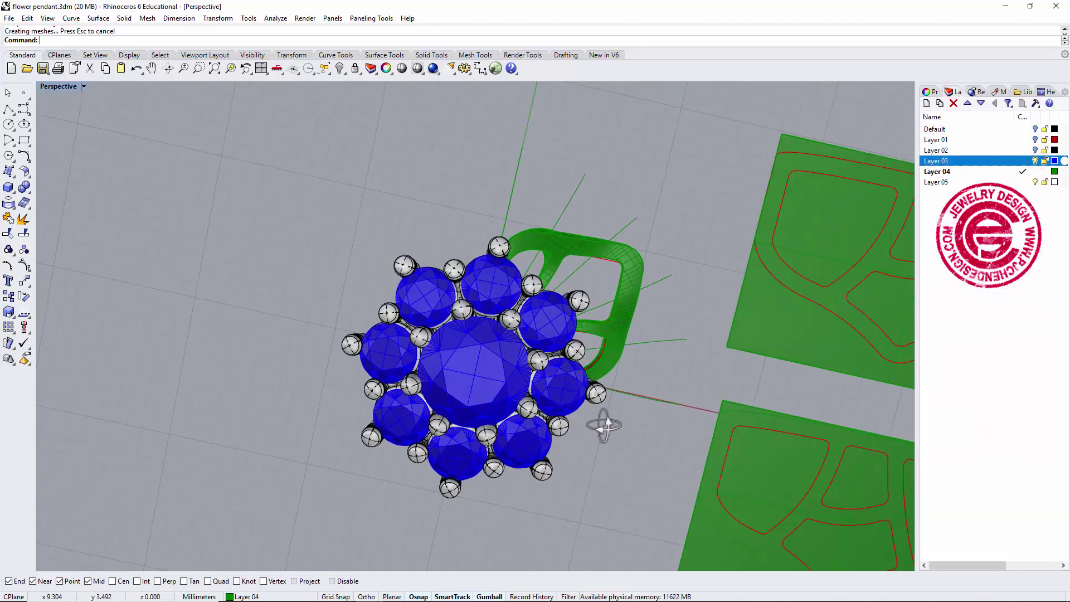
pyautogui.click(623, 332)
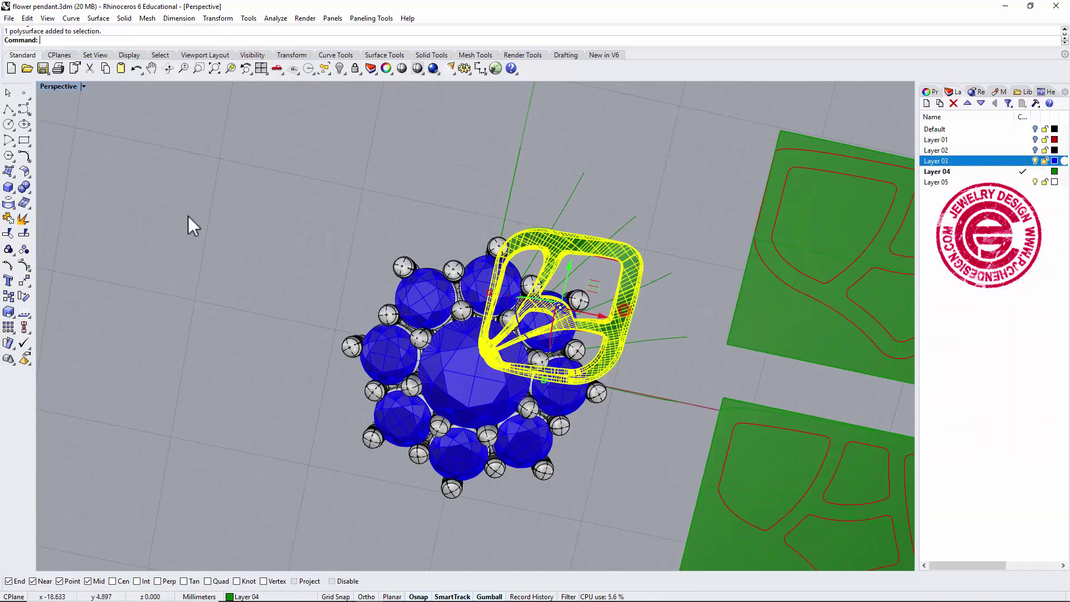
pyautogui.doubleClick(50, 86)
pyautogui.scroll(-3, 265, 155)
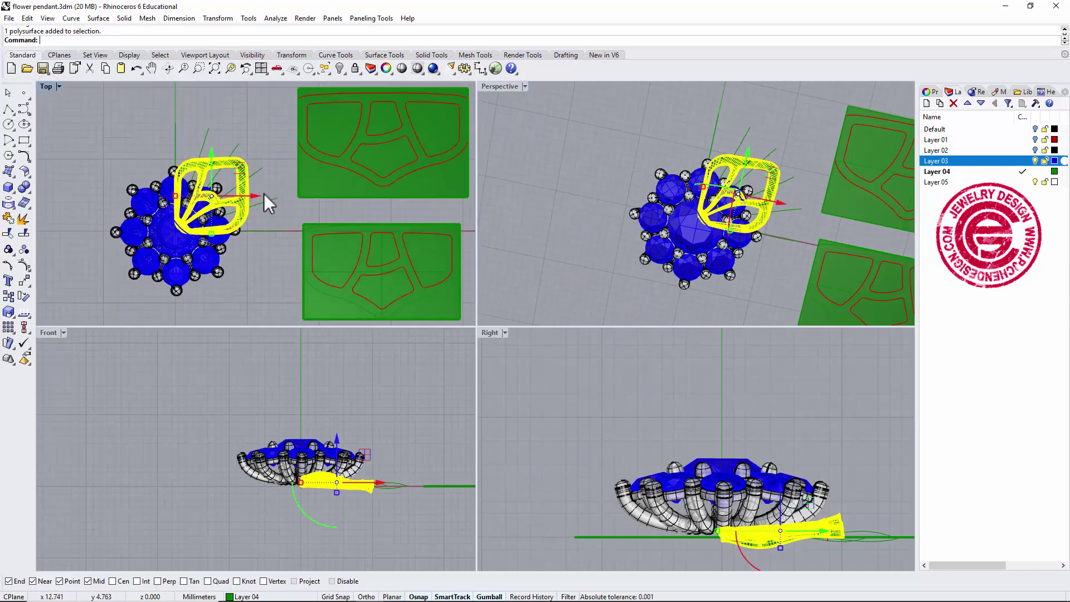
pyautogui.moveTo(245, 174); pyautogui.dragTo(260, 151)
pyautogui.click(263, 262)
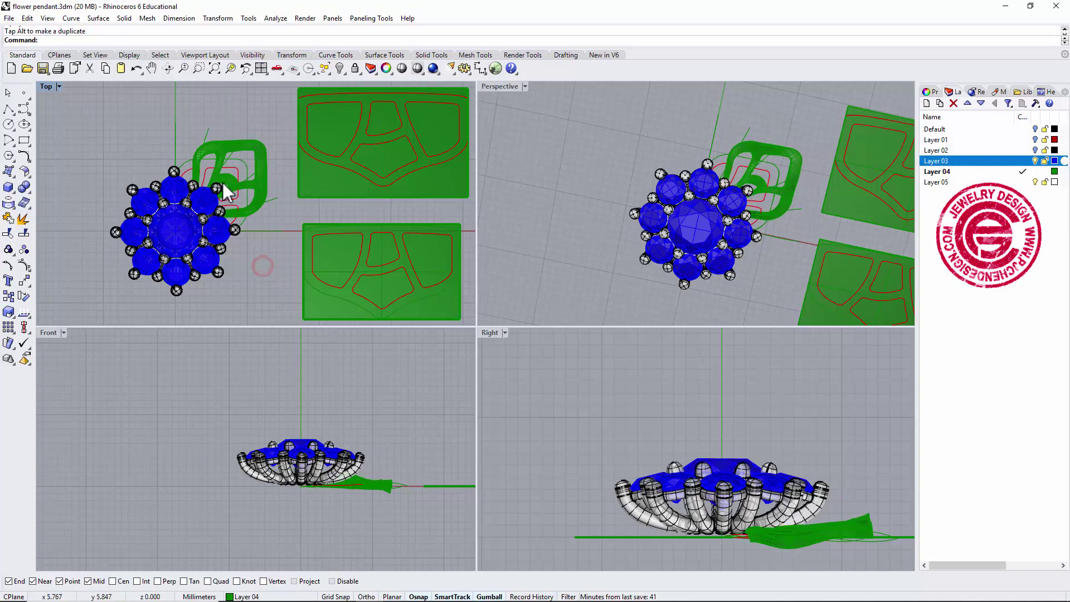
# Delete the two flat rectangular surfaces and their pattern curves beside the flower in the Top view
pyautogui.doubleClick(44, 85)
pyautogui.scroll(-3, 639, 272)
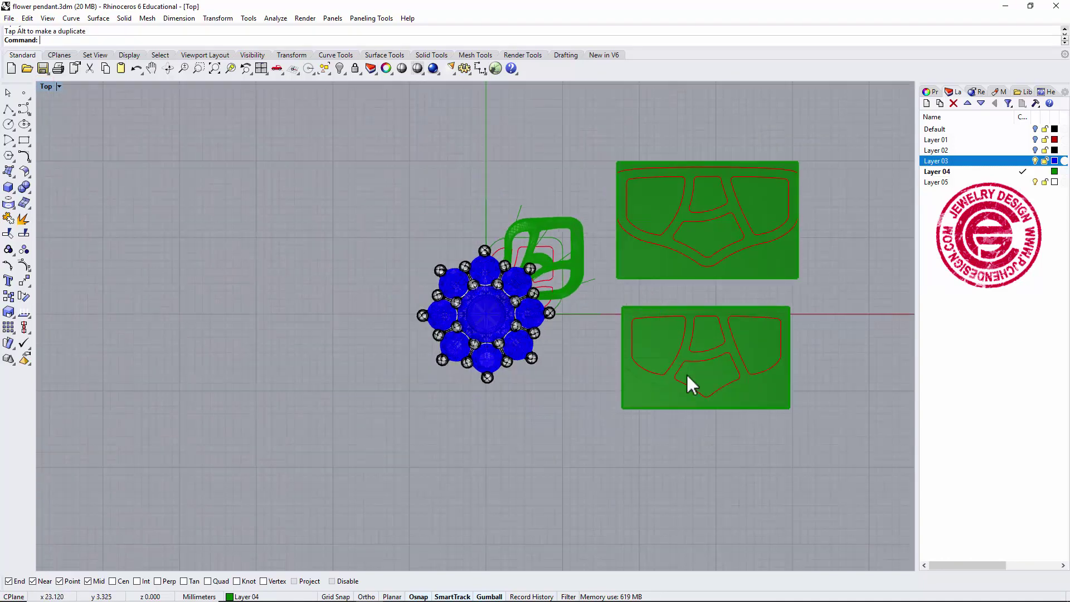
pyautogui.moveTo(781, 485); pyautogui.dragTo(652, 122)
pyautogui.press('Delete')
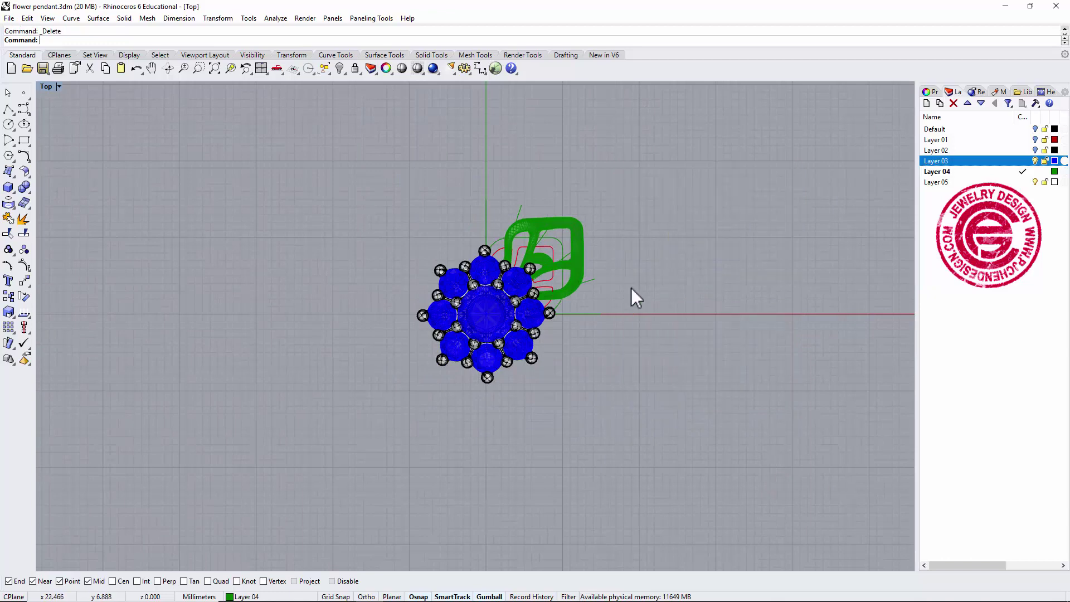
# Polar-array the twisted solid petal around the origin as 12 items over the full 360 degrees
pyautogui.scroll(3, 724, 206)
pyautogui.write('ArrayPolar')
pyautogui.press('Return')
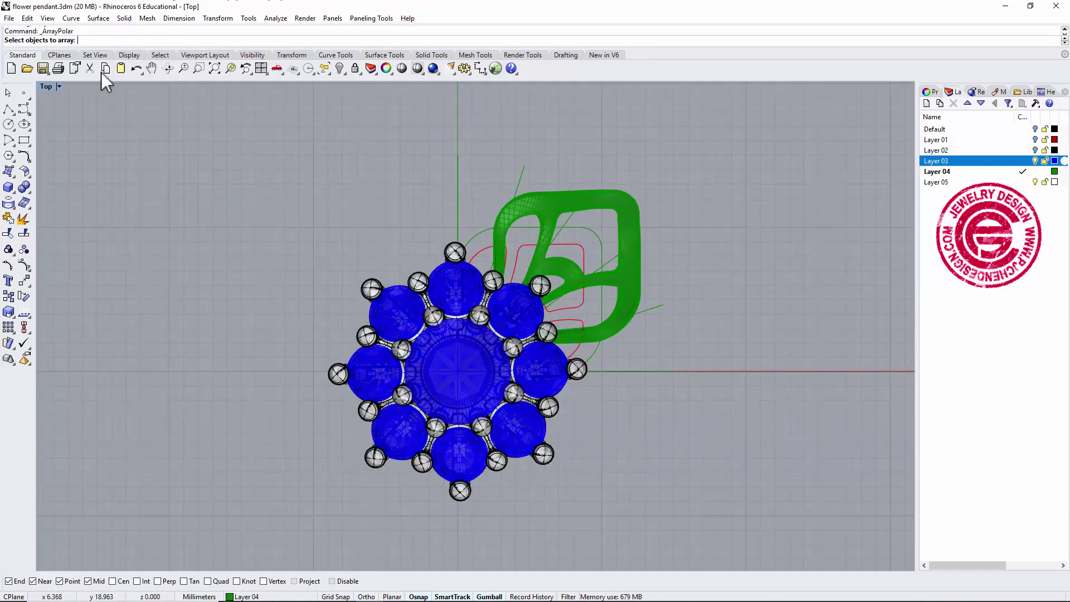
pyautogui.click(610, 204)
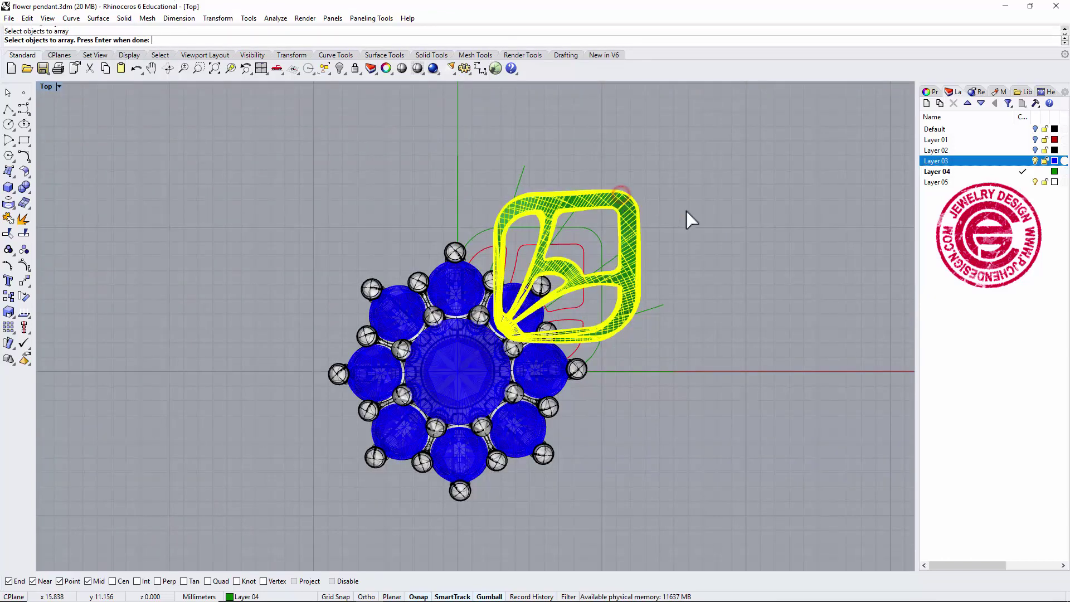
pyautogui.press('Return')
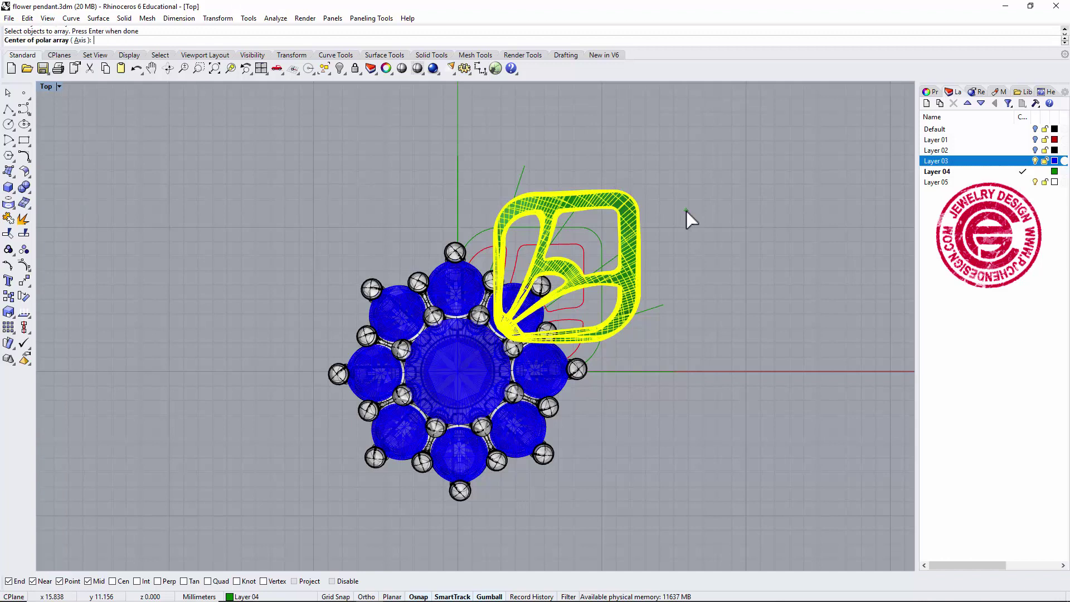
pyautogui.write('0')
pyautogui.press('Return')
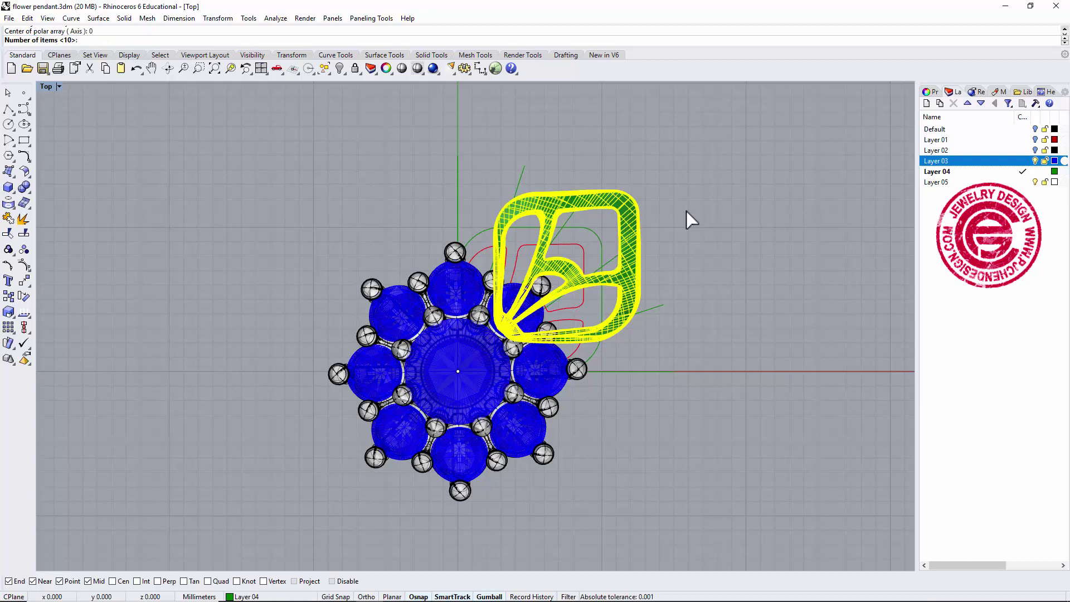
pyautogui.write('12')
pyautogui.press('Return')
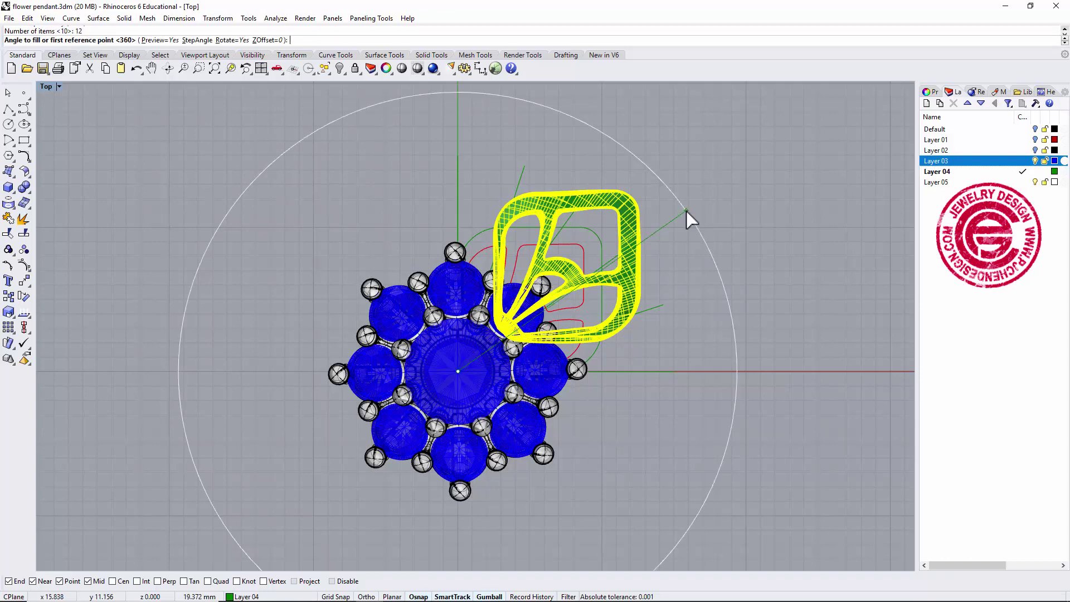
pyautogui.press('Return')
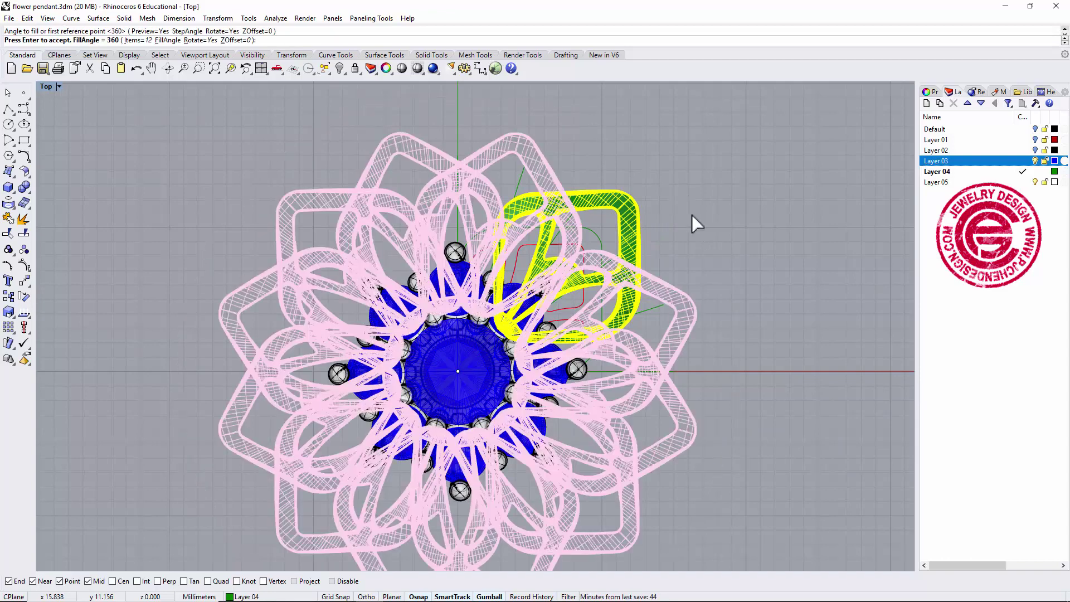
pyautogui.press('Return')
pyautogui.click(761, 219)
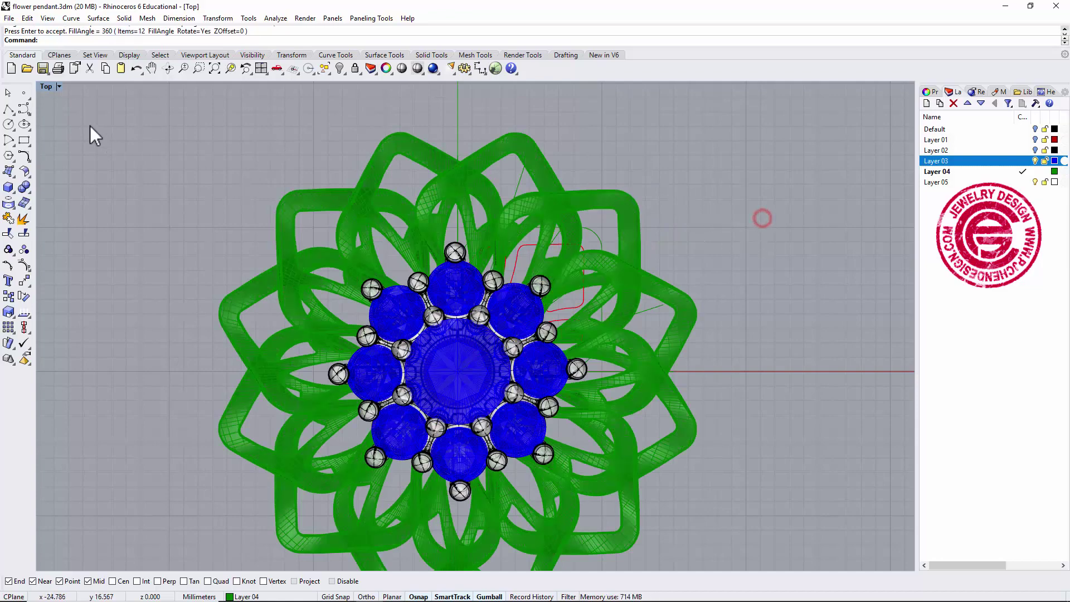
# Examine the arrayed petals in the Perspective view from the side and from above, checking how they overlap beneath the gemstone cluster
pyautogui.doubleClick(49, 87)
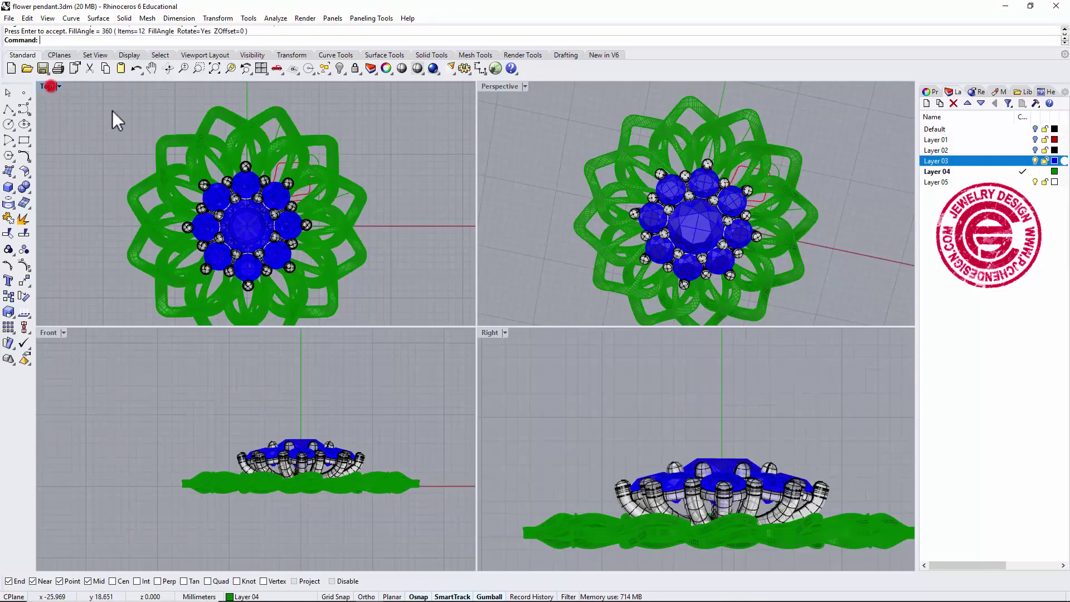
pyautogui.doubleClick(500, 87)
pyautogui.moveTo(624, 268); pyautogui.dragTo(506, 332, button='right')
pyautogui.scroll(3, 483, 309)
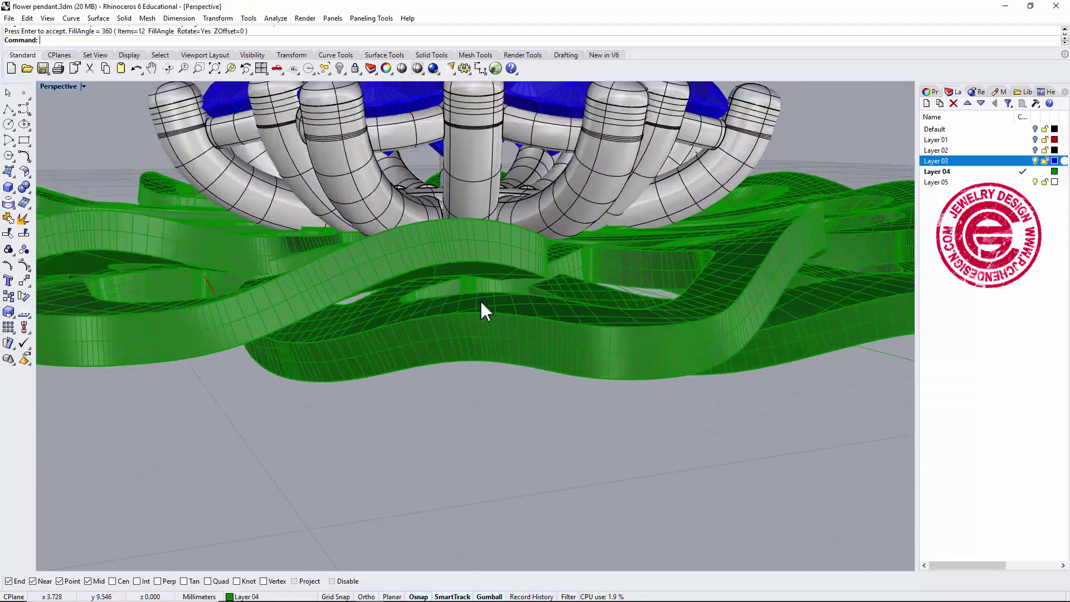
pyautogui.moveTo(480, 299); pyautogui.dragTo(393, 308, button='right')
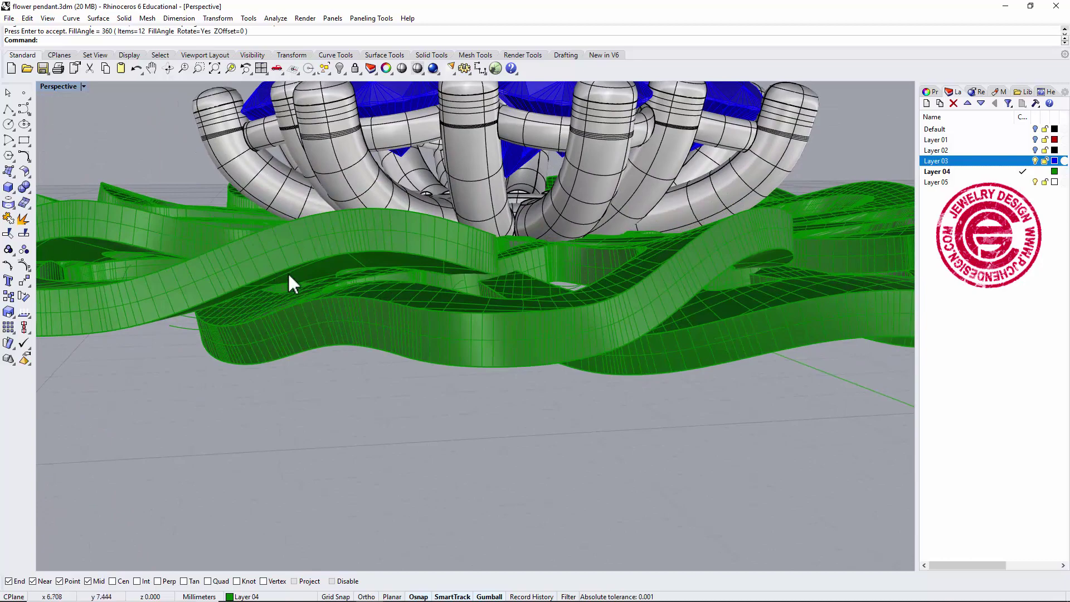
pyautogui.scroll(-3, 260, 276)
pyautogui.moveTo(259, 276); pyautogui.dragTo(525, 272, button='right')
pyautogui.scroll(-2, 566, 410)
pyautogui.scroll(-3, 527, 330)
pyautogui.scroll(-2, 562, 284)
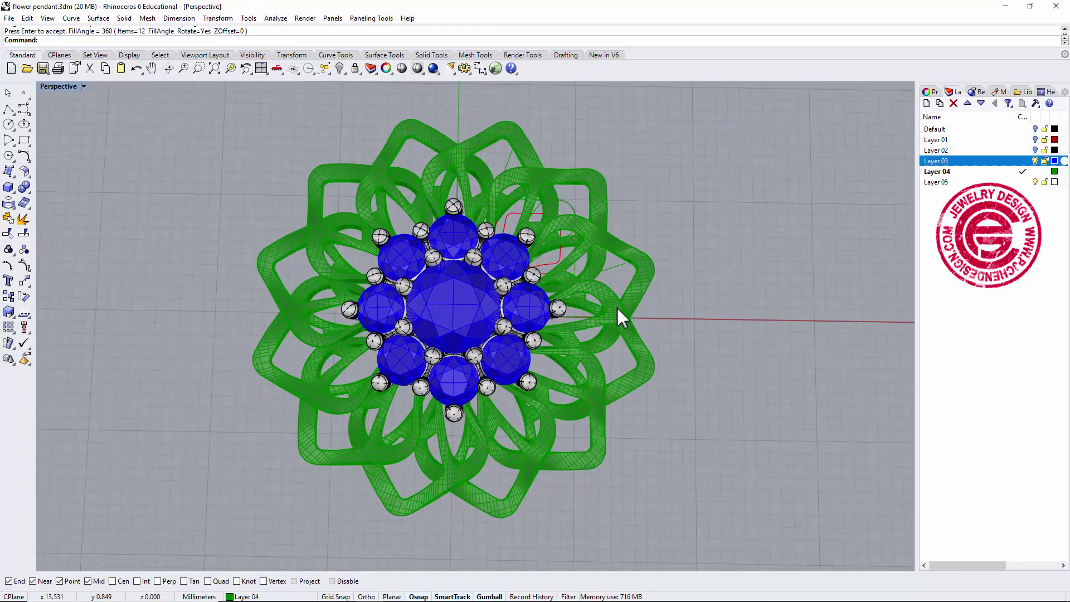
pyautogui.scroll(-1, 616, 307)
pyautogui.scroll(-1, 623, 330)
pyautogui.moveTo(623, 330); pyautogui.dragTo(487, 341, button='right')
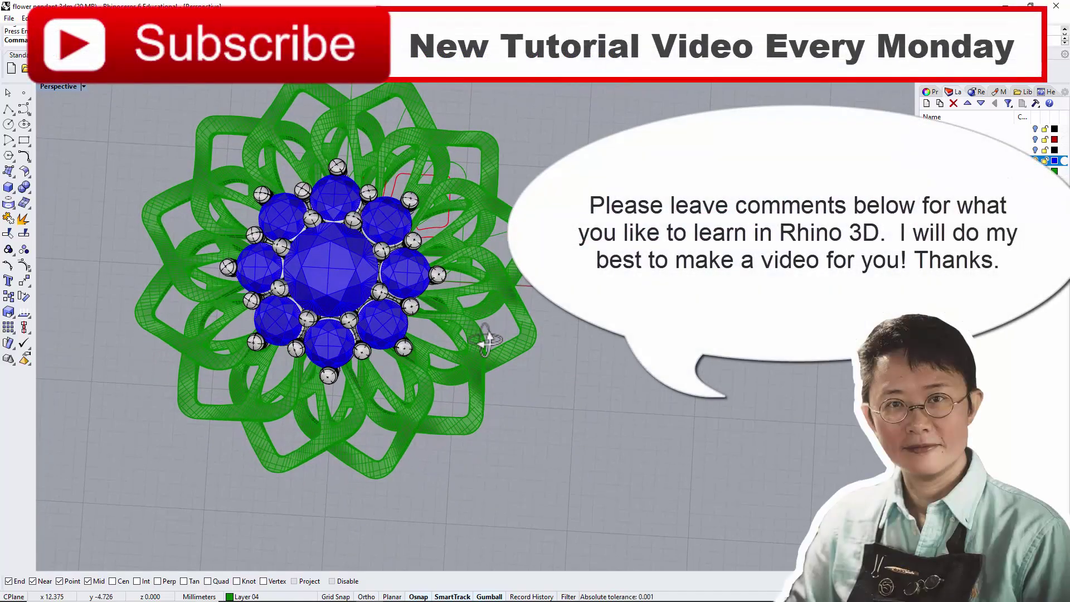
pyautogui.keyDown('shift'); pyautogui.moveTo(520, 296); pyautogui.dragTo(530, 322, button='right'); pyautogui.keyUp('shift')
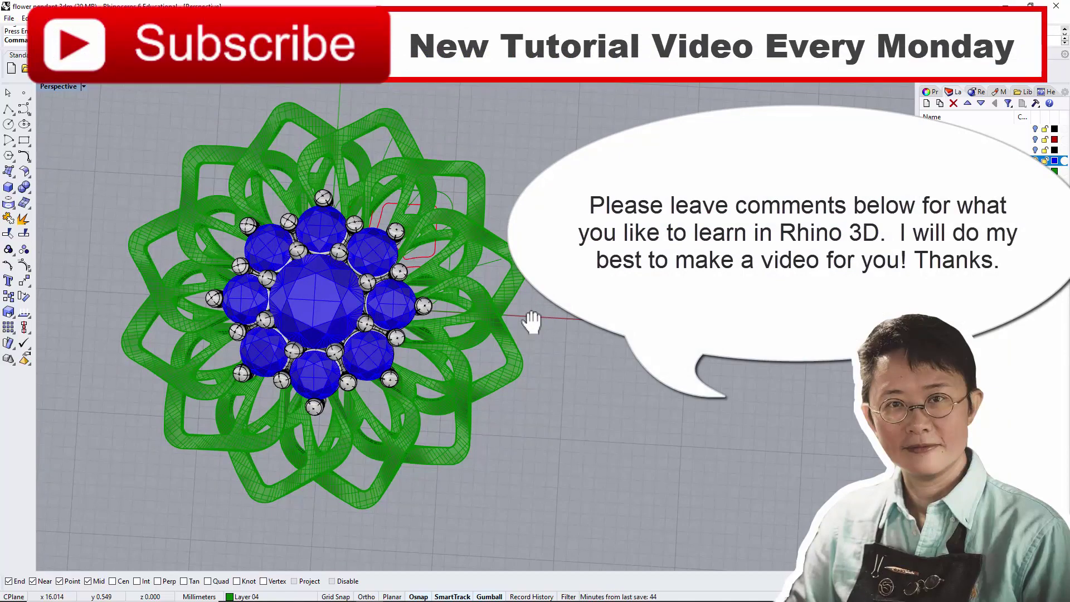
pyautogui.moveTo(520, 339); pyautogui.dragTo(531, 259, button='right')
pyautogui.scroll(2, 488, 326)
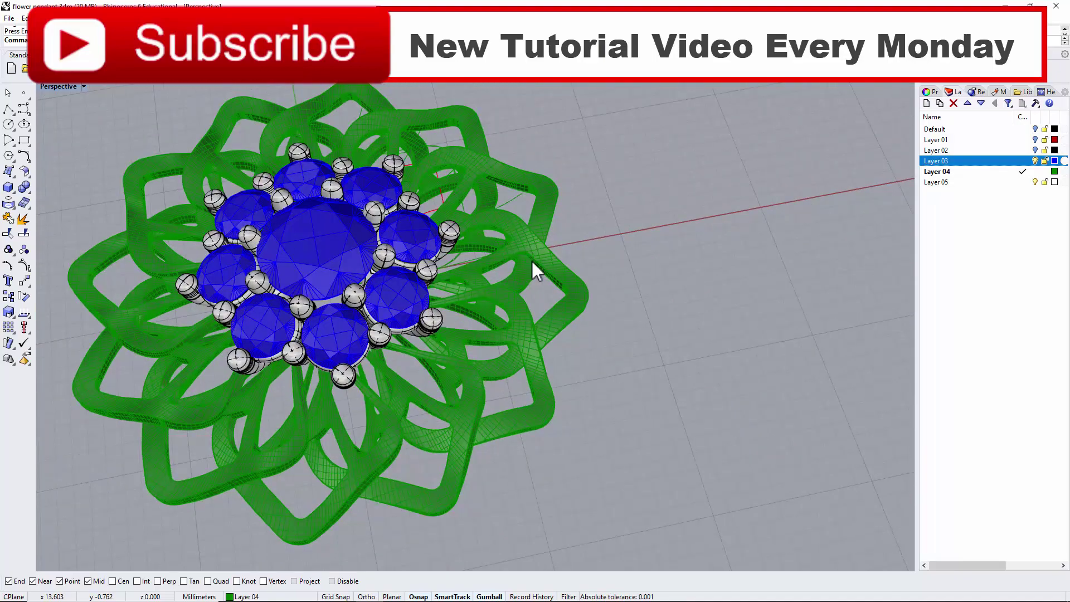